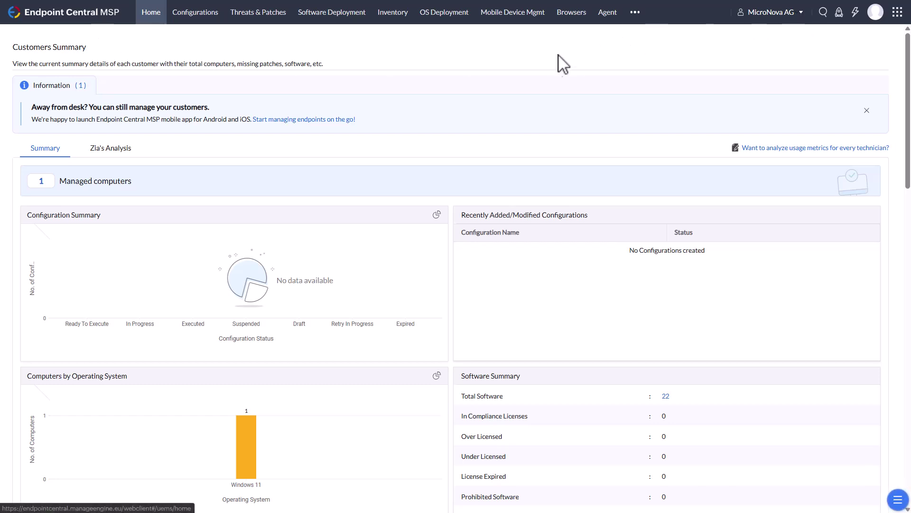
Check which customers can be selected and examine the MicroNova AG summary dashboard from the managed computers down to Quick Links
{"action": "left_click", "coordinate": [800, 14]}
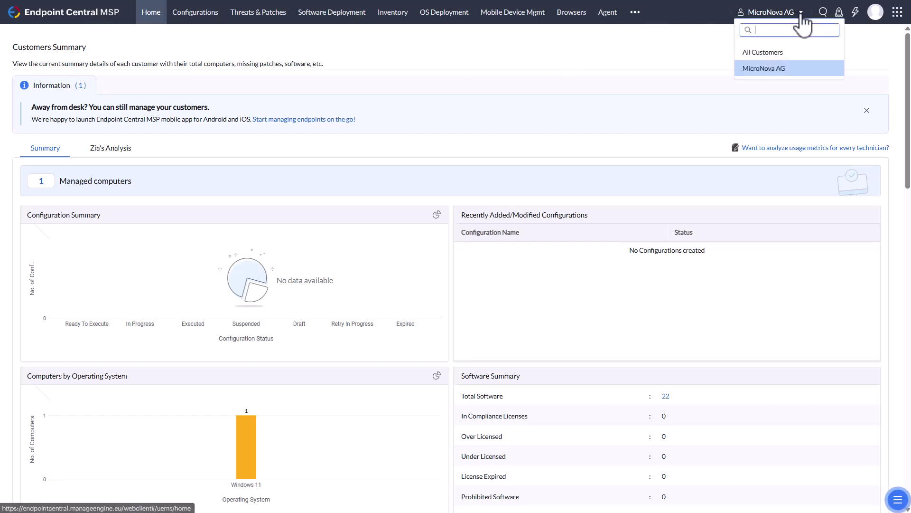
{"action": "left_click", "coordinate": [633, 63]}
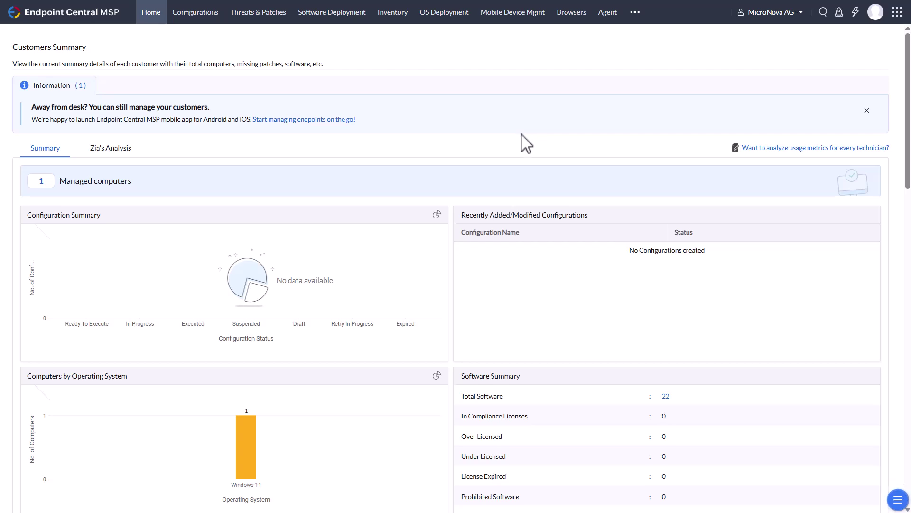
{"action": "scroll", "coordinate": [521, 135], "scroll_direction": "down", "scroll_amount": 6}
{"action": "scroll", "coordinate": [508, 208], "scroll_direction": "down", "scroll_amount": 4}
{"action": "scroll", "coordinate": [513, 222], "scroll_direction": "down", "scroll_amount": 8}
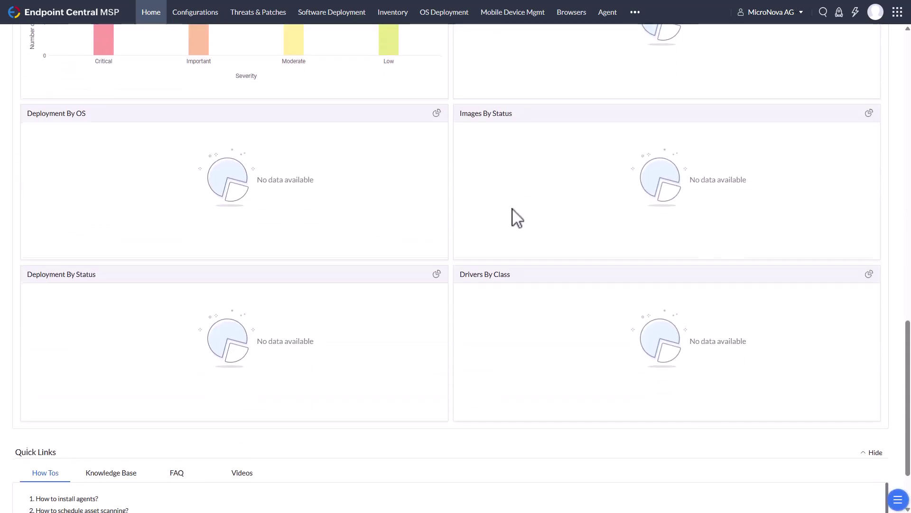
{"action": "scroll", "coordinate": [511, 211], "scroll_direction": "down", "scroll_amount": 2}
{"action": "scroll", "coordinate": [510, 209], "scroll_direction": "up", "scroll_amount": 9}
{"action": "scroll", "coordinate": [513, 212], "scroll_direction": "down", "scroll_amount": 9}
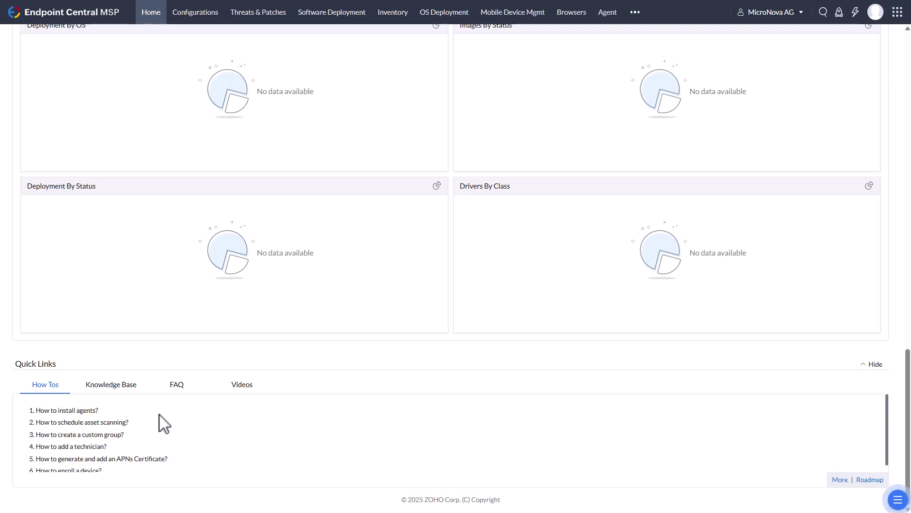
Look through the Knowledge Base, FAQ and Videos quick links, view the product Roadmap page and return to the console
{"action": "left_click", "coordinate": [109, 388]}
{"action": "left_click", "coordinate": [176, 388]}
{"action": "left_click", "coordinate": [241, 398]}
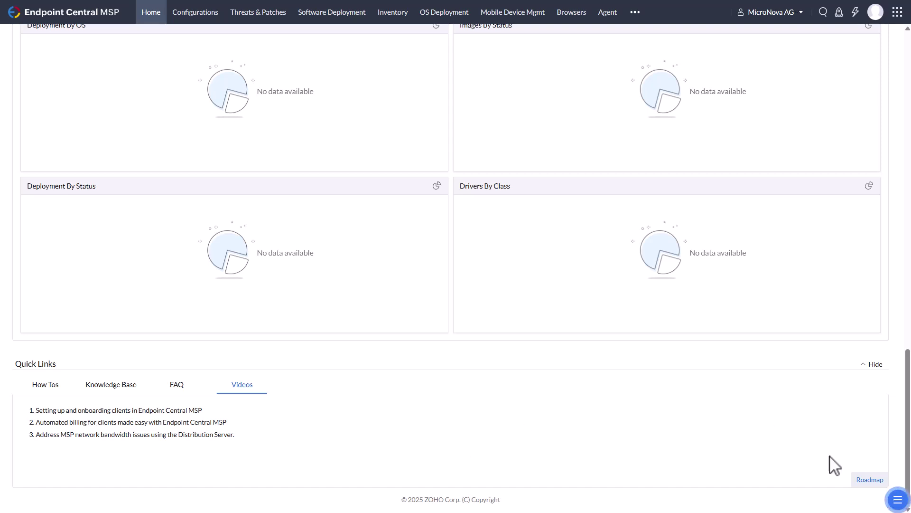
{"action": "left_click", "coordinate": [862, 480]}
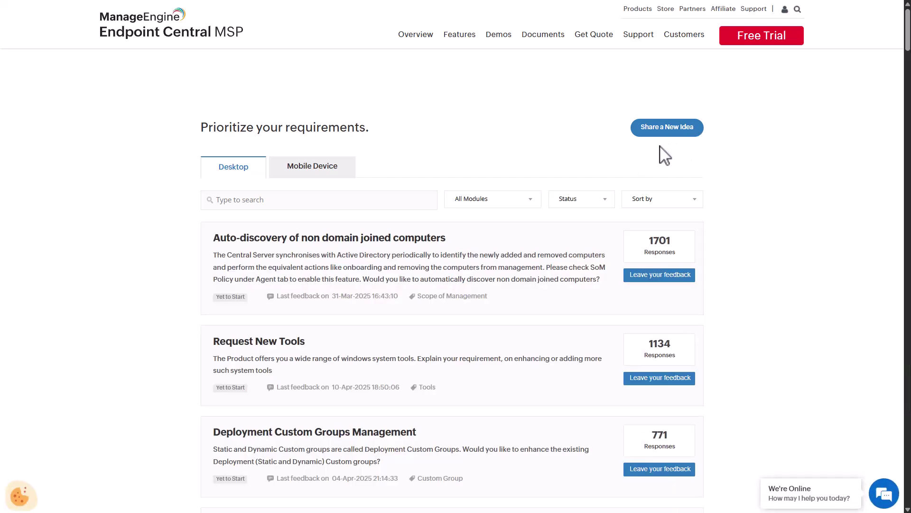
{"action": "key", "text": "ctrl+w"}
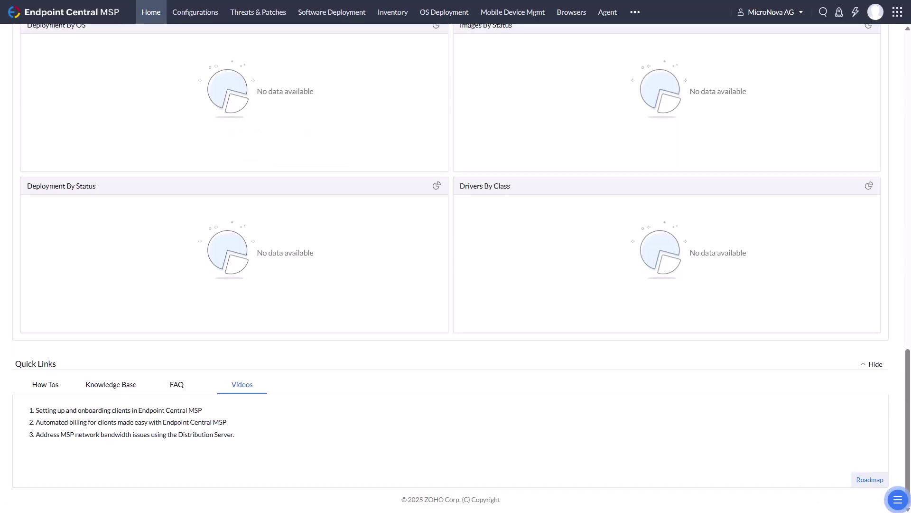
Open the Customers list in the Global Settings of the administration area
{"action": "left_click", "coordinate": [636, 18]}
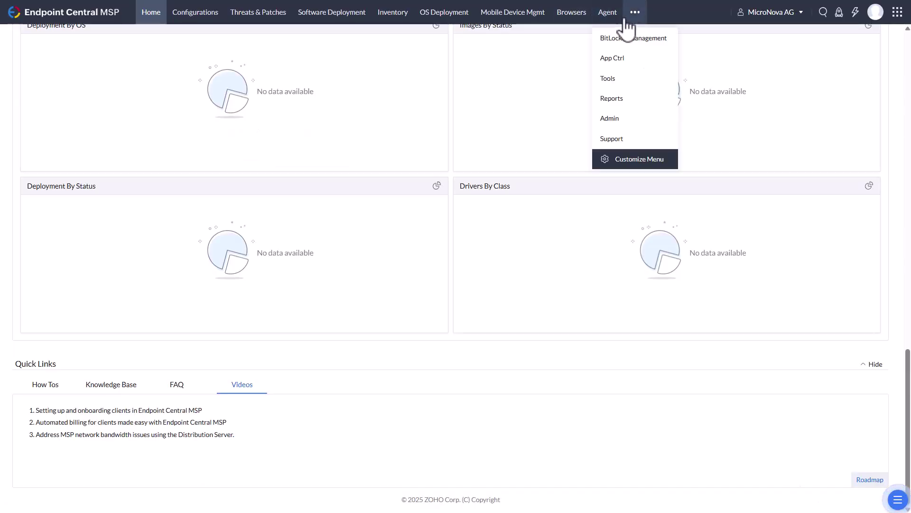
{"action": "left_click", "coordinate": [612, 121]}
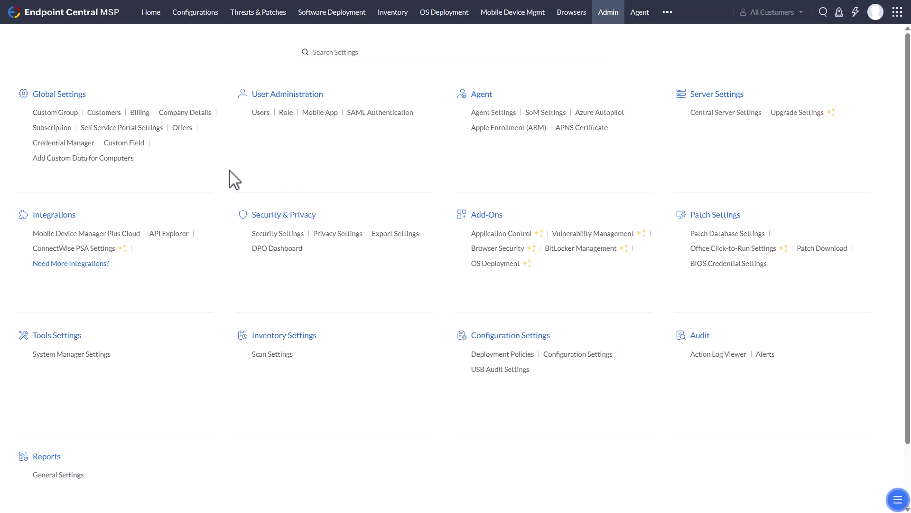
{"action": "left_click", "coordinate": [117, 116]}
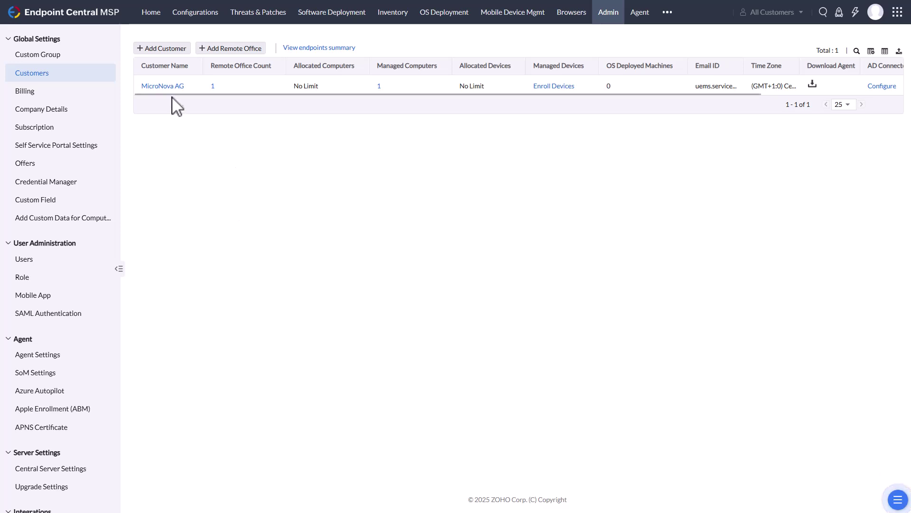
Examine the General Details, Licensing, Rebranding and Custom Fields sections for adding a customer, and leave the form without saving
{"action": "left_click", "coordinate": [169, 54]}
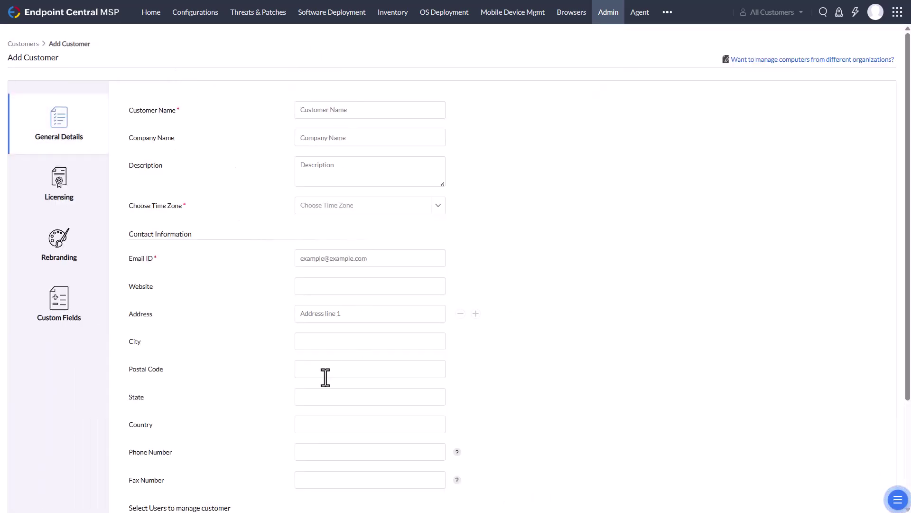
{"action": "scroll", "coordinate": [325, 376], "scroll_direction": "down", "scroll_amount": 3}
{"action": "scroll", "coordinate": [325, 376], "scroll_direction": "up", "scroll_amount": 3}
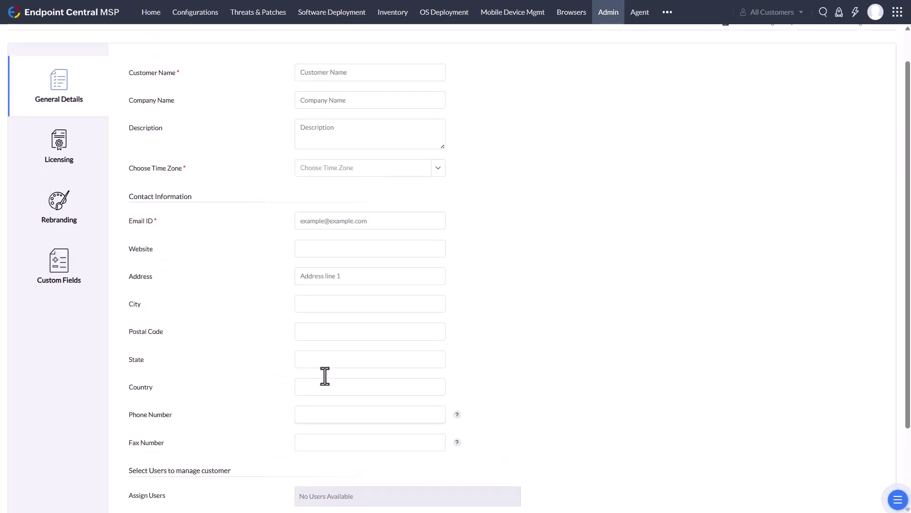
{"action": "left_click", "coordinate": [64, 198]}
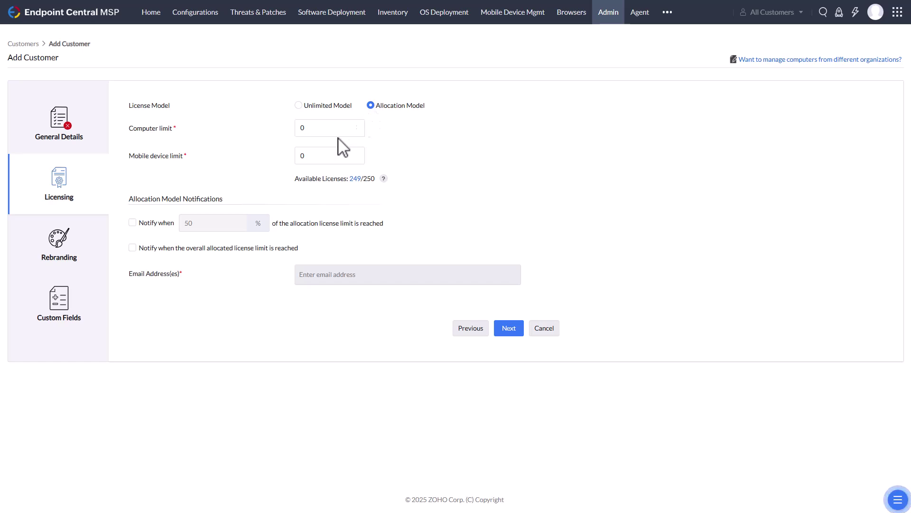
{"action": "left_click", "coordinate": [69, 269]}
{"action": "left_click", "coordinate": [74, 313]}
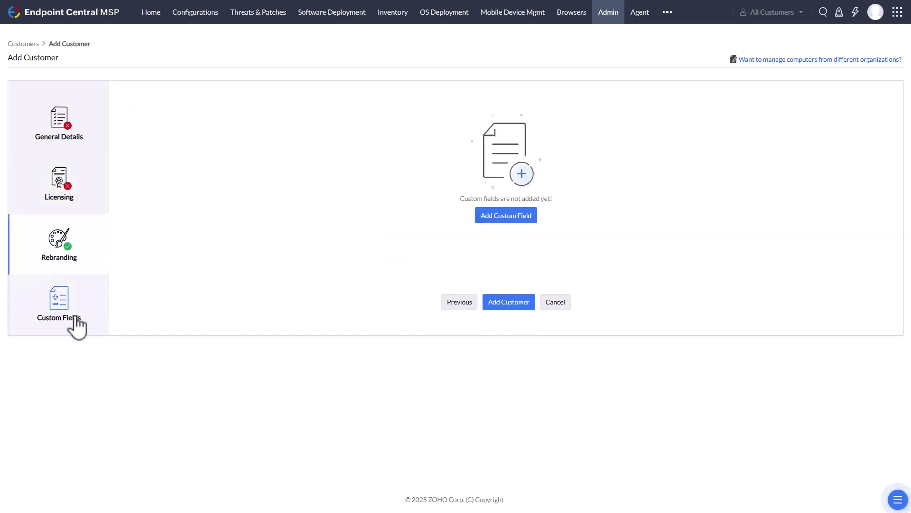
{"action": "left_click", "coordinate": [561, 306]}
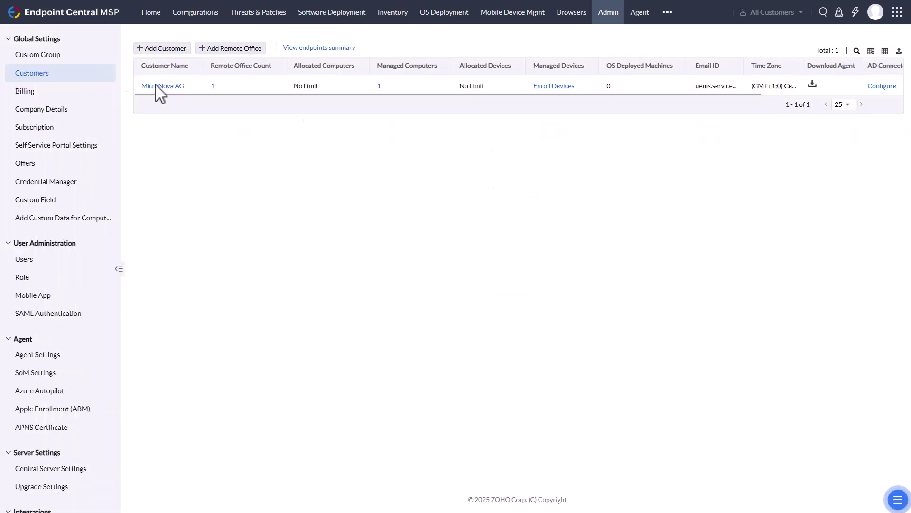
Examine the Billing settings and the currency choices for a new service plan, and close the plan form without adding it
{"action": "left_click", "coordinate": [28, 91]}
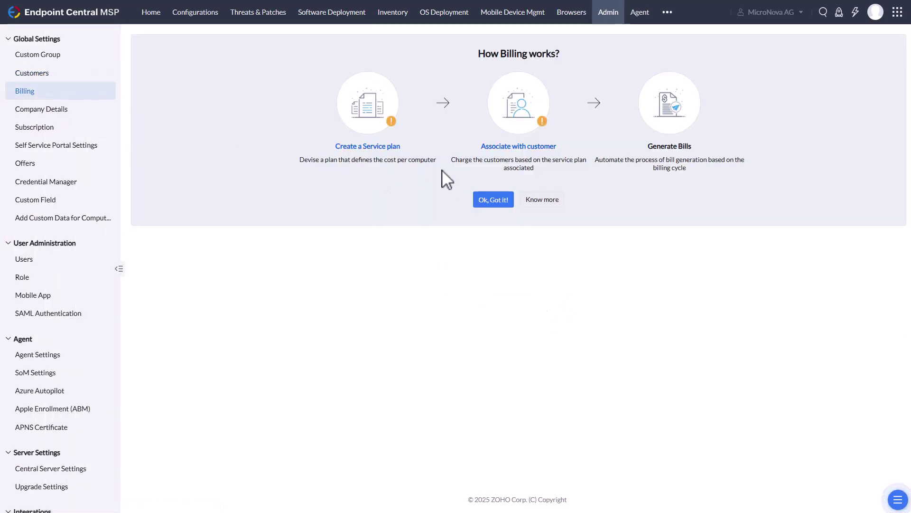
{"action": "left_click", "coordinate": [399, 147]}
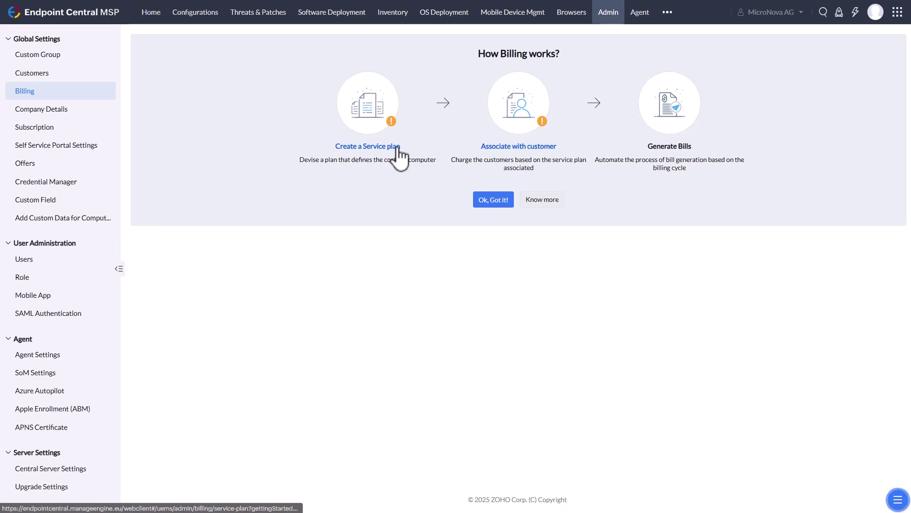
{"action": "left_click", "coordinate": [183, 74]}
{"action": "left_click", "coordinate": [433, 118]}
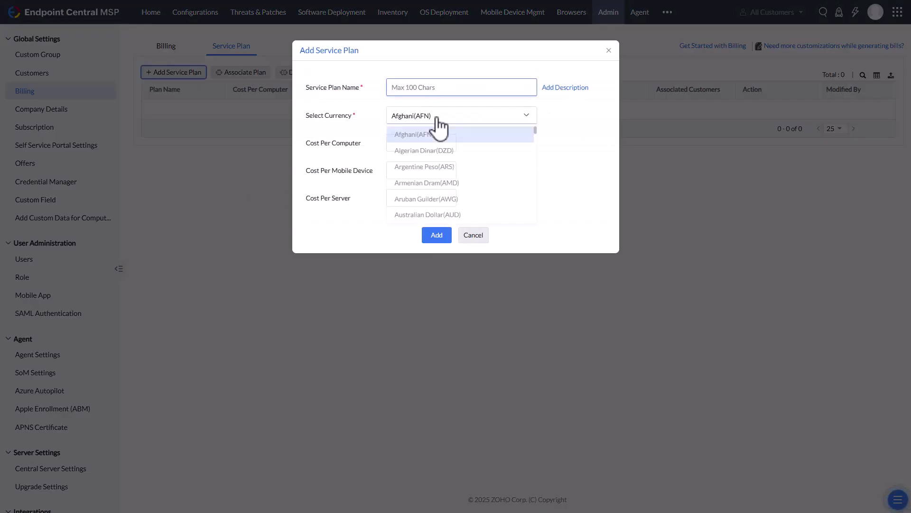
{"action": "scroll", "coordinate": [464, 183], "scroll_direction": "down", "scroll_amount": 2}
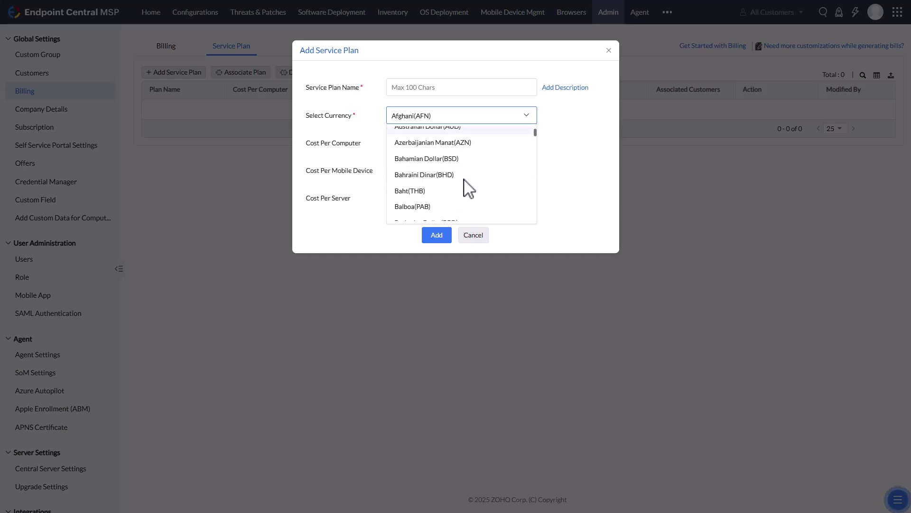
{"action": "left_click", "coordinate": [609, 147]}
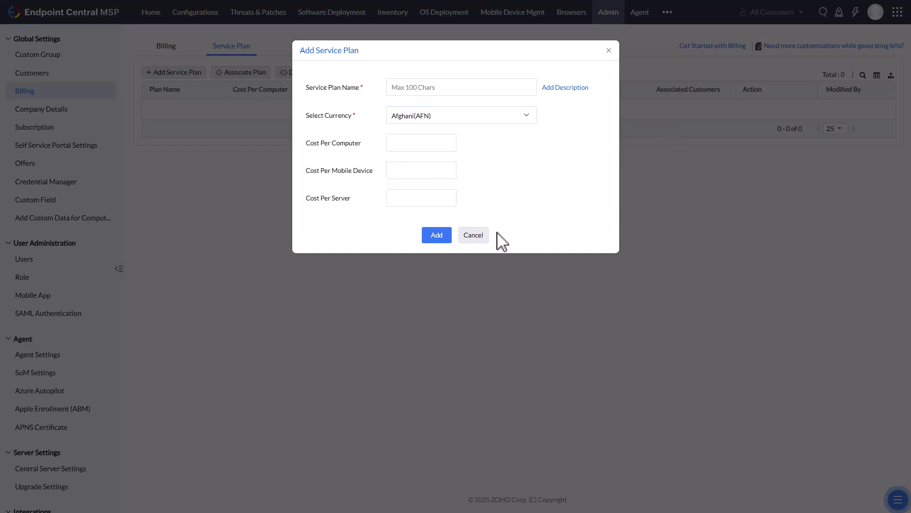
{"action": "left_click", "coordinate": [475, 236]}
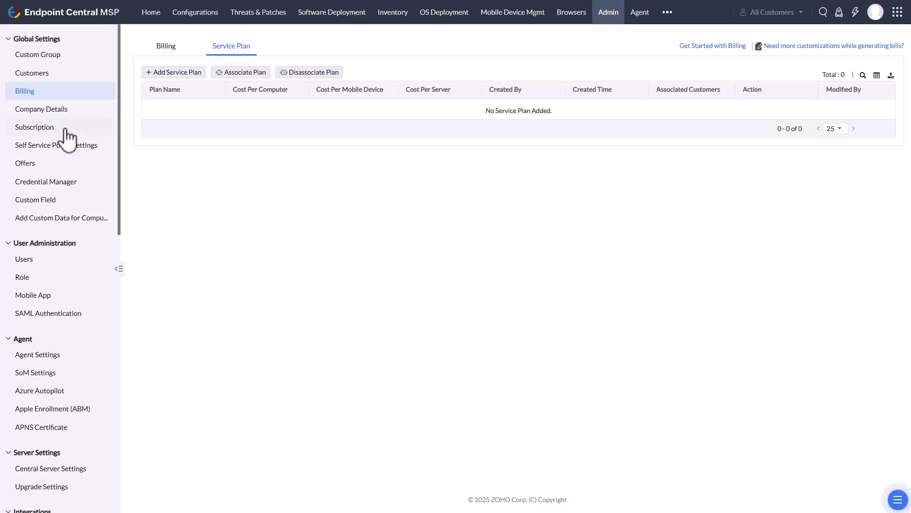
Examine the new-user form under User Administration, including the roles that can be assigned to a user
{"action": "left_click", "coordinate": [611, 18]}
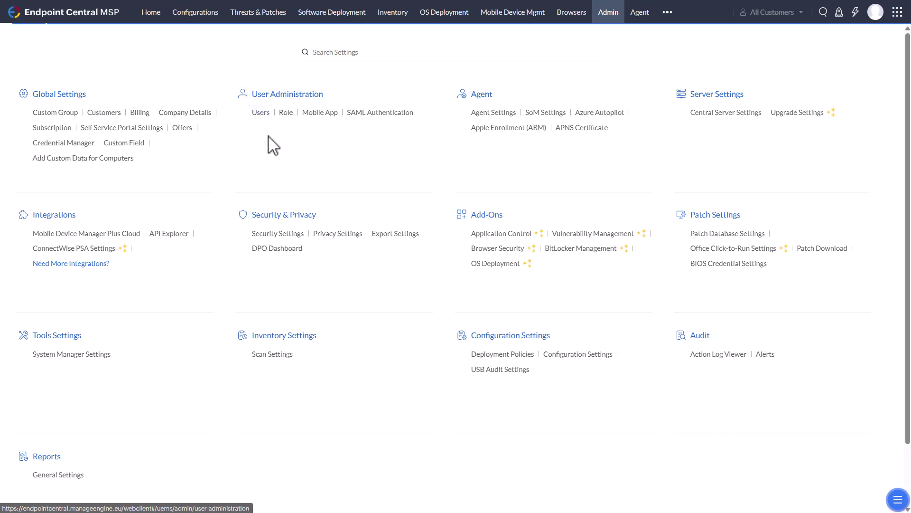
{"action": "left_click", "coordinate": [269, 119]}
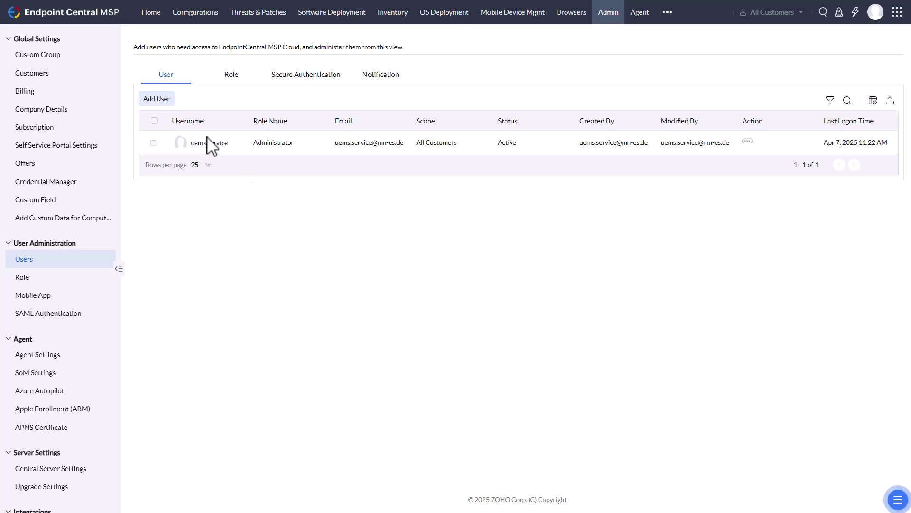
{"action": "left_click", "coordinate": [160, 99]}
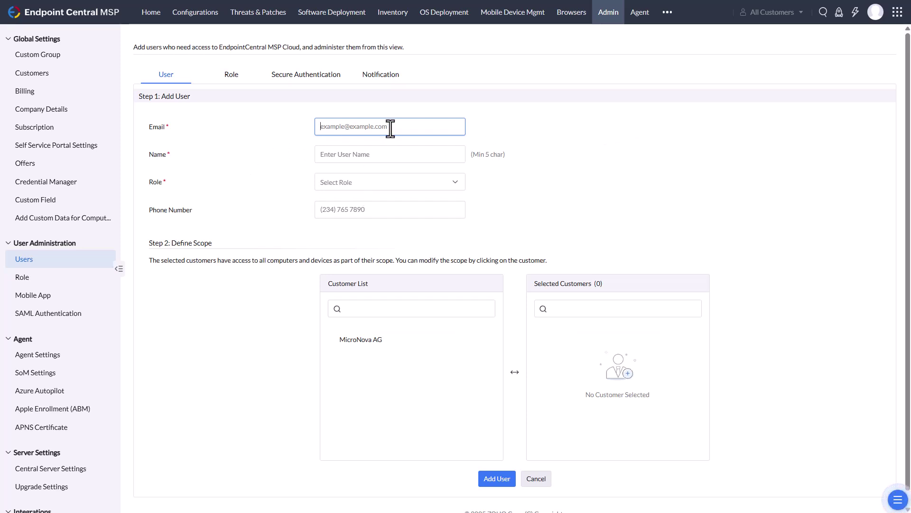
{"action": "left_click", "coordinate": [403, 183]}
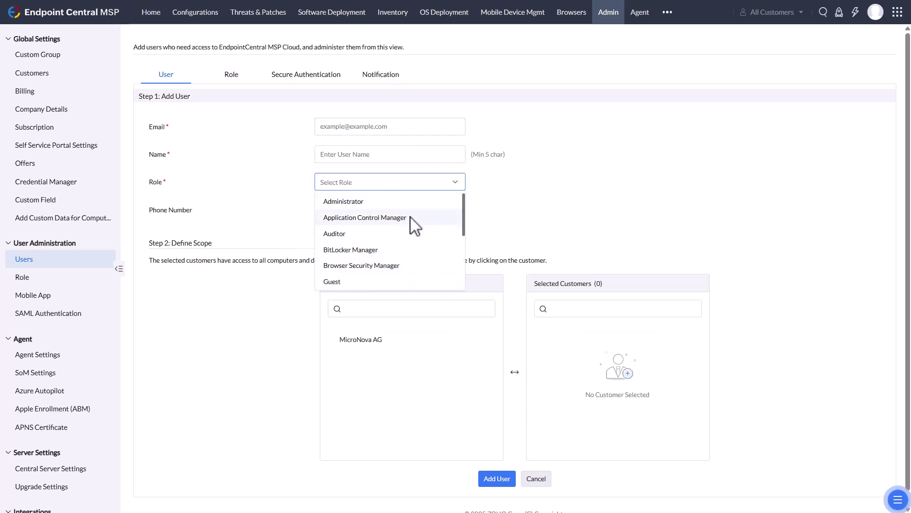
{"action": "scroll", "coordinate": [380, 246], "scroll_direction": "down", "scroll_amount": 3}
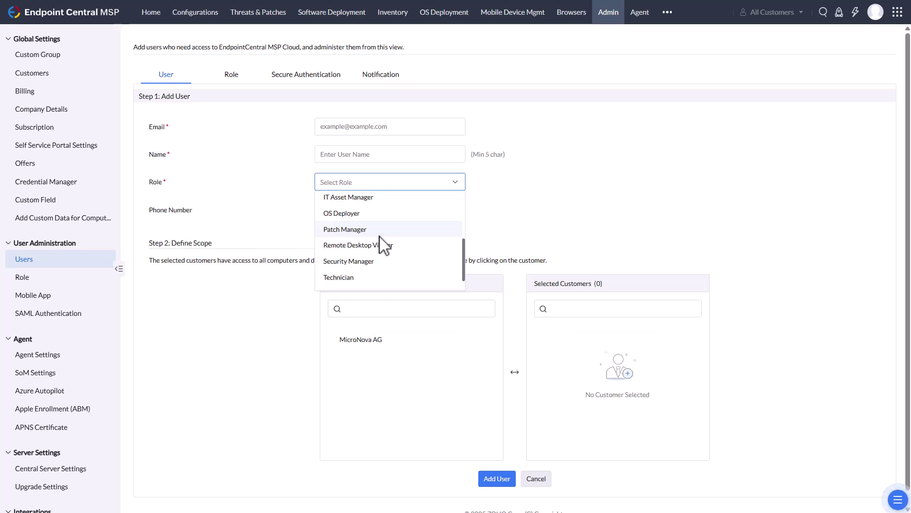
{"action": "left_click", "coordinate": [550, 214]}
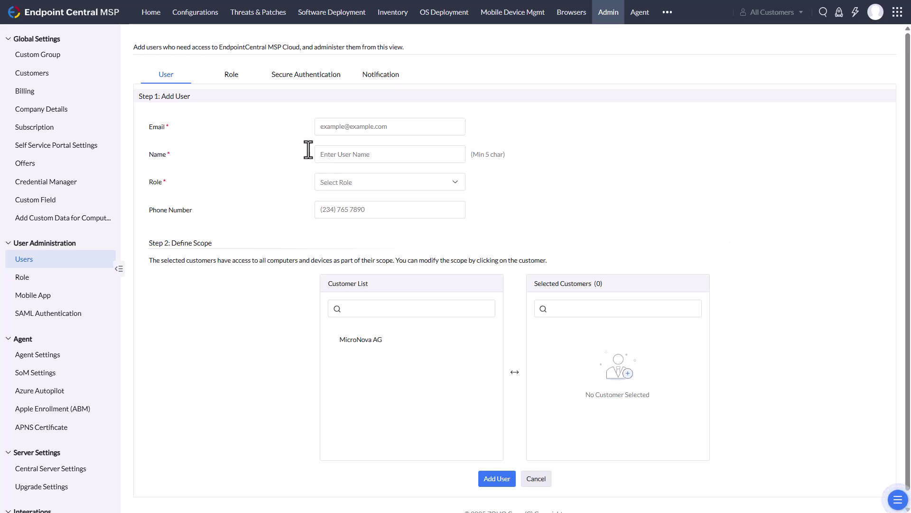
Review the list of user roles and examine the permission controls offered when defining a new role
{"action": "left_click", "coordinate": [231, 76]}
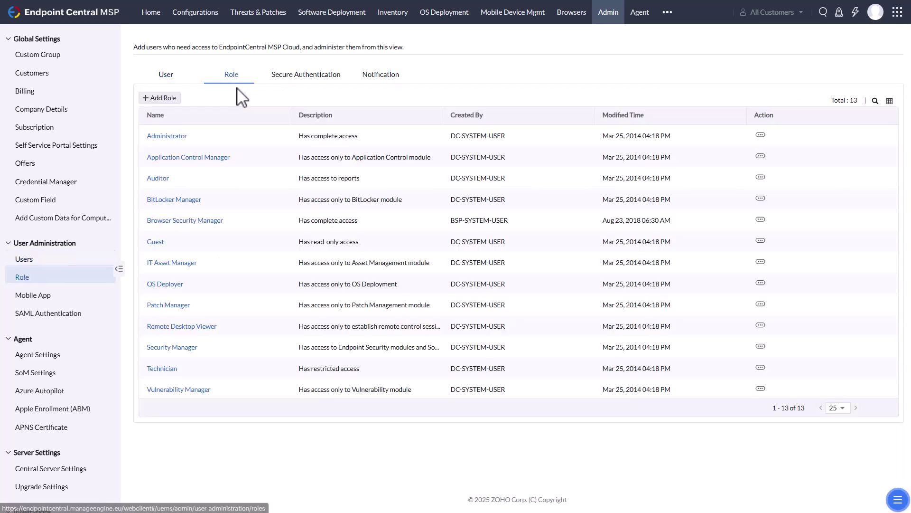
{"action": "left_click", "coordinate": [168, 98]}
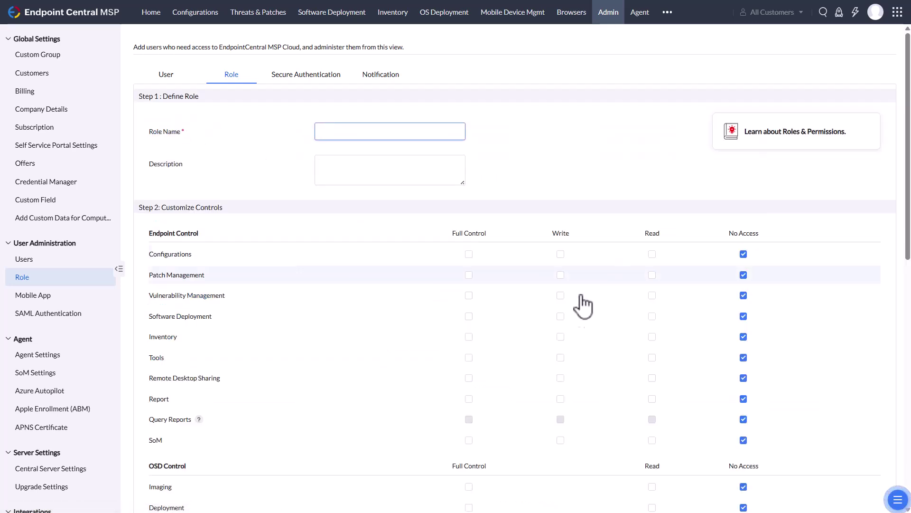
{"action": "scroll", "coordinate": [579, 322], "scroll_direction": "down", "scroll_amount": 2}
{"action": "scroll", "coordinate": [574, 344], "scroll_direction": "down", "scroll_amount": 1}
{"action": "scroll", "coordinate": [573, 346], "scroll_direction": "up", "scroll_amount": 3}
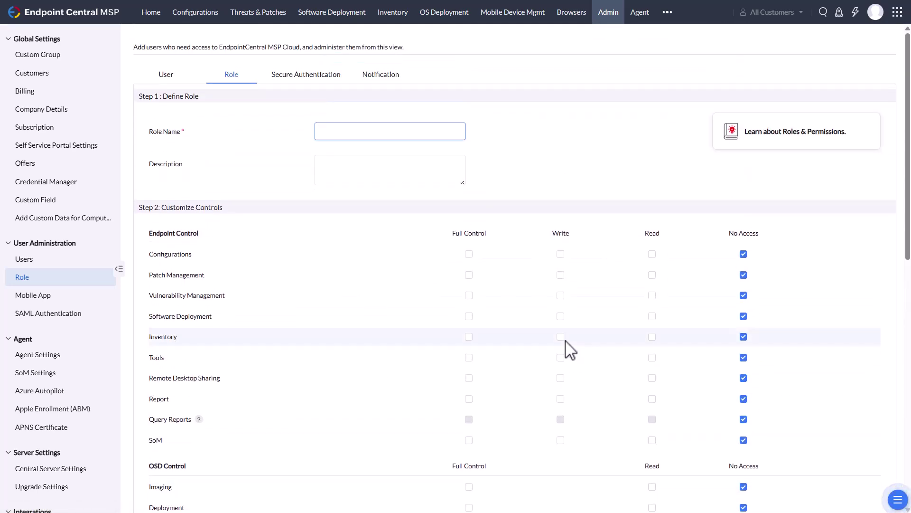
{"action": "left_click", "coordinate": [502, 78]}
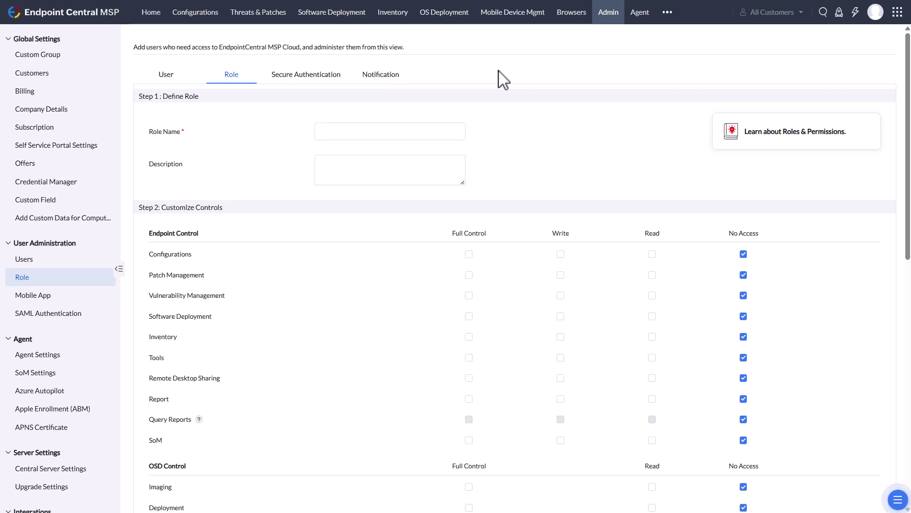
Review the Secure Authentication settings for two-factor authentication, user account policy, password policy and IP restriction
{"action": "left_click", "coordinate": [323, 79]}
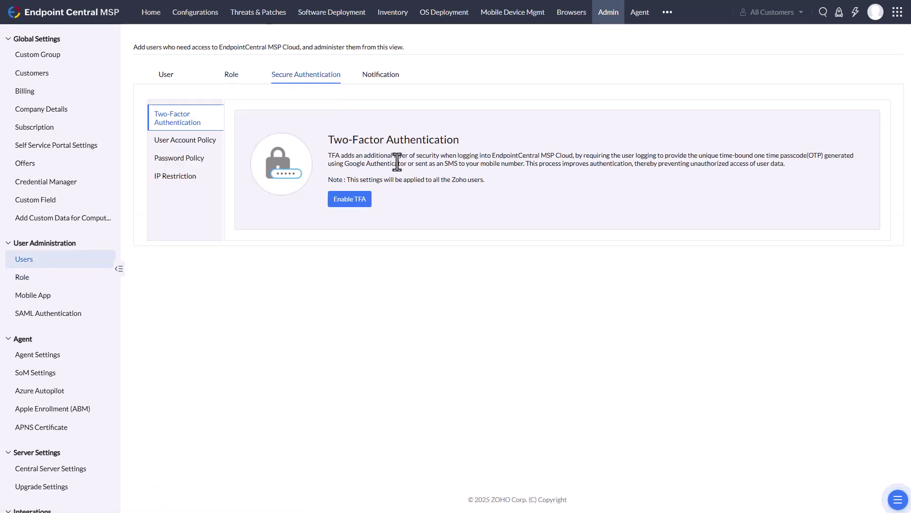
{"action": "left_click", "coordinate": [202, 142]}
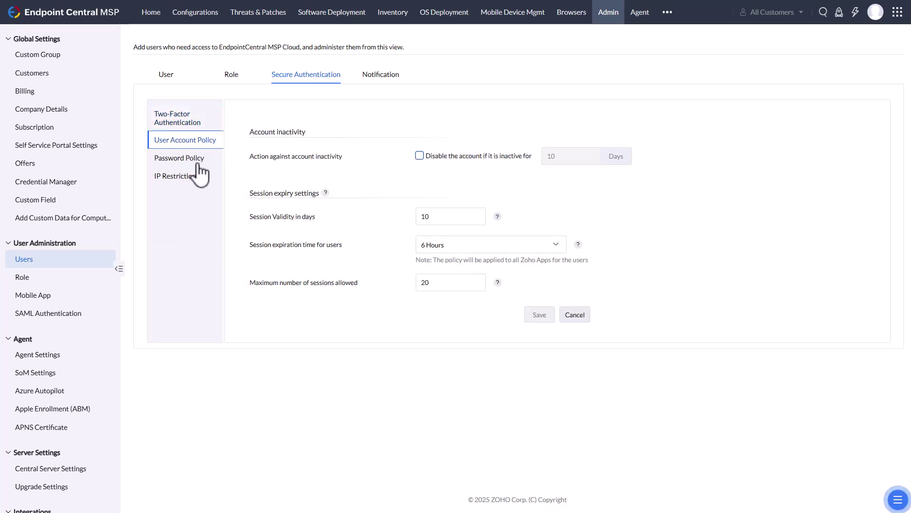
{"action": "left_click", "coordinate": [199, 161]}
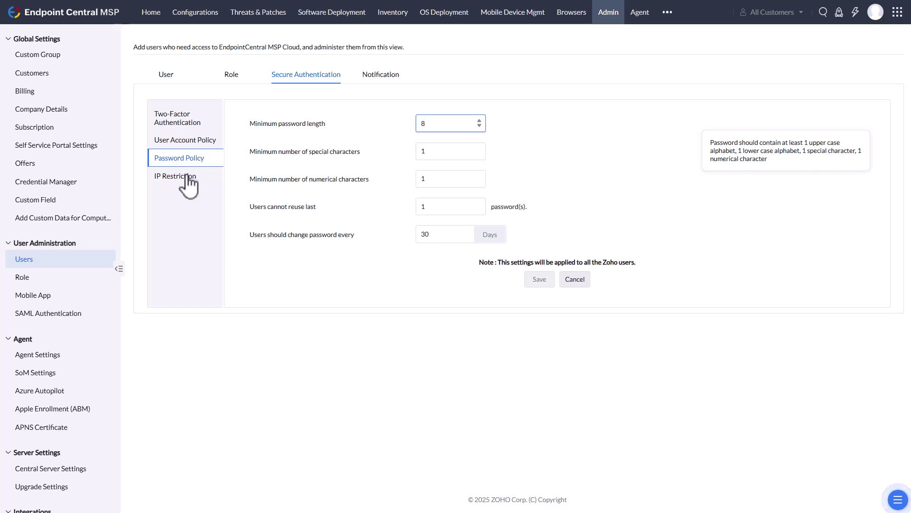
{"action": "left_click", "coordinate": [181, 176]}
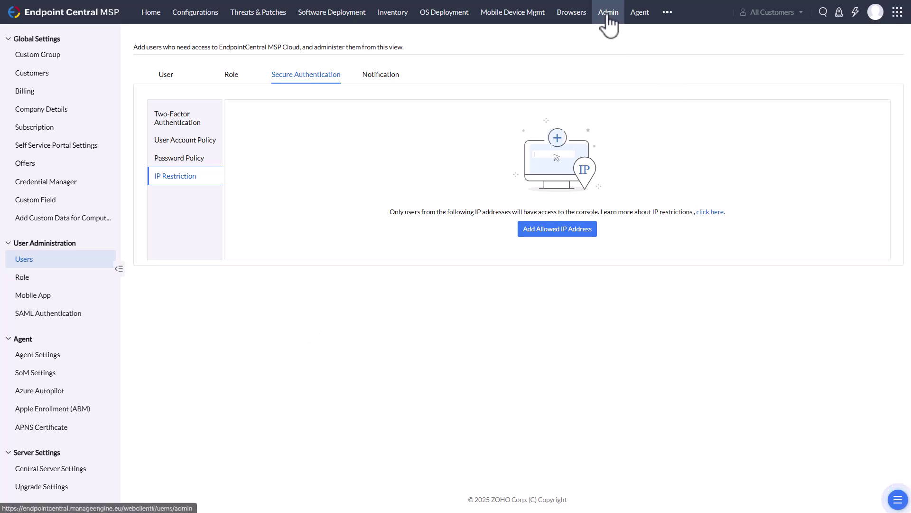
Review the agent summary and managed computers, examine the customer and domain choices for adding computers, and close the form without adding any
{"action": "left_click", "coordinate": [636, 19]}
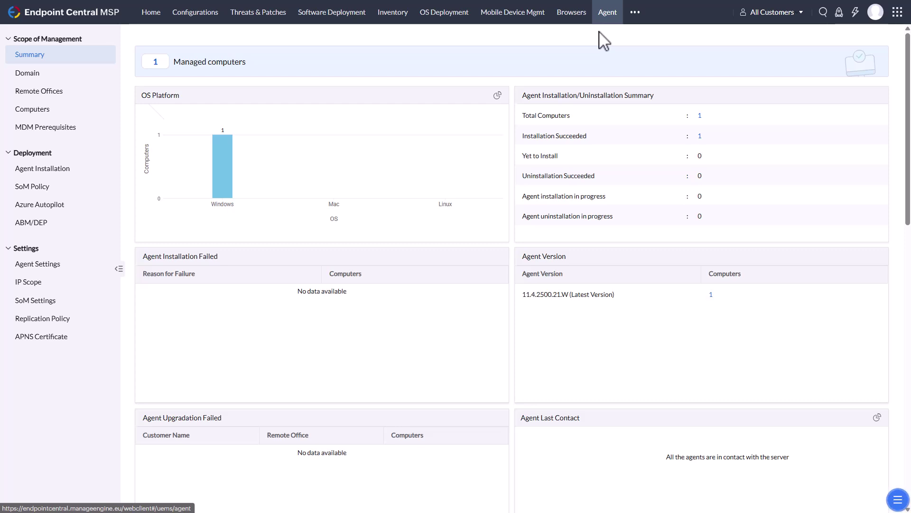
{"action": "left_click", "coordinate": [38, 112]}
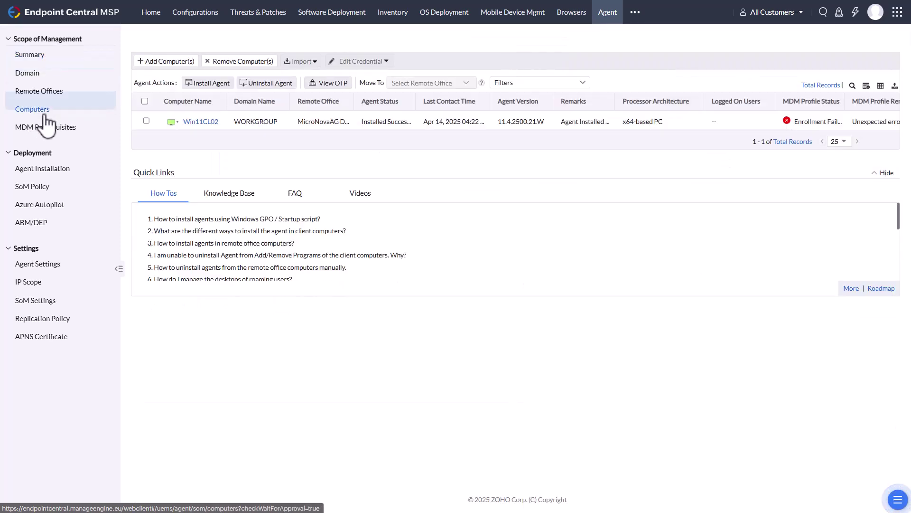
{"action": "left_click", "coordinate": [183, 64]}
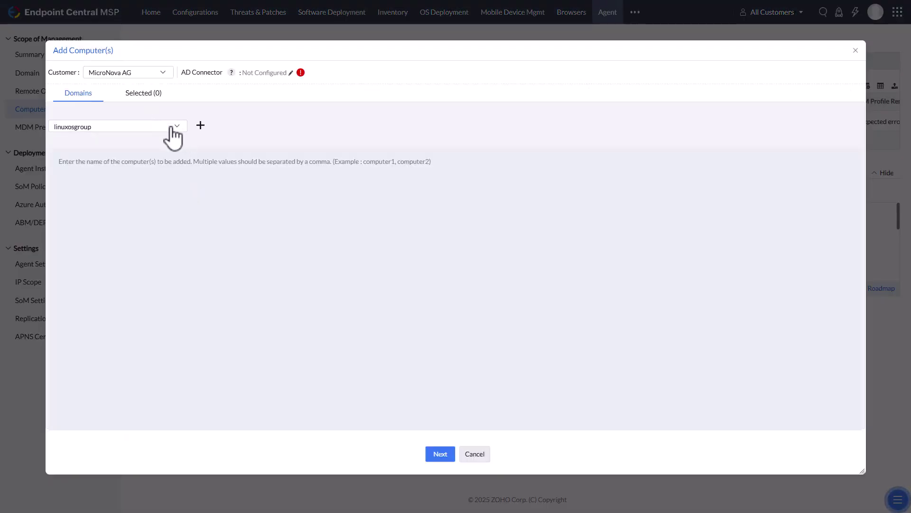
{"action": "left_click", "coordinate": [162, 74]}
{"action": "left_click", "coordinate": [162, 89]}
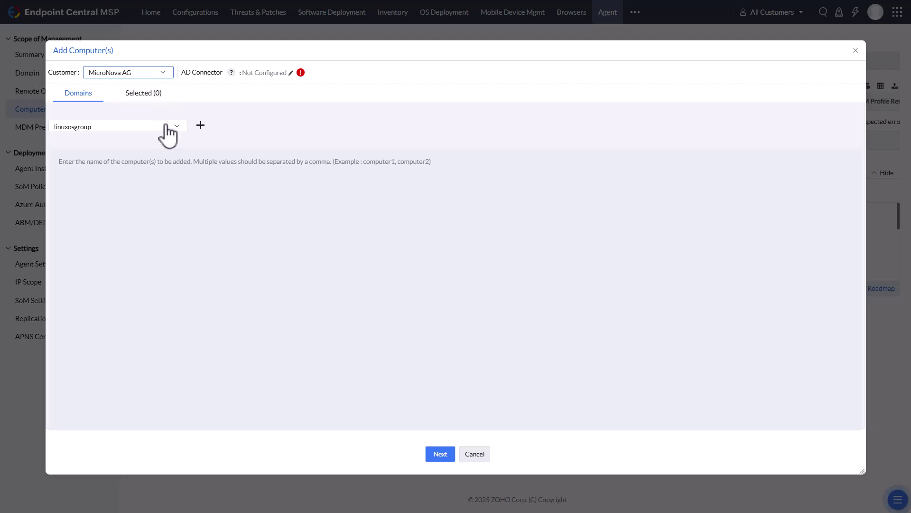
{"action": "left_click", "coordinate": [172, 126]}
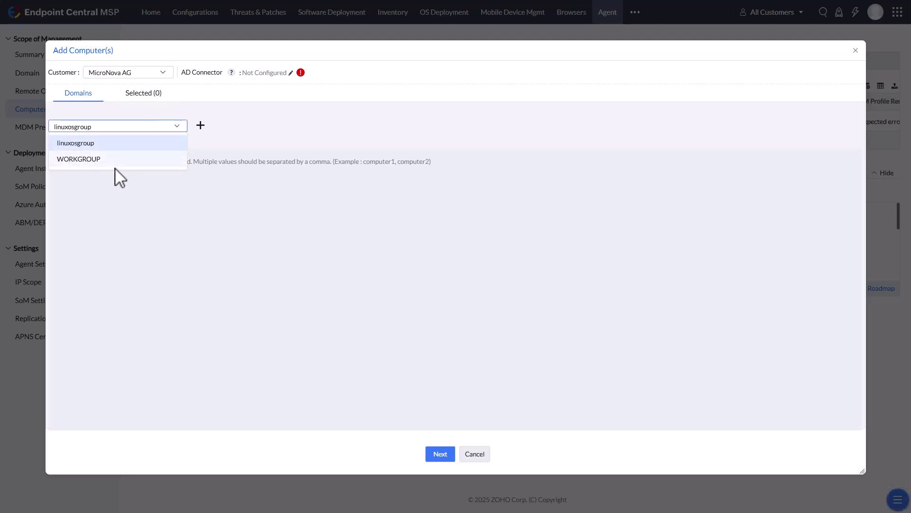
{"action": "left_click", "coordinate": [182, 60]}
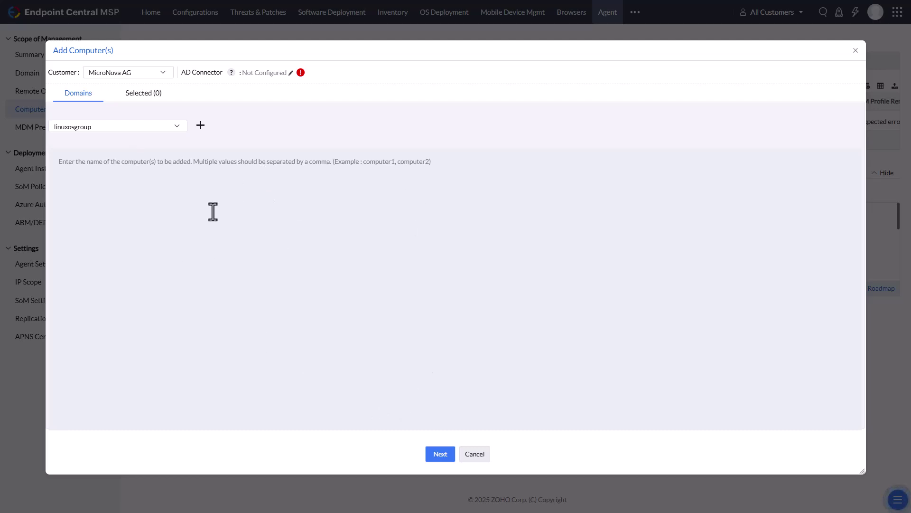
{"action": "left_click", "coordinate": [474, 454]}
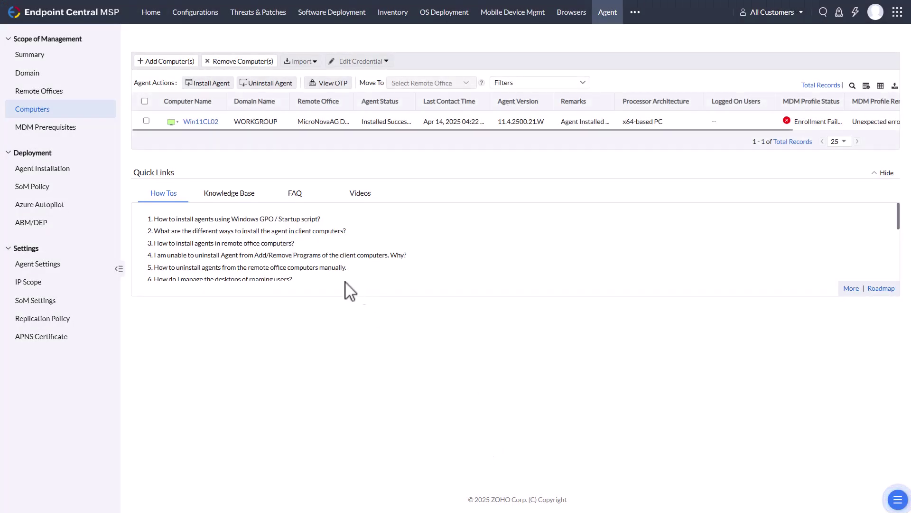
Review the directory-service and other agent installation methods for MicroNova AG and the domain list with its option to add a domain
{"action": "left_click", "coordinate": [56, 170]}
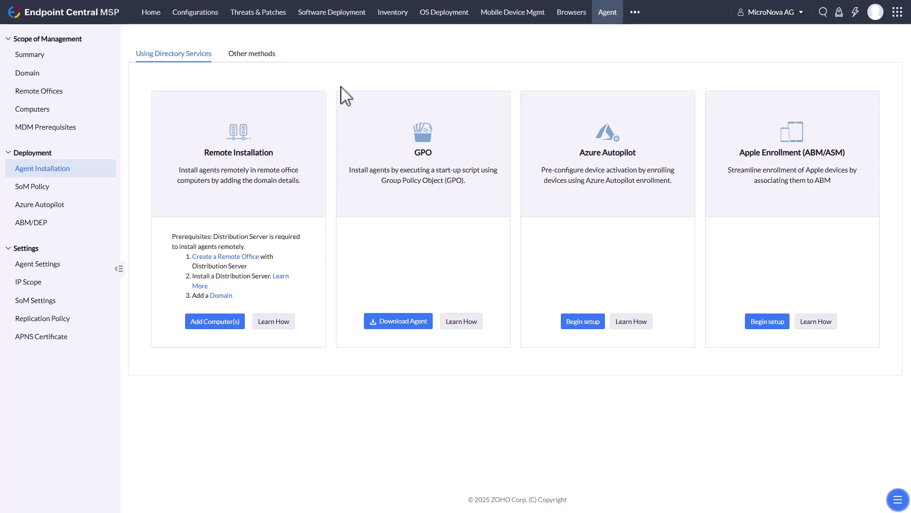
{"action": "left_click", "coordinate": [267, 61]}
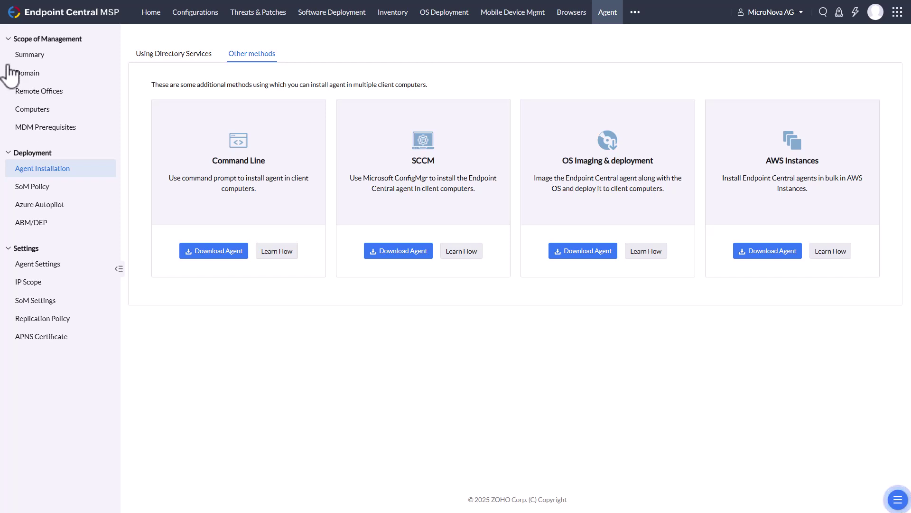
{"action": "left_click", "coordinate": [29, 75]}
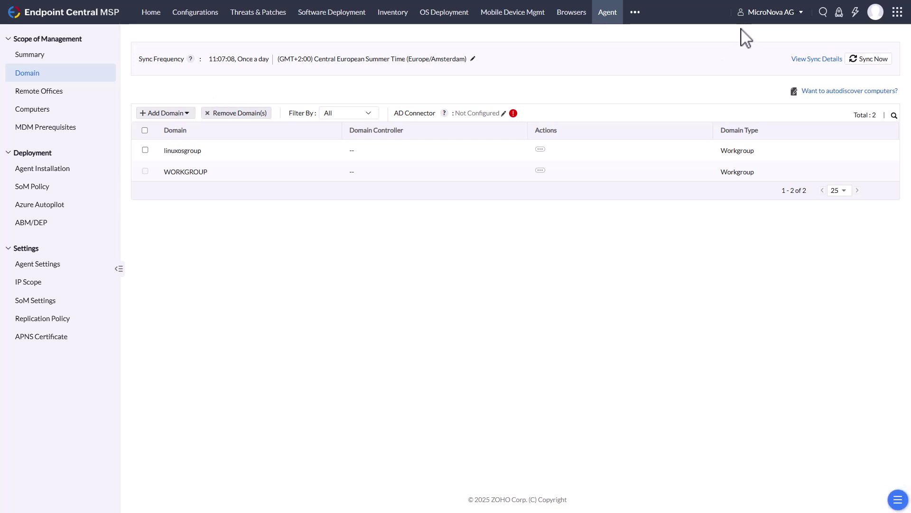
{"action": "left_click", "coordinate": [165, 113]}
Enable Detect and Add New Computers in the SoM Policy, trying Install Agent and Notify me before choosing Notify me
{"action": "left_click", "coordinate": [51, 192]}
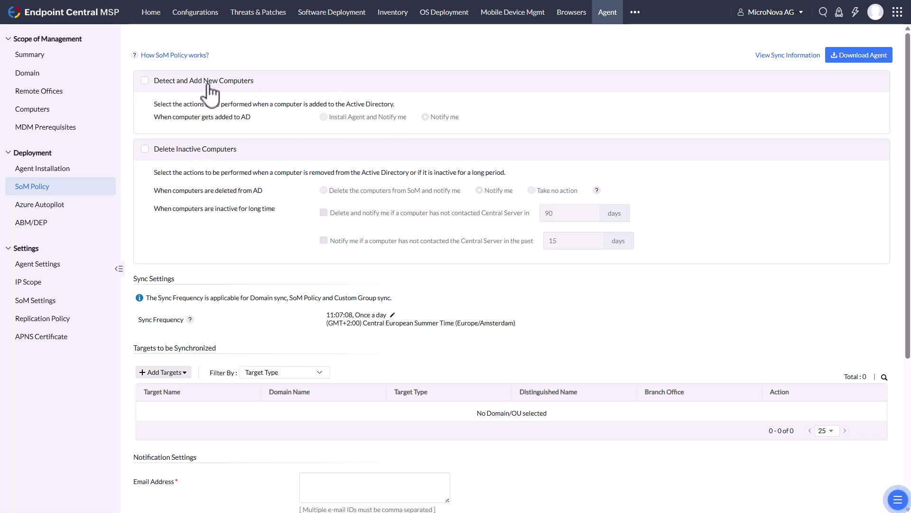
{"action": "left_click", "coordinate": [146, 80]}
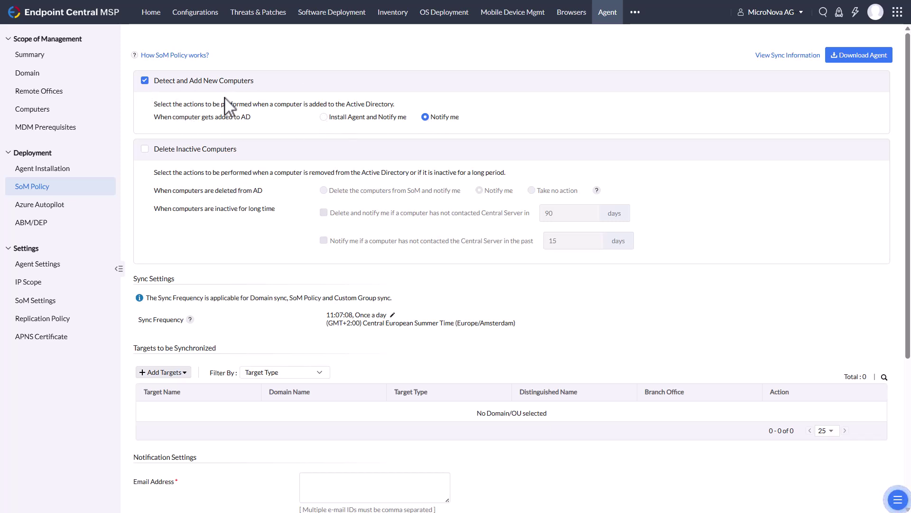
{"action": "left_click", "coordinate": [326, 119]}
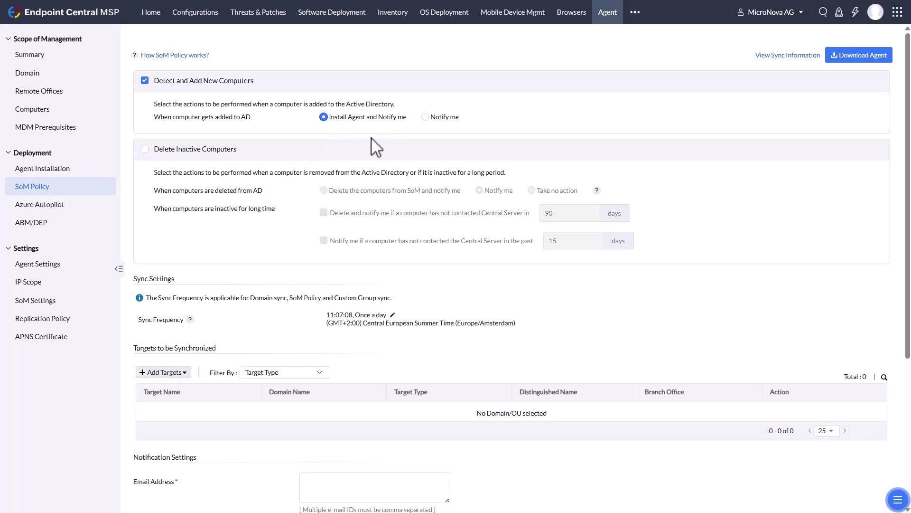
{"action": "left_click", "coordinate": [426, 119]}
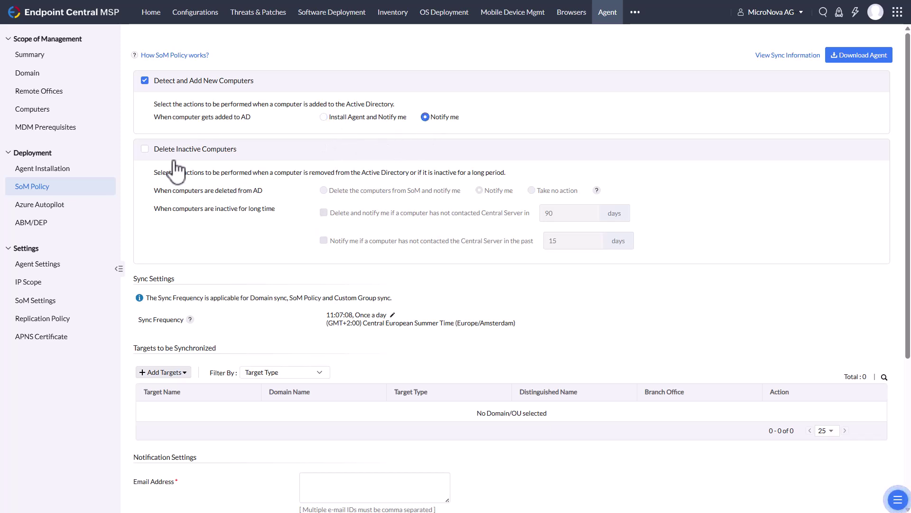
Enable Delete Inactive Computers and the notification for computers that have not contacted the Central Server in the past 15 days
{"action": "left_click", "coordinate": [159, 150]}
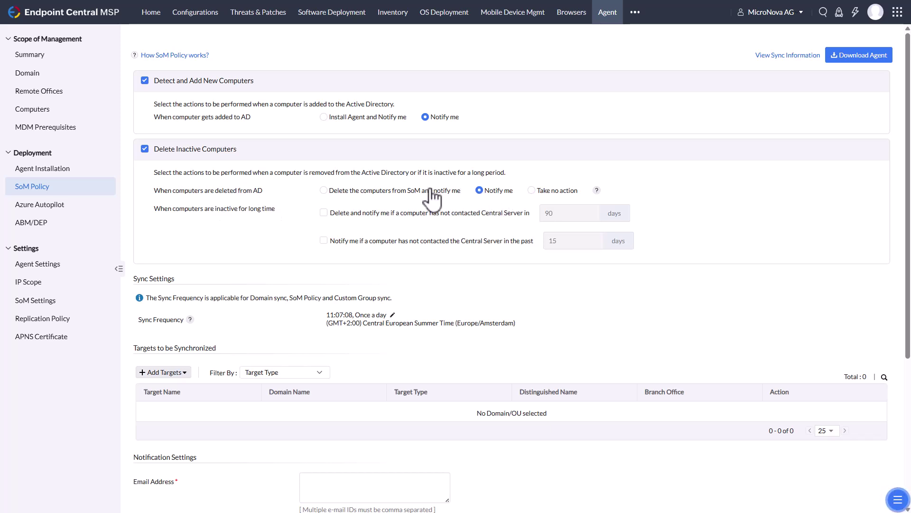
{"action": "left_click", "coordinate": [324, 241]}
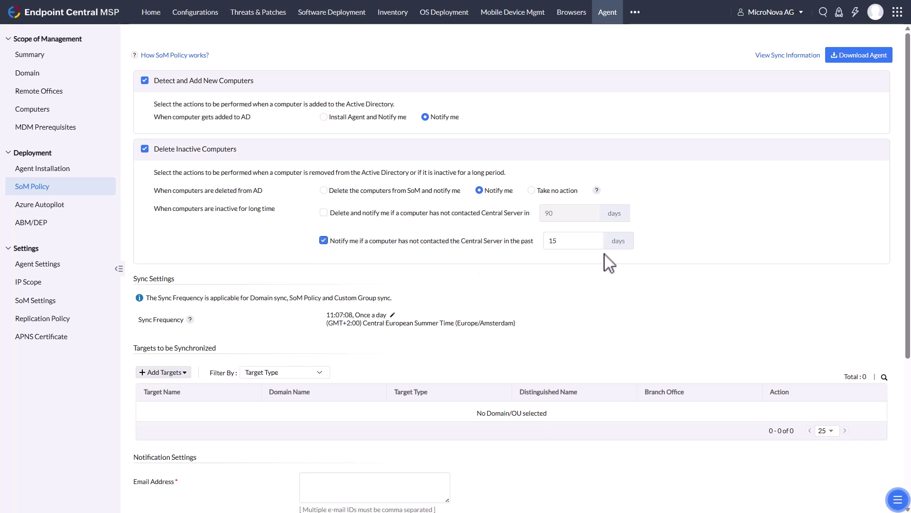
{"action": "double_click", "coordinate": [555, 241]}
{"action": "left_click", "coordinate": [767, 237]}
Review the agent summary and examine the Add Remote Office form, comparing communication through a distribution server with direct communication
{"action": "left_click", "coordinate": [33, 56]}
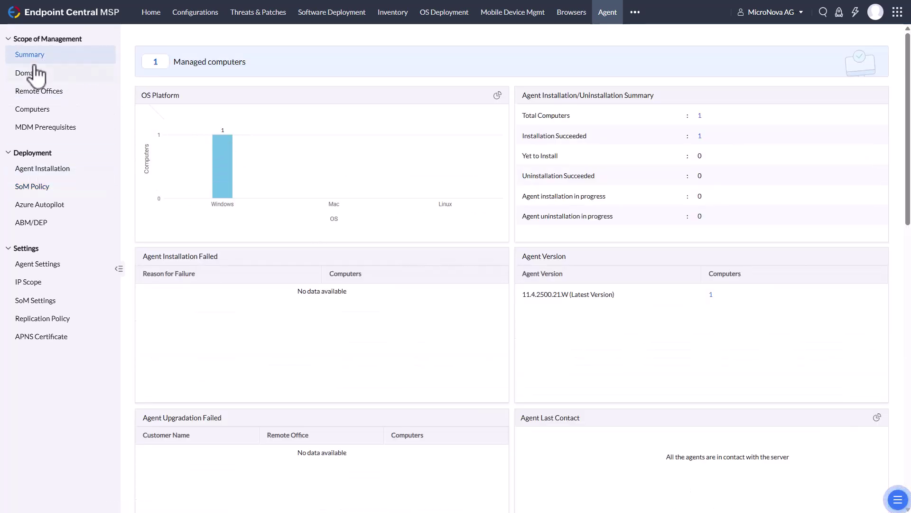
{"action": "scroll", "coordinate": [492, 297], "scroll_direction": "down", "scroll_amount": 3}
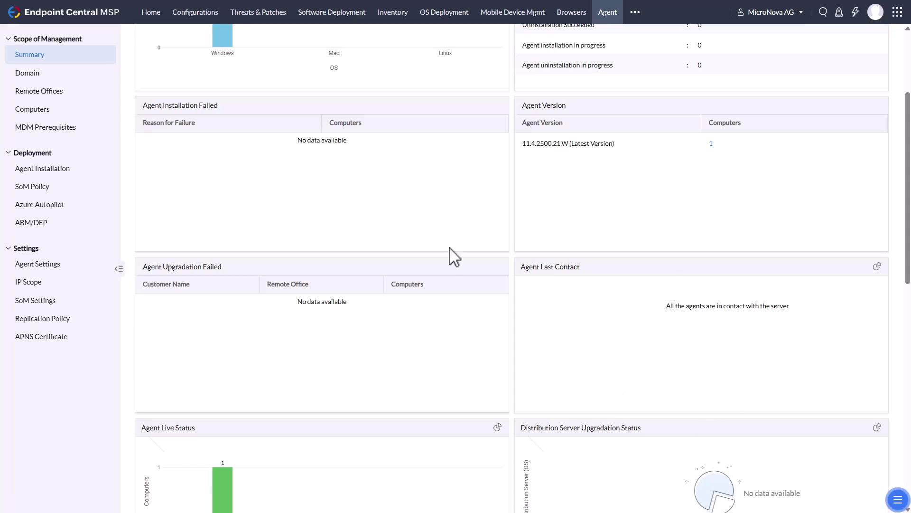
{"action": "left_click", "coordinate": [60, 92]}
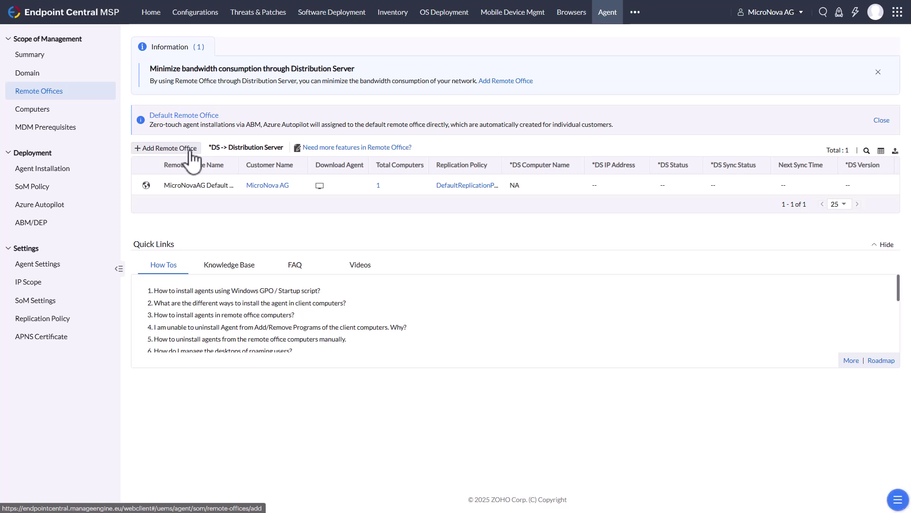
{"action": "left_click", "coordinate": [167, 148]}
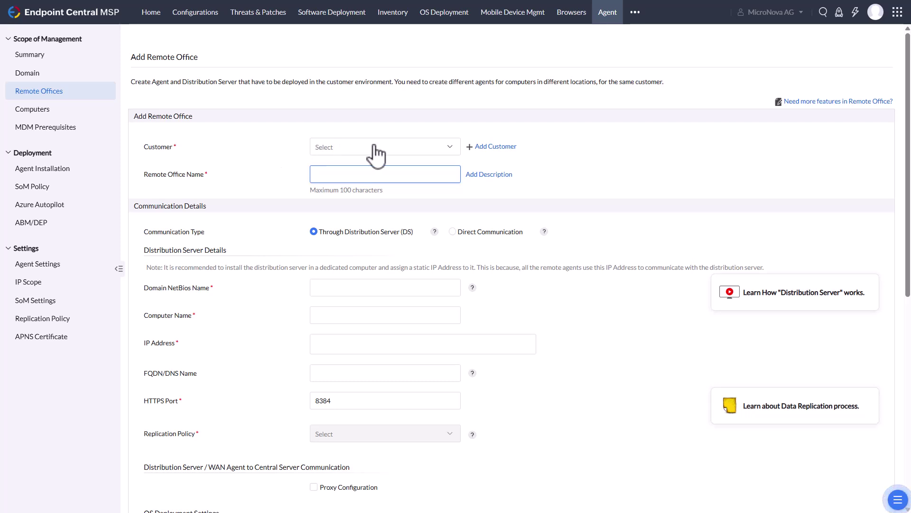
{"action": "scroll", "coordinate": [248, 327], "scroll_direction": "down", "scroll_amount": 1}
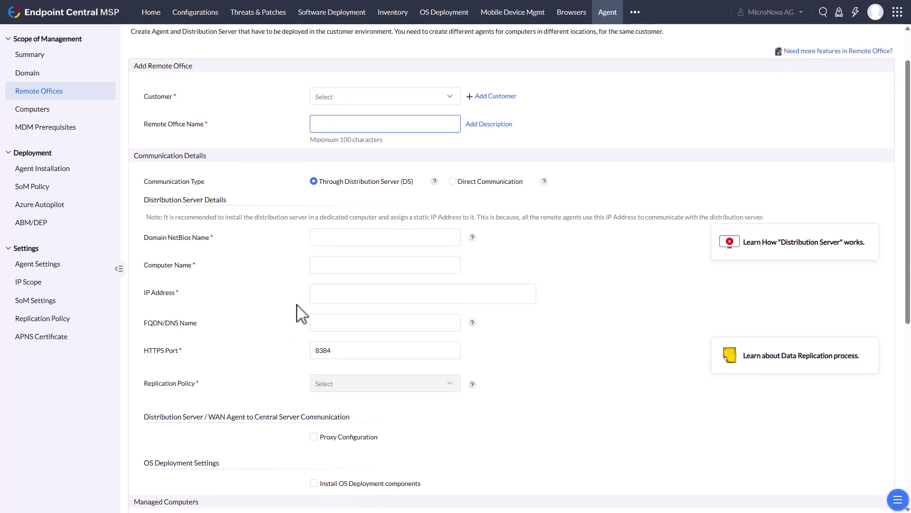
{"action": "left_click", "coordinate": [453, 183]}
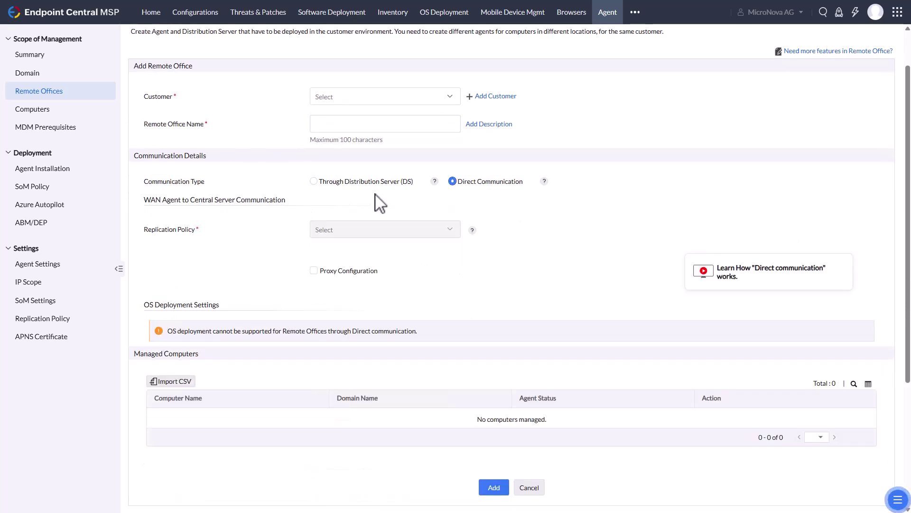
{"action": "left_click", "coordinate": [355, 183]}
{"action": "scroll", "coordinate": [335, 354], "scroll_direction": "down", "scroll_amount": 6}
{"action": "scroll", "coordinate": [335, 356], "scroll_direction": "up", "scroll_amount": 2}
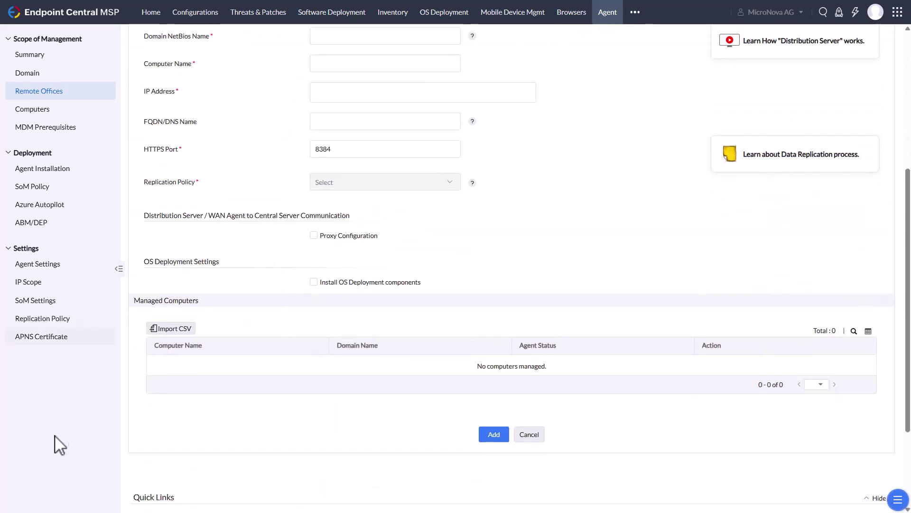
Examine the Add IP Scope form and its remote office choices, and close it without adding a scope
{"action": "left_click", "coordinate": [28, 282]}
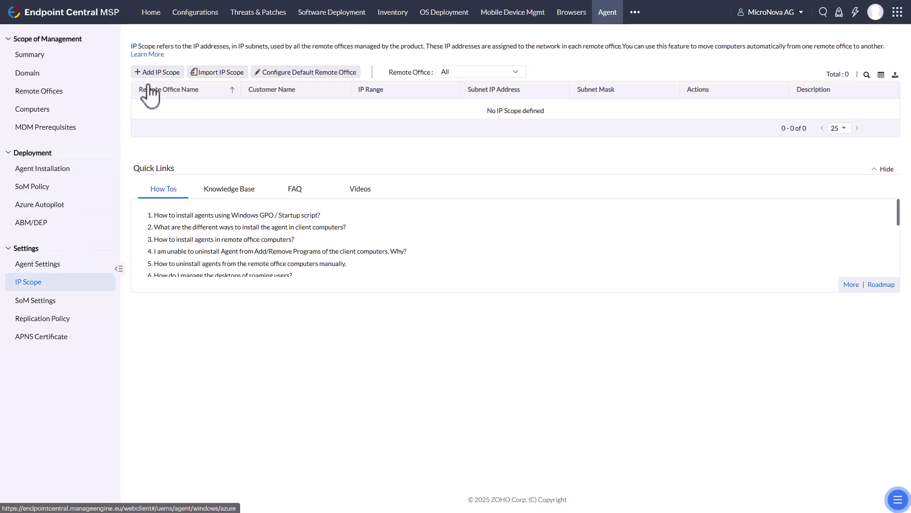
{"action": "left_click", "coordinate": [160, 72]}
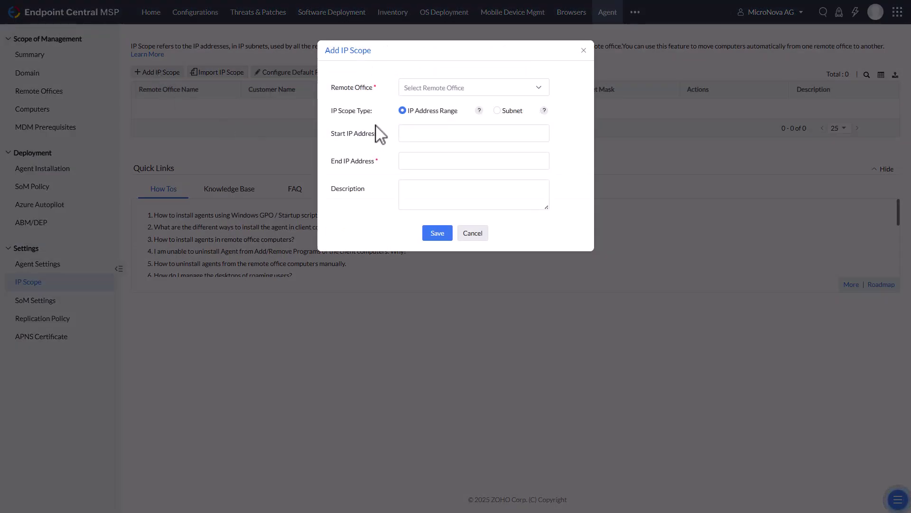
{"action": "left_click", "coordinate": [466, 88]}
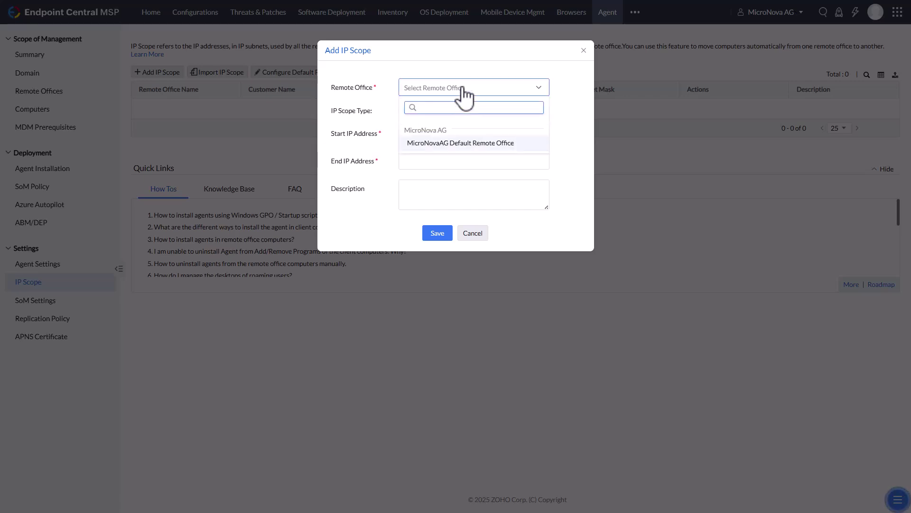
{"action": "left_click", "coordinate": [464, 64]}
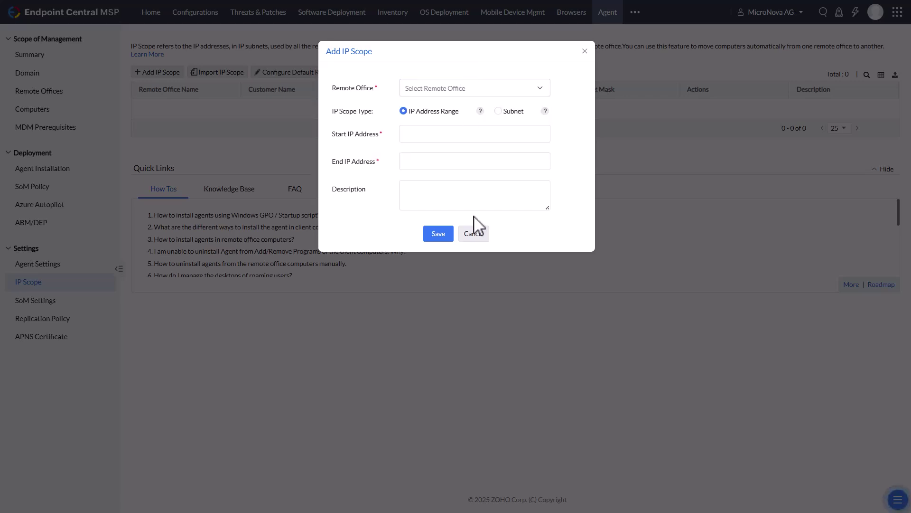
{"action": "left_click", "coordinate": [473, 233]}
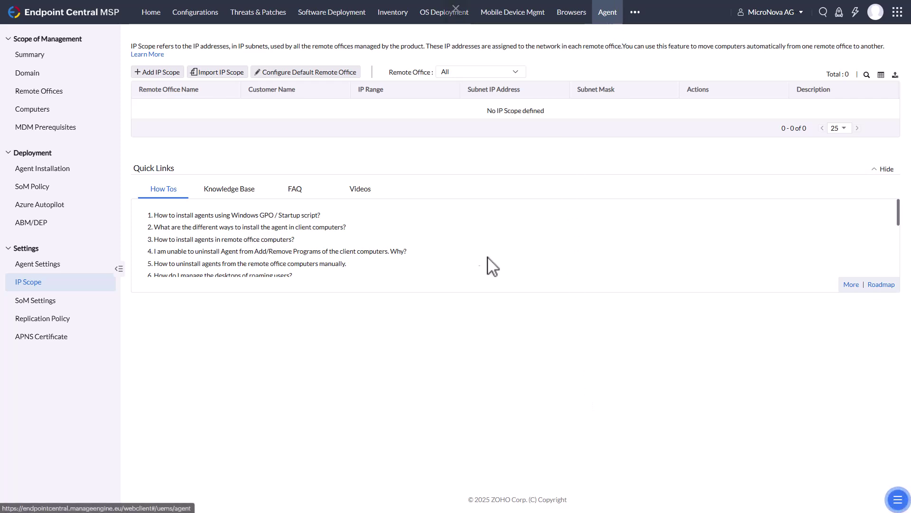
Review the configuration types available for Windows, Mac and Linux, and the list of predefined configuration templates
{"action": "left_click", "coordinate": [154, 15]}
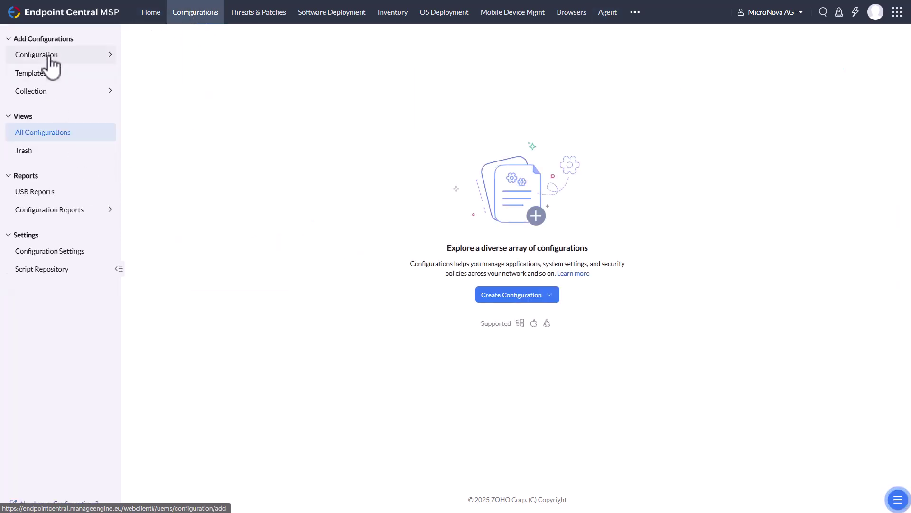
{"action": "mouse_move", "coordinate": [49, 57]}
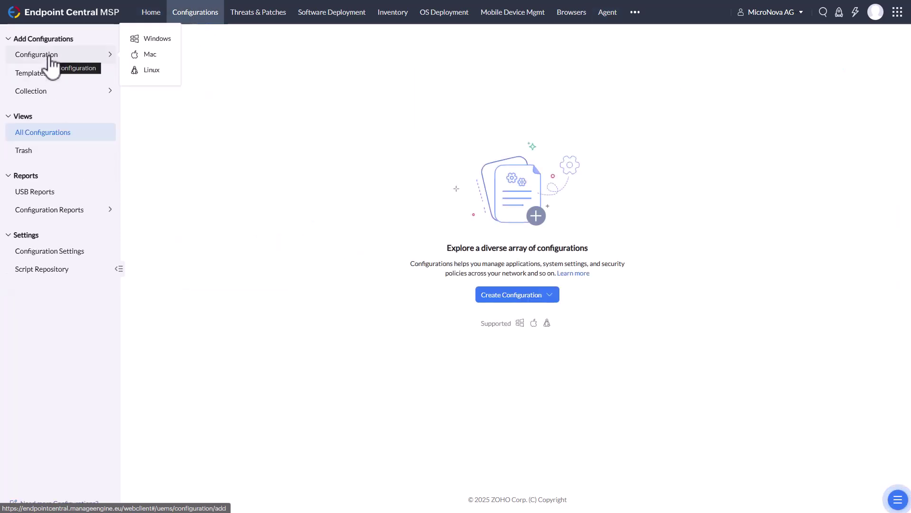
{"action": "left_click", "coordinate": [162, 39]}
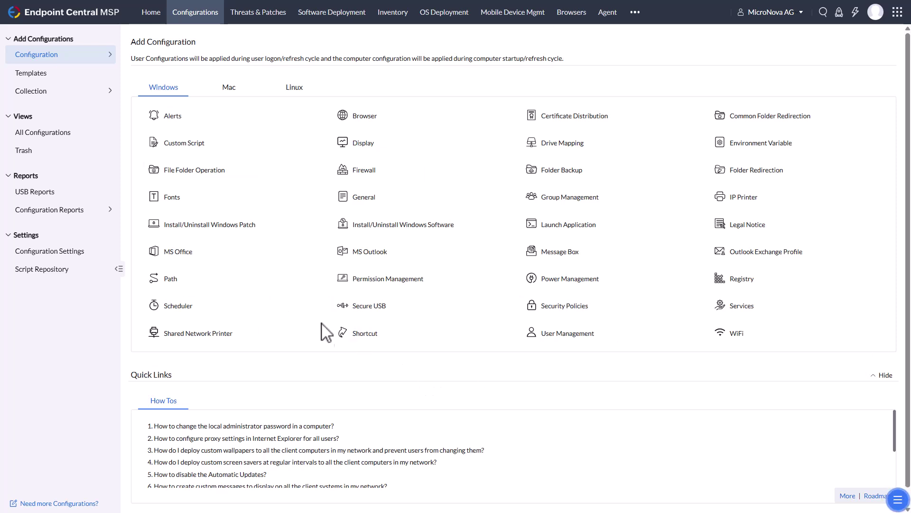
{"action": "mouse_move", "coordinate": [752, 336]}
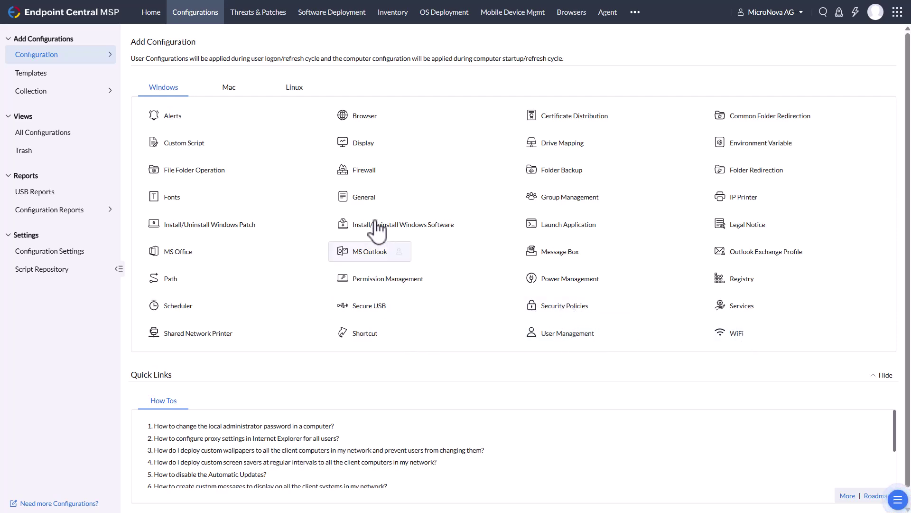
{"action": "left_click", "coordinate": [229, 90]}
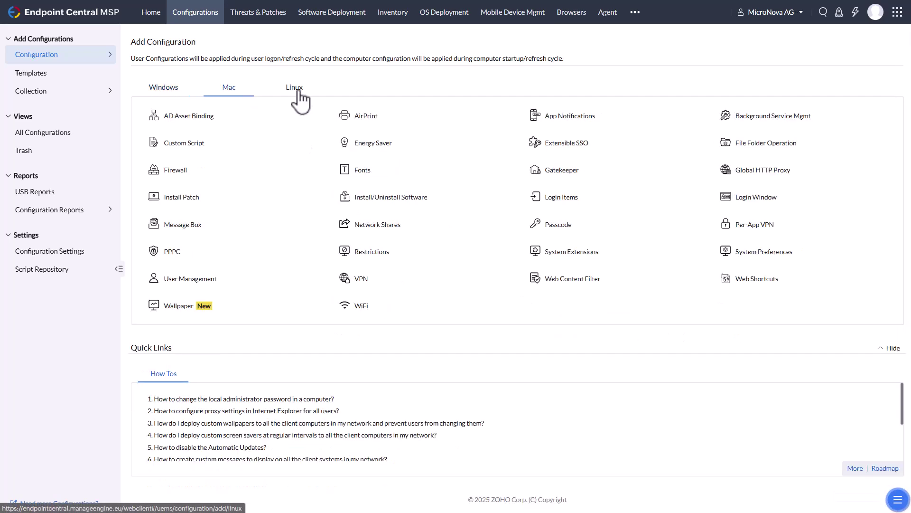
{"action": "left_click", "coordinate": [296, 92]}
{"action": "left_click", "coordinate": [231, 90]}
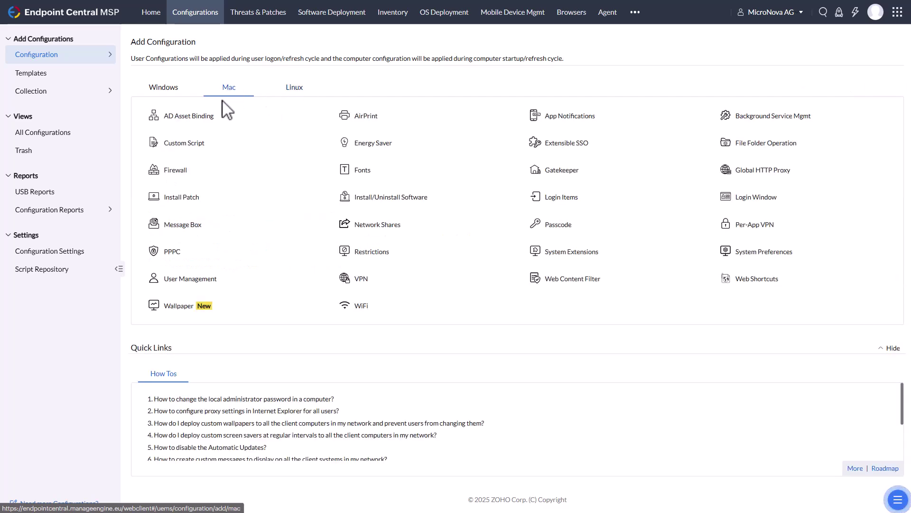
{"action": "left_click", "coordinate": [67, 79]}
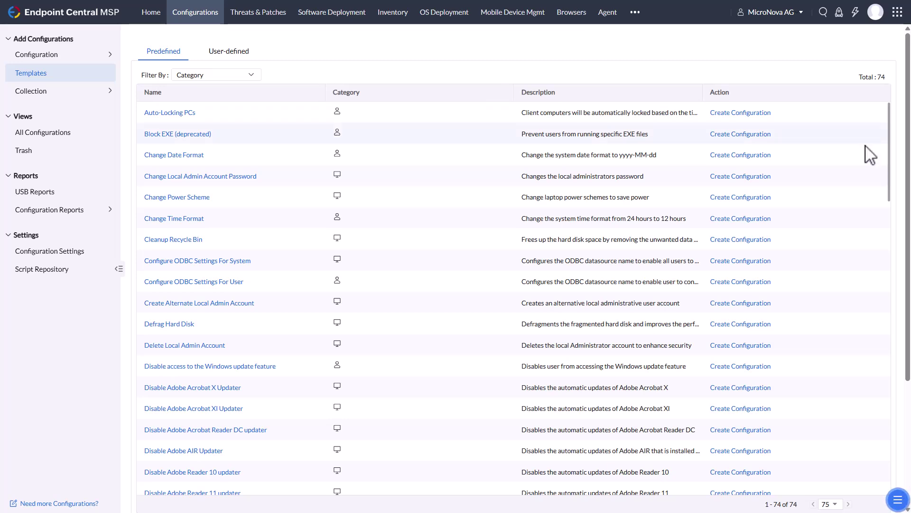
Browse further through the predefined templates, from the Adobe updater entries to the Windows feature and USB storage entries
{"action": "scroll", "coordinate": [204, 385], "scroll_direction": "down", "scroll_amount": 2}
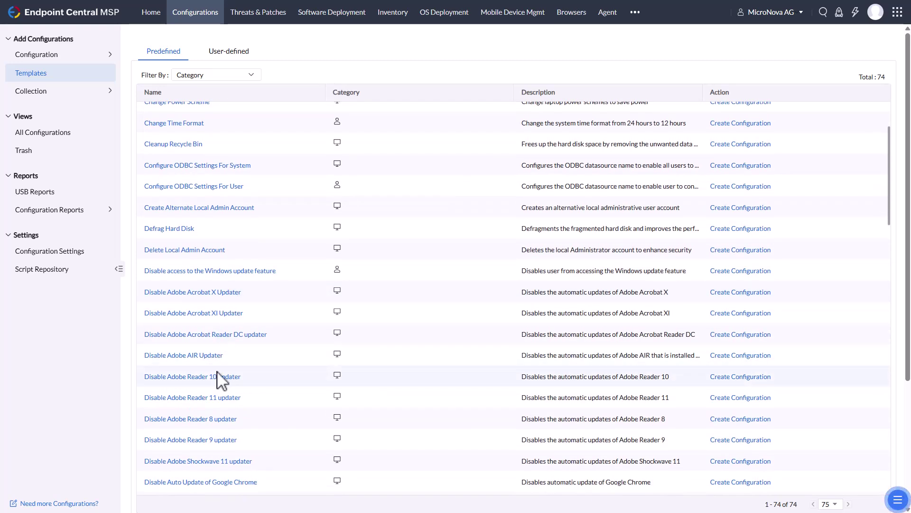
{"action": "scroll", "coordinate": [218, 379], "scroll_direction": "down", "scroll_amount": 8}
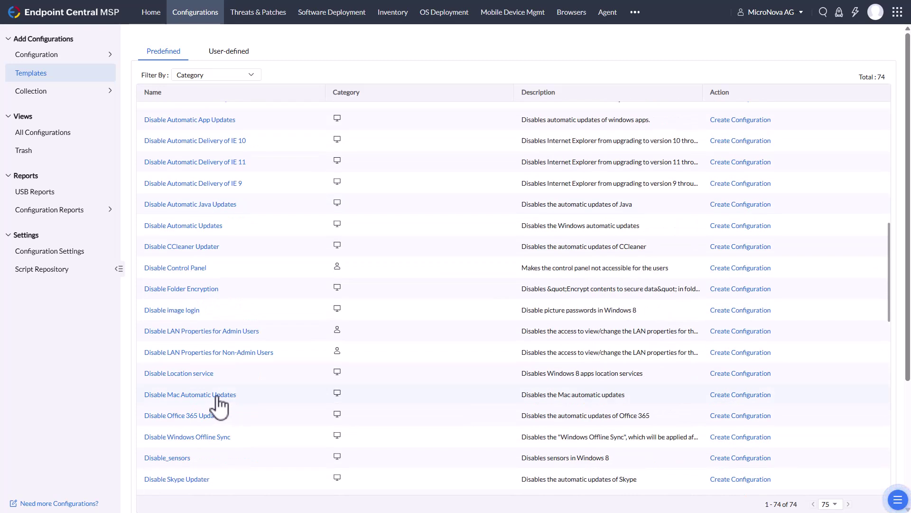
{"action": "scroll", "coordinate": [219, 403], "scroll_direction": "down", "scroll_amount": 6}
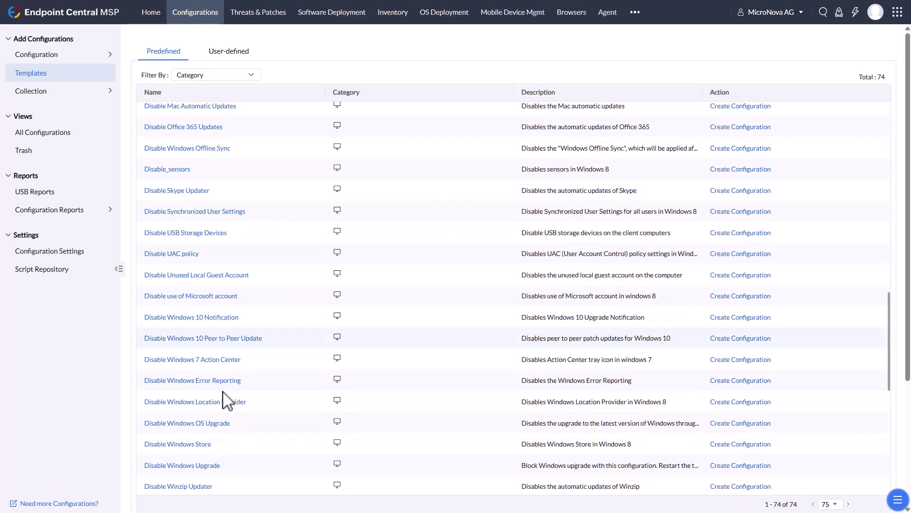
{"action": "scroll", "coordinate": [227, 401], "scroll_direction": "down", "scroll_amount": 2}
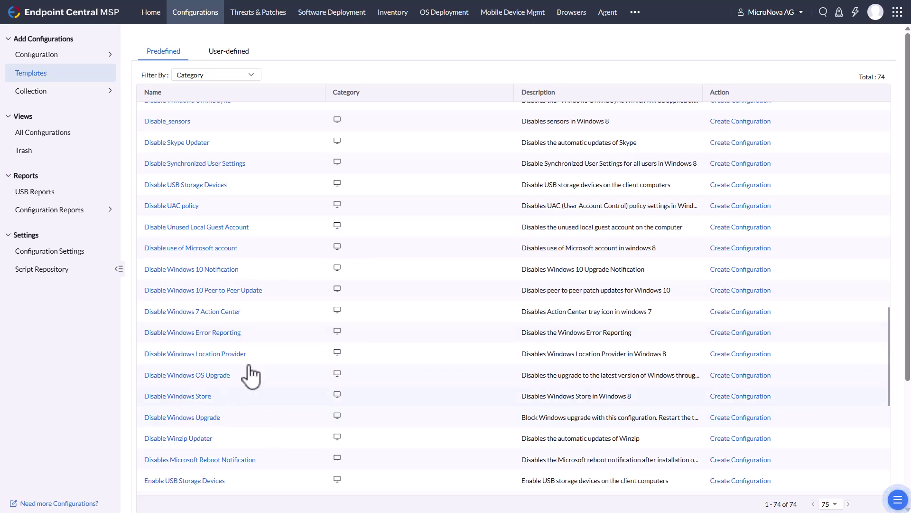
Start a new computer collection and add the Secure USB, WiFi and Registry configurations to it
{"action": "mouse_move", "coordinate": [92, 98]}
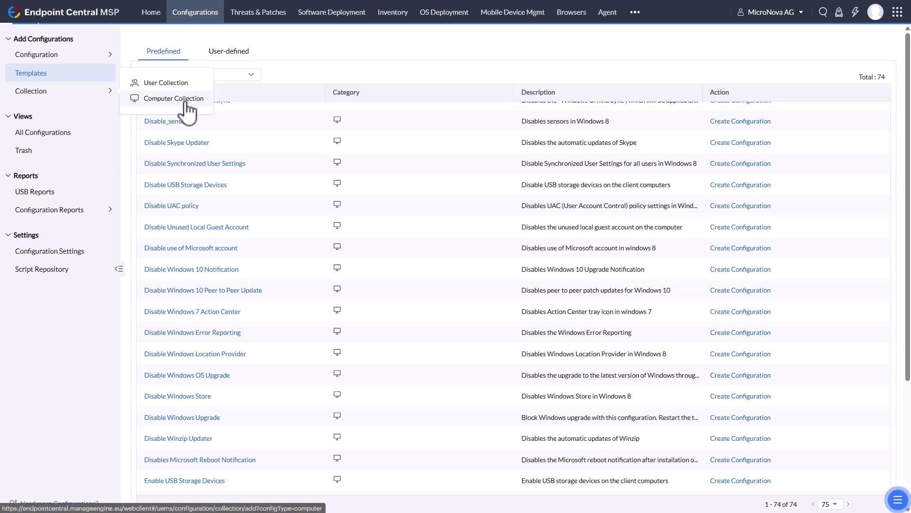
{"action": "left_click", "coordinate": [187, 103]}
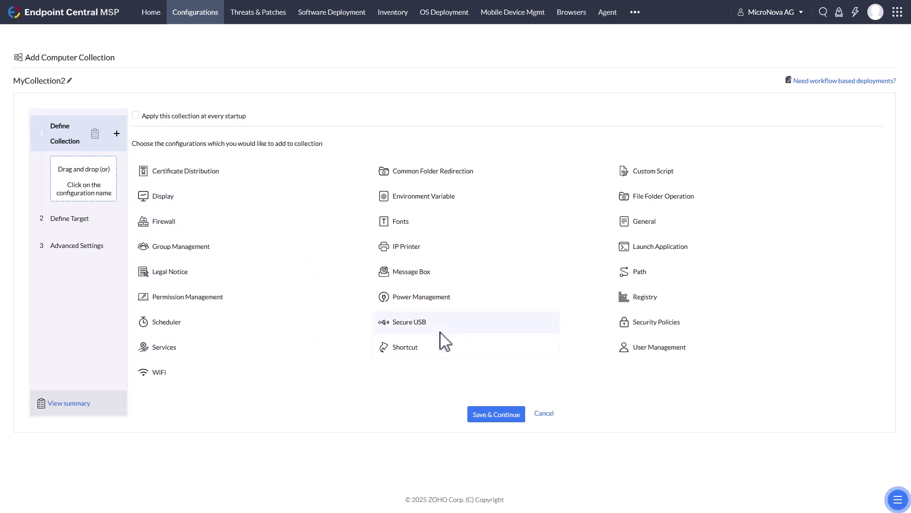
{"action": "left_click", "coordinate": [547, 321]}
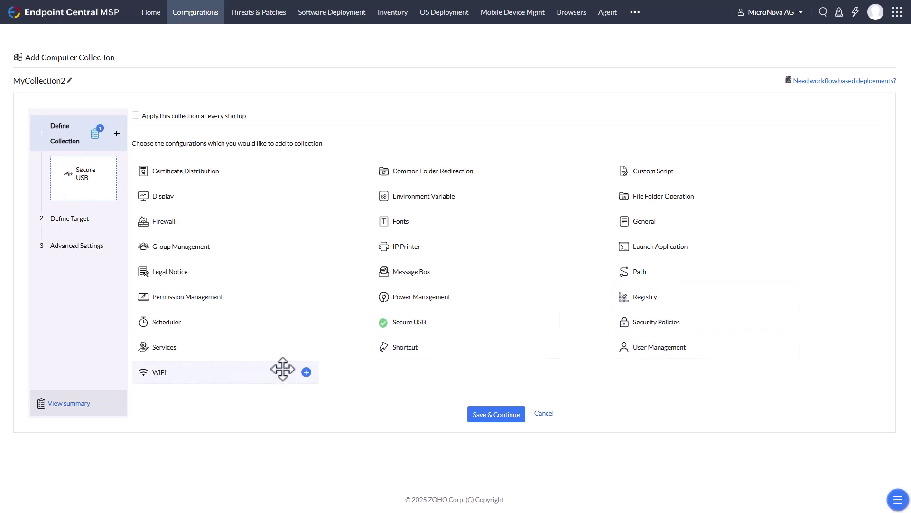
{"action": "left_click", "coordinate": [306, 372]}
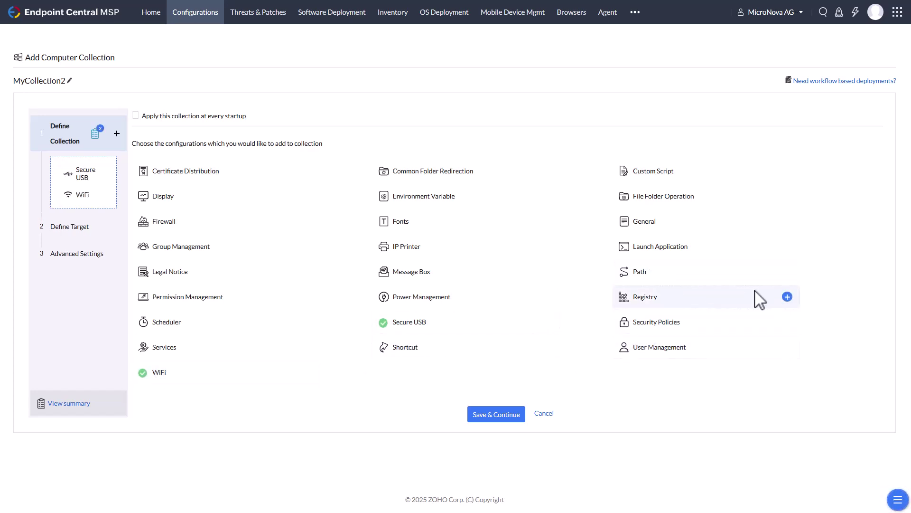
{"action": "left_click", "coordinate": [788, 296]}
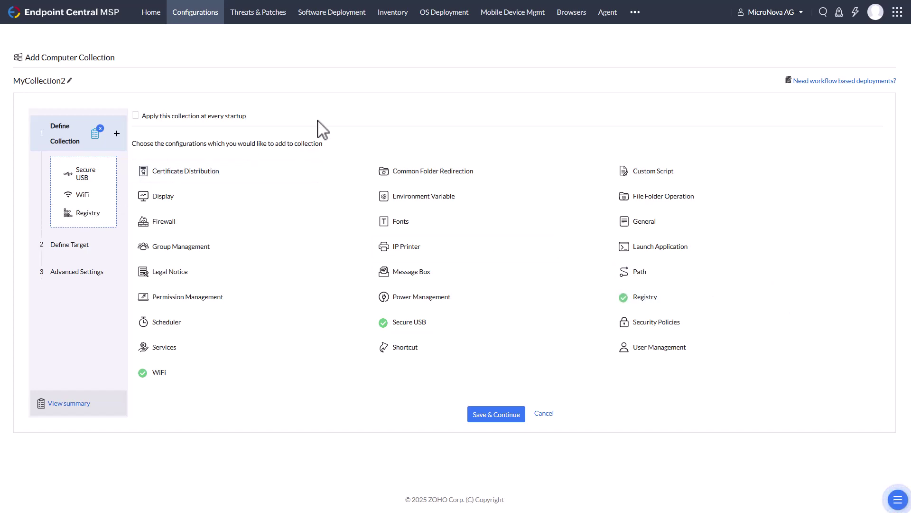
Set Portable Devices to Block in the Secure USB configuration and examine its device exclusion form without adding a device
{"action": "left_click", "coordinate": [97, 180]}
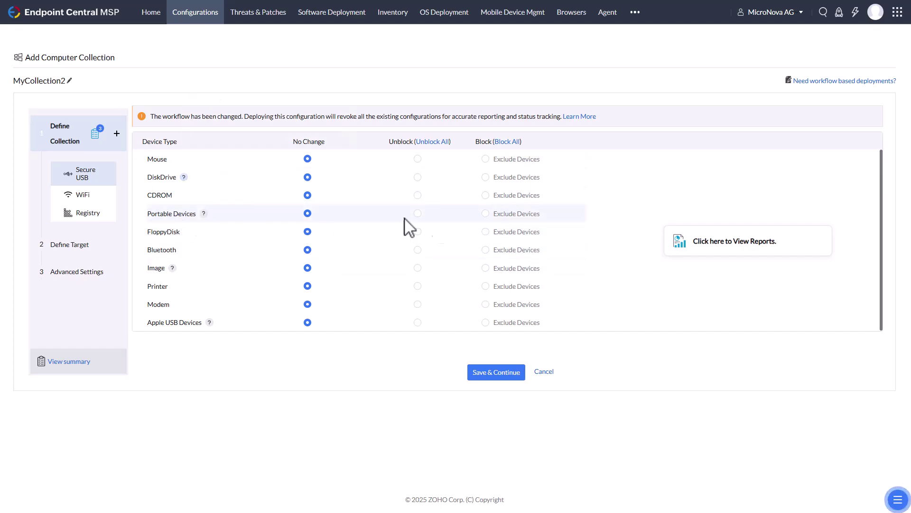
{"action": "left_click", "coordinate": [486, 214]}
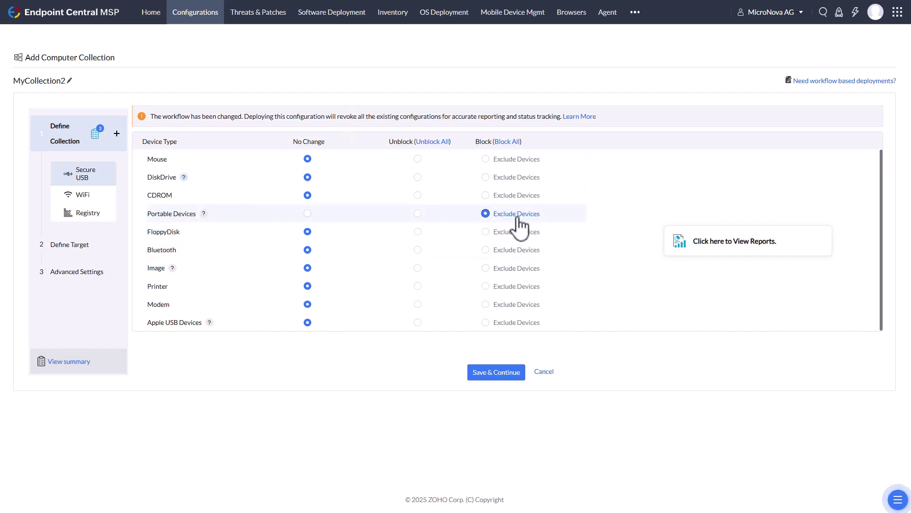
{"action": "left_click", "coordinate": [499, 214]}
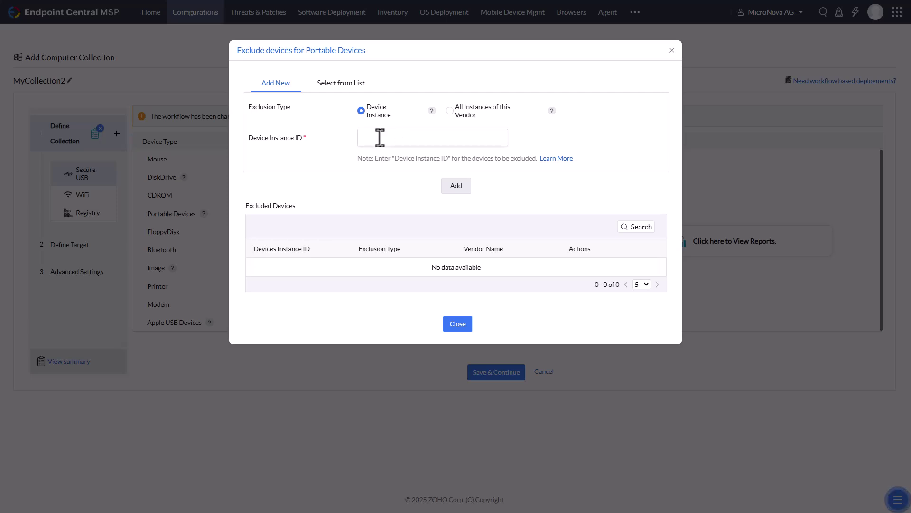
{"action": "left_click", "coordinate": [458, 325]}
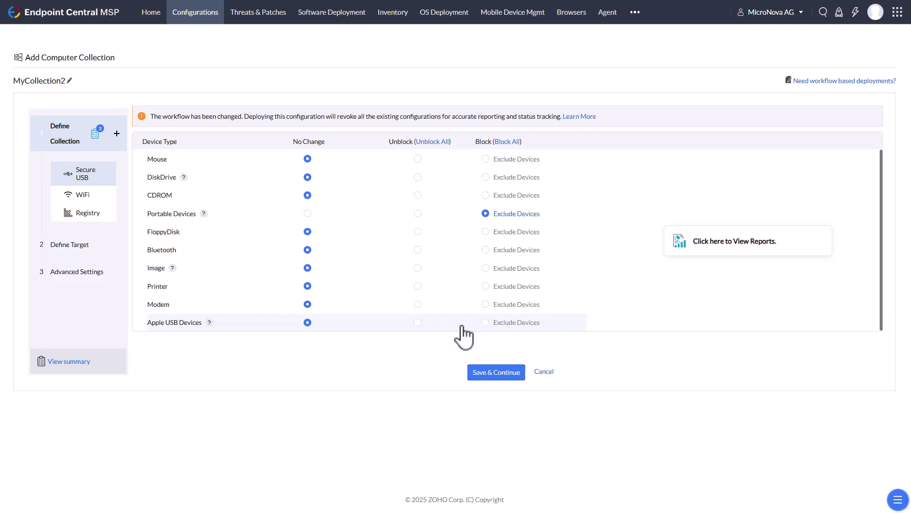
Examine the WiFi profile form of the collection, trying the WPA - Enterprise security type, and close it without saving a profile
{"action": "left_click", "coordinate": [91, 195]}
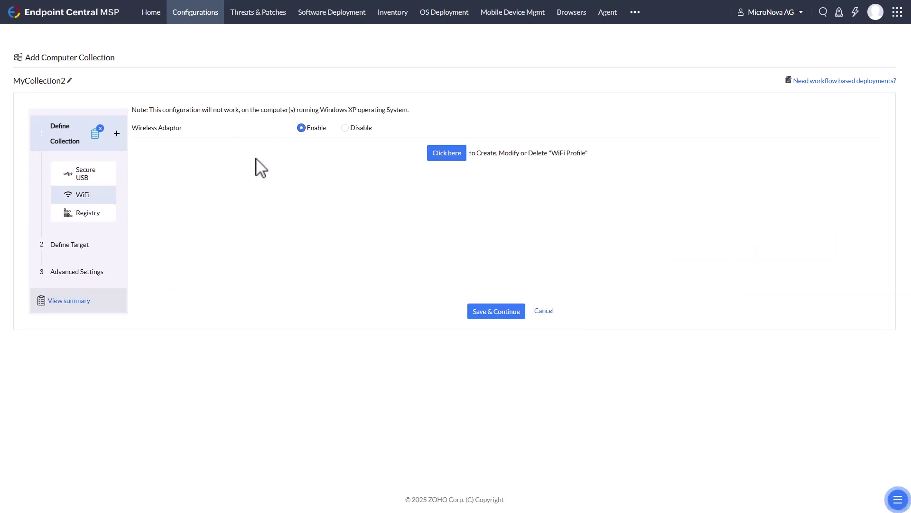
{"action": "left_click", "coordinate": [445, 157]}
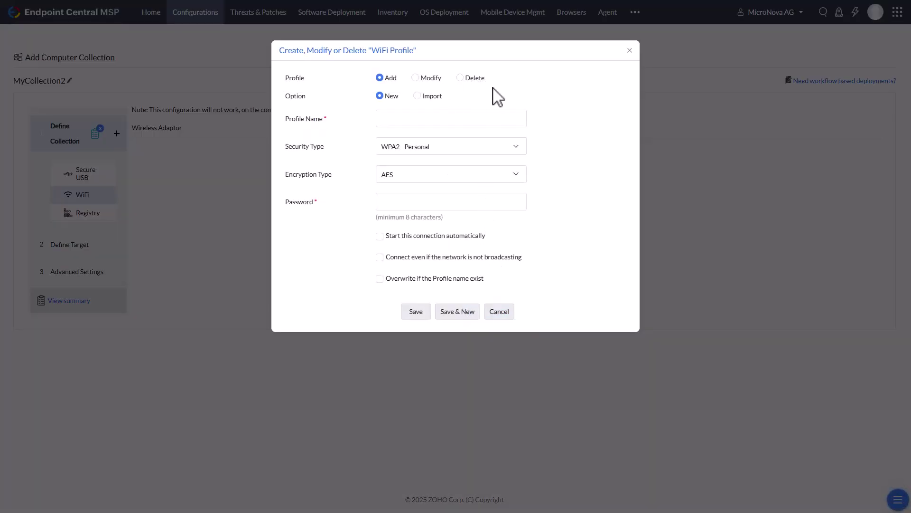
{"action": "left_click", "coordinate": [512, 148]}
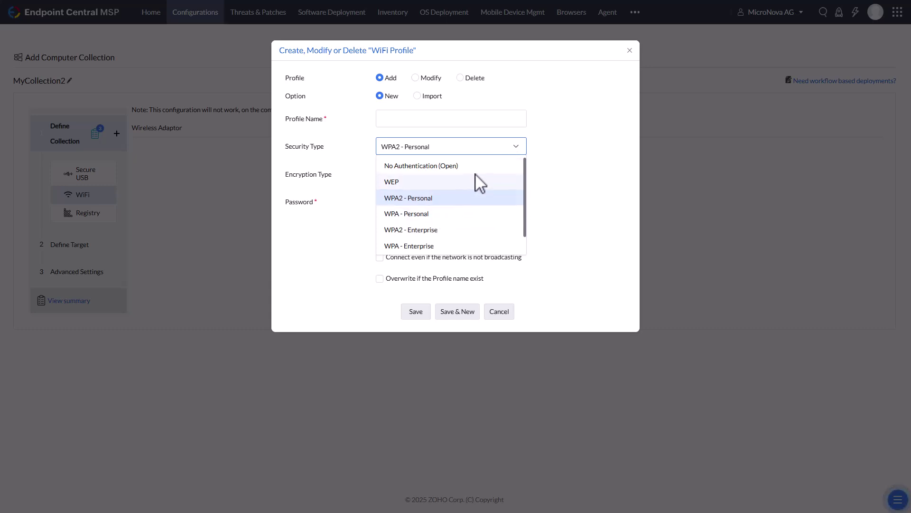
{"action": "scroll", "coordinate": [475, 190], "scroll_direction": "down", "scroll_amount": 1}
{"action": "left_click", "coordinate": [431, 230]}
{"action": "left_click", "coordinate": [493, 179]}
{"action": "left_click", "coordinate": [576, 178]}
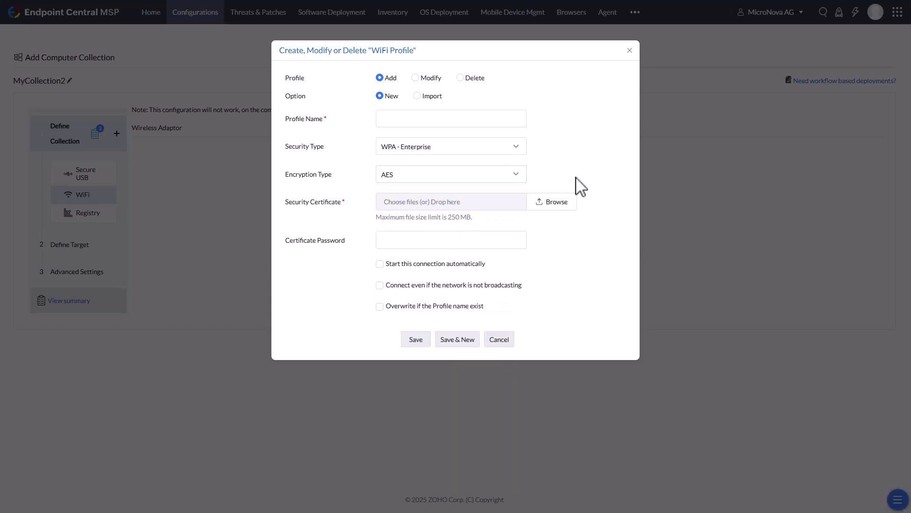
{"action": "left_click", "coordinate": [500, 341]}
Switch to the Registry configuration, skipping the WiFi changes, and examine the available registry actions
{"action": "left_click", "coordinate": [79, 216]}
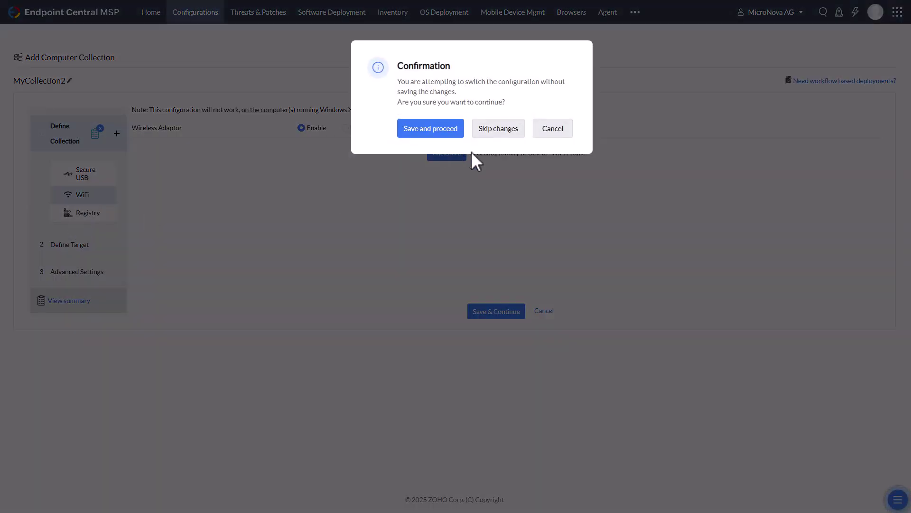
{"action": "left_click", "coordinate": [498, 135]}
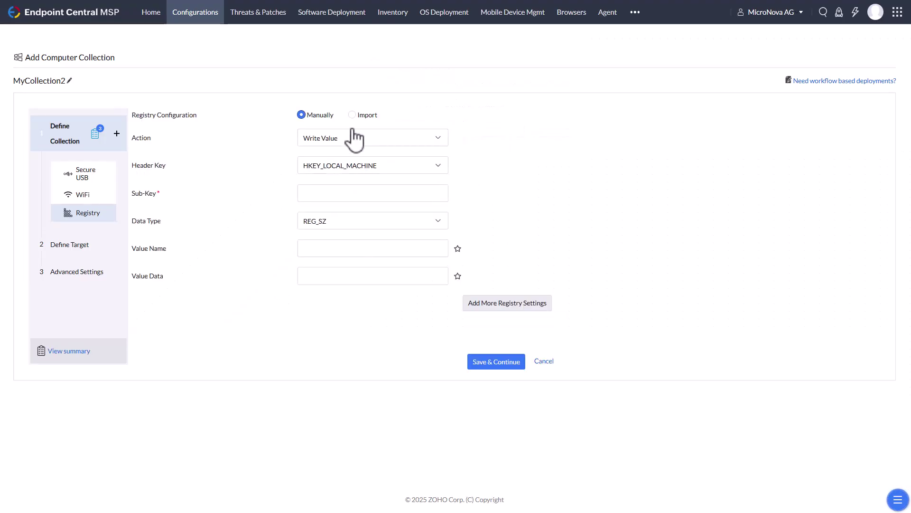
{"action": "left_click", "coordinate": [324, 139]}
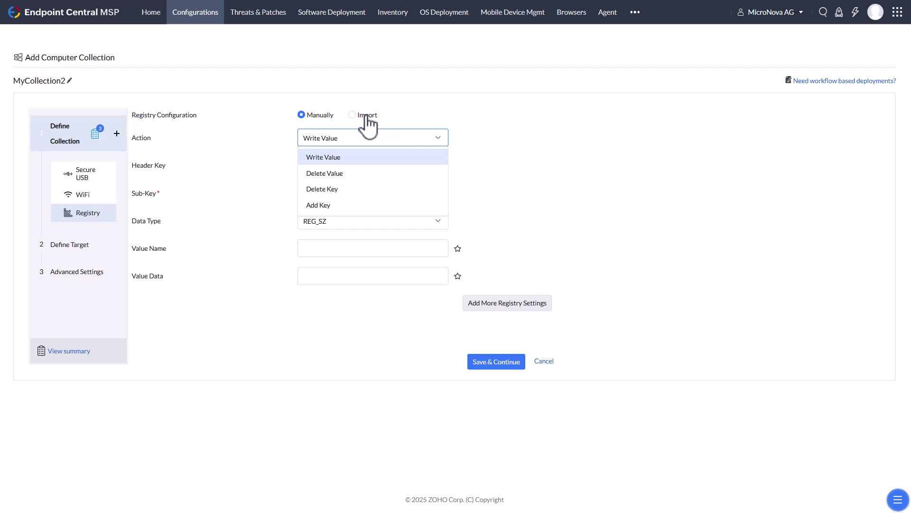
{"action": "left_click", "coordinate": [501, 139]}
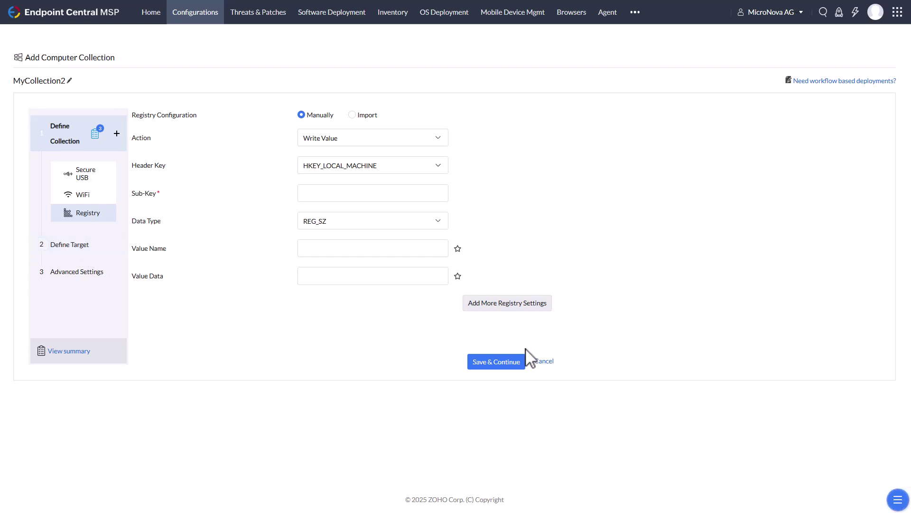
Define the collection's first target as the domain WORKGROUP
{"action": "left_click", "coordinate": [64, 244]}
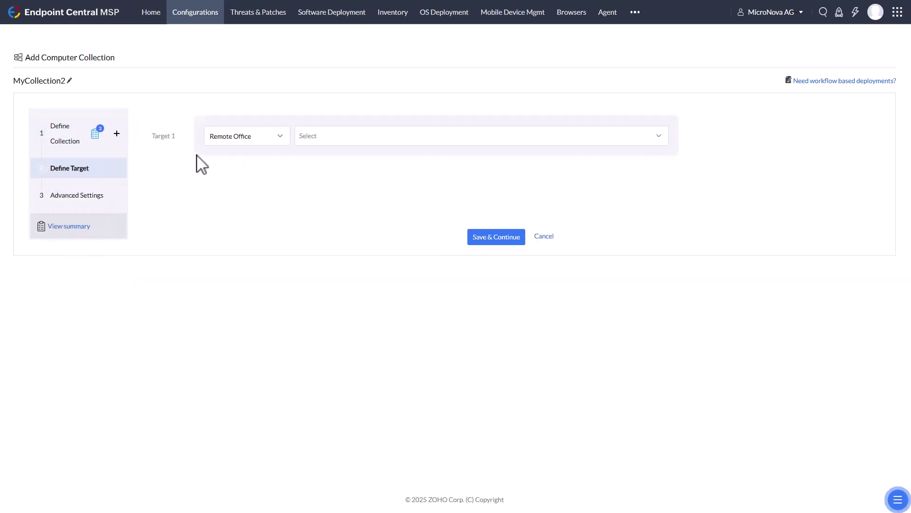
{"action": "left_click", "coordinate": [281, 137]}
{"action": "left_click", "coordinate": [247, 173]}
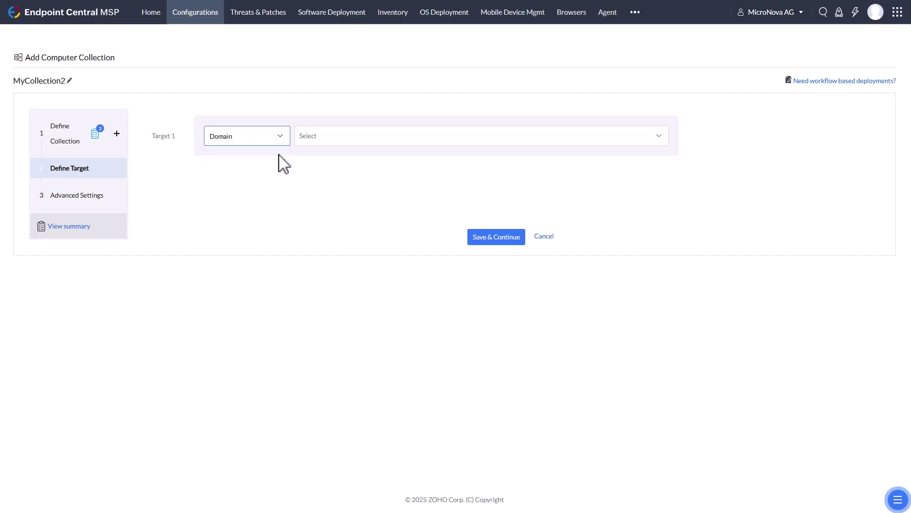
{"action": "left_click", "coordinate": [333, 138]}
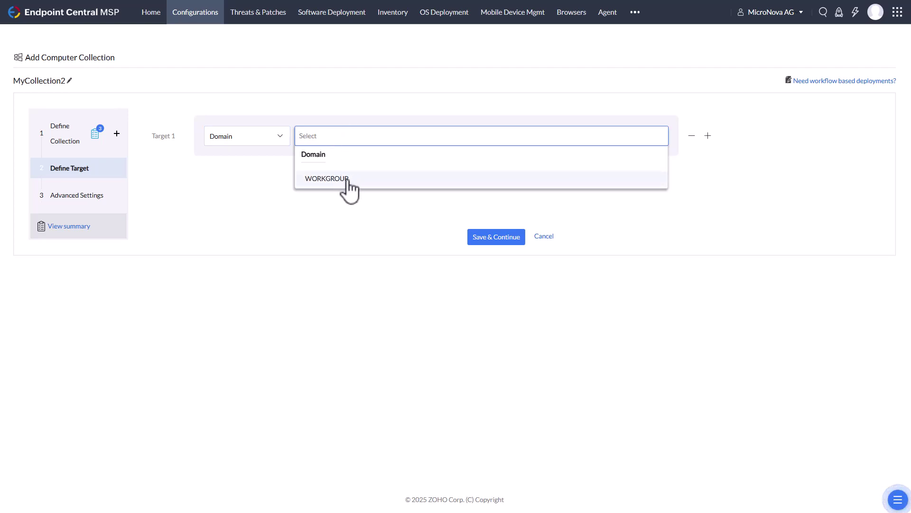
{"action": "left_click", "coordinate": [332, 179]}
{"action": "left_click", "coordinate": [284, 183]}
{"action": "left_click", "coordinate": [306, 167]}
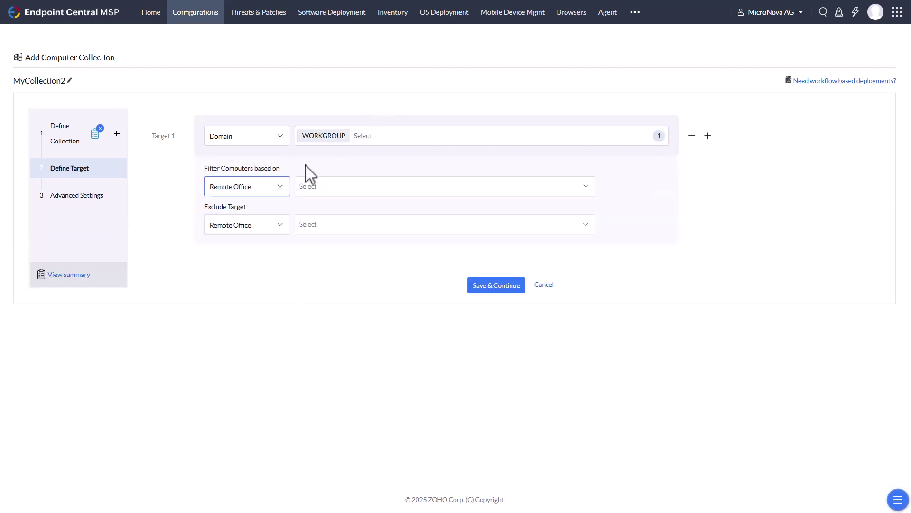
Review the criteria available for filtering computers and for excluding targets within Target 1
{"action": "left_click", "coordinate": [281, 186]}
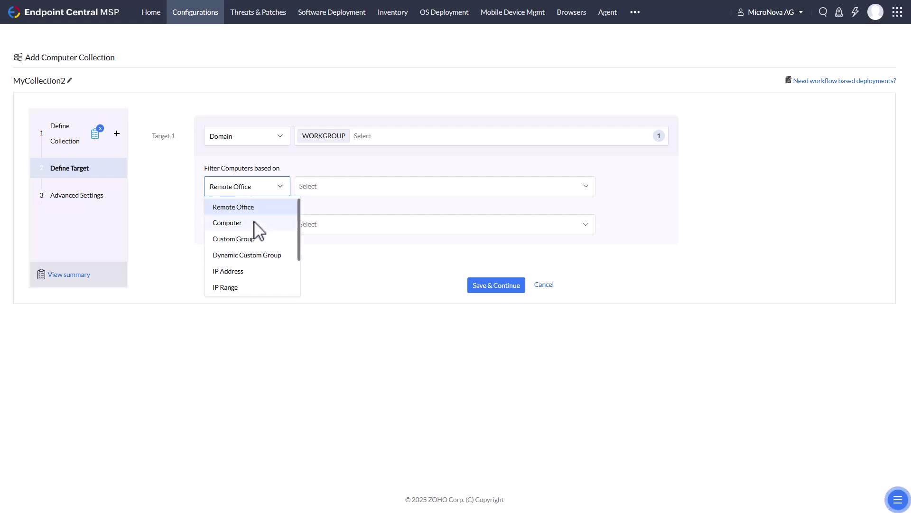
{"action": "scroll", "coordinate": [252, 238], "scroll_direction": "down", "scroll_amount": 2}
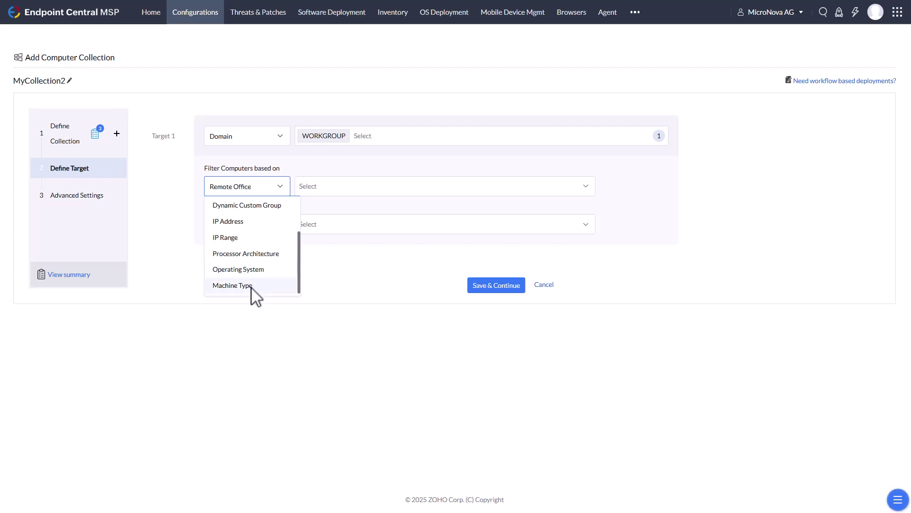
{"action": "left_click", "coordinate": [152, 242]}
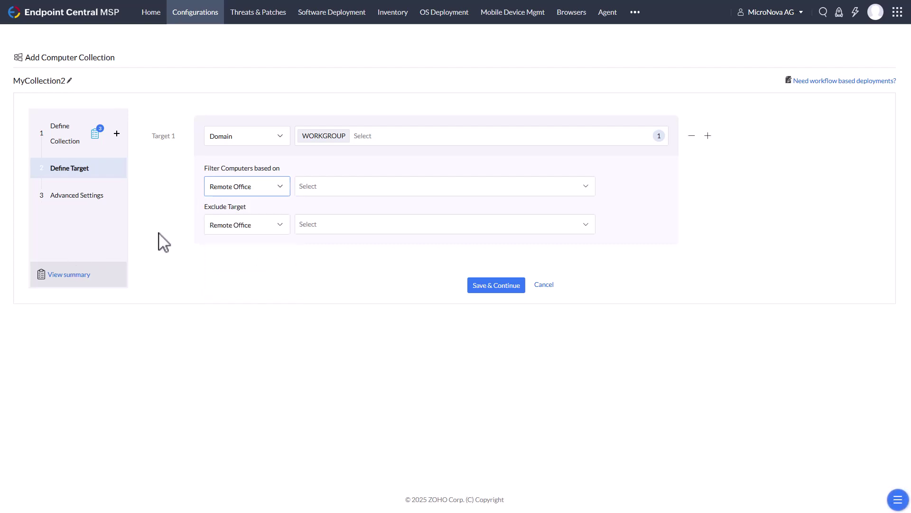
{"action": "left_click", "coordinate": [281, 227]}
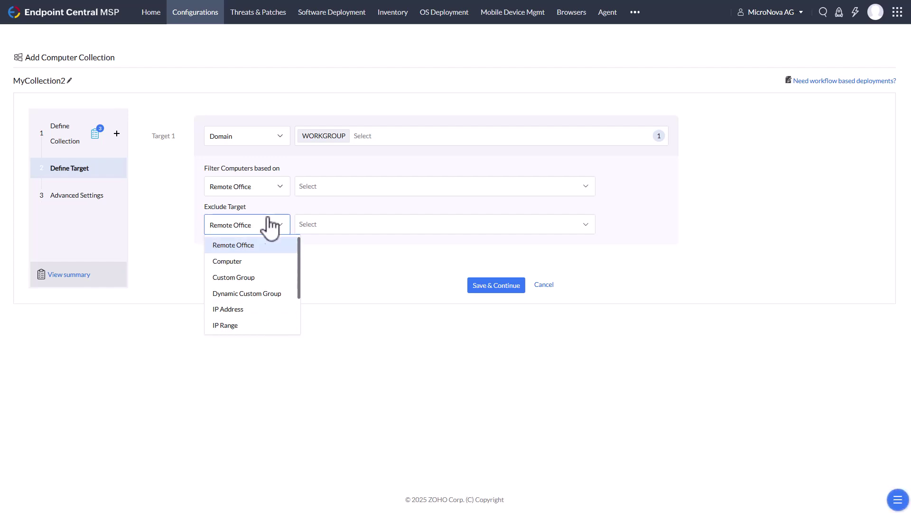
{"action": "left_click", "coordinate": [638, 227]}
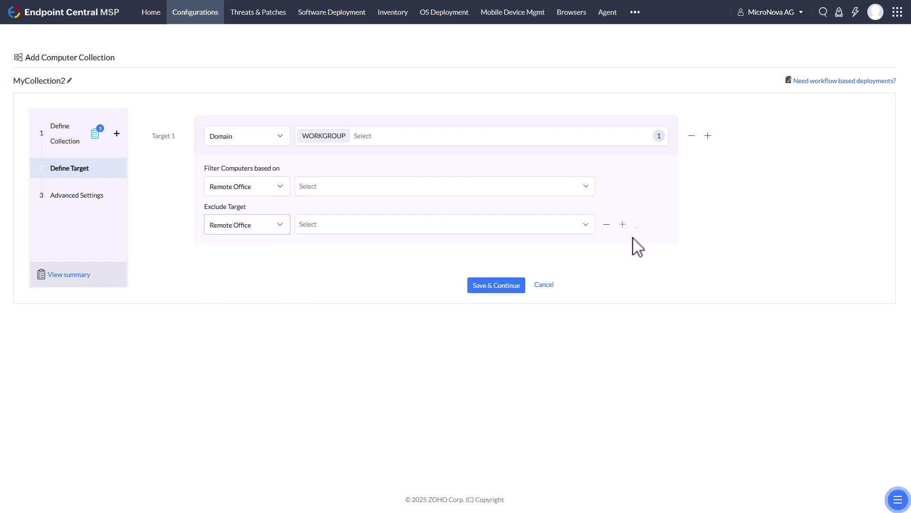
Add three more exclusion rows to Target 1 and three more targets, and discard the collection without saving
{"action": "left_click", "coordinate": [624, 225]}
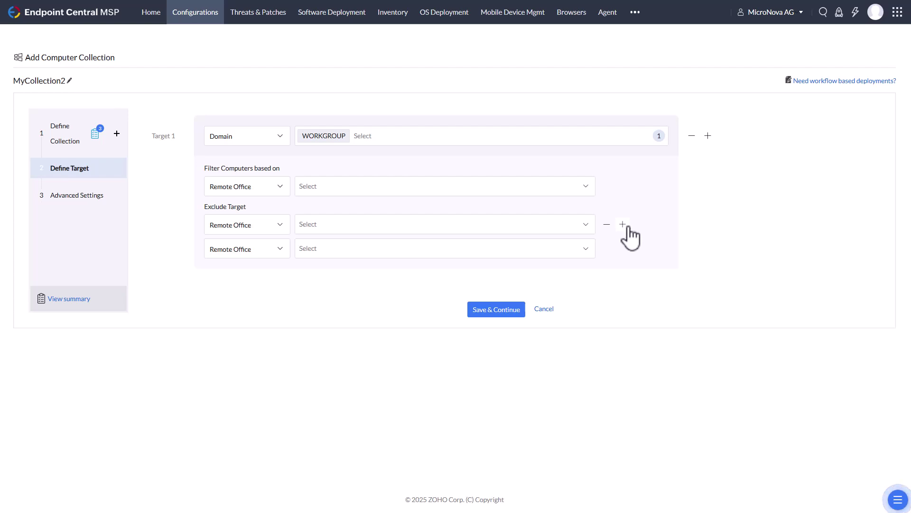
{"action": "left_click", "coordinate": [623, 225]}
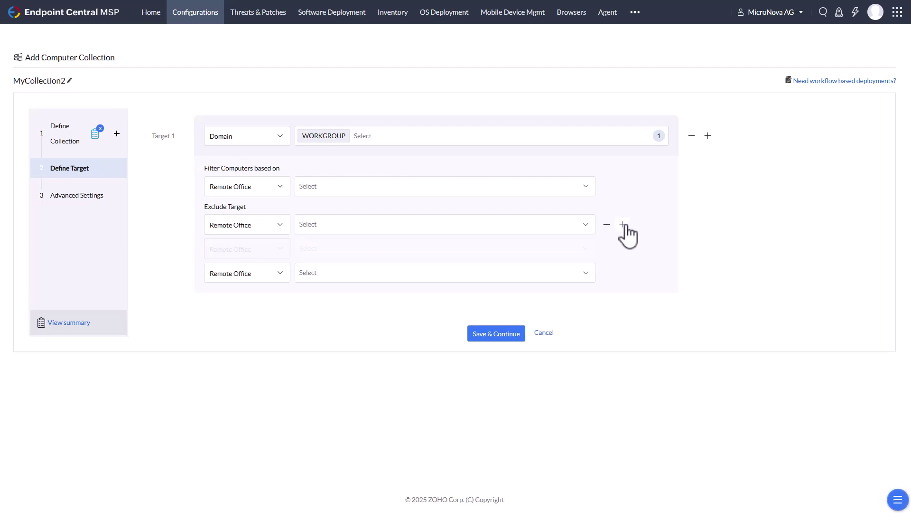
{"action": "left_click", "coordinate": [708, 137]}
{"action": "left_click", "coordinate": [708, 136]}
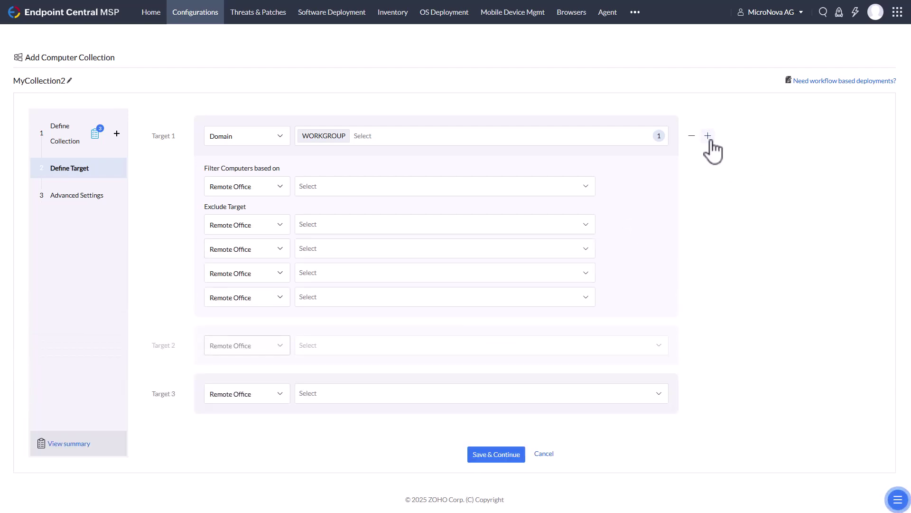
{"action": "left_click", "coordinate": [708, 136]}
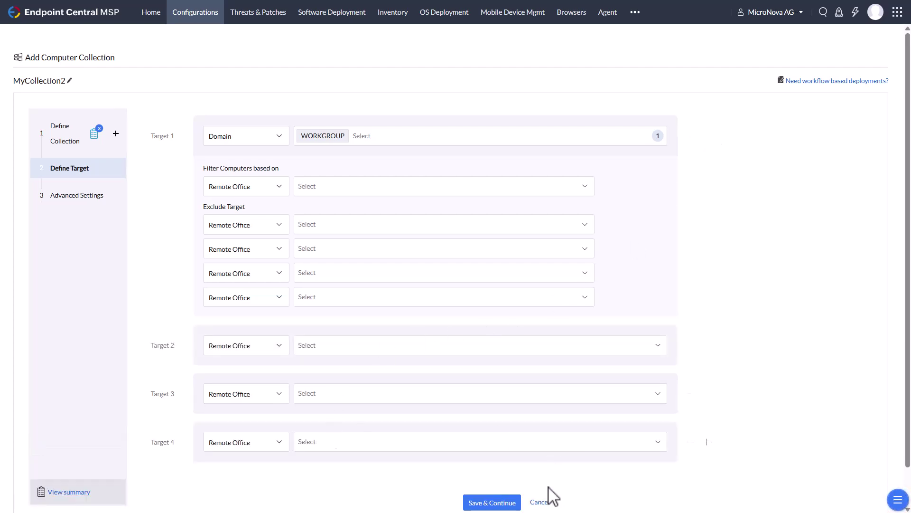
{"action": "left_click", "coordinate": [541, 503]}
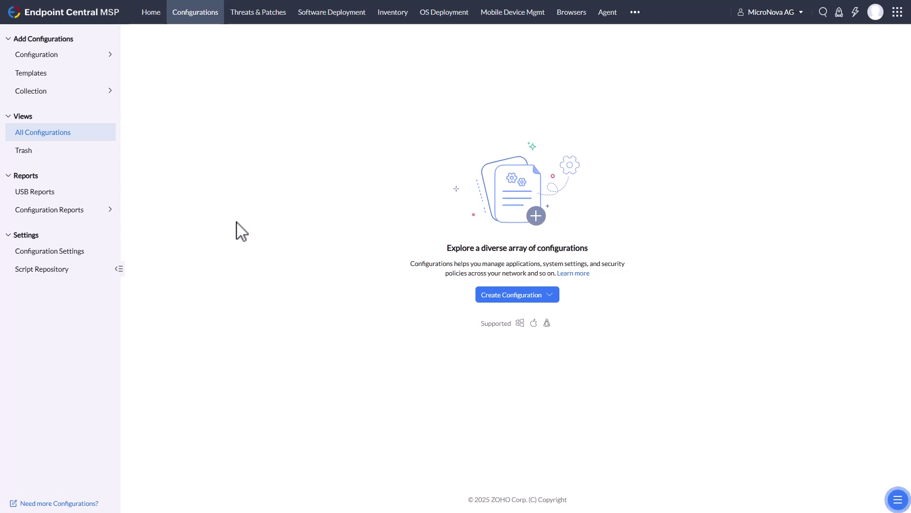
Open a new script form for all customers in the Script Repository, check the supported script types, and cancel the form
{"action": "left_click", "coordinate": [77, 275]}
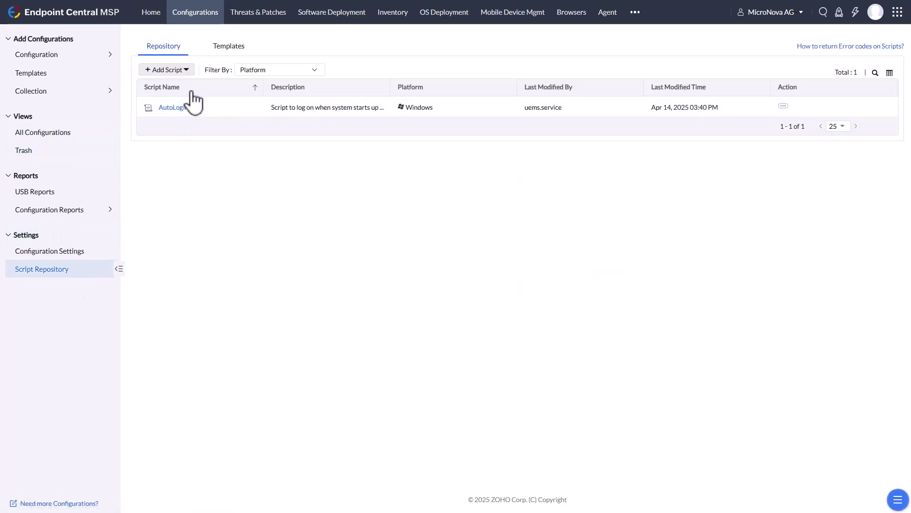
{"action": "left_click", "coordinate": [187, 71]}
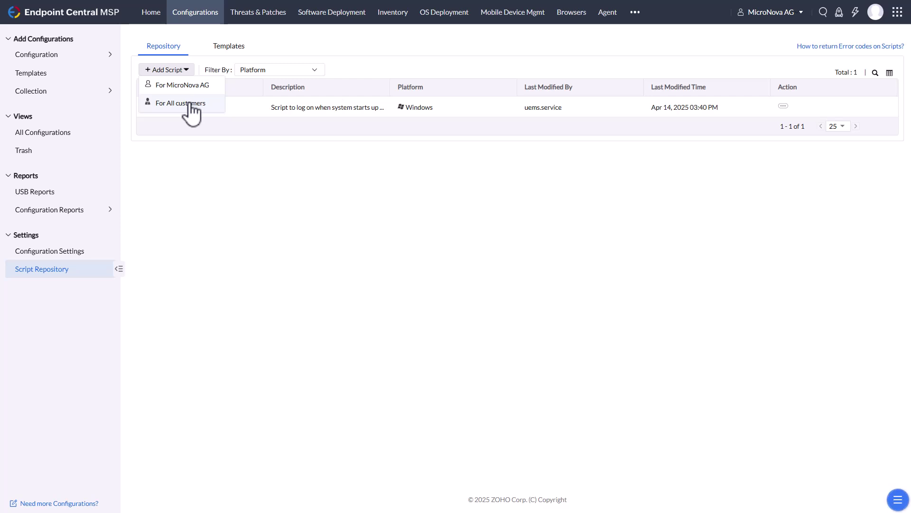
{"action": "left_click", "coordinate": [190, 104]}
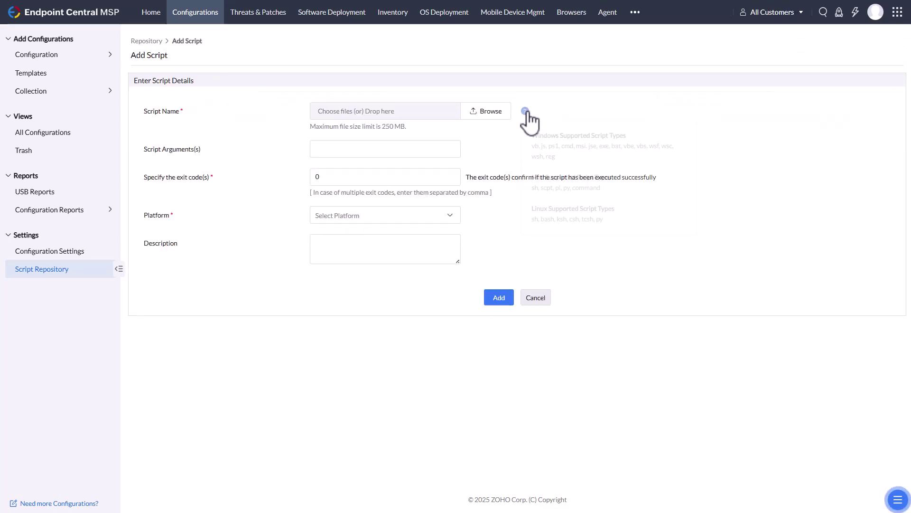
{"action": "mouse_move", "coordinate": [526, 112]}
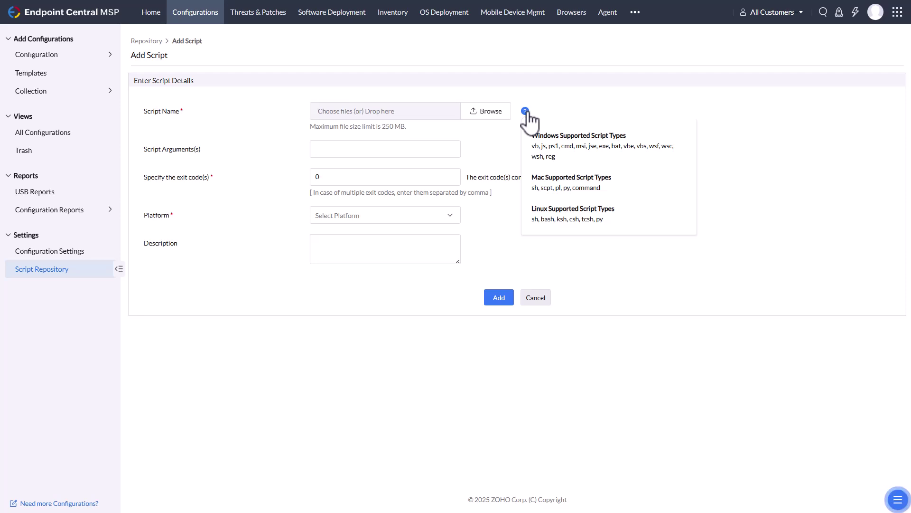
{"action": "left_click", "coordinate": [534, 299]}
Browse the script templates in the Script Repository and review the category options available for filtering them
{"action": "left_click", "coordinate": [228, 46]}
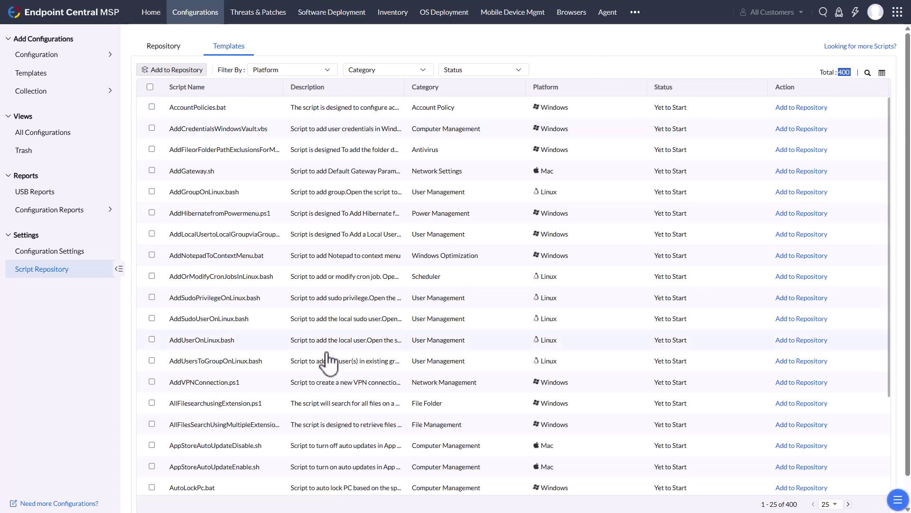
{"action": "left_click", "coordinate": [323, 72]}
{"action": "left_click", "coordinate": [389, 72]}
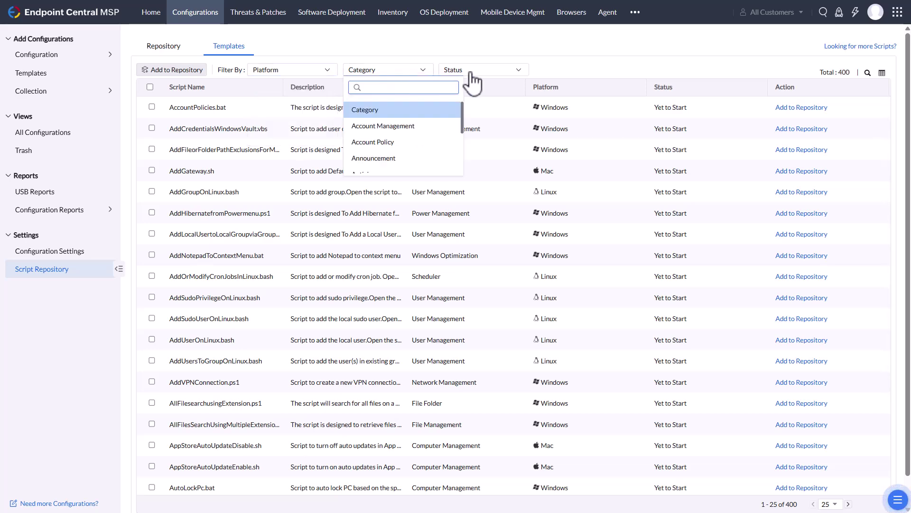
{"action": "left_click", "coordinate": [661, 65]}
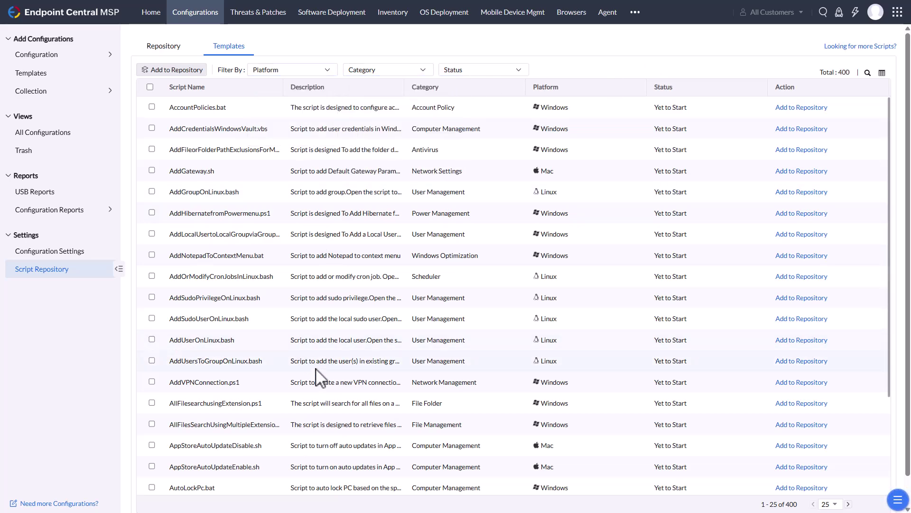
{"action": "scroll", "coordinate": [315, 373], "scroll_direction": "down", "scroll_amount": 2}
{"action": "scroll", "coordinate": [241, 394], "scroll_direction": "down", "scroll_amount": 1}
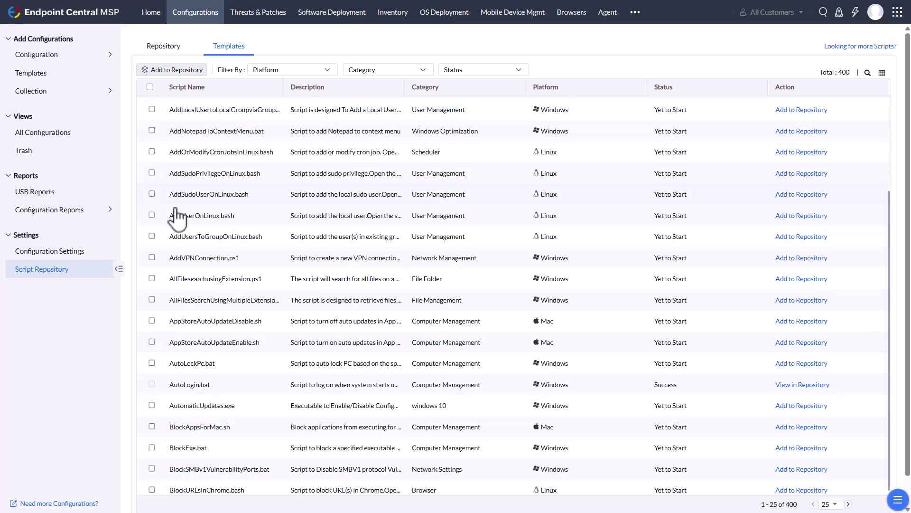
Open AutoLogin.bat from the repository for modification, examine its script code, and leave without saving changes
{"action": "left_click", "coordinate": [170, 51]}
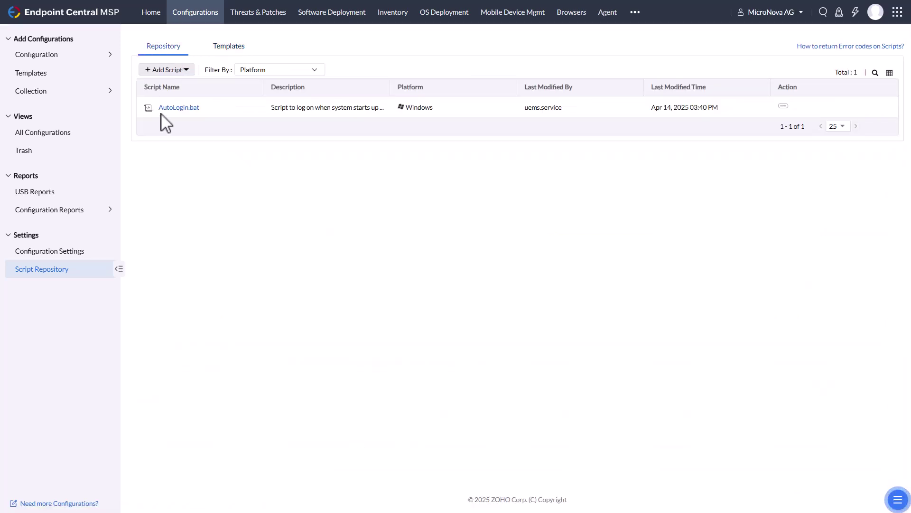
{"action": "left_click", "coordinate": [782, 106]}
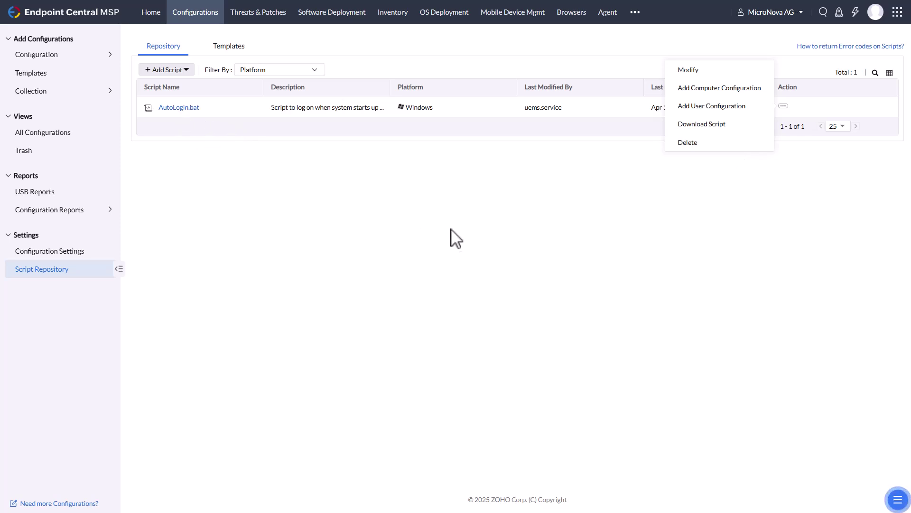
{"action": "left_click", "coordinate": [693, 72]}
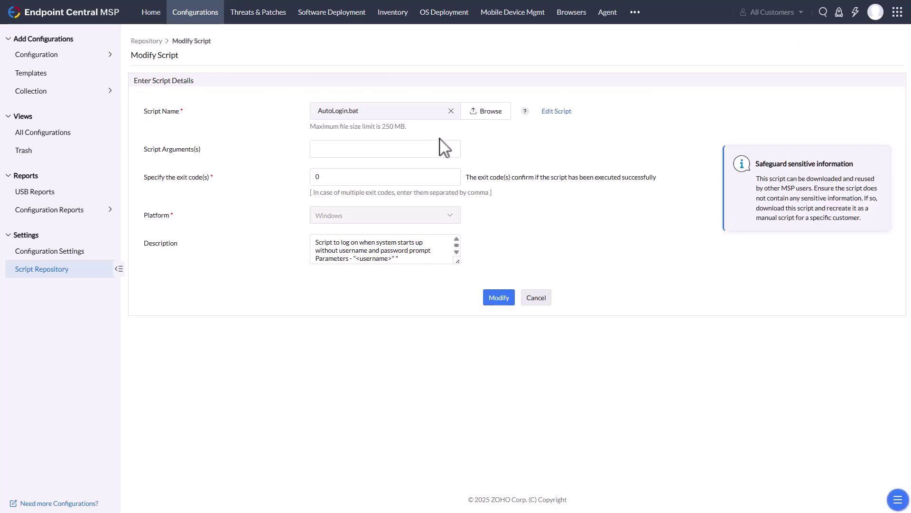
{"action": "left_click", "coordinate": [556, 112]}
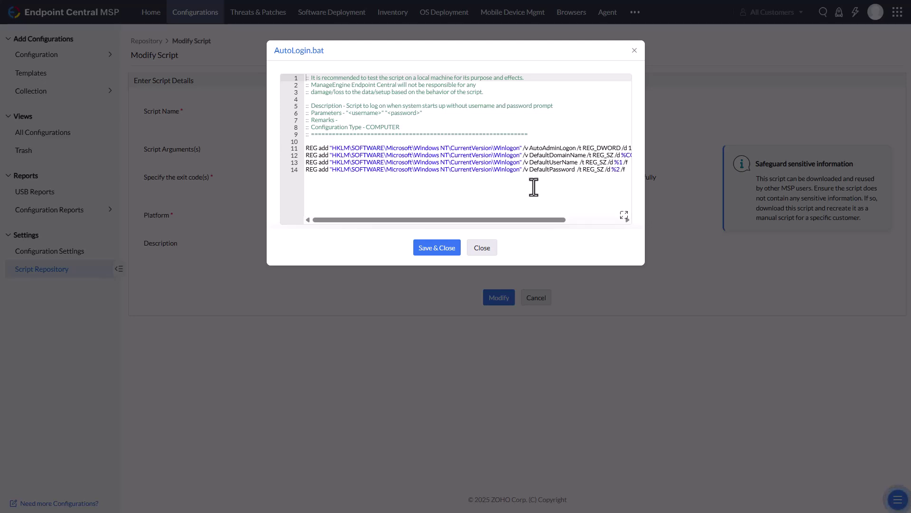
{"action": "left_click_drag", "start_coordinate": [533, 224], "coordinate": [440, 226]}
{"action": "left_click", "coordinate": [485, 249]}
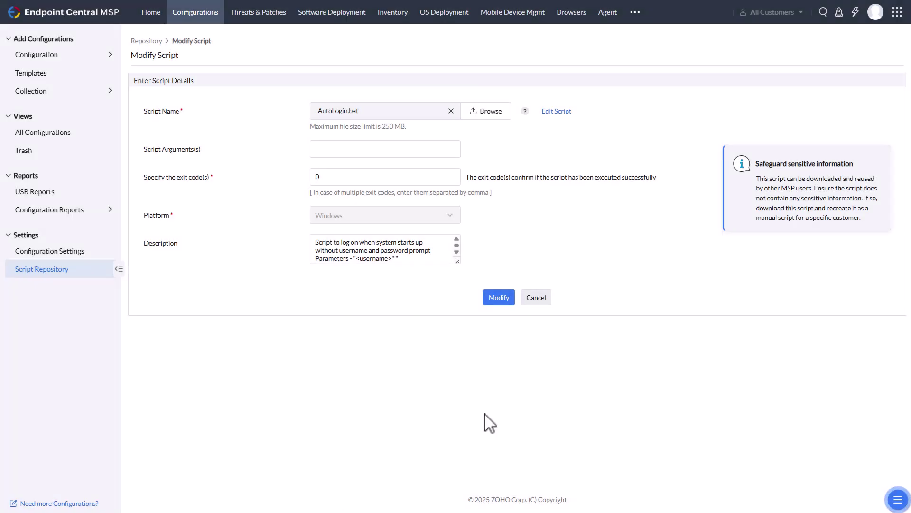
{"action": "left_click", "coordinate": [537, 298]}
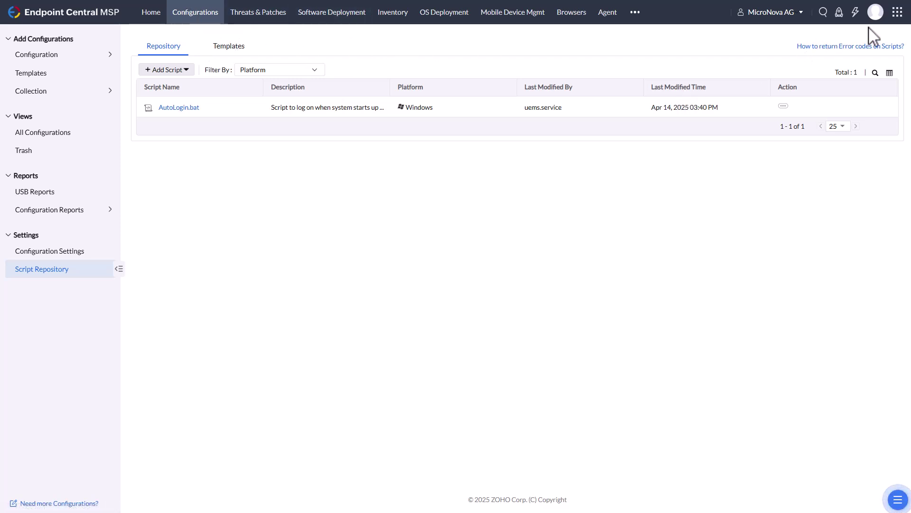
Review the display languages in the account's personalization settings and close the profile without changing anything
{"action": "left_click", "coordinate": [876, 13]}
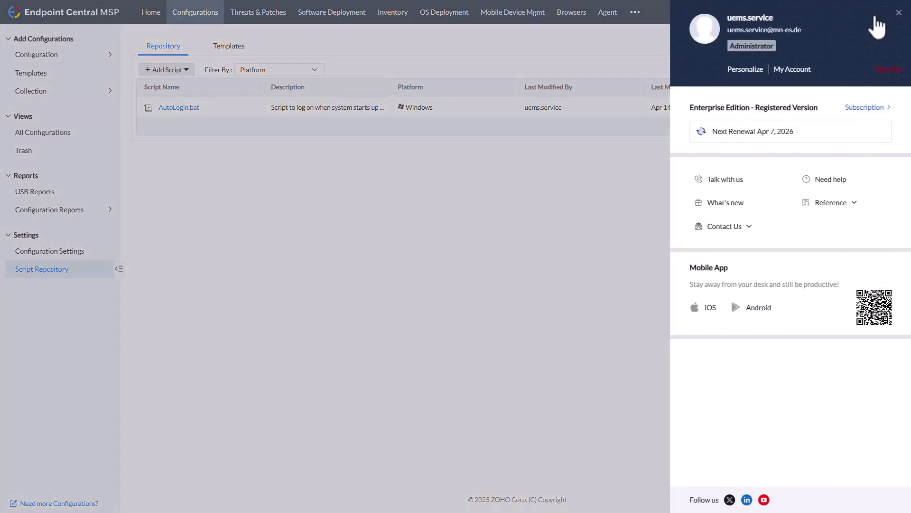
{"action": "left_click", "coordinate": [746, 71]}
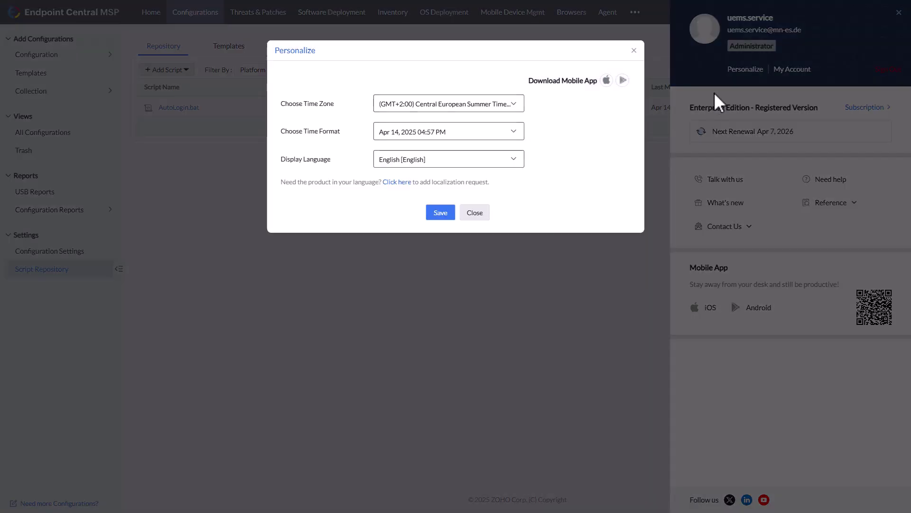
{"action": "left_click", "coordinate": [424, 159]}
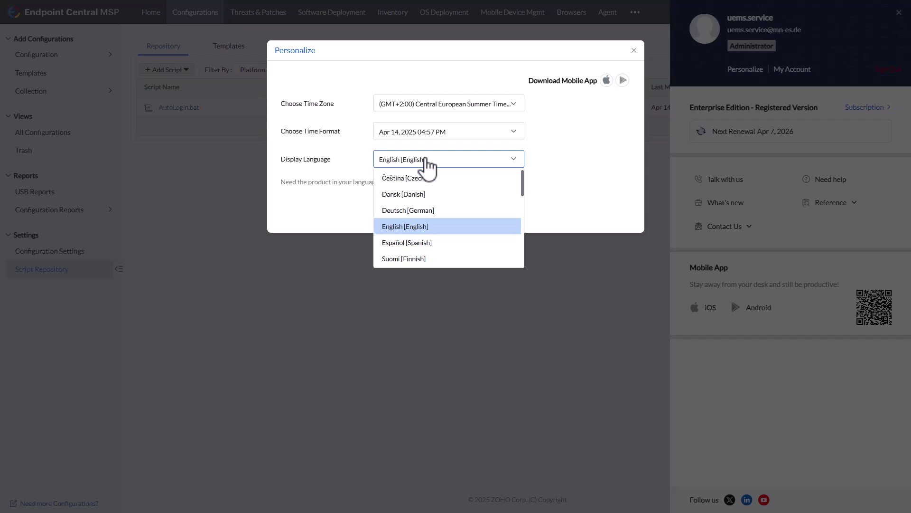
{"action": "scroll", "coordinate": [420, 221], "scroll_direction": "down", "scroll_amount": 5}
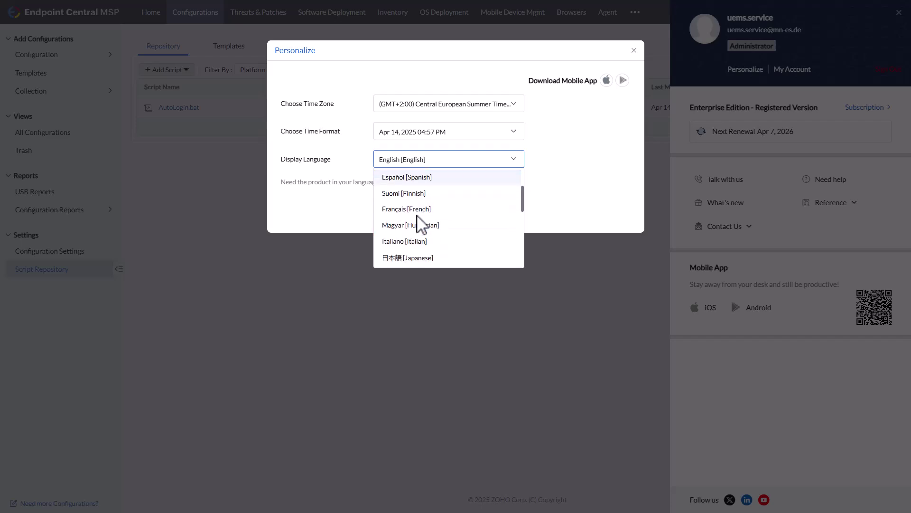
{"action": "left_click", "coordinate": [460, 66]}
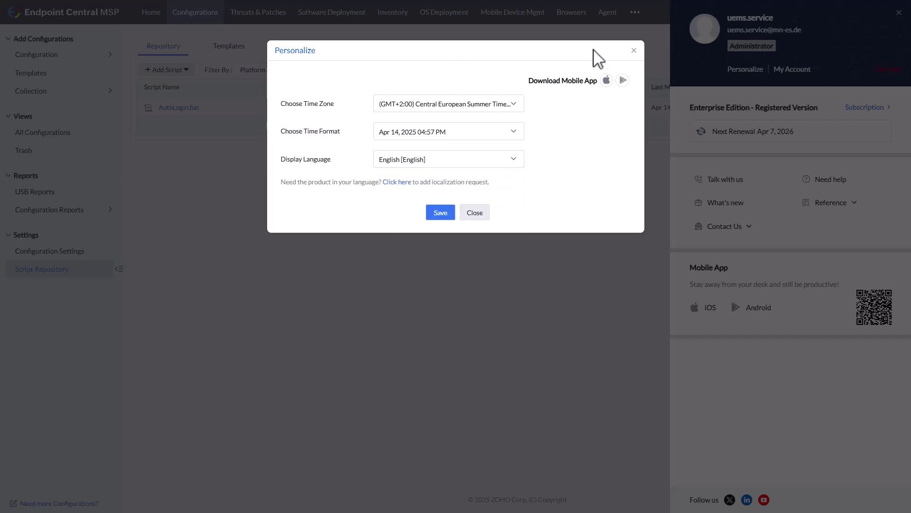
{"action": "left_click", "coordinate": [489, 212]}
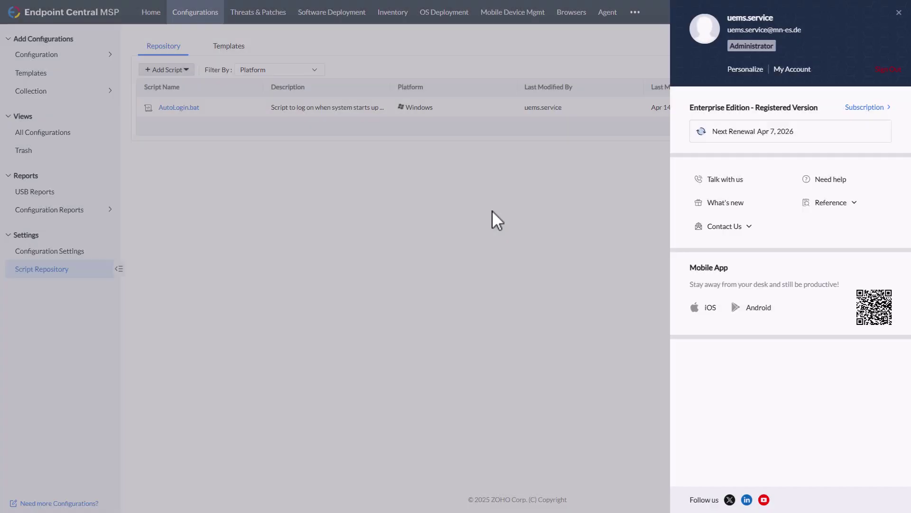
{"action": "double_click", "coordinate": [898, 14]}
{"action": "left_click", "coordinate": [898, 13]}
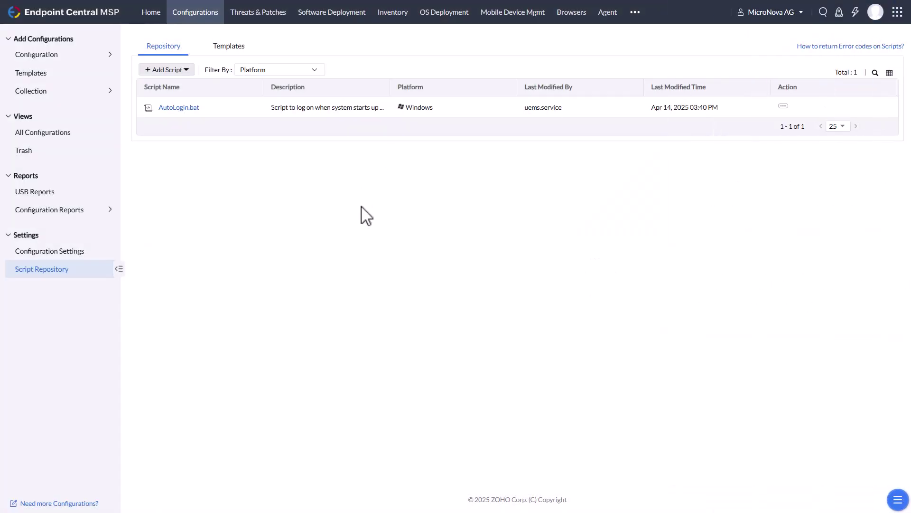
Open the Threats & Patches dashboard for MicroNova AG and examine its vulnerability charts and latest security news
{"action": "left_click", "coordinate": [260, 19]}
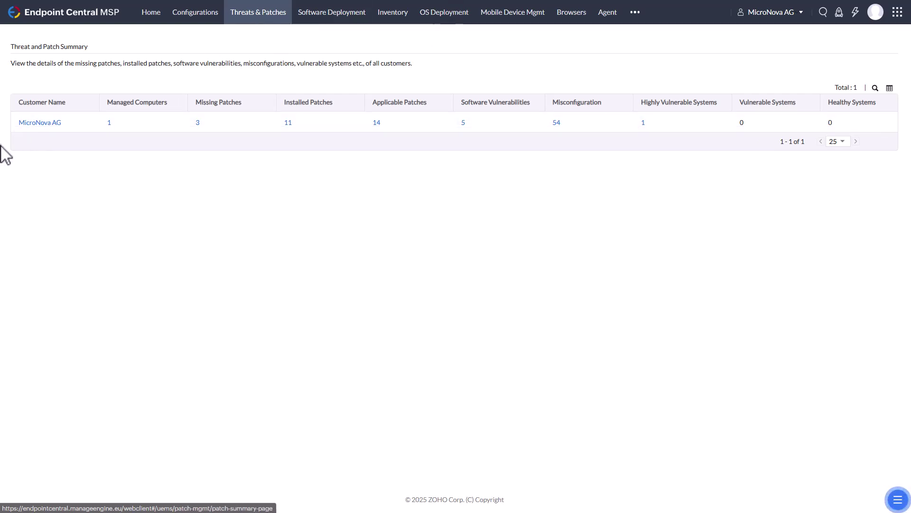
{"action": "left_click", "coordinate": [47, 123]}
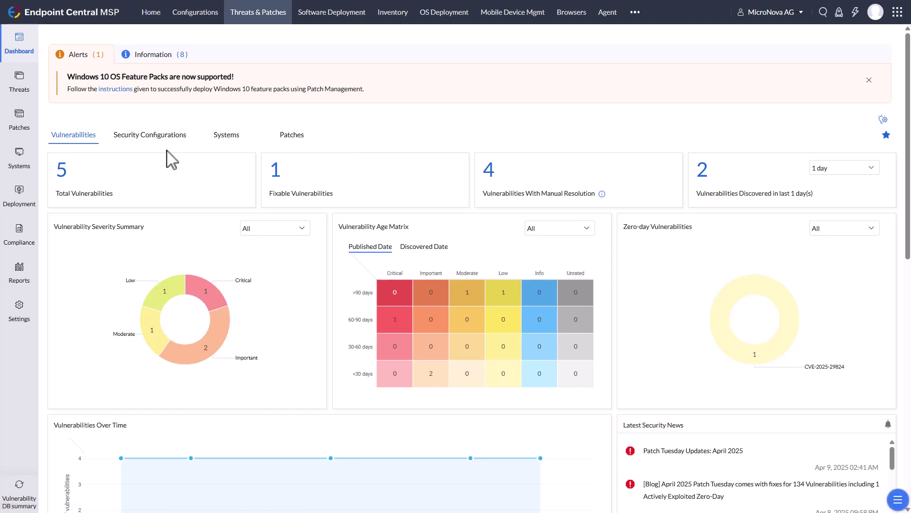
{"action": "scroll", "coordinate": [143, 171], "scroll_direction": "down", "scroll_amount": 6}
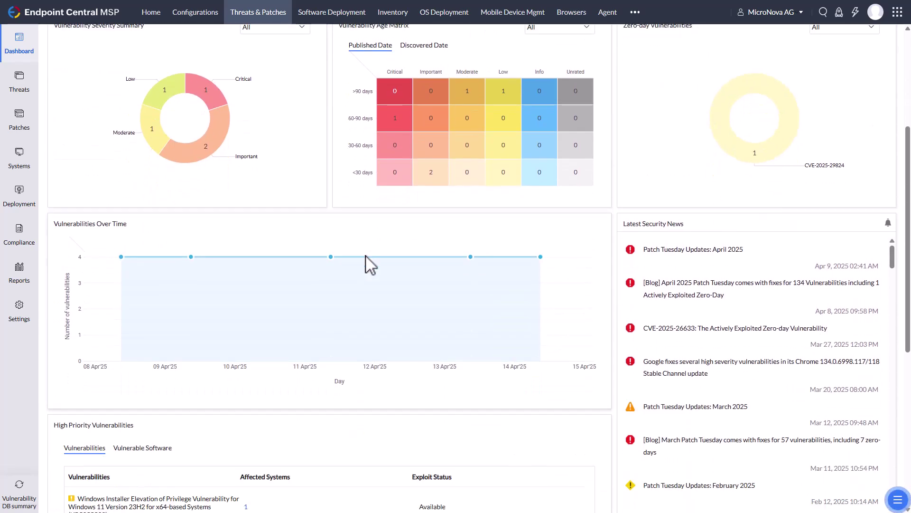
{"action": "scroll", "coordinate": [368, 271], "scroll_direction": "down", "scroll_amount": 1}
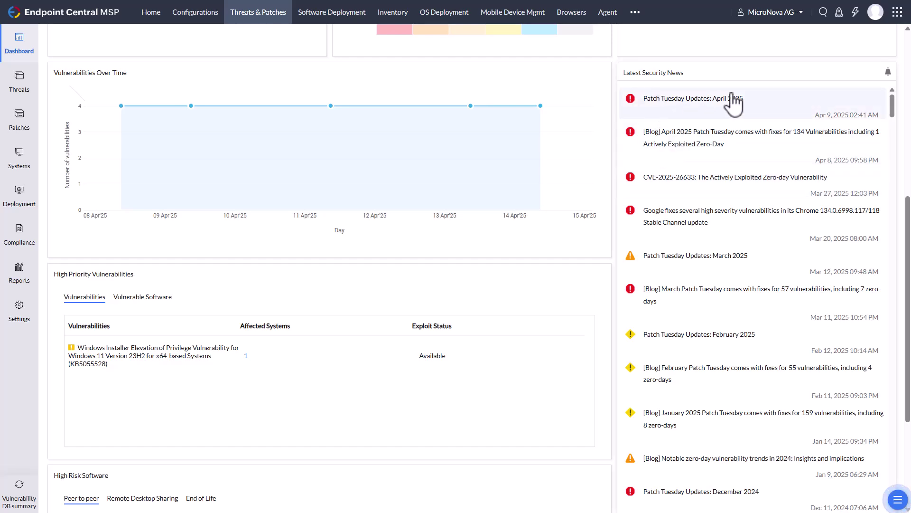
{"action": "scroll", "coordinate": [403, 346], "scroll_direction": "up", "scroll_amount": 6}
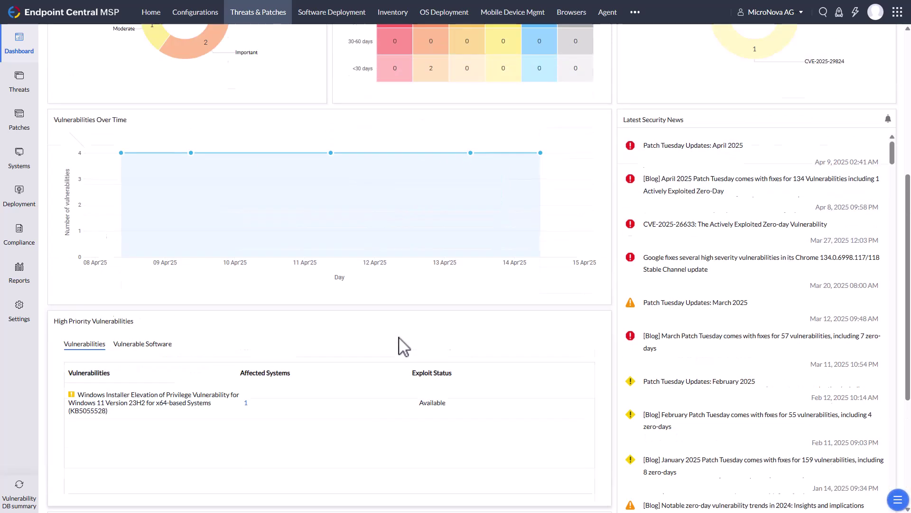
{"action": "scroll", "coordinate": [251, 290], "scroll_direction": "up", "scroll_amount": 1}
View the Security Configurations, Systems and Patches dashboards, and return to the Vulnerabilities dashboard
{"action": "left_click", "coordinate": [148, 137]}
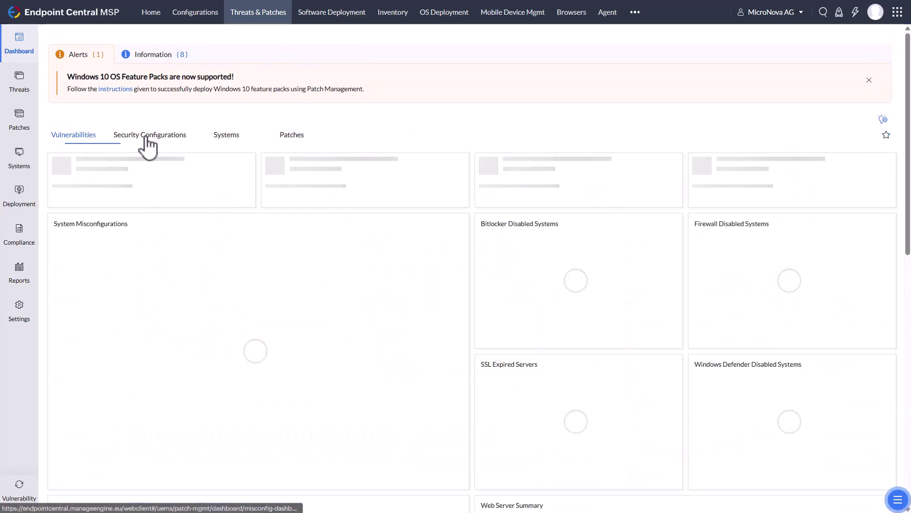
{"action": "left_click", "coordinate": [227, 138]}
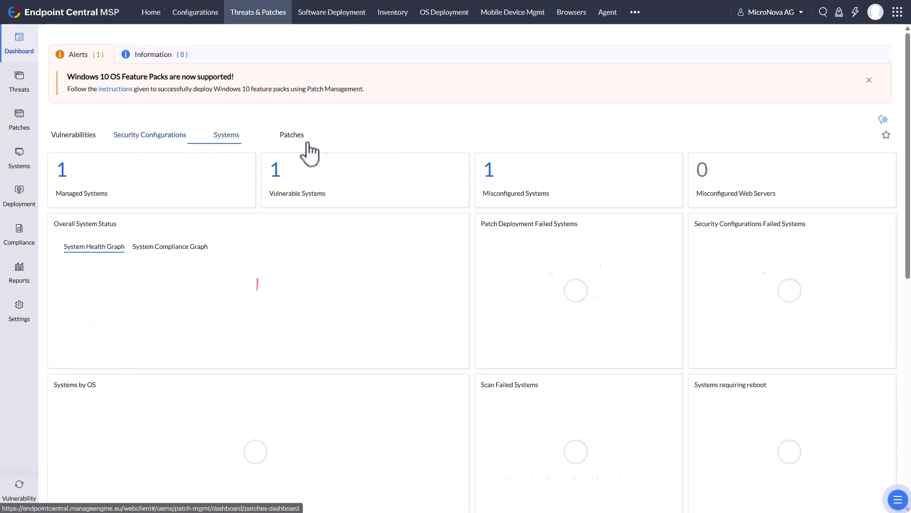
{"action": "left_click", "coordinate": [296, 138]}
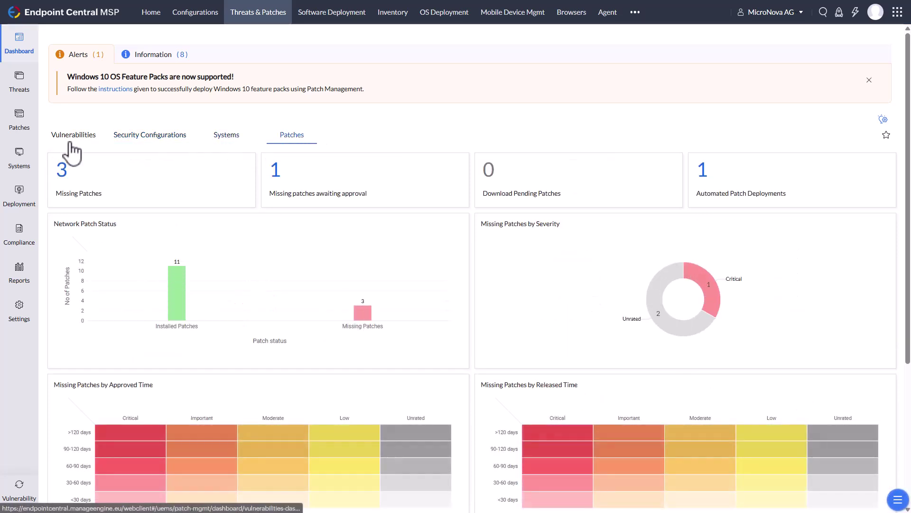
{"action": "left_click", "coordinate": [75, 137]}
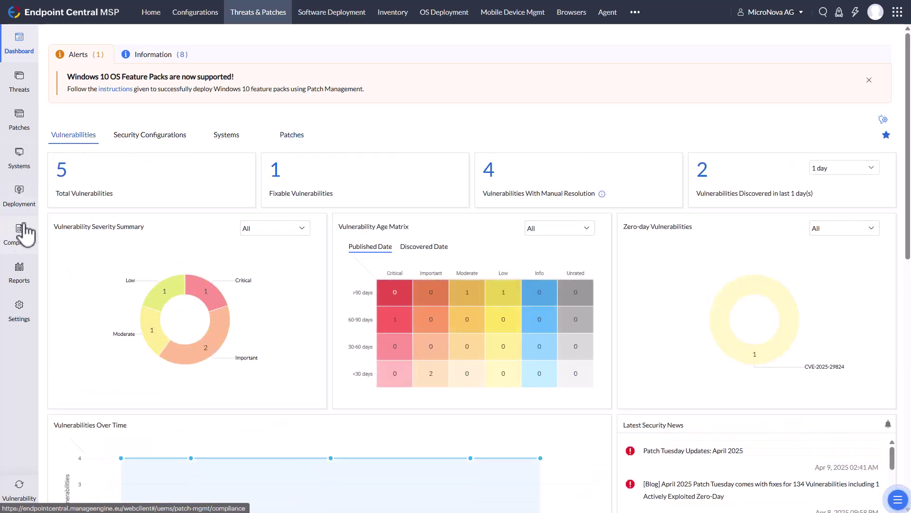
Open the Patch Database Settings under Threats & Patches settings and examine the Windows patch categories available for management
{"action": "left_click", "coordinate": [20, 192]}
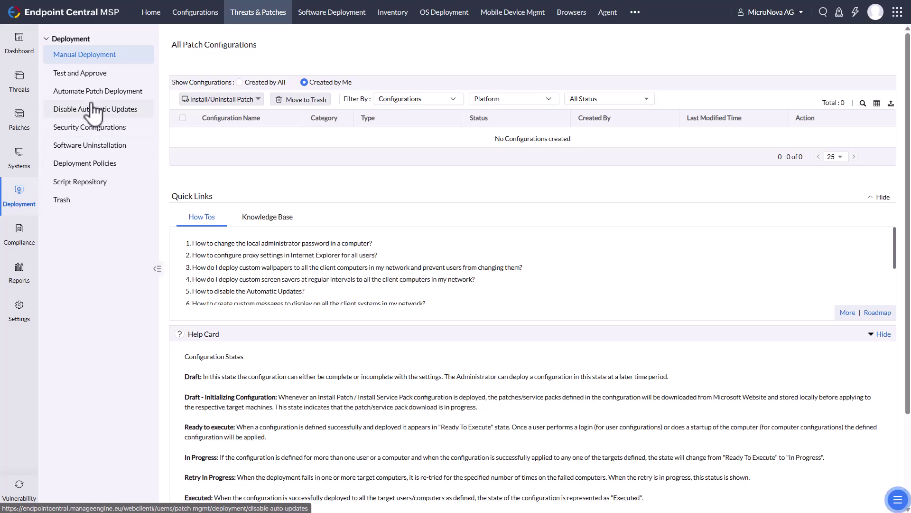
{"action": "left_click", "coordinate": [28, 319]}
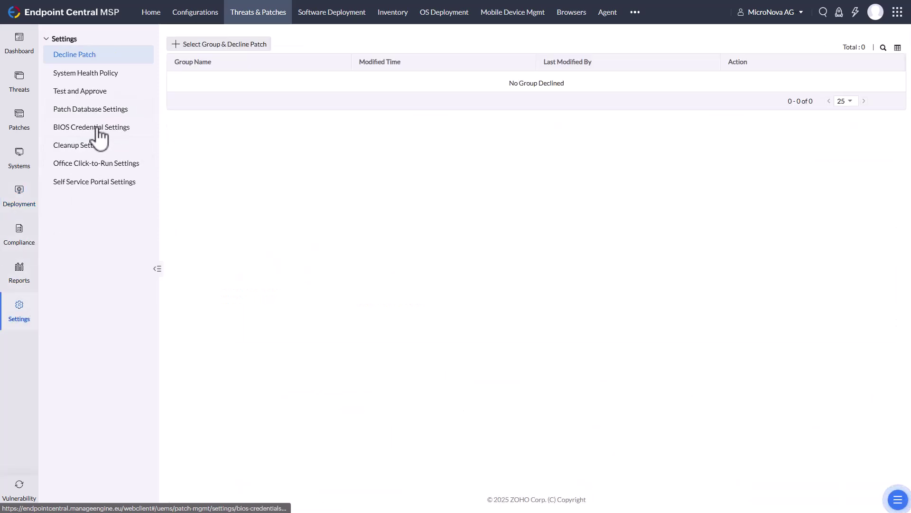
{"action": "left_click", "coordinate": [109, 111]}
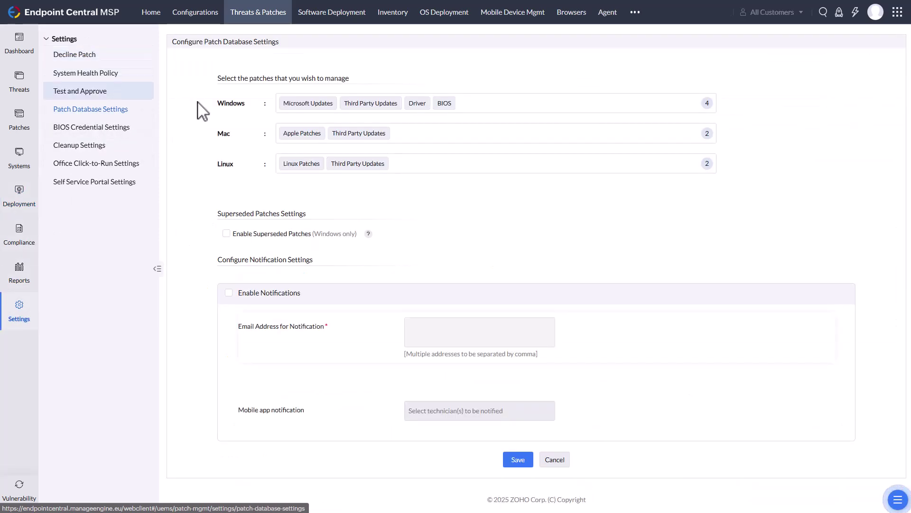
{"action": "left_click", "coordinate": [506, 106]}
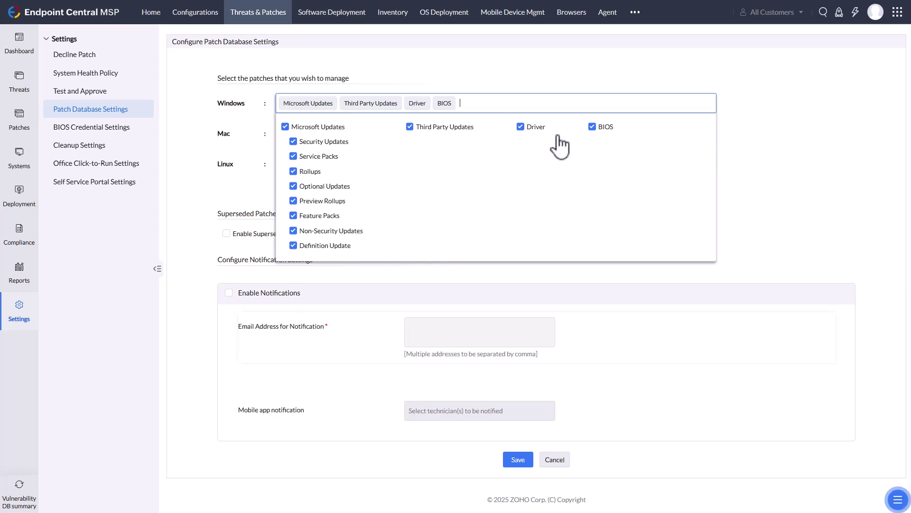
{"action": "left_click", "coordinate": [612, 86]}
Review the selectable Mac and Linux patch categories in the Patch Database Settings without changing them
{"action": "left_click", "coordinate": [514, 133]}
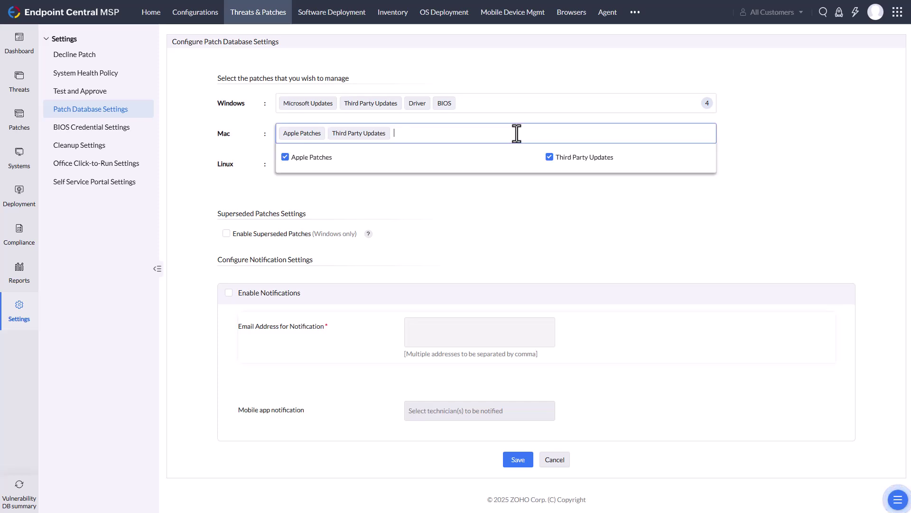
{"action": "left_click", "coordinate": [235, 185]}
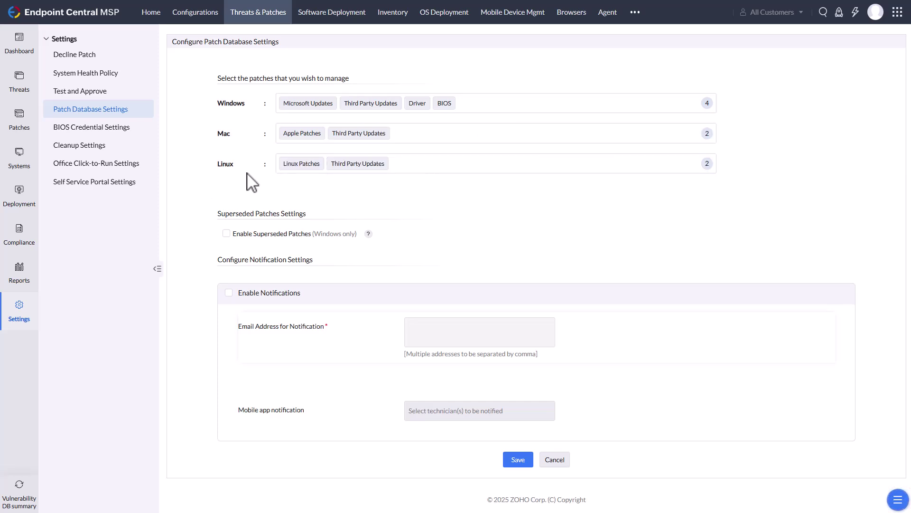
{"action": "left_click", "coordinate": [441, 164]}
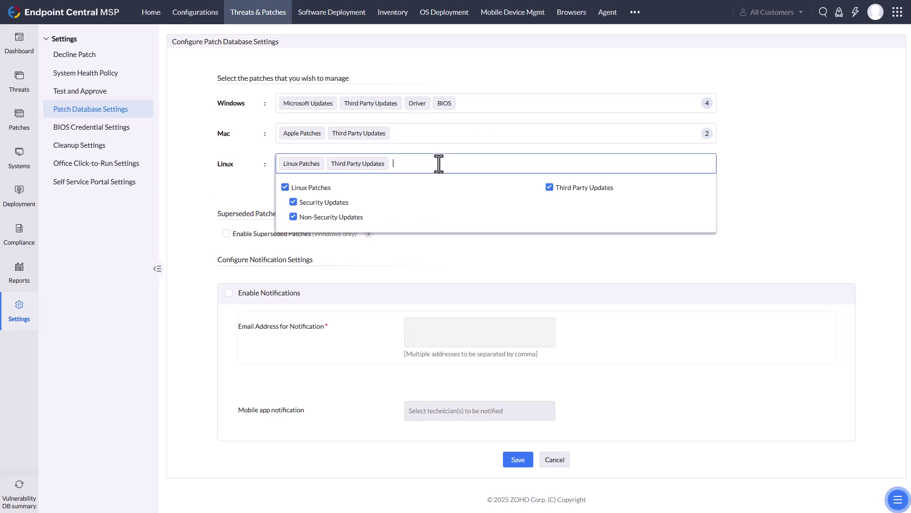
{"action": "left_click", "coordinate": [191, 169]}
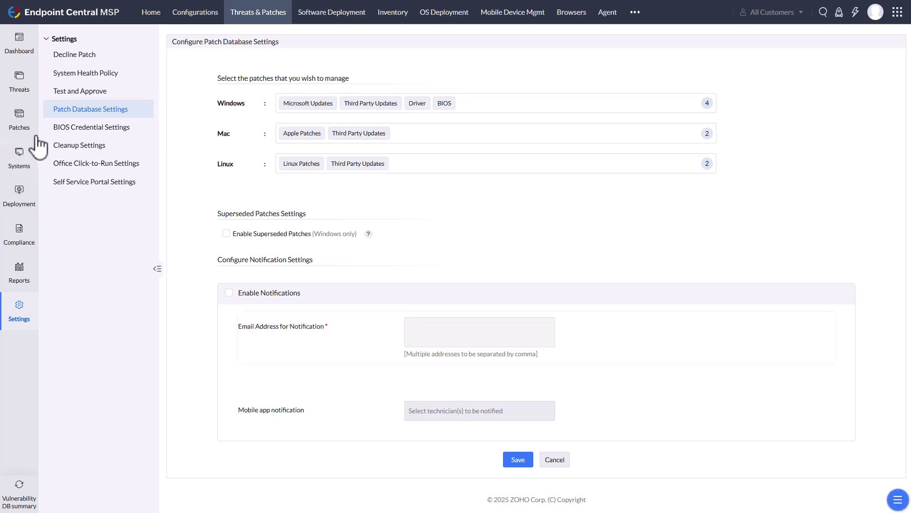
Open the Missing Patches list and review its columns and the additional columns available, leaving the selection unchanged
{"action": "left_click", "coordinate": [23, 122]}
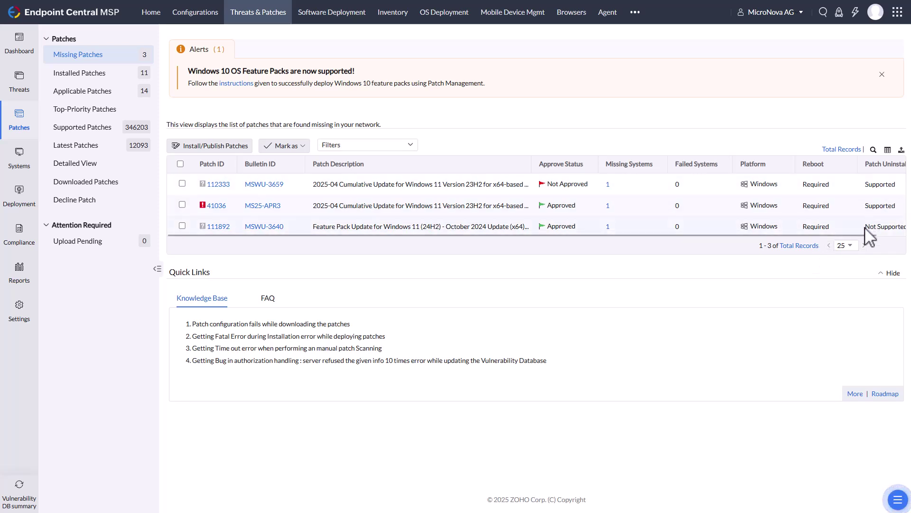
{"action": "left_click_drag", "start_coordinate": [867, 234], "coordinate": [886, 232]}
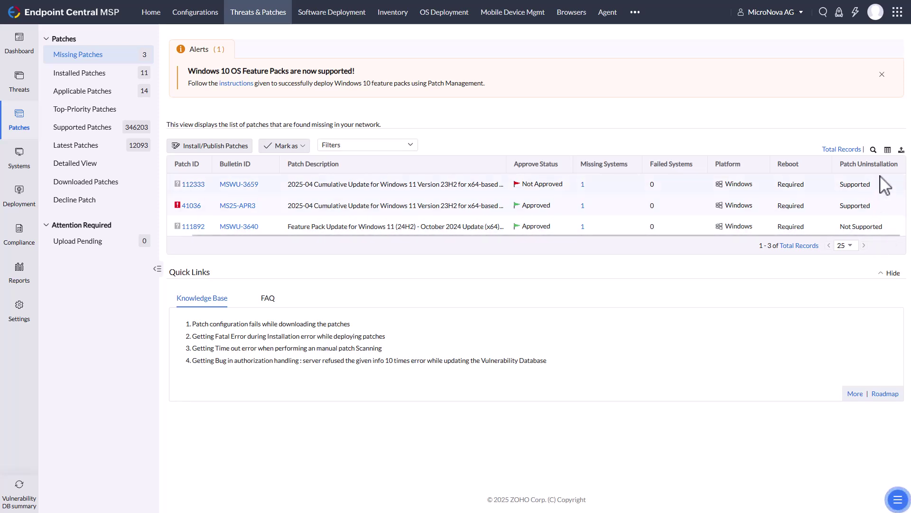
{"action": "left_click", "coordinate": [887, 150]}
{"action": "scroll", "coordinate": [848, 278], "scroll_direction": "down", "scroll_amount": 5}
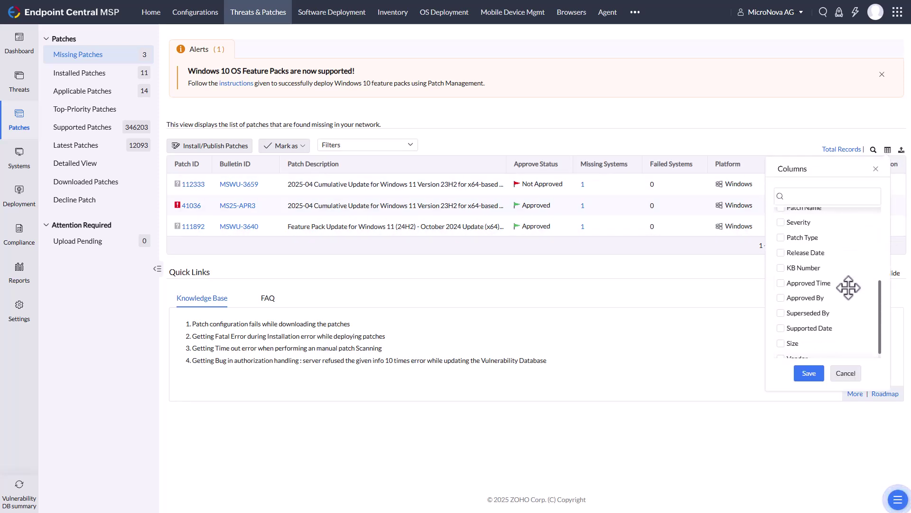
{"action": "left_click", "coordinate": [679, 253]}
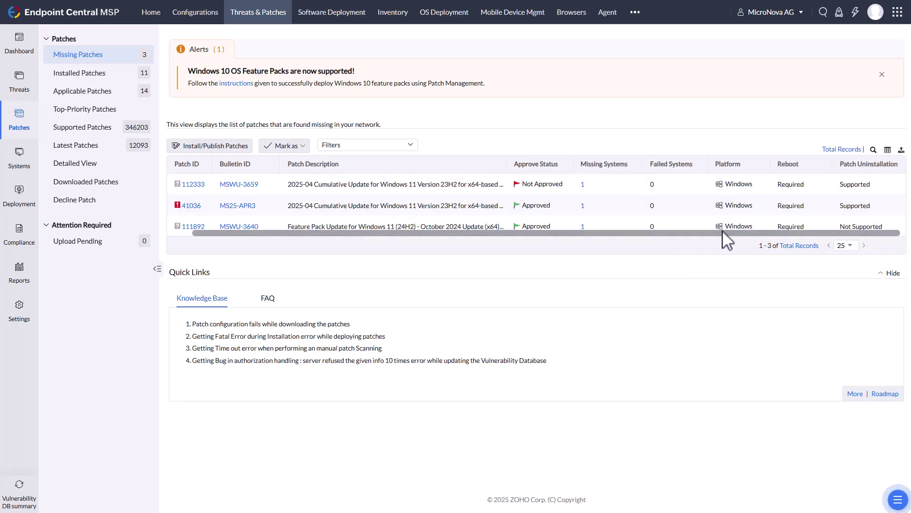
{"action": "left_click_drag", "start_coordinate": [722, 231], "coordinate": [671, 238]}
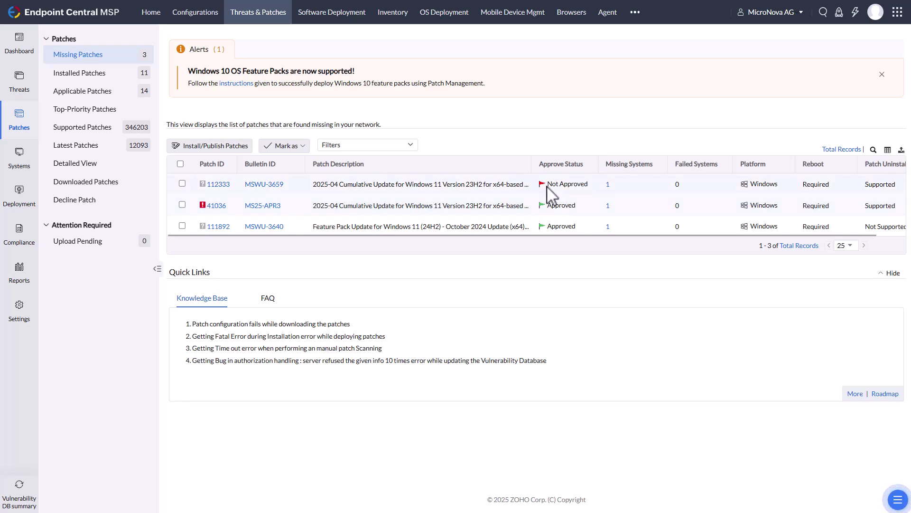
Start an install configuration for missing patch 112333 and apply the deployment policy "Deploy any time at the earliest"
{"action": "left_click", "coordinate": [182, 183]}
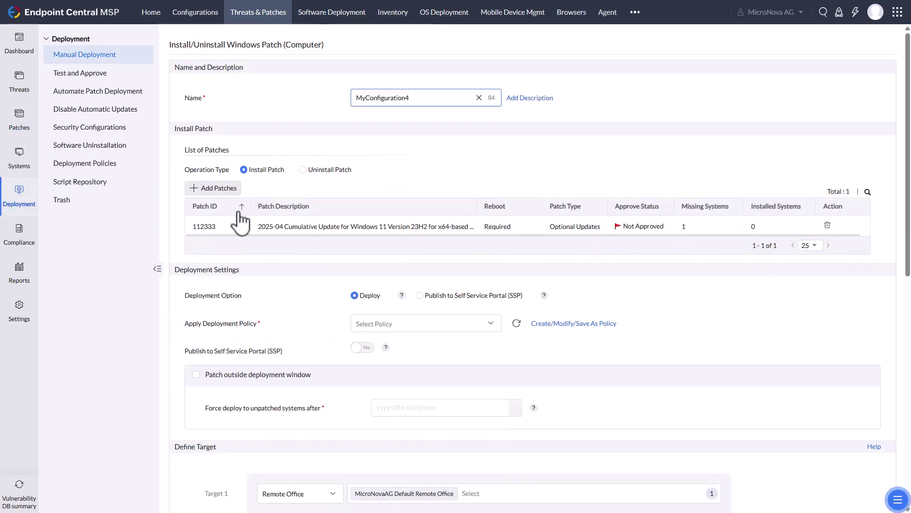
{"action": "double_click", "coordinate": [446, 106]}
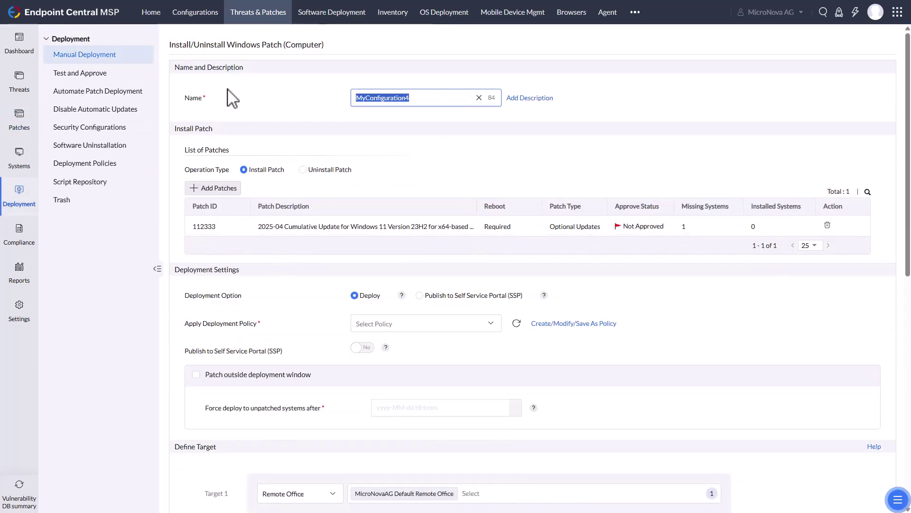
{"action": "left_click", "coordinate": [272, 114]}
{"action": "scroll", "coordinate": [325, 270], "scroll_direction": "down", "scroll_amount": 3}
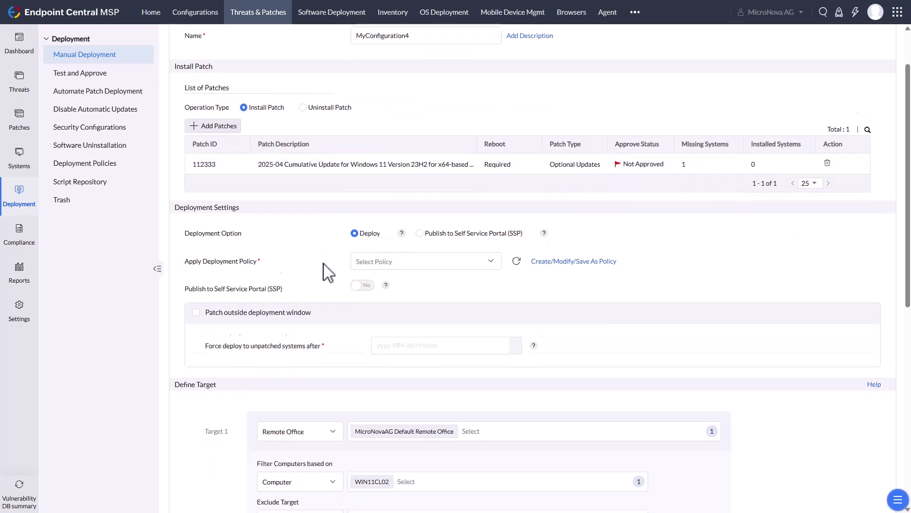
{"action": "left_click", "coordinate": [442, 173]}
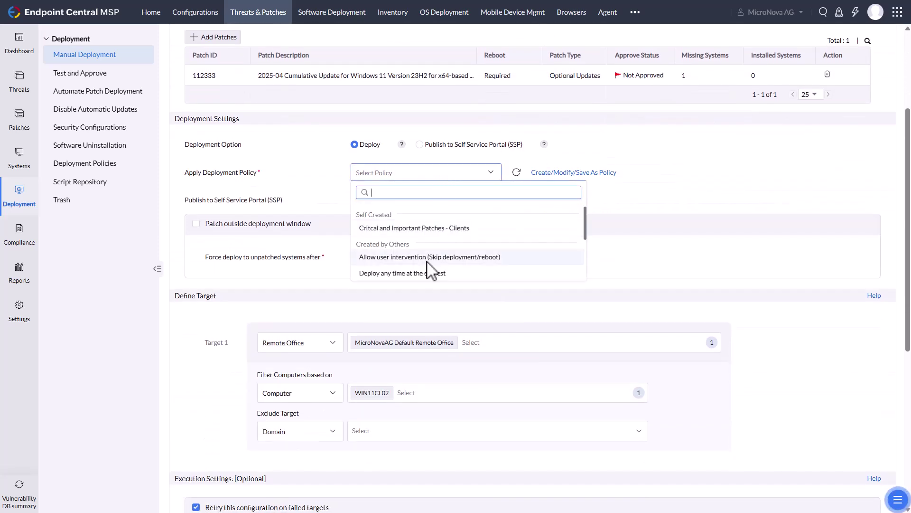
{"action": "left_click", "coordinate": [420, 272]}
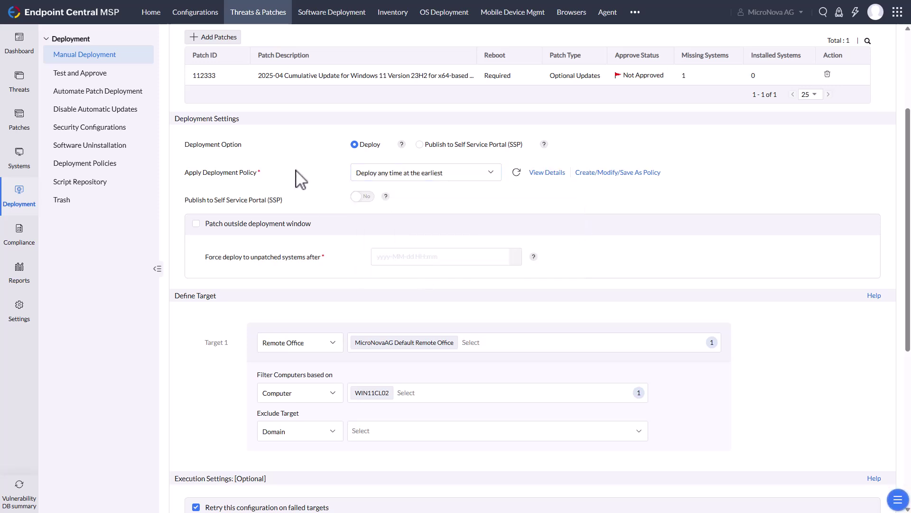
Check the Publish to Self Service Portal option, restore Deploy, and review the target and execution settings before returning to Missing Patches without deploying
{"action": "left_click", "coordinate": [420, 145]}
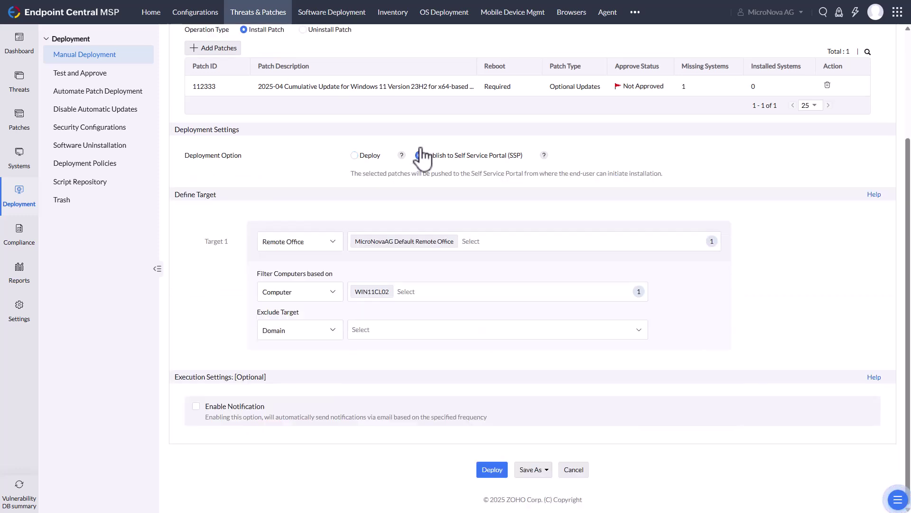
{"action": "left_click", "coordinate": [356, 155]}
{"action": "scroll", "coordinate": [612, 327], "scroll_direction": "down", "scroll_amount": 3}
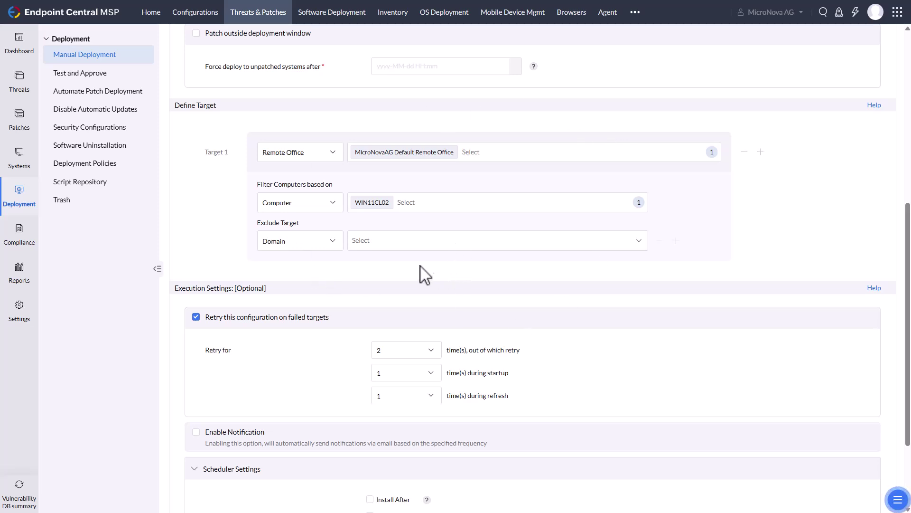
{"action": "scroll", "coordinate": [327, 289], "scroll_direction": "down", "scroll_amount": 2}
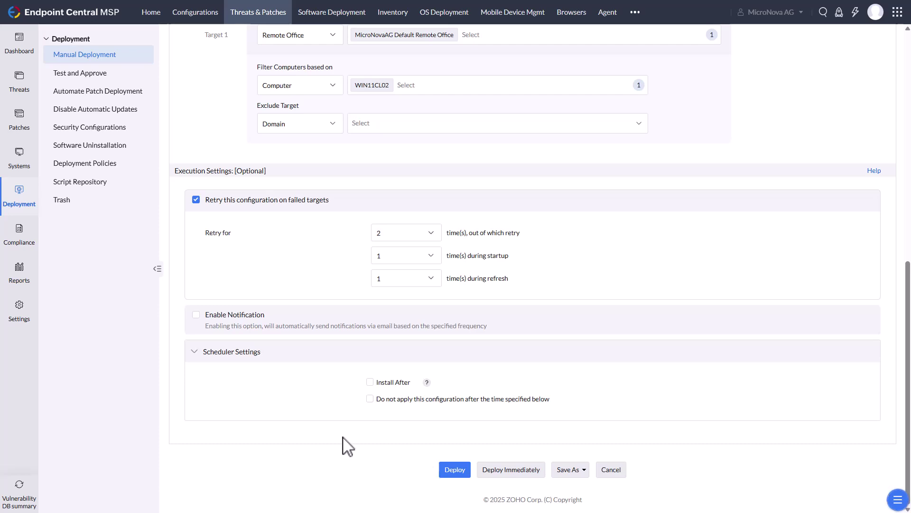
{"action": "scroll", "coordinate": [346, 436], "scroll_direction": "up", "scroll_amount": 10}
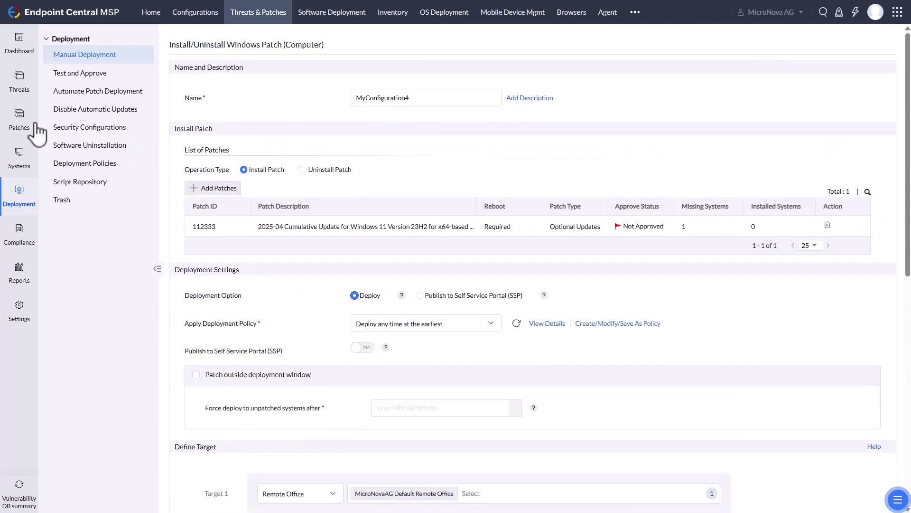
{"action": "left_click", "coordinate": [19, 125]}
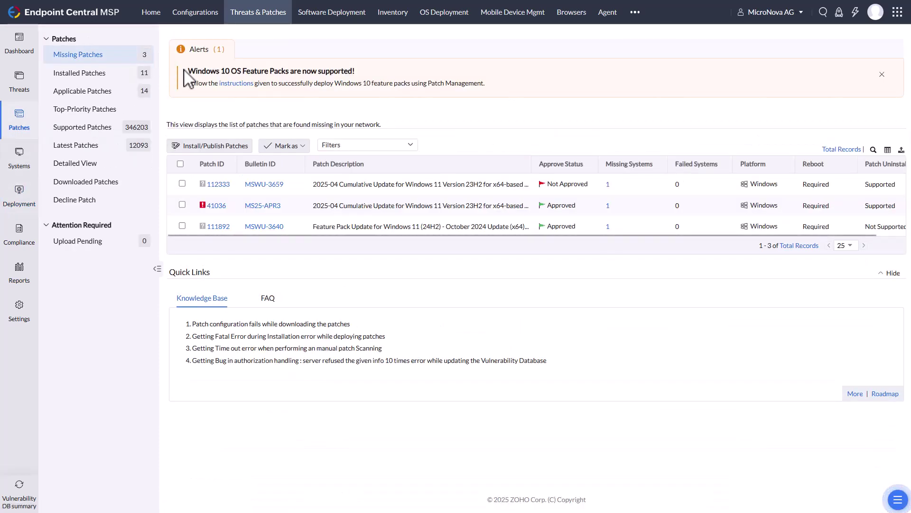
Select missing patch 112333 and view the approval statuses it can be marked as, without applying one
{"action": "left_click", "coordinate": [181, 183]}
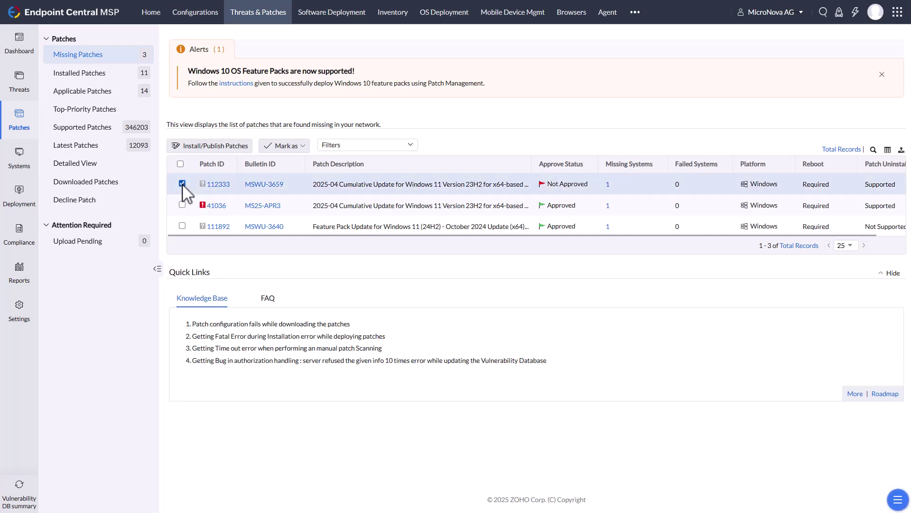
{"action": "left_click", "coordinate": [302, 145]}
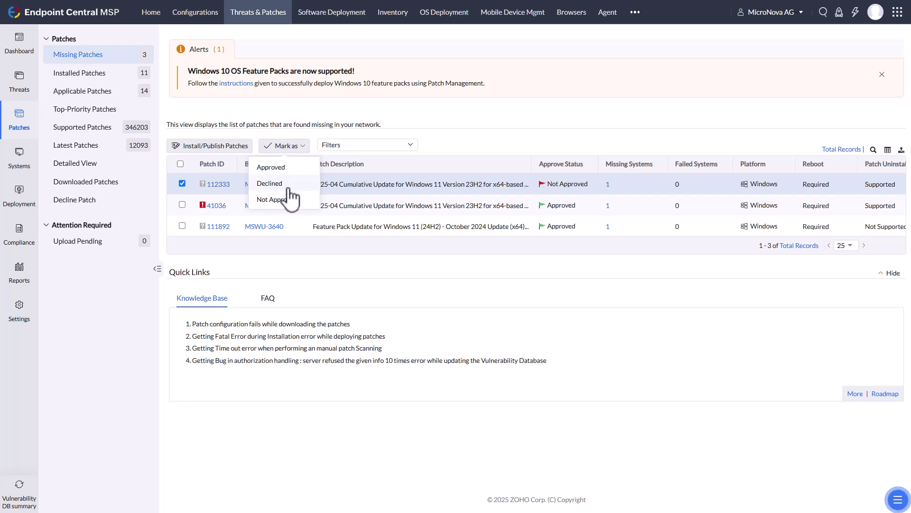
{"action": "left_click", "coordinate": [654, 118]}
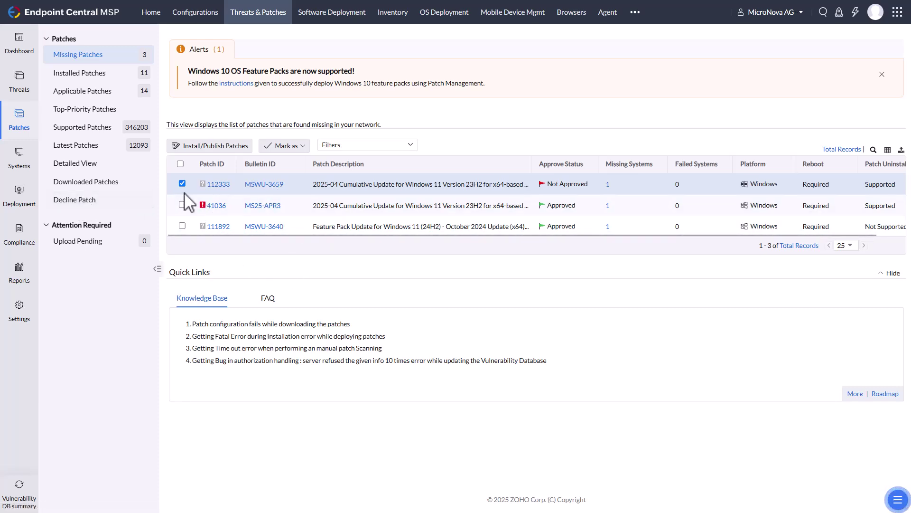
View the bulletin details of MSWU-3659, including its summary and affected products, and close them
{"action": "left_click", "coordinate": [262, 207]}
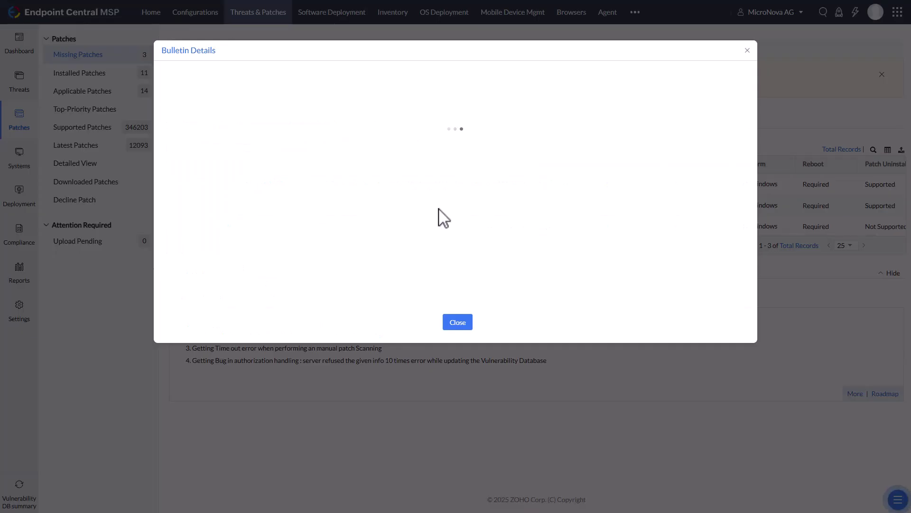
{"action": "scroll", "coordinate": [384, 237], "scroll_direction": "down", "scroll_amount": 2}
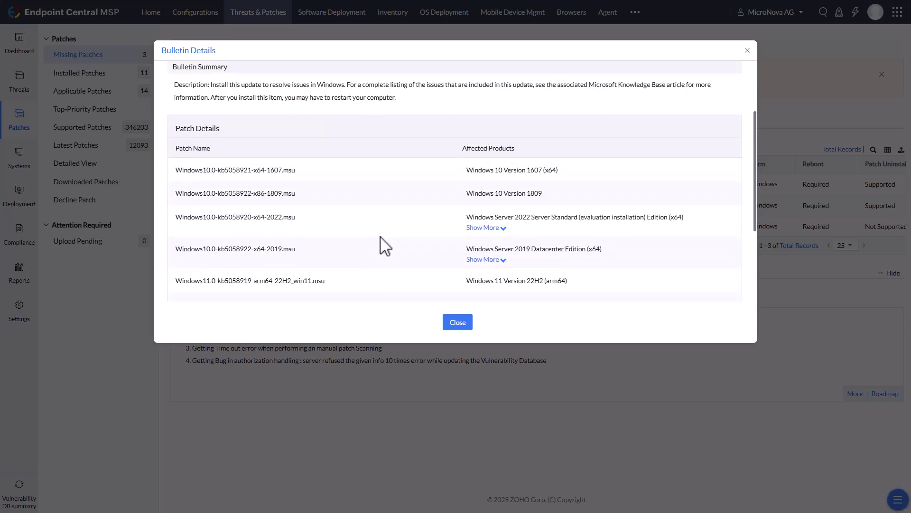
{"action": "scroll", "coordinate": [385, 246], "scroll_direction": "up", "scroll_amount": 2}
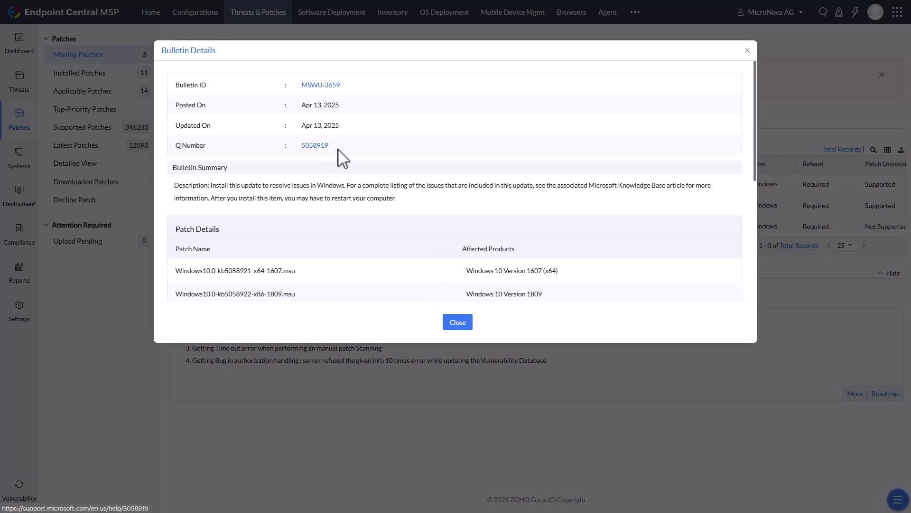
{"action": "left_click", "coordinate": [457, 323]}
View the patch details of 112333, including its supported languages and affected products, and close them
{"action": "left_click", "coordinate": [221, 185]}
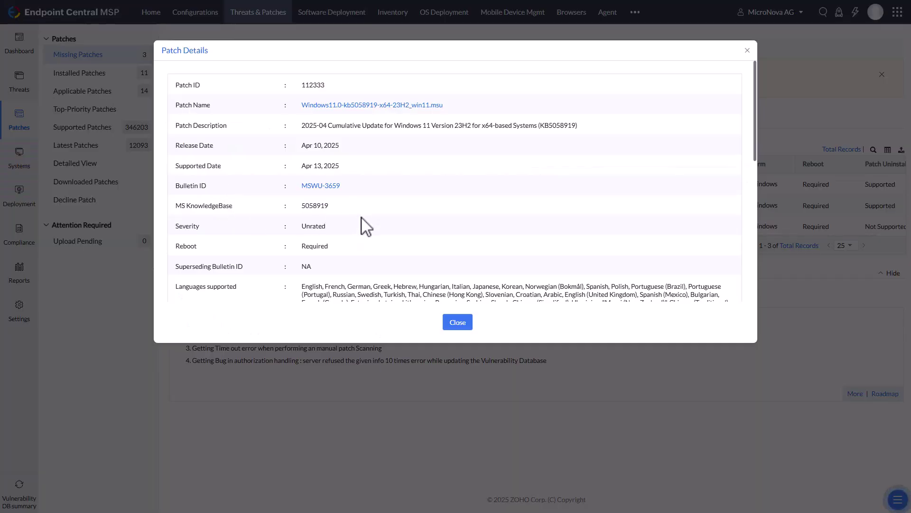
{"action": "scroll", "coordinate": [428, 244], "scroll_direction": "down", "scroll_amount": 1}
{"action": "scroll", "coordinate": [429, 245], "scroll_direction": "down", "scroll_amount": 2}
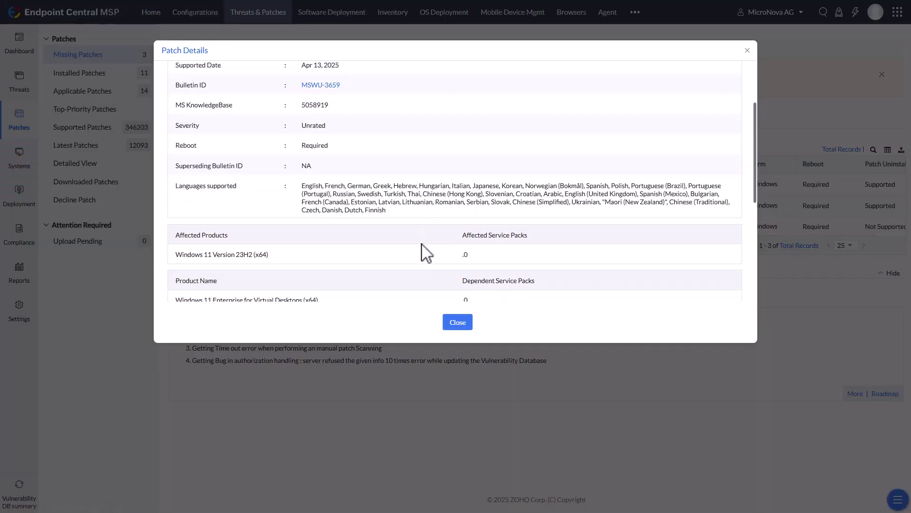
{"action": "left_click_drag", "start_coordinate": [393, 208], "coordinate": [300, 178]}
{"action": "scroll", "coordinate": [356, 195], "scroll_direction": "up", "scroll_amount": 3}
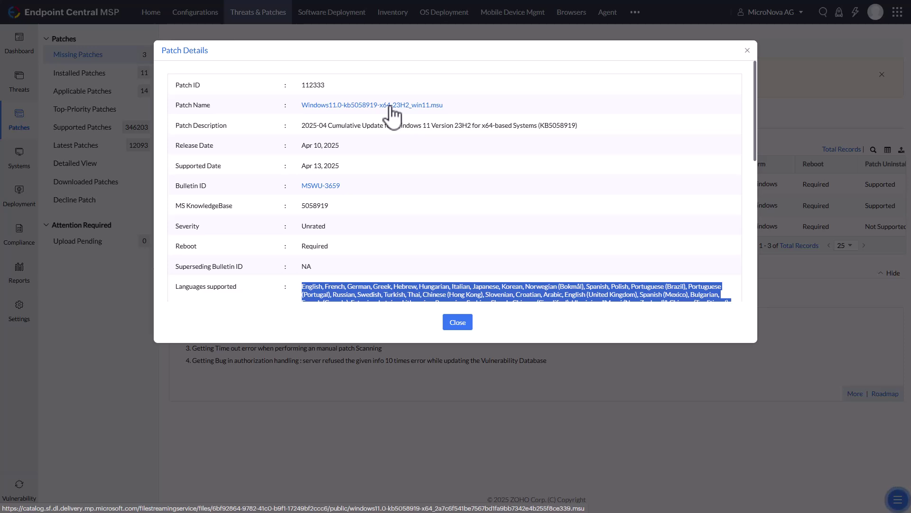
{"action": "left_click", "coordinate": [548, 140]}
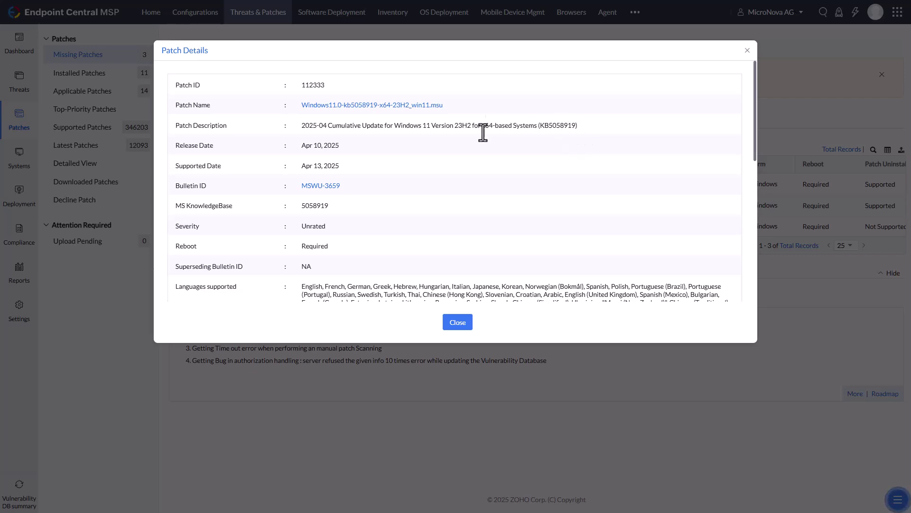
{"action": "left_click", "coordinate": [458, 323]}
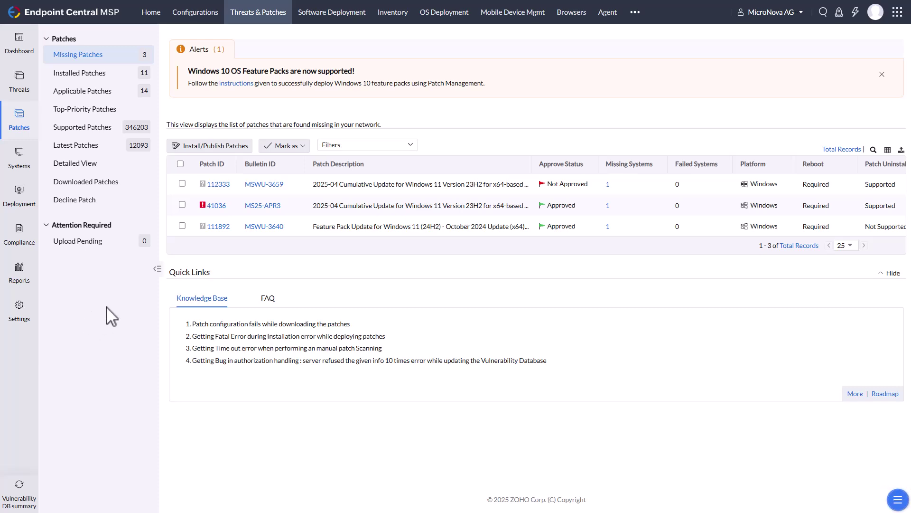
Open the Test and Approve page in the patch deployment section and start adding a new test group
{"action": "left_click", "coordinate": [24, 200]}
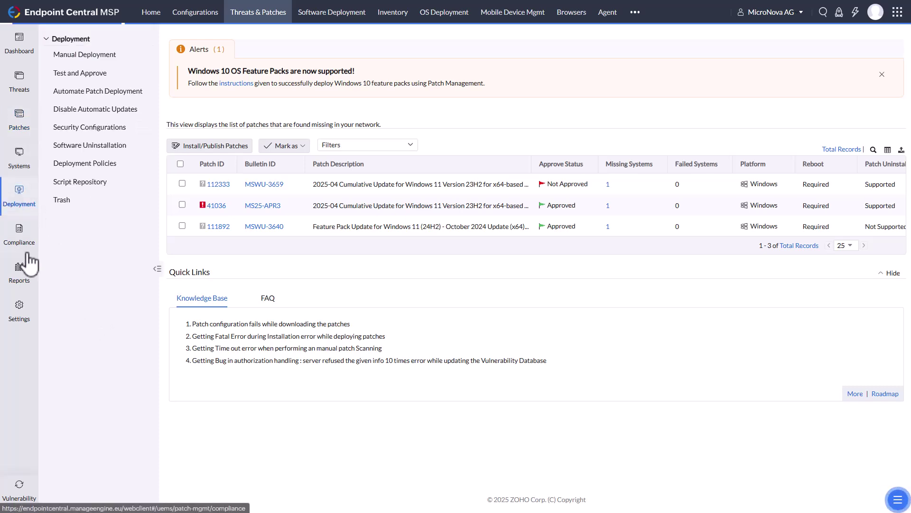
{"action": "left_click", "coordinate": [100, 76]}
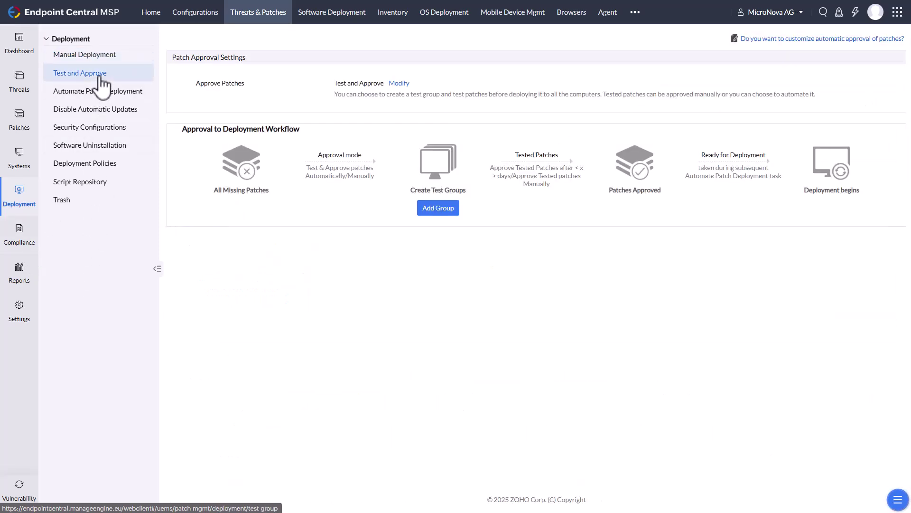
{"action": "left_click", "coordinate": [427, 212]}
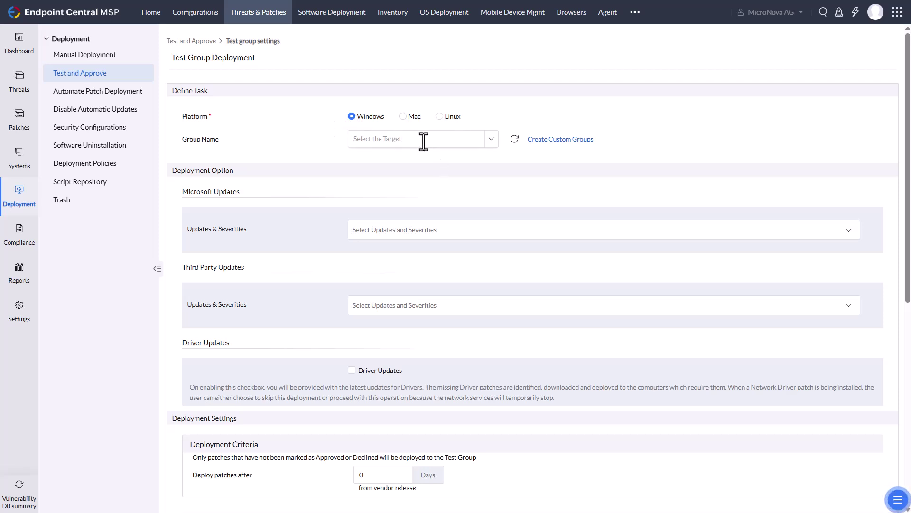
{"action": "scroll", "coordinate": [312, 133], "scroll_direction": "down", "scroll_amount": 1}
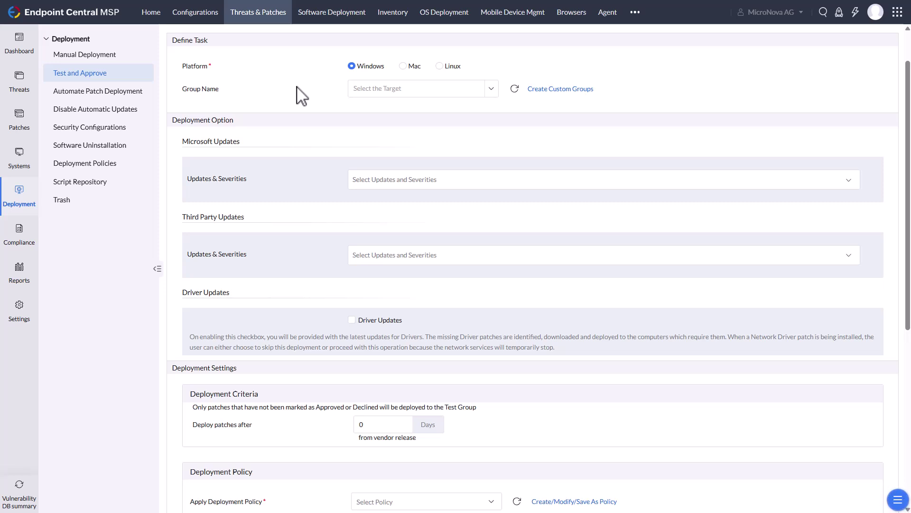
Select Security Updates, Optional Updates and Non Security Updates as the Microsoft updates for the test group
{"action": "left_click", "coordinate": [377, 182]}
{"action": "left_click", "coordinate": [357, 206]}
{"action": "scroll", "coordinate": [435, 232], "scroll_direction": "up", "scroll_amount": 1}
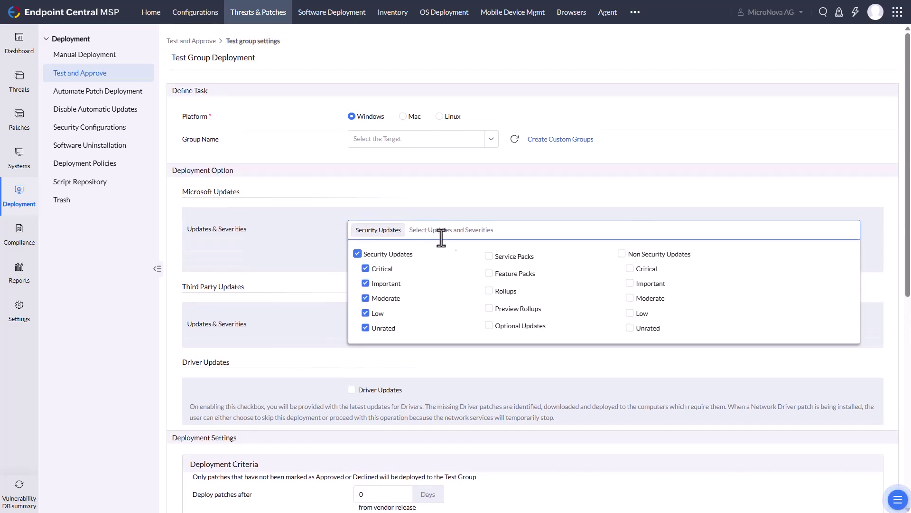
{"action": "left_click", "coordinate": [489, 325]}
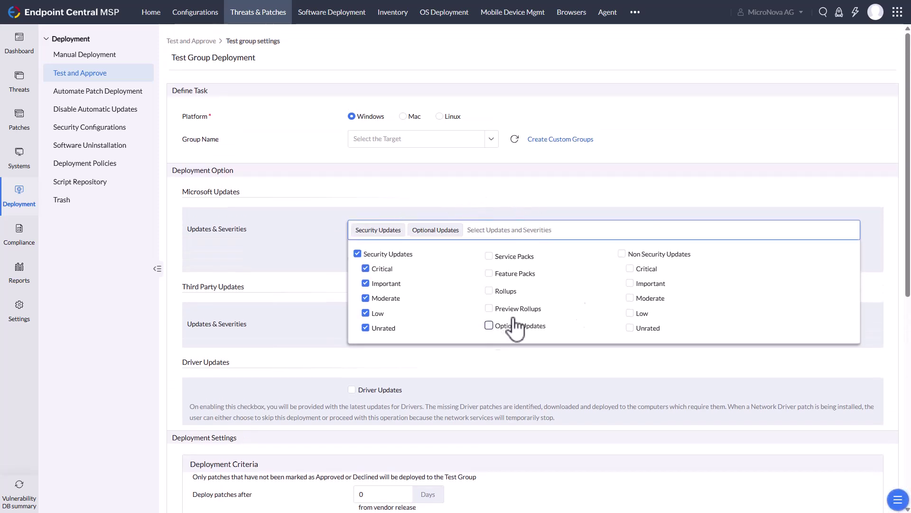
{"action": "left_click", "coordinate": [621, 254]}
{"action": "left_click", "coordinate": [617, 209]}
{"action": "scroll", "coordinate": [522, 224], "scroll_direction": "down", "scroll_amount": 2}
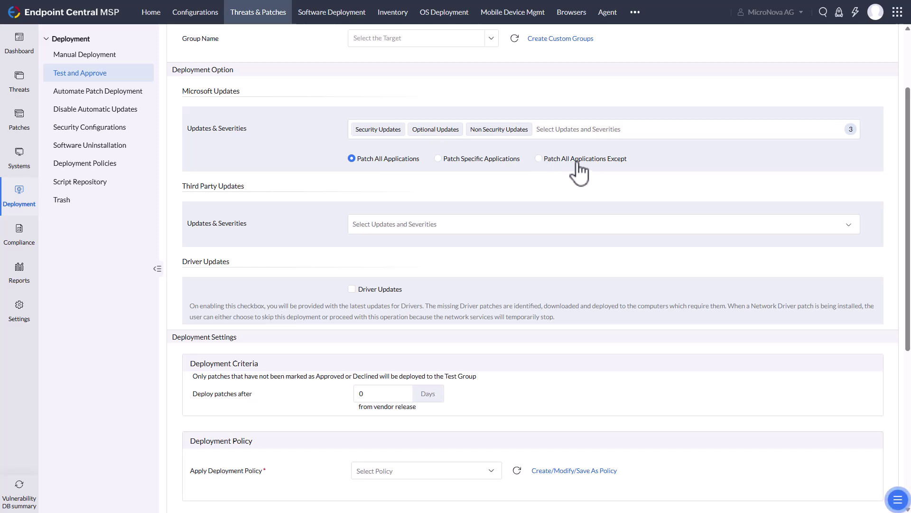
Select all severities for the test group's third-party updates
{"action": "left_click", "coordinate": [405, 225]}
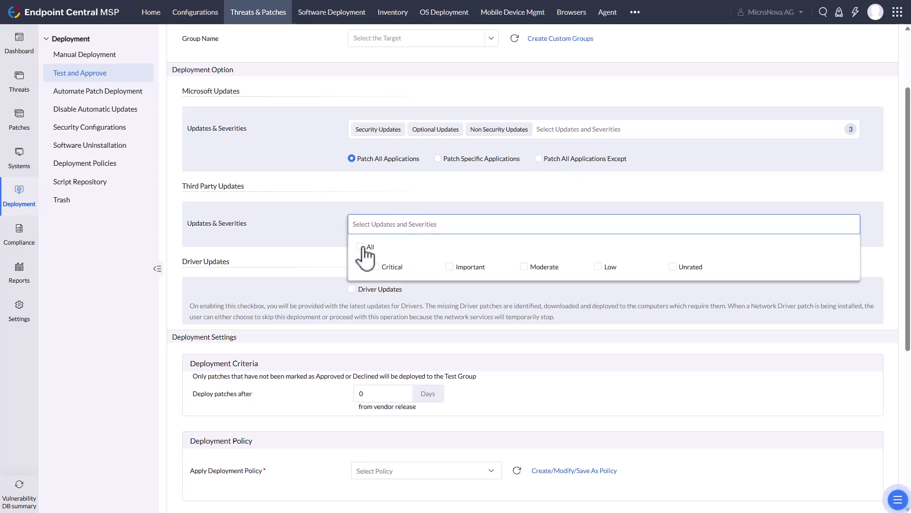
{"action": "left_click", "coordinate": [360, 246]}
{"action": "scroll", "coordinate": [361, 247], "scroll_direction": "up", "scroll_amount": 2}
{"action": "left_click", "coordinate": [323, 304]}
{"action": "scroll", "coordinate": [326, 308], "scroll_direction": "down", "scroll_amount": 3}
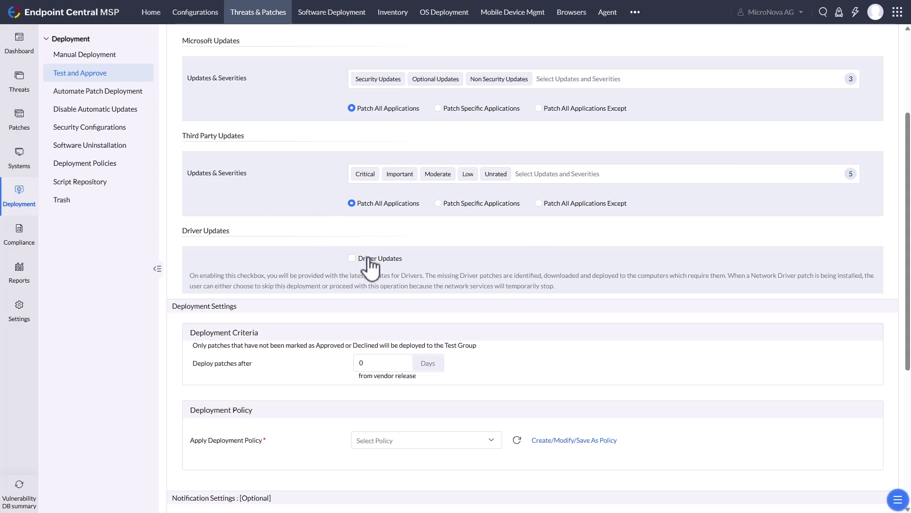
Review the test group's driver updates and deployment criteria, and apply the "Critcal and Important Patches - Clients" deployment policy
{"action": "scroll", "coordinate": [420, 273], "scroll_direction": "down", "scroll_amount": 3}
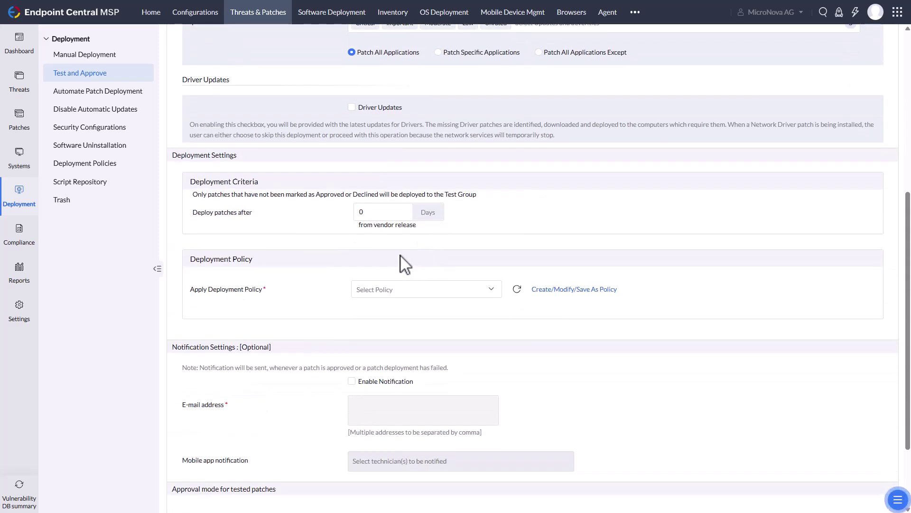
{"action": "scroll", "coordinate": [401, 261], "scroll_direction": "down", "scroll_amount": 1}
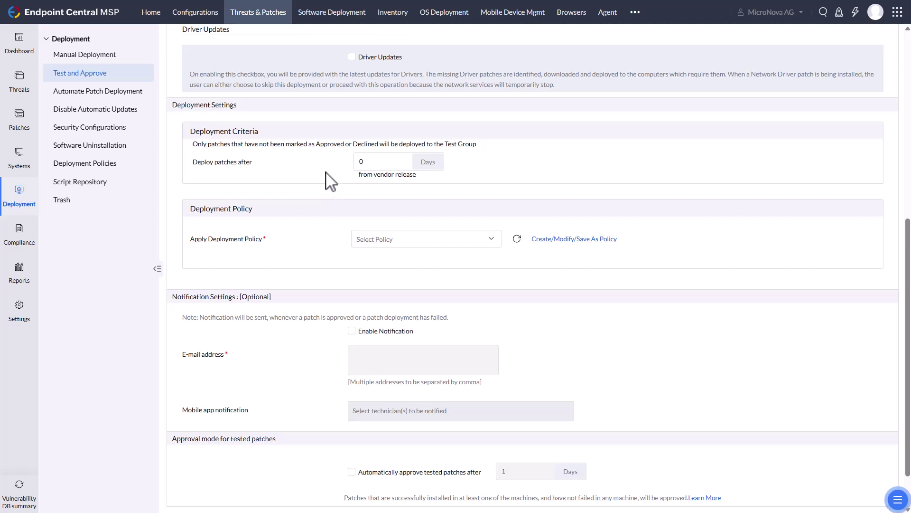
{"action": "scroll", "coordinate": [332, 181], "scroll_direction": "down", "scroll_amount": 1}
{"action": "scroll", "coordinate": [338, 177], "scroll_direction": "down", "scroll_amount": 1}
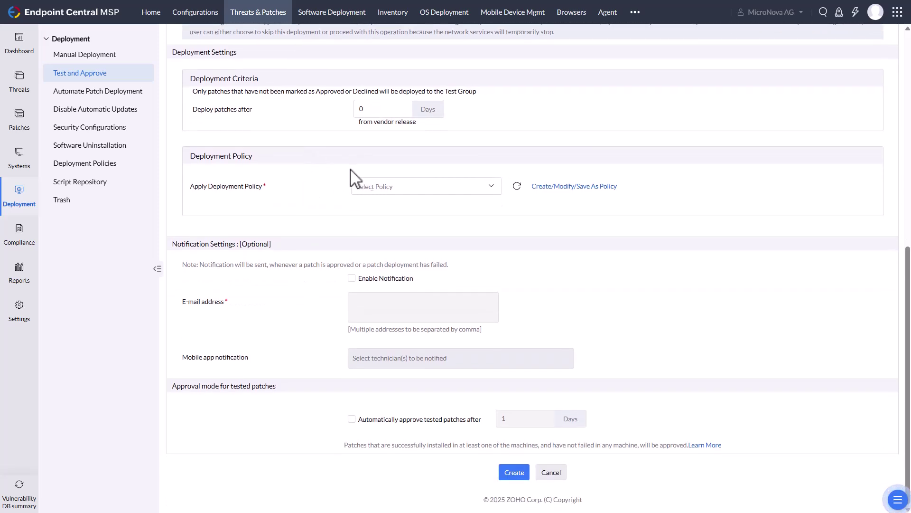
{"action": "left_click", "coordinate": [443, 190]}
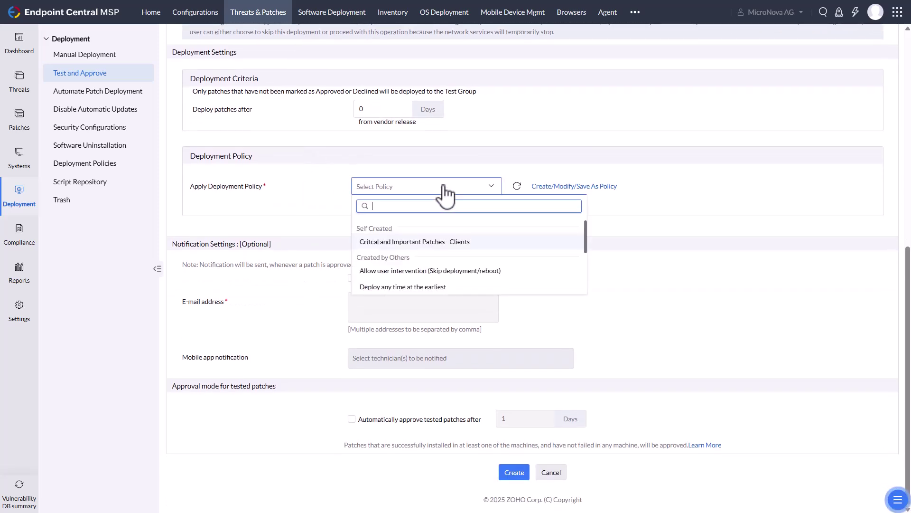
{"action": "left_click", "coordinate": [442, 242]}
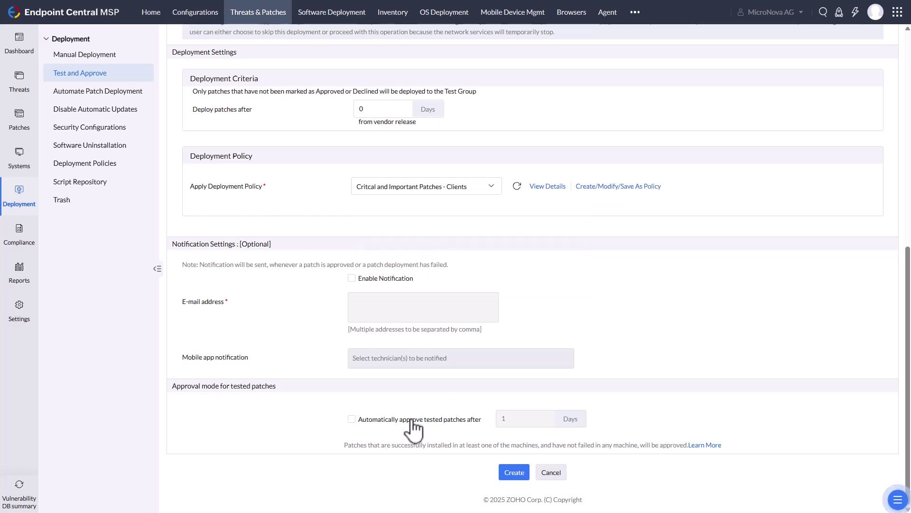
Set tested patches to be approved automatically after 3 days, and cancel the test group without creating it
{"action": "left_click", "coordinate": [353, 421]}
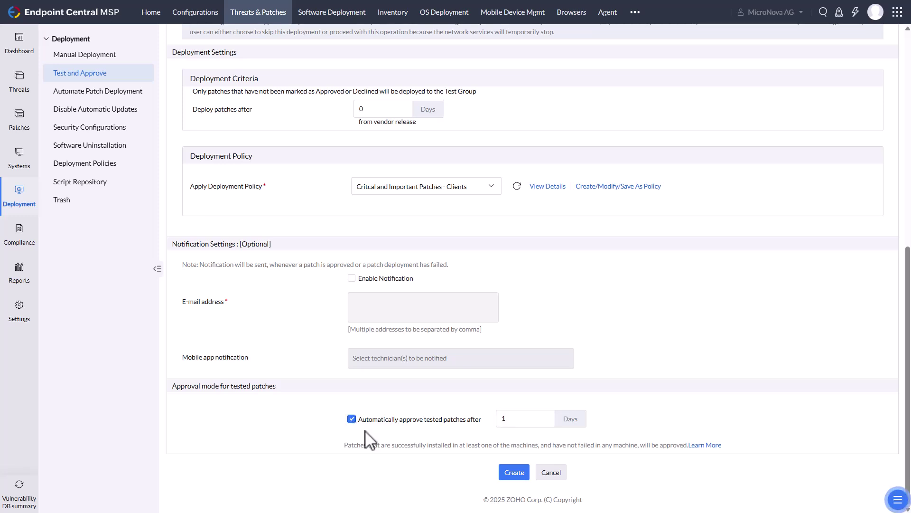
{"action": "double_click", "coordinate": [515, 418]}
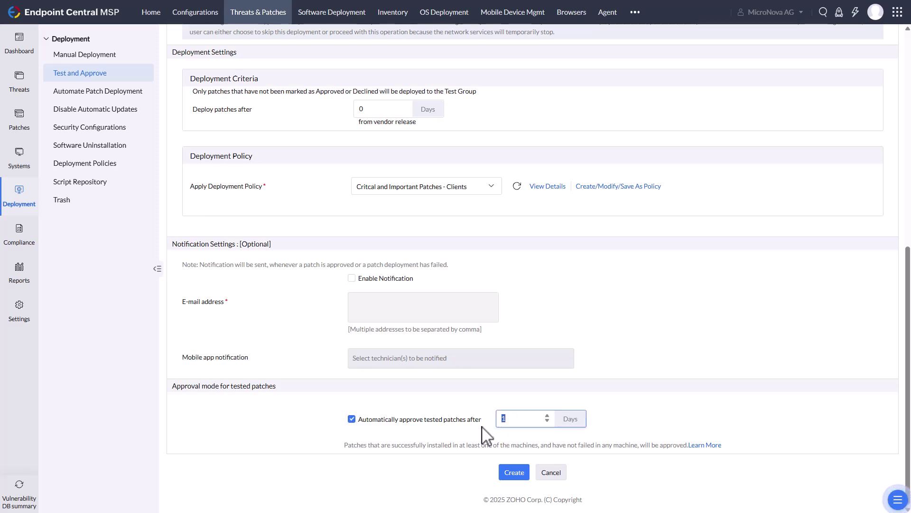
{"action": "type", "text": "3"}
{"action": "left_click", "coordinate": [317, 418]}
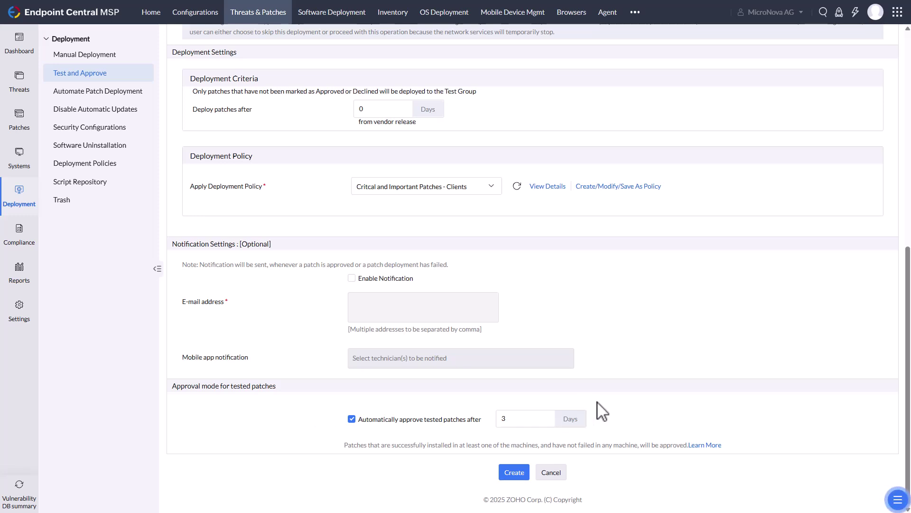
{"action": "left_click", "coordinate": [550, 473]}
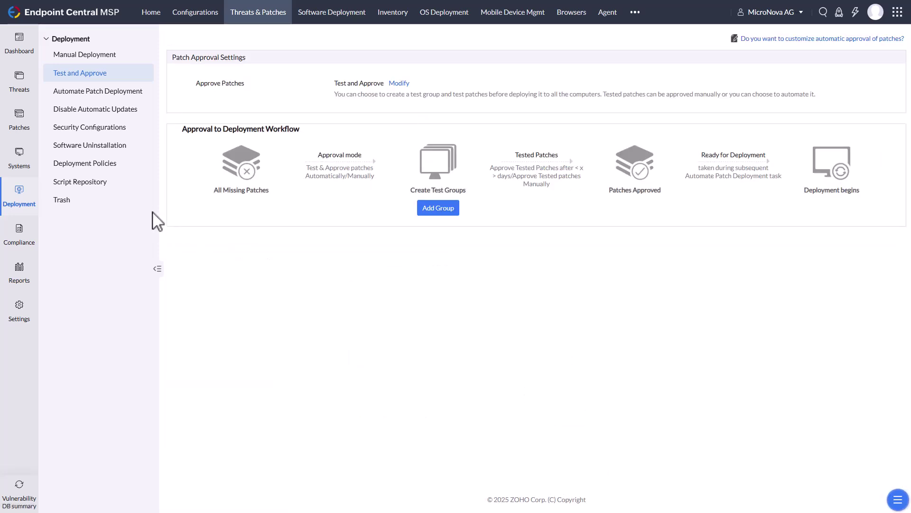
Start a Windows task in Automate Patch Deployment, and check its name and description fields without changing them
{"action": "left_click", "coordinate": [95, 92]}
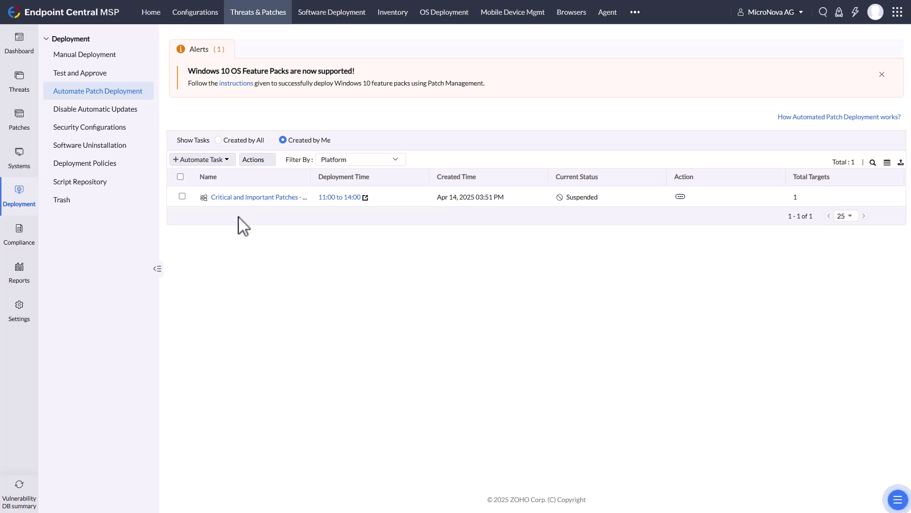
{"action": "left_click", "coordinate": [226, 161]}
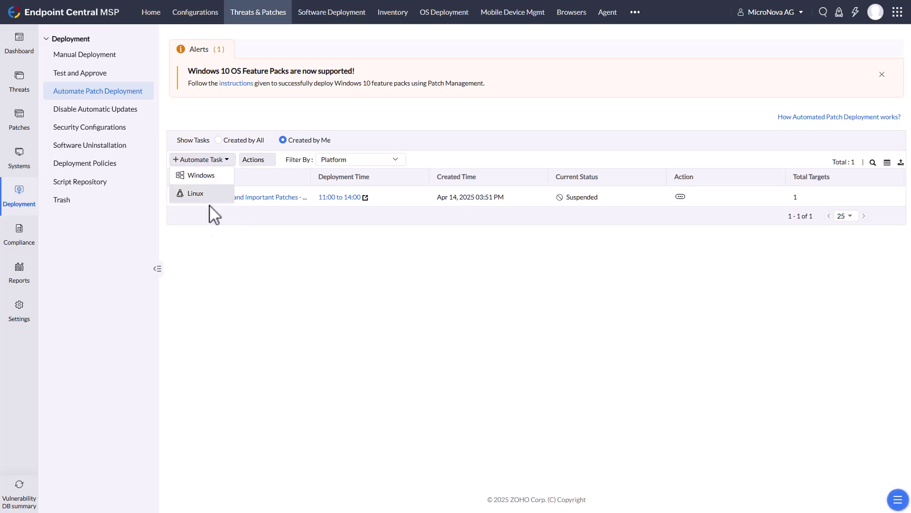
{"action": "left_click", "coordinate": [211, 182]}
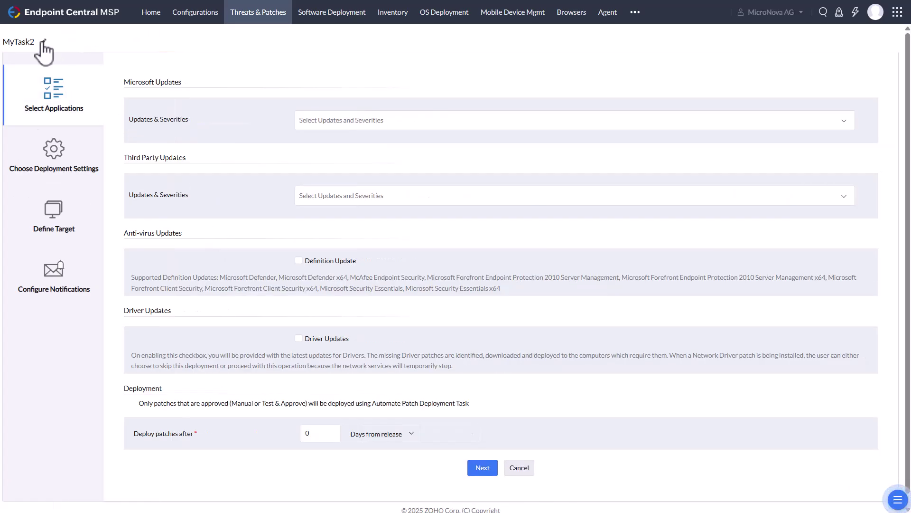
{"action": "left_click", "coordinate": [43, 42]}
{"action": "left_click", "coordinate": [56, 71]}
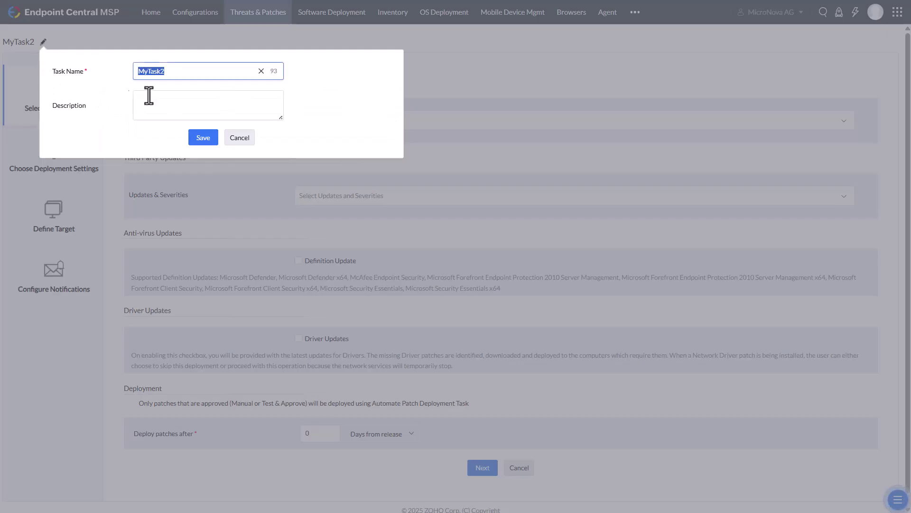
{"action": "left_click", "coordinate": [239, 138]}
Limit the task's Microsoft updates to security updates of Critical and Important severity
{"action": "left_click", "coordinate": [347, 121]}
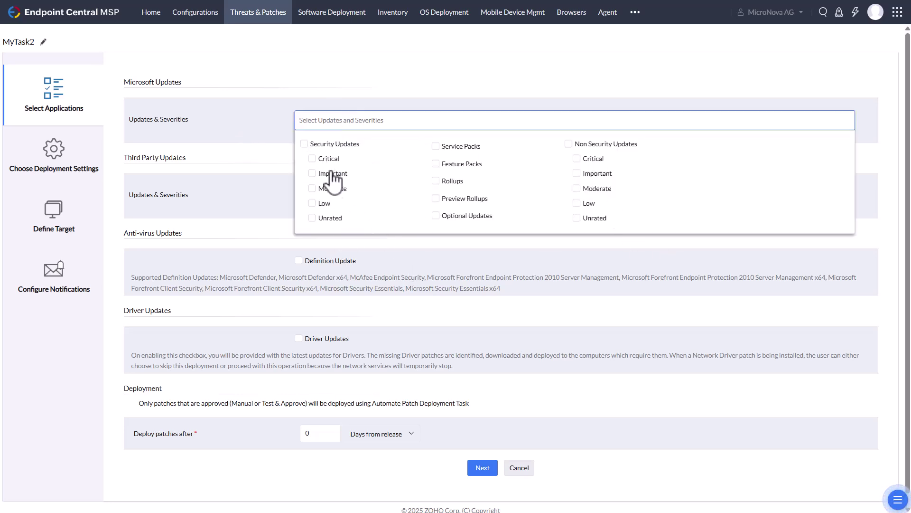
{"action": "left_click", "coordinate": [312, 159]}
{"action": "left_click", "coordinate": [313, 175]}
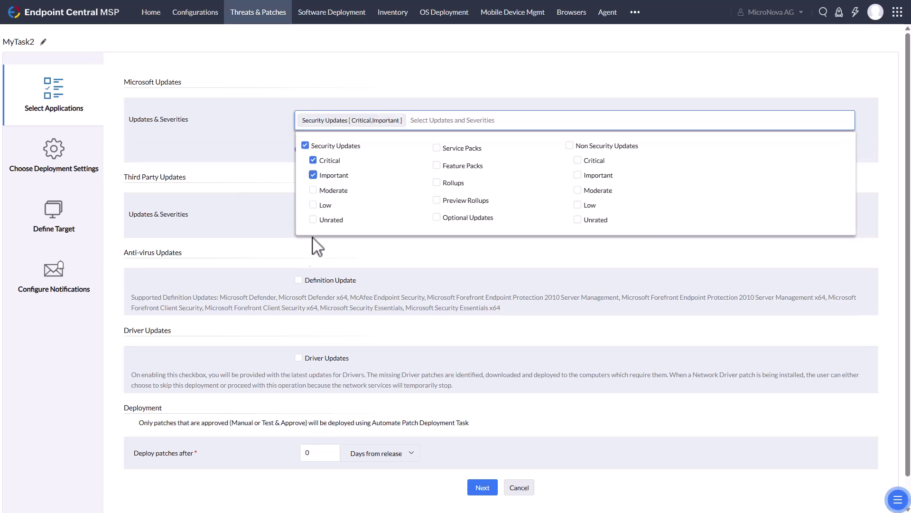
{"action": "left_click", "coordinate": [427, 98]}
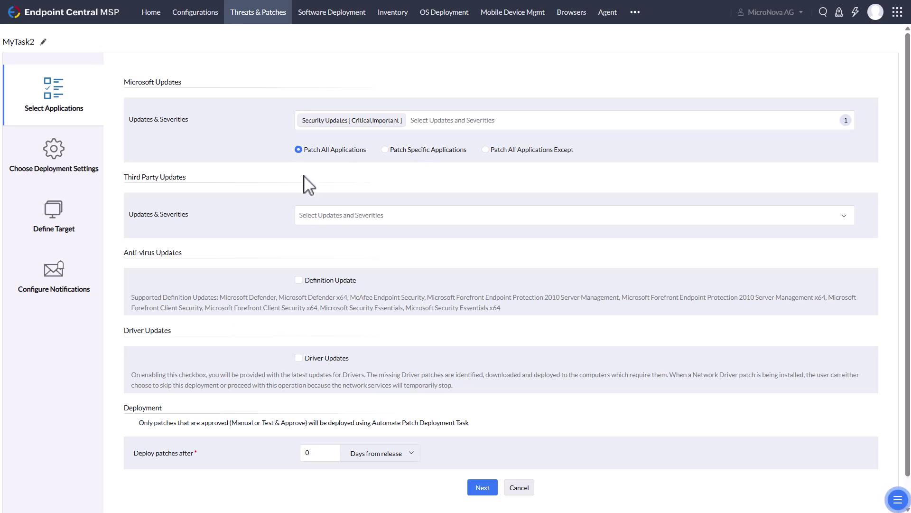
Select the Critical and Important severities for the task's third-party updates
{"action": "left_click", "coordinate": [425, 215]}
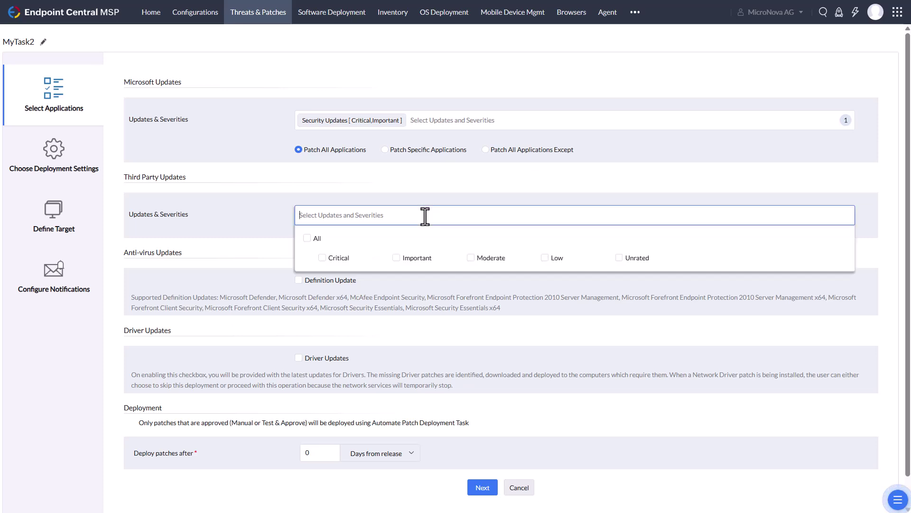
{"action": "left_click", "coordinate": [326, 259]}
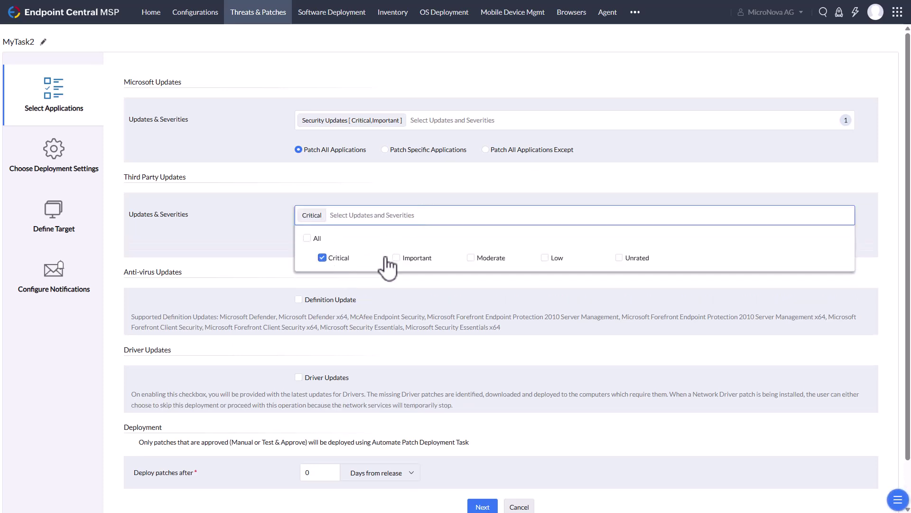
{"action": "left_click", "coordinate": [397, 258]}
{"action": "left_click", "coordinate": [403, 184]}
Set the patch deployment delay to count in days from approval, and continue to the deployment settings
{"action": "scroll", "coordinate": [440, 233], "scroll_direction": "down", "scroll_amount": 2}
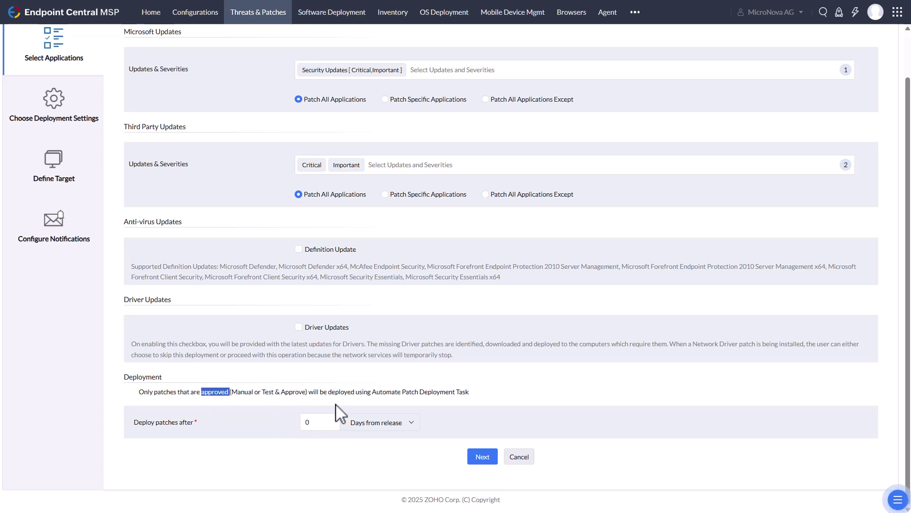
{"action": "left_click", "coordinate": [415, 425]}
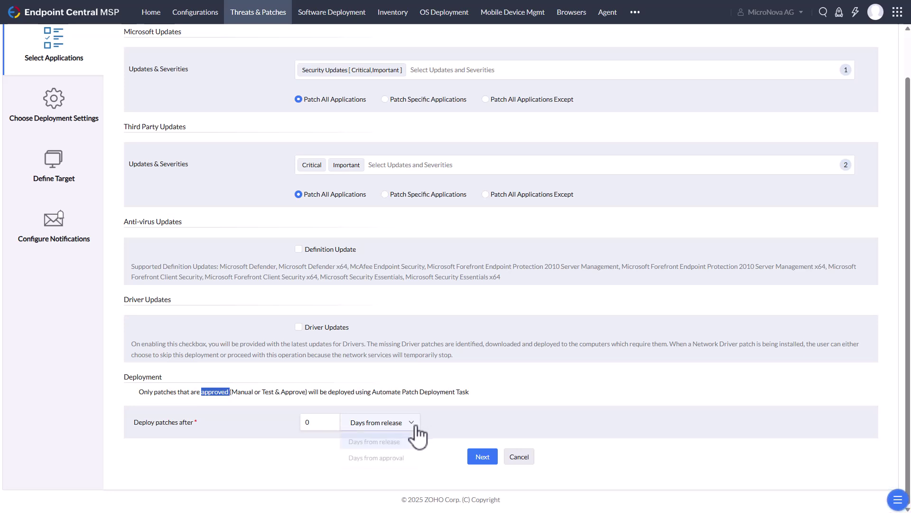
{"action": "left_click", "coordinate": [399, 457]}
{"action": "left_click", "coordinate": [487, 456]}
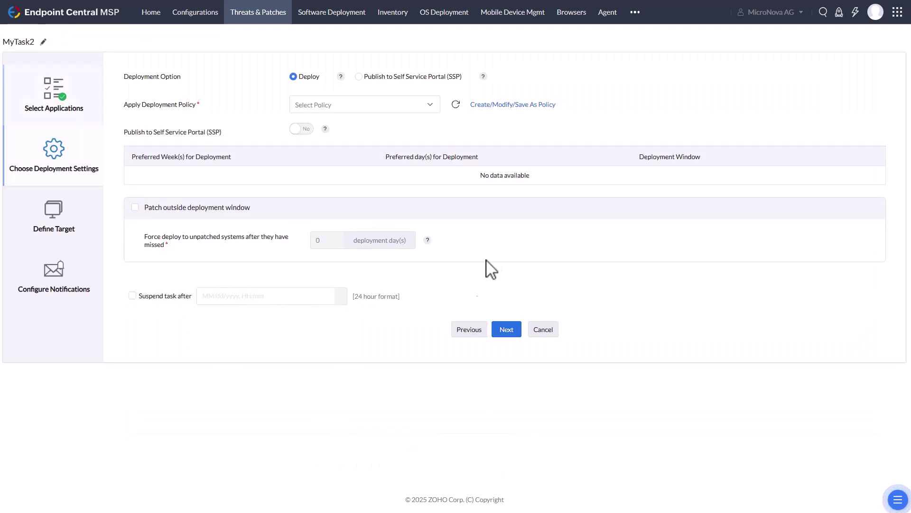
Apply the "Critcal and Important Patches - Clients" deployment policy, and check the Self Service Portal publishing option before restoring Deploy
{"action": "left_click", "coordinate": [335, 107]}
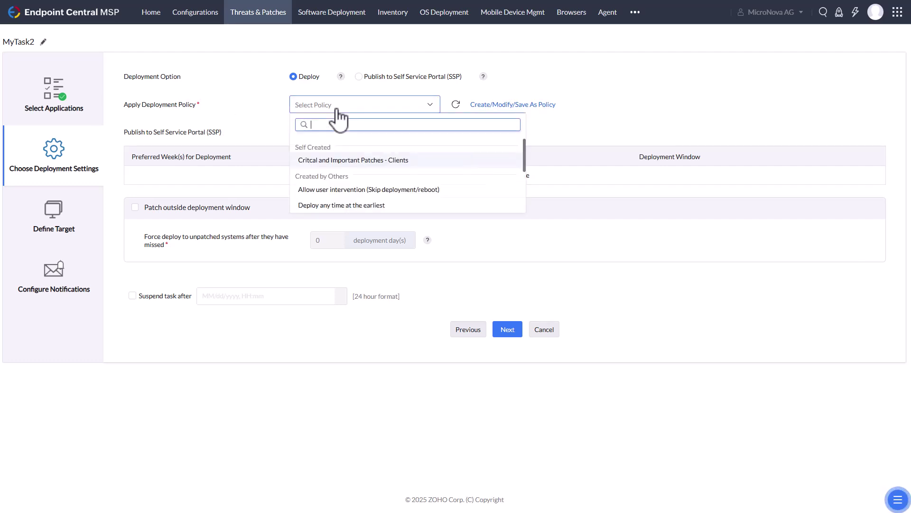
{"action": "left_click", "coordinate": [384, 161]}
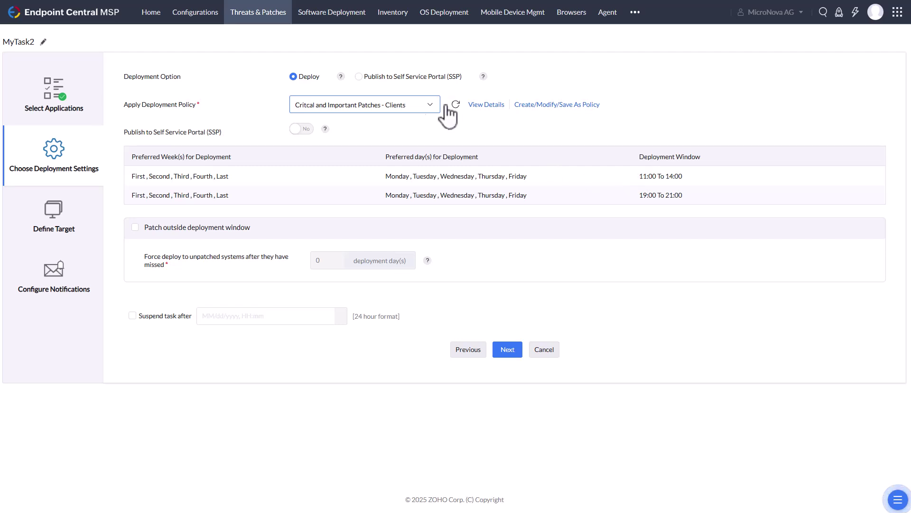
{"action": "left_click", "coordinate": [359, 77]}
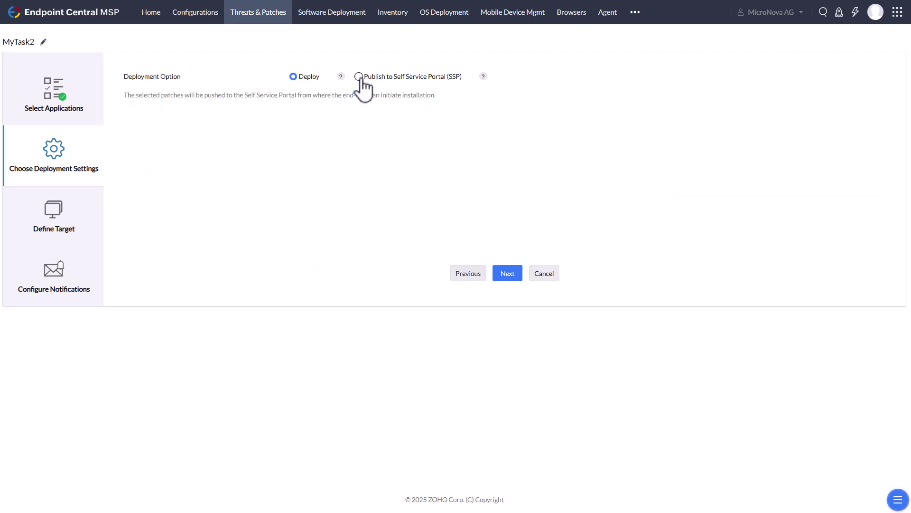
{"action": "left_click", "coordinate": [299, 80]}
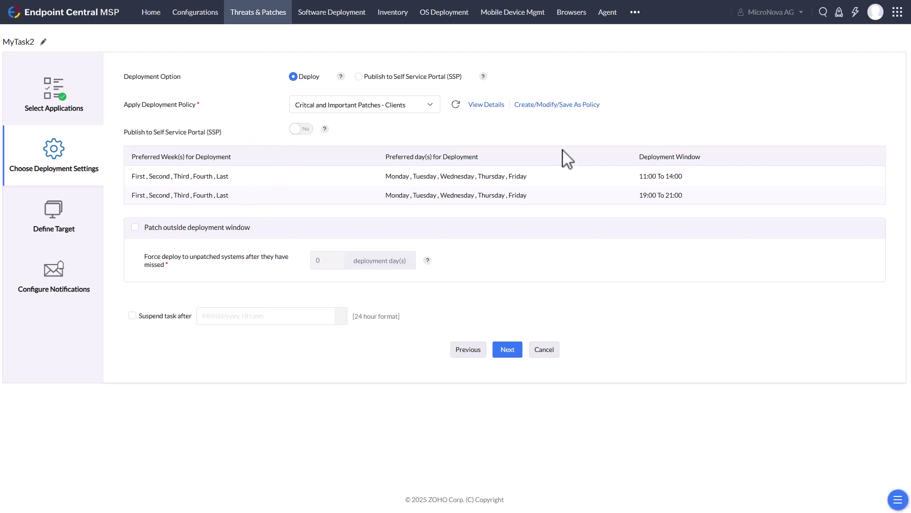
Start a new deployment policy from the task's deployment settings and name it "Patches Clients"
{"action": "left_click", "coordinate": [567, 106]}
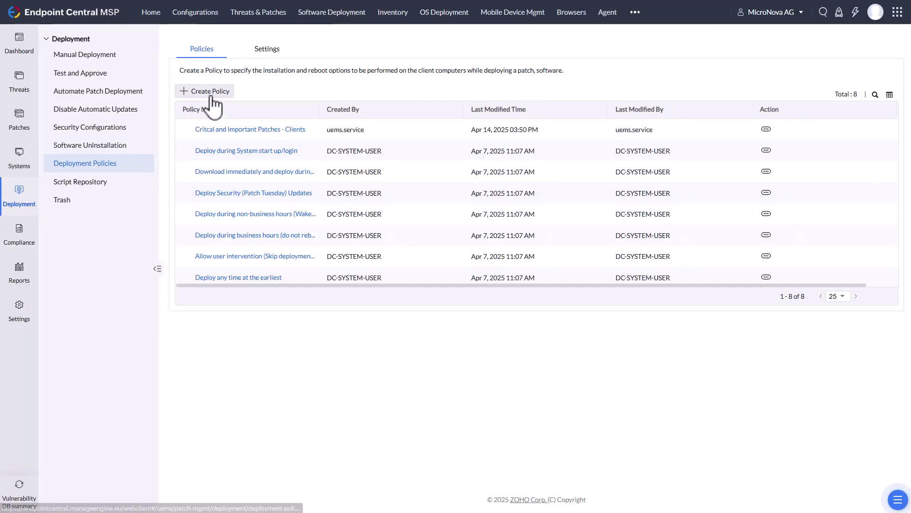
{"action": "left_click", "coordinate": [210, 90]}
{"action": "left_click", "coordinate": [52, 77]}
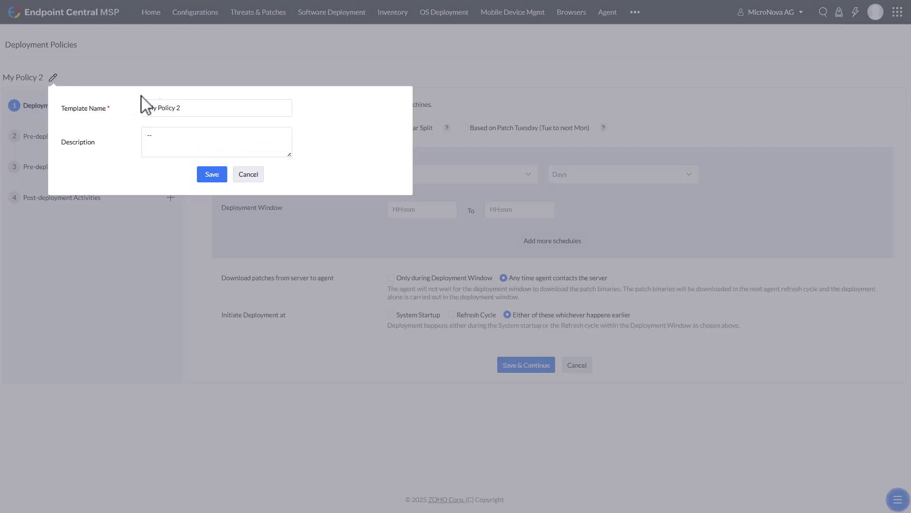
{"action": "triple_click", "coordinate": [142, 110]}
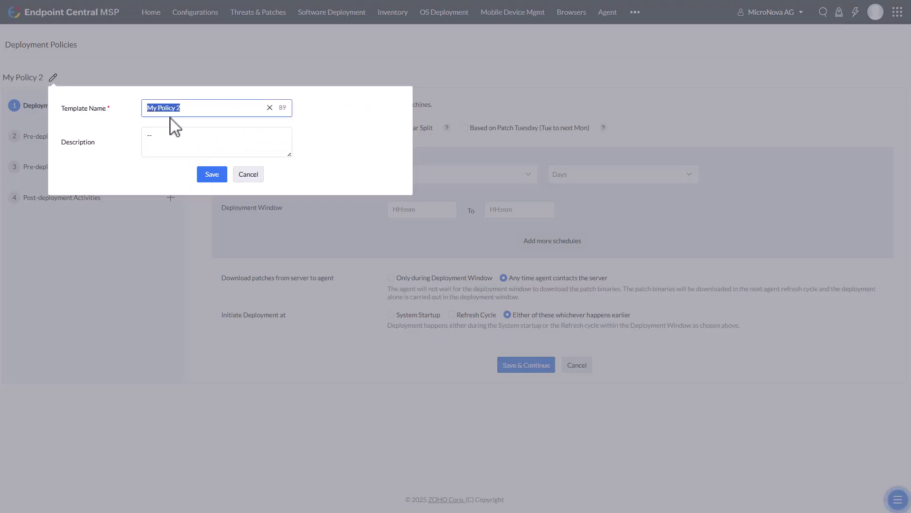
{"action": "type", "text": "Patches Clients"}
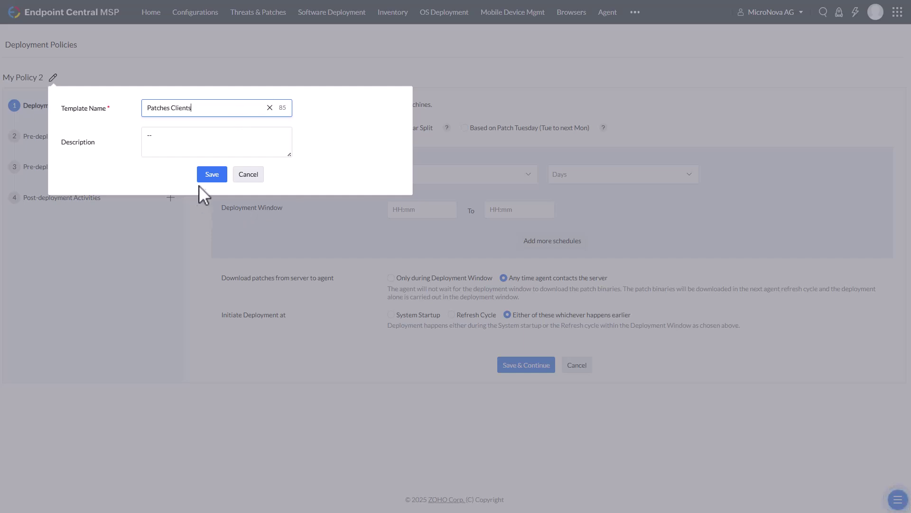
{"action": "left_click", "coordinate": [214, 176]}
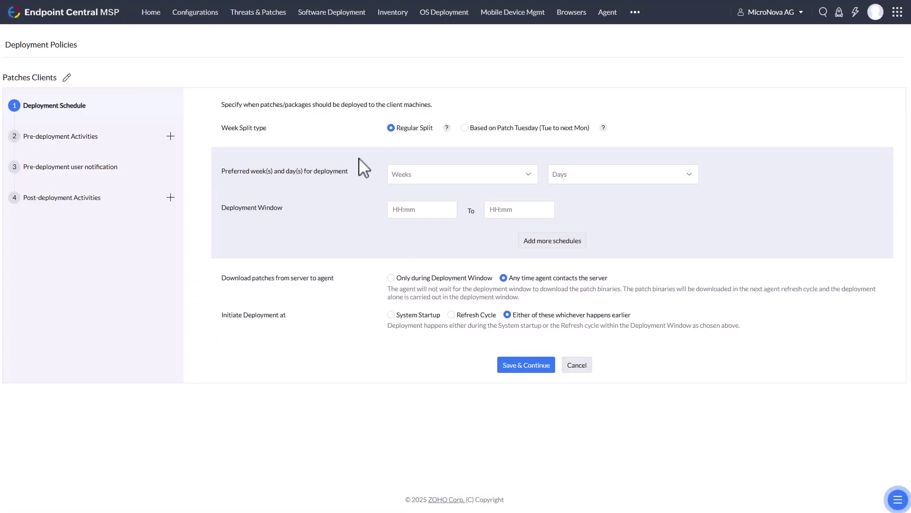
Check the week choices under the Patch Tuesday week split, and restore the Regular Split
{"action": "left_click", "coordinate": [495, 182]}
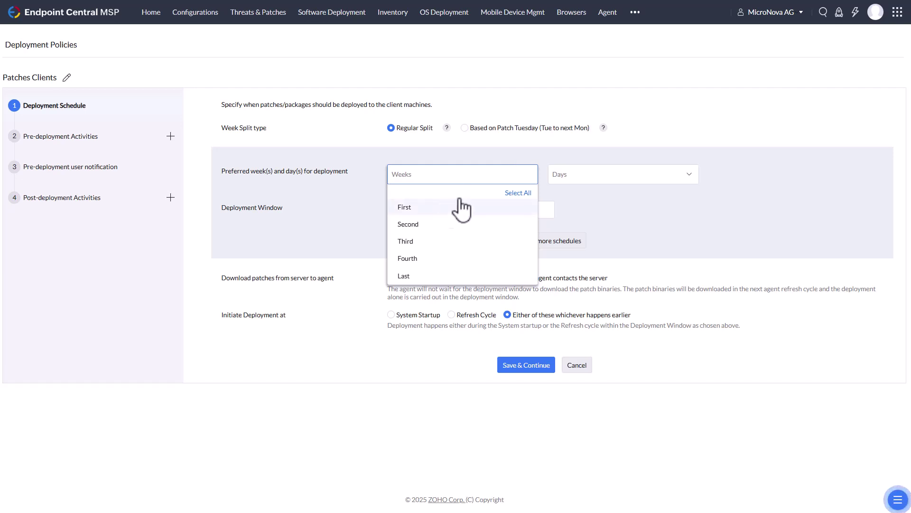
{"action": "left_click", "coordinate": [493, 137]}
{"action": "left_click", "coordinate": [491, 133]}
{"action": "left_click", "coordinate": [432, 174]}
{"action": "left_click", "coordinate": [408, 129]}
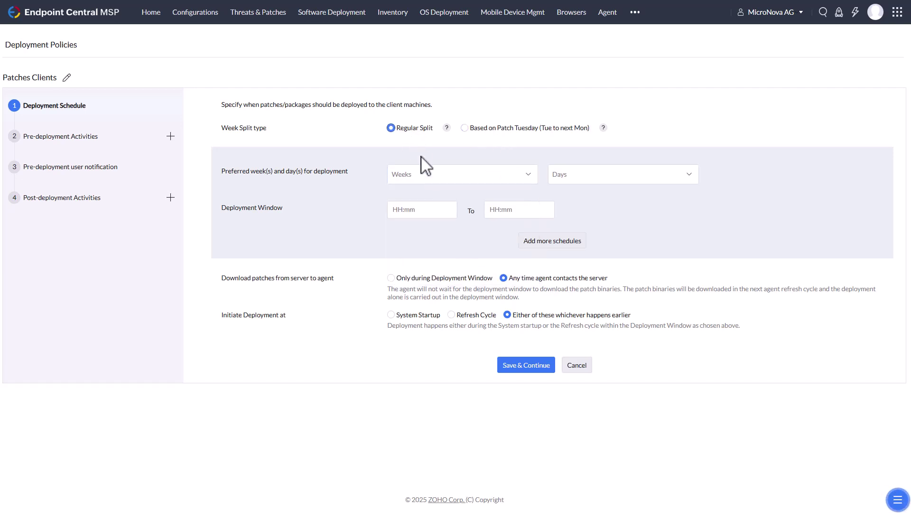
Select all weeks and the days Monday to Friday for the policy's first deployment schedule
{"action": "left_click", "coordinate": [434, 175]}
{"action": "left_click", "coordinate": [516, 193]}
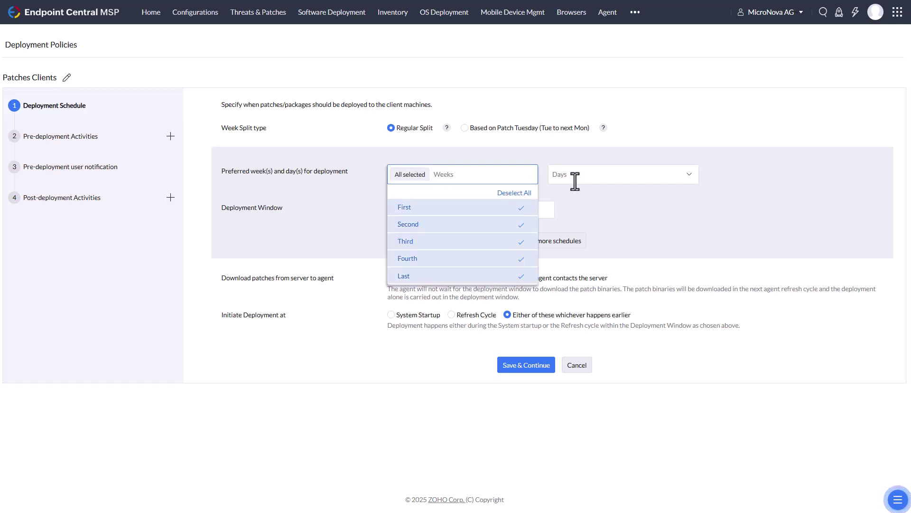
{"action": "left_click", "coordinate": [575, 181]}
{"action": "left_click", "coordinate": [678, 194]}
{"action": "left_click", "coordinate": [627, 209]}
{"action": "scroll", "coordinate": [626, 266], "scroll_direction": "down", "scroll_amount": 1}
{"action": "left_click", "coordinate": [593, 306]}
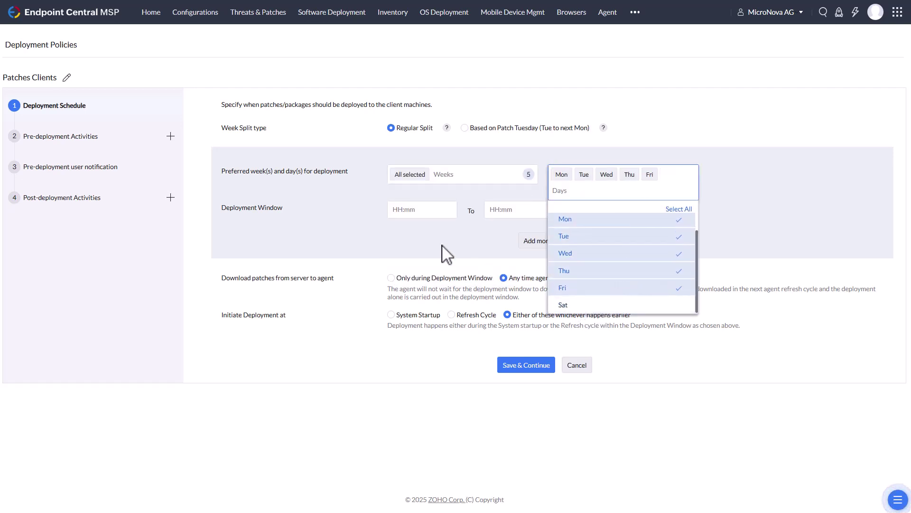
{"action": "left_click", "coordinate": [345, 224]}
Set the deployment window from 11:00 to 14:00 and add it to the policy as the first schedule
{"action": "left_click", "coordinate": [398, 212]}
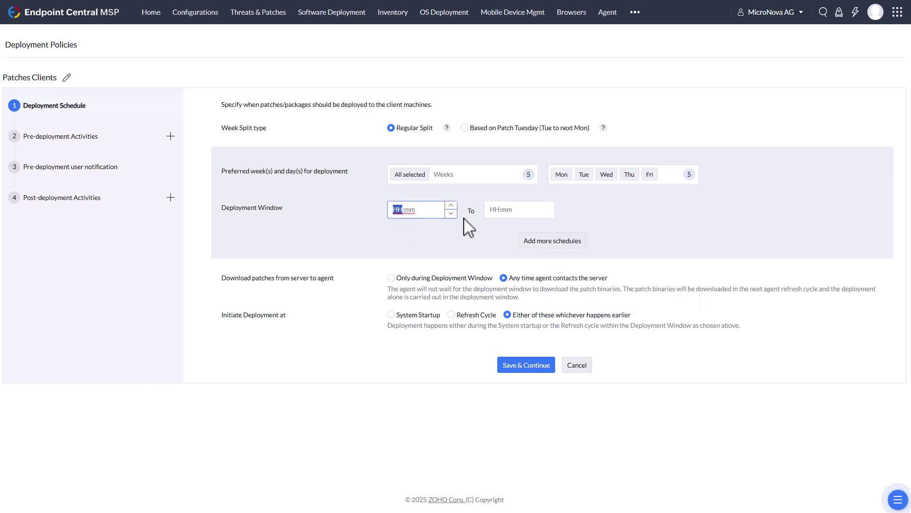
{"action": "key", "text": "Tab"}
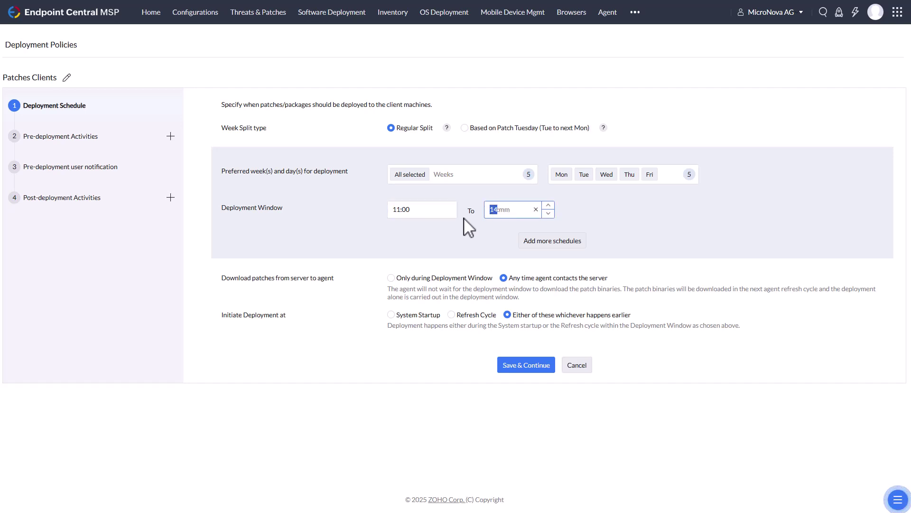
{"action": "left_click", "coordinate": [569, 239]}
Select all weeks and the days Monday to Friday for a second deployment schedule
{"action": "left_click", "coordinate": [471, 246]}
{"action": "left_click", "coordinate": [517, 264]}
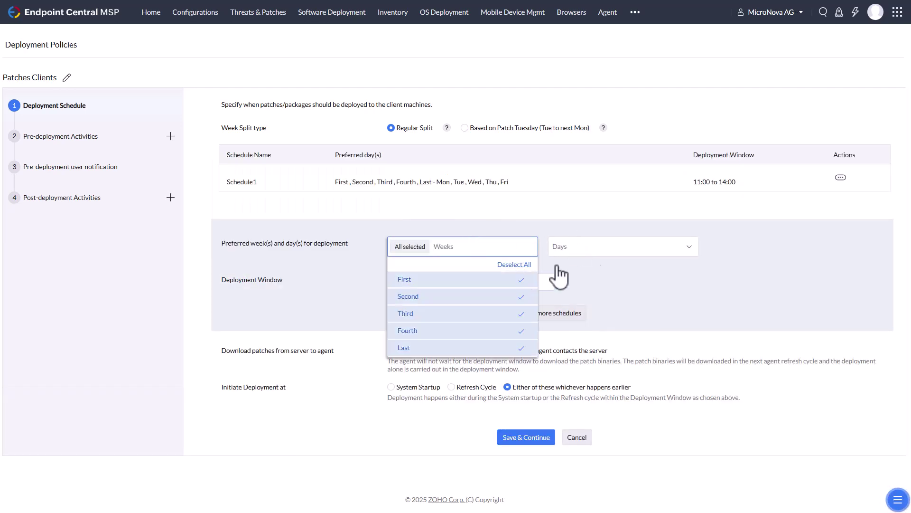
{"action": "left_click", "coordinate": [593, 249]}
{"action": "left_click", "coordinate": [678, 264]}
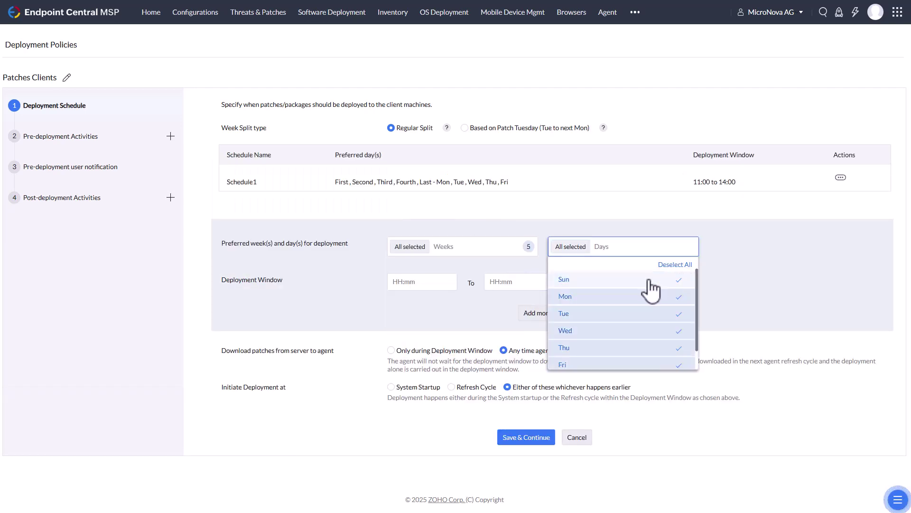
{"action": "left_click", "coordinate": [650, 283]}
{"action": "scroll", "coordinate": [617, 351], "scroll_direction": "down", "scroll_amount": 1}
{"action": "left_click", "coordinate": [587, 376]}
{"action": "left_click", "coordinate": [377, 284]}
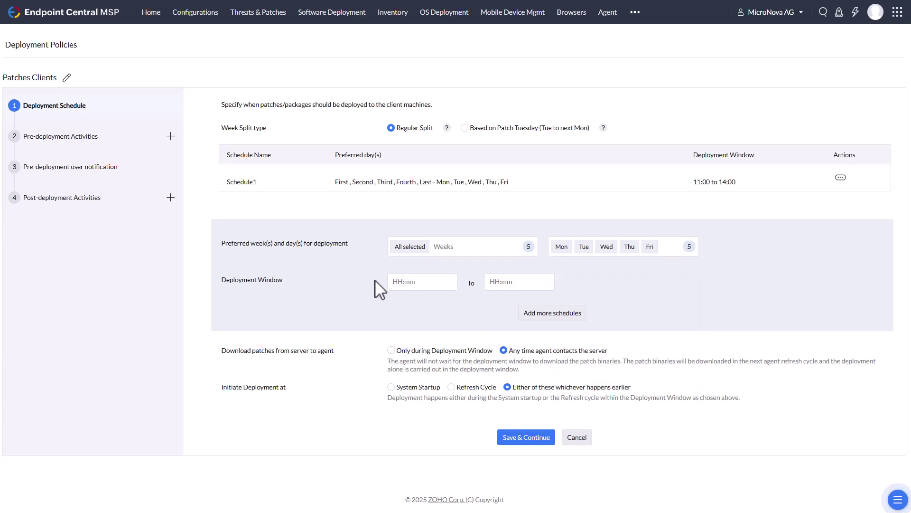
Set the second deployment window from 18:00 to 20:00 and add that schedule to the policy
{"action": "left_click", "coordinate": [394, 282]}
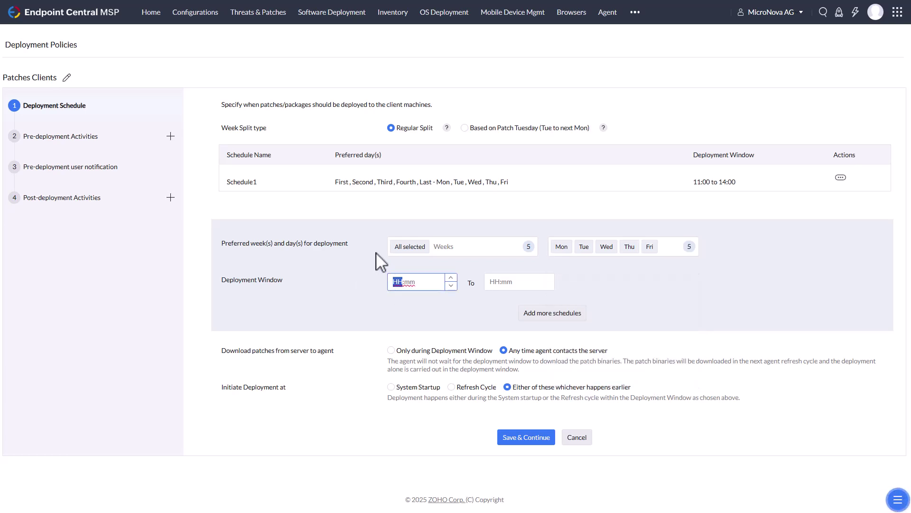
{"action": "type", "text": "18:00"}
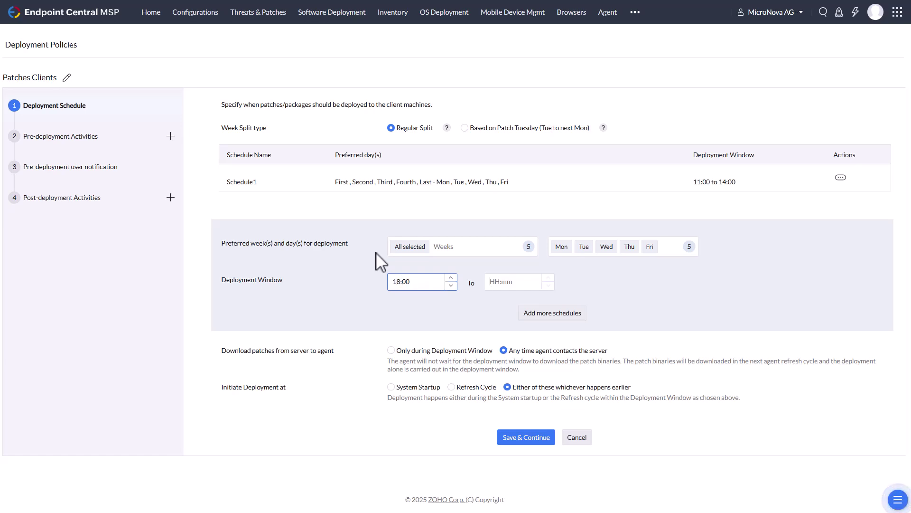
{"action": "key", "text": "Tab"}
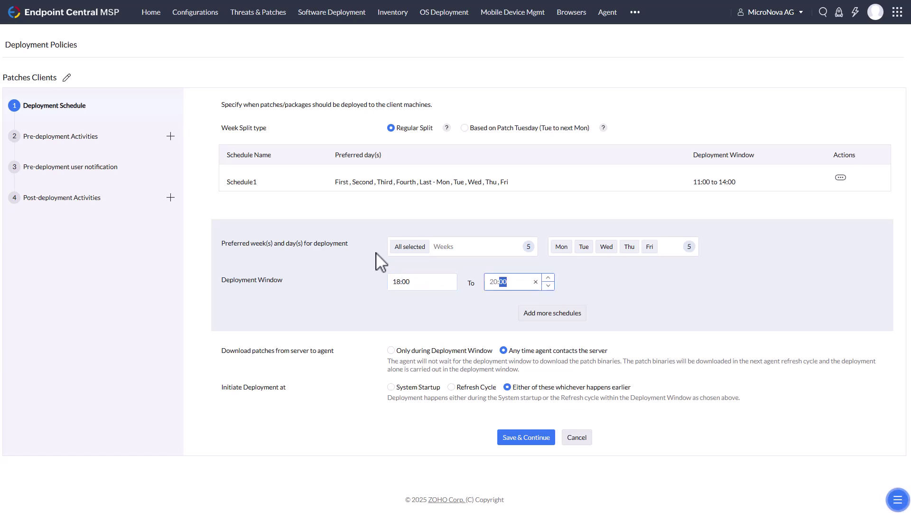
{"action": "left_click", "coordinate": [567, 314]}
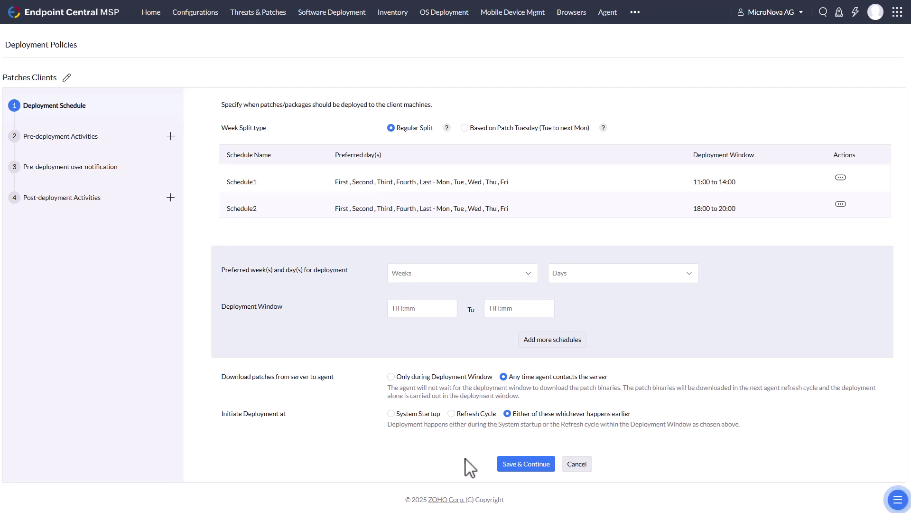
Save the deployment schedule, view the available pre-deployment activities, and open the pre-deployment user notification settings
{"action": "left_click", "coordinate": [517, 465]}
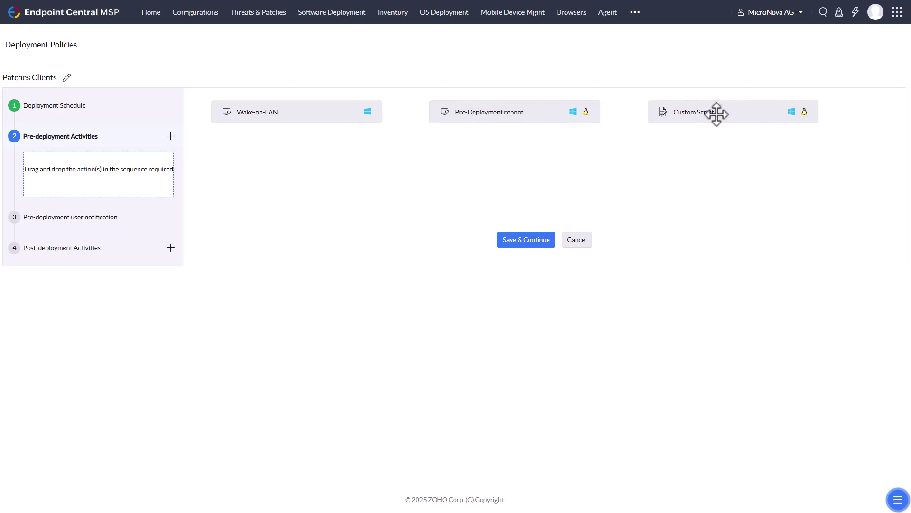
{"action": "left_click_drag", "start_coordinate": [716, 114], "coordinate": [691, 114]}
{"action": "left_click", "coordinate": [112, 217]}
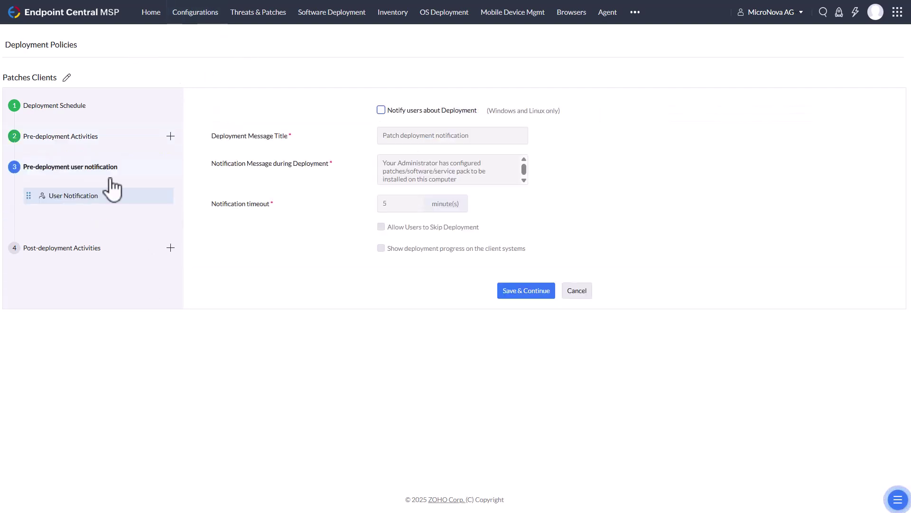
Enable user notification with skipping allowed, forced deployment after 3 days, and deployment progress shown on client systems
{"action": "left_click", "coordinate": [381, 110]}
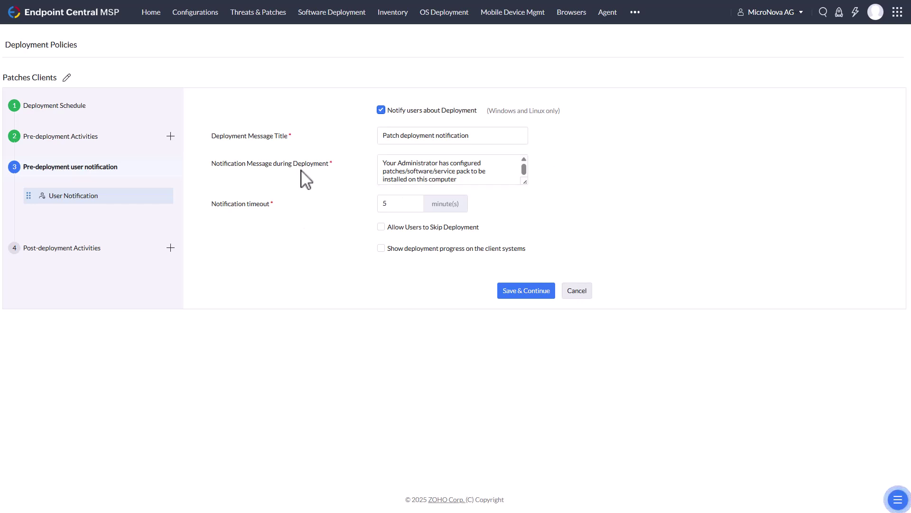
{"action": "left_click", "coordinate": [381, 228]}
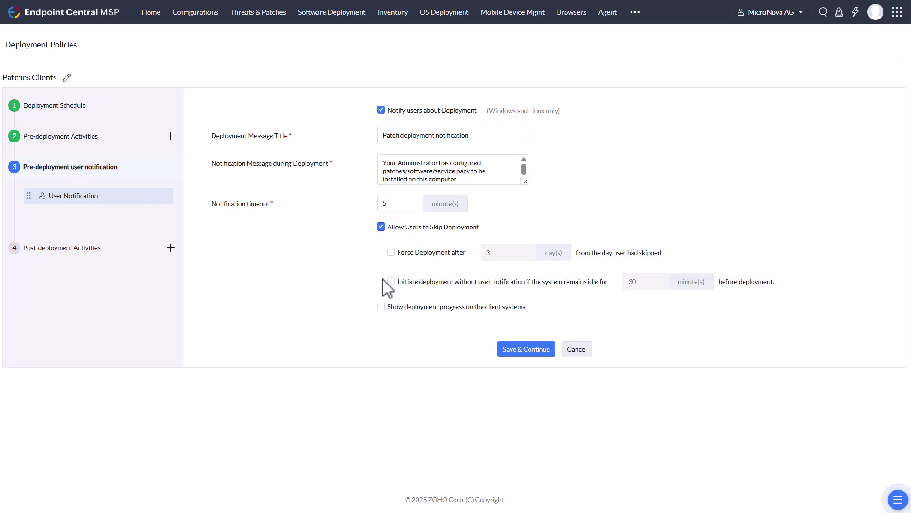
{"action": "left_click", "coordinate": [391, 252]}
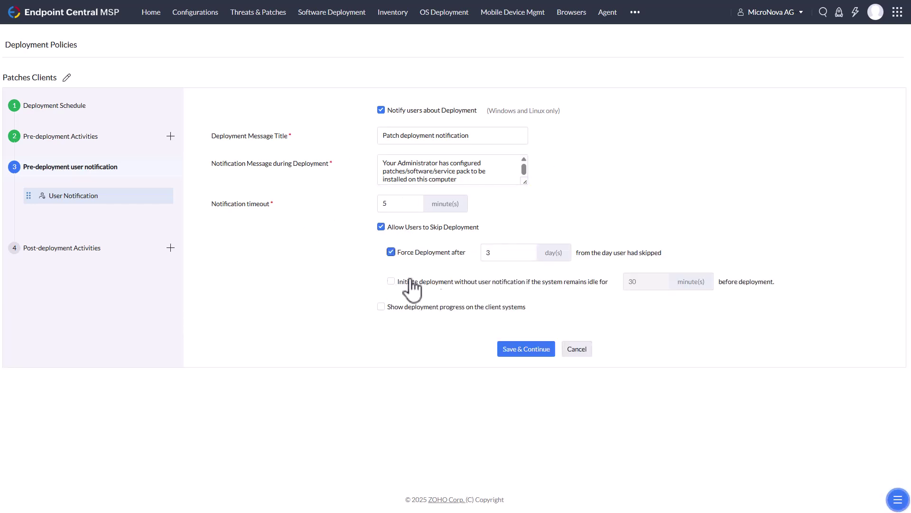
{"action": "left_click", "coordinate": [381, 307]}
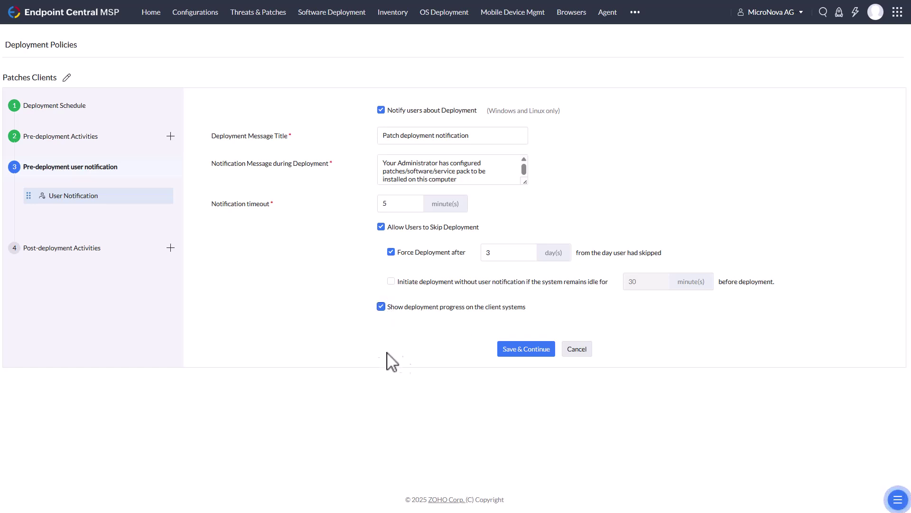
Turn off the deployment user notification, and add Post Reboot / Shutdown as a post-deployment activity
{"action": "left_click", "coordinate": [382, 111]}
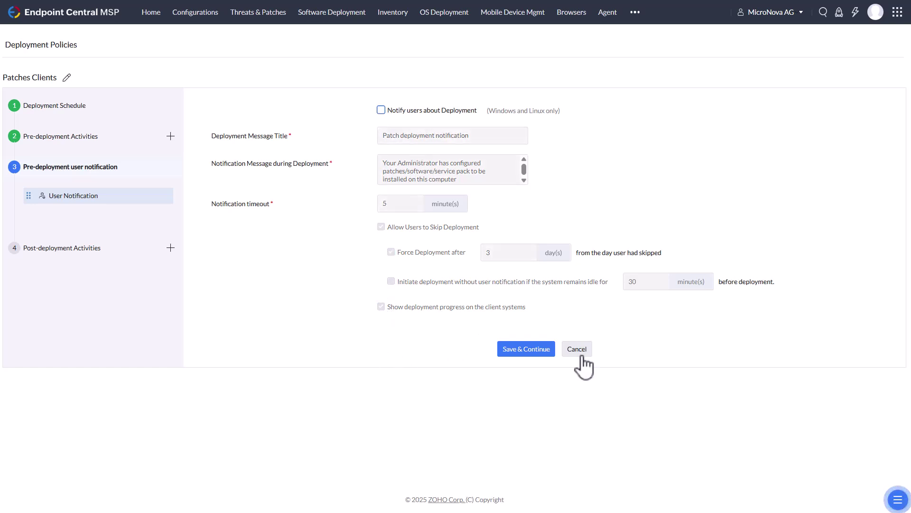
{"action": "left_click", "coordinate": [534, 350]}
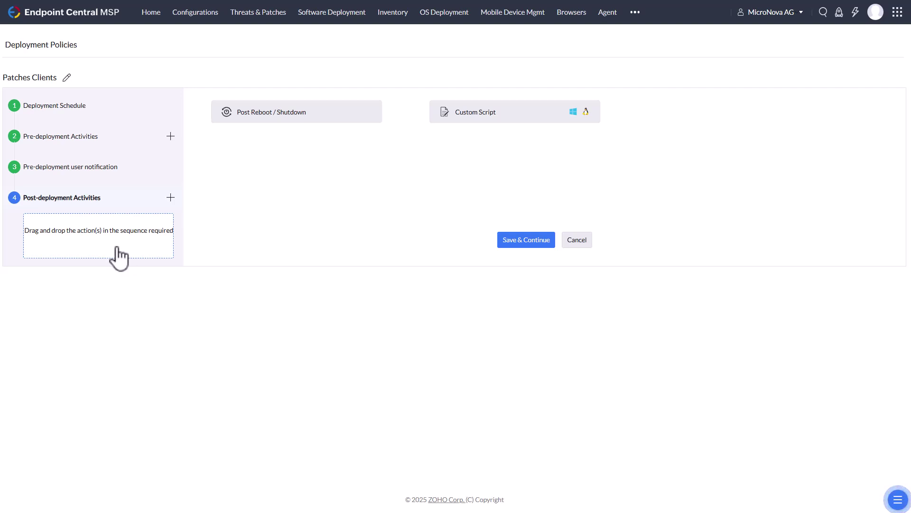
{"action": "left_click_drag", "start_coordinate": [323, 112], "coordinate": [93, 249]}
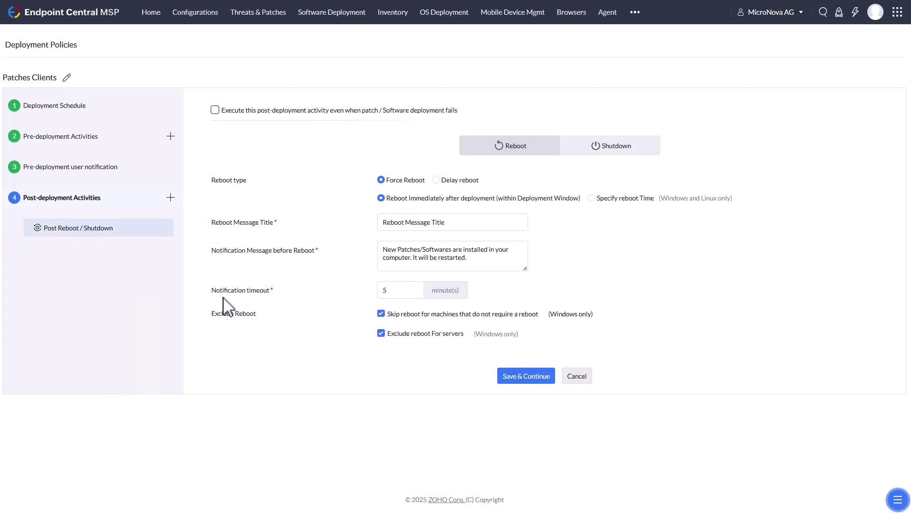
Explore the Delay reboot and Delay shutdown options, and choose Force Shutdown with Restart and then Shutdown enabled
{"action": "left_click", "coordinate": [436, 180]}
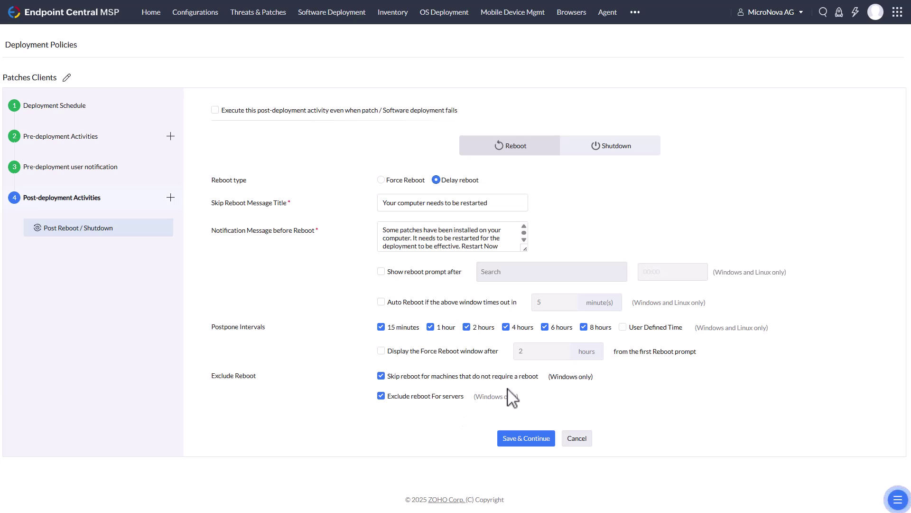
{"action": "left_click", "coordinate": [618, 159]}
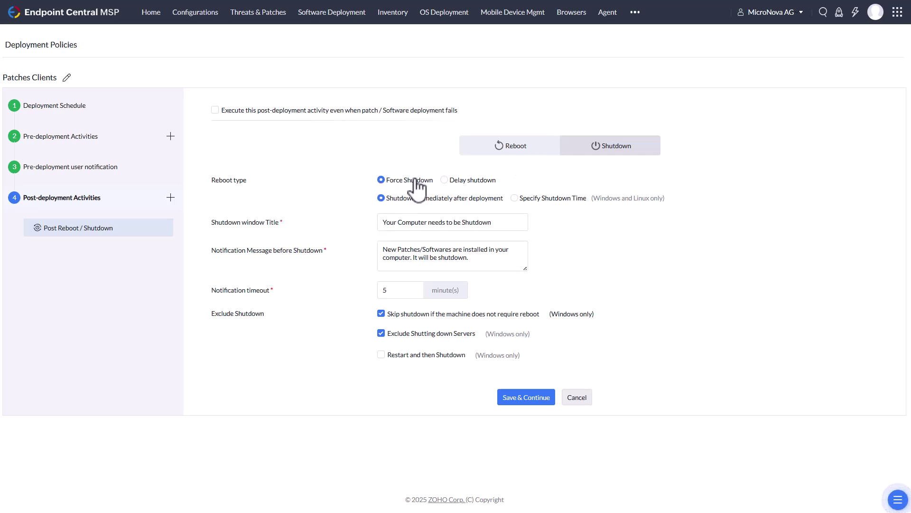
{"action": "left_click", "coordinate": [458, 183]}
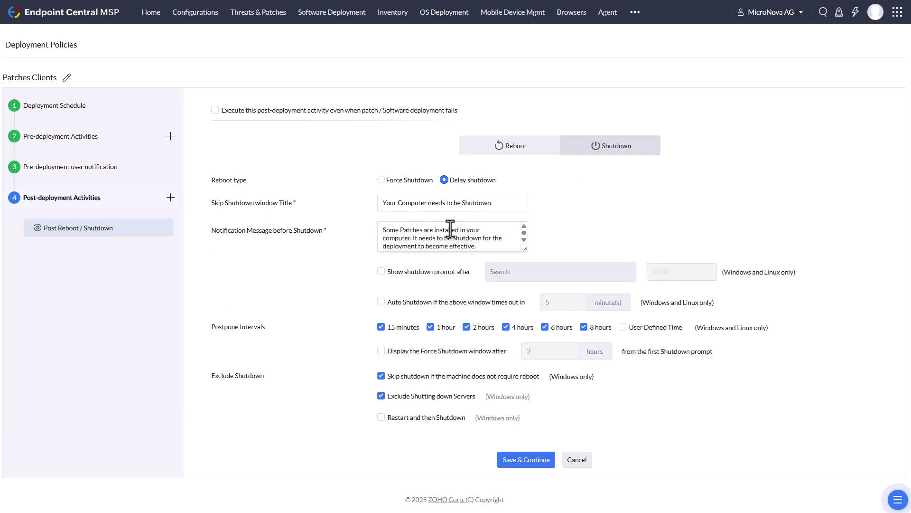
{"action": "left_click", "coordinate": [393, 182]}
{"action": "left_click", "coordinate": [381, 355]}
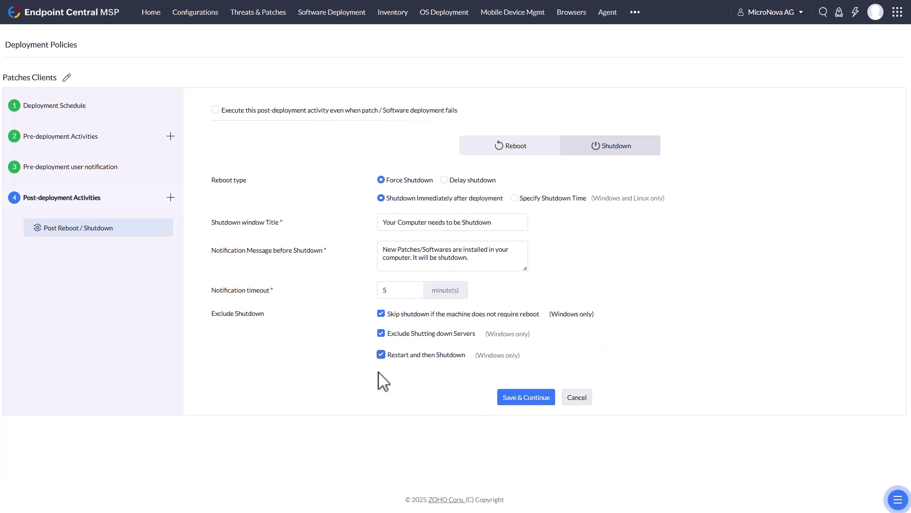
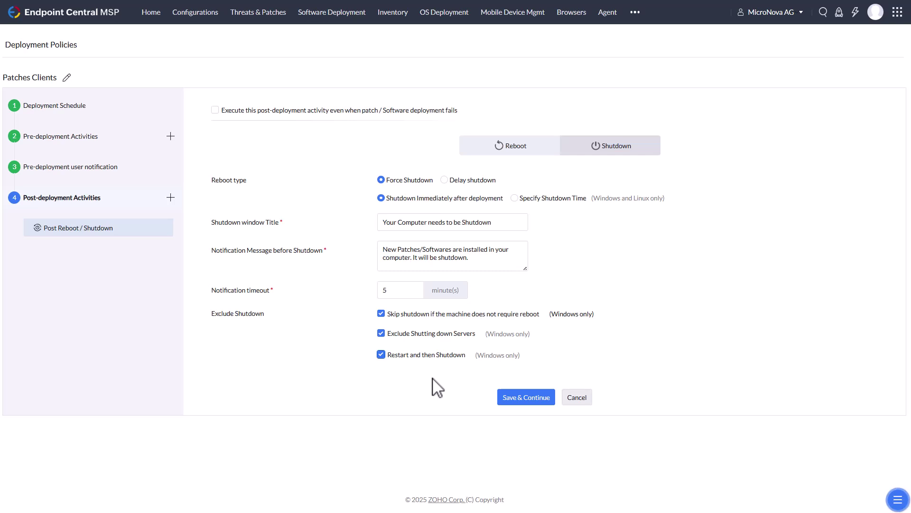
Remove the Post Reboot / Shutdown activity, and discard the new policy to return to MyTask2's deployment settings
{"action": "left_click", "coordinate": [163, 229]}
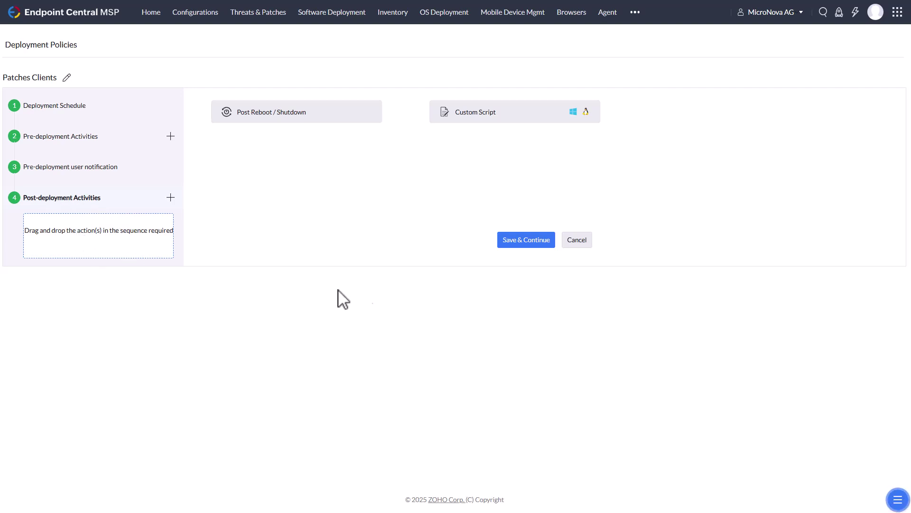
{"action": "left_click", "coordinate": [576, 239]}
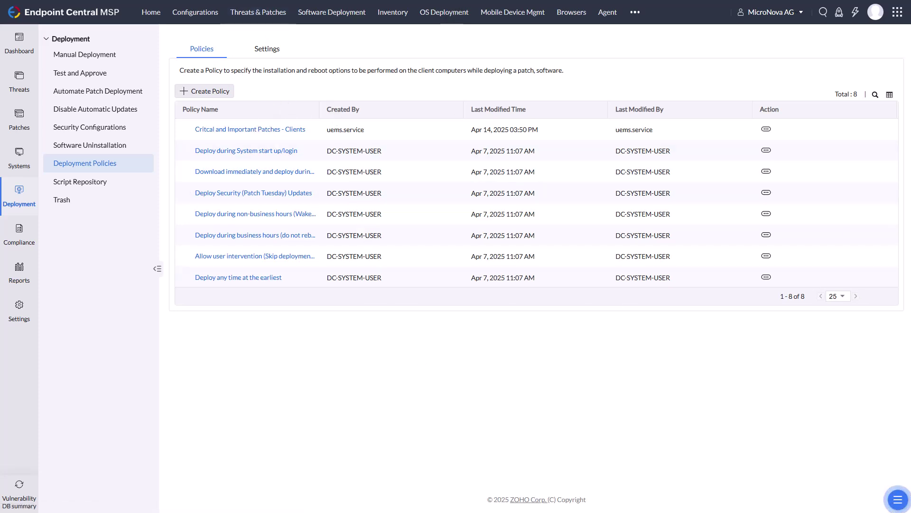
{"action": "key", "text": "ctrl+w"}
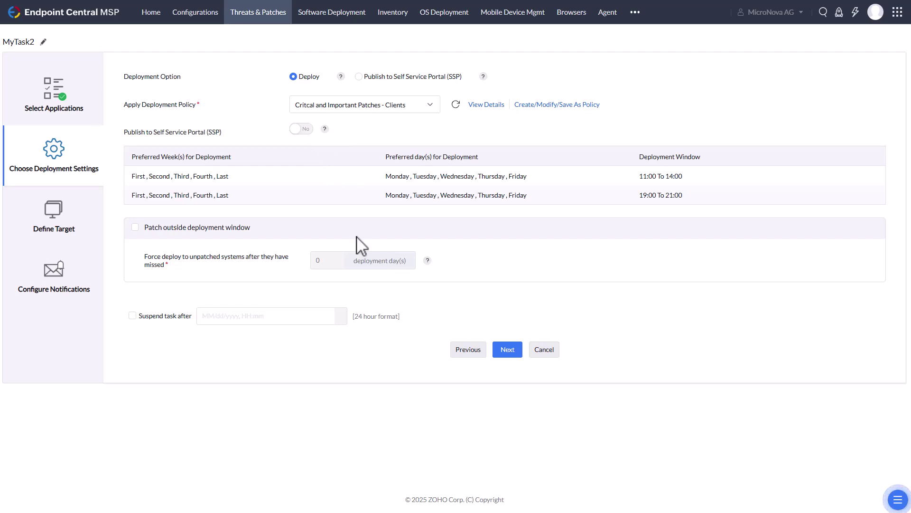
Keep the Critcal and Important Patches - Clients deployment policy, and target the MicroNovaAG Default Remote Office in MyTask2
{"action": "left_click", "coordinate": [436, 106]}
{"action": "left_click", "coordinate": [435, 106]}
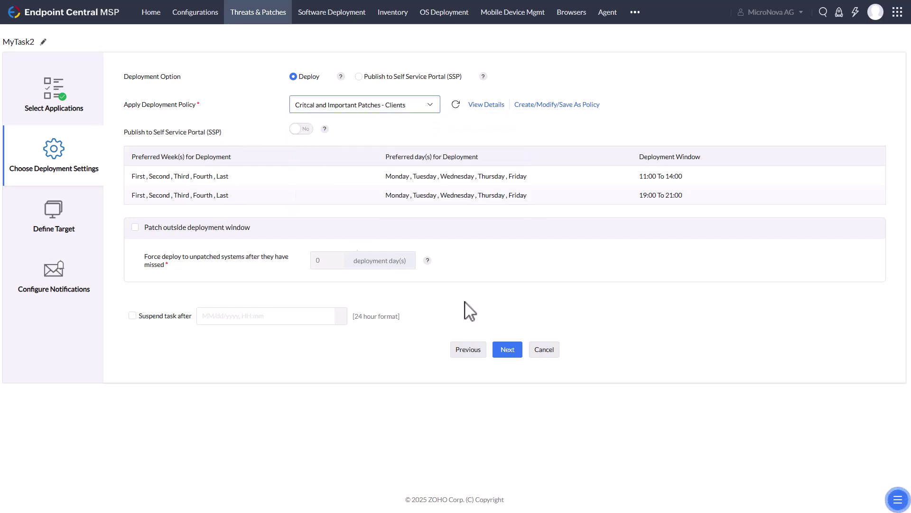
{"action": "left_click", "coordinate": [515, 353]}
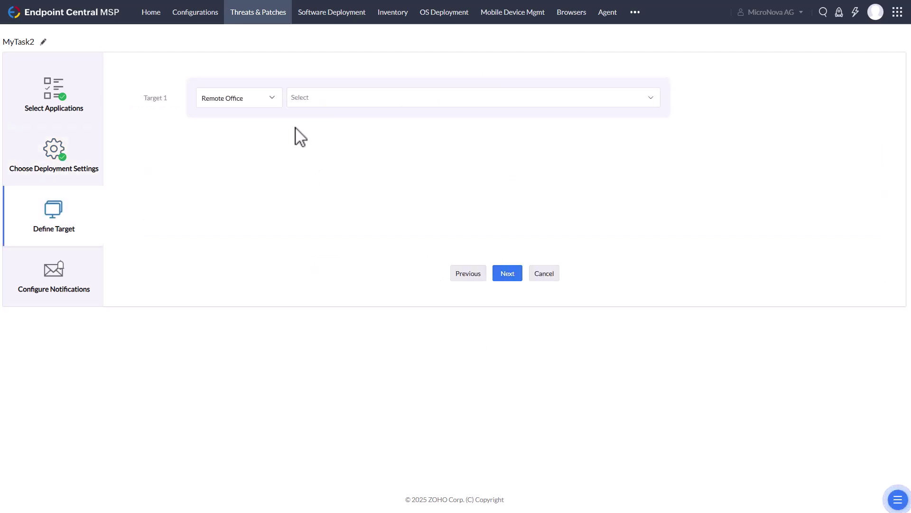
{"action": "left_click", "coordinate": [279, 107]}
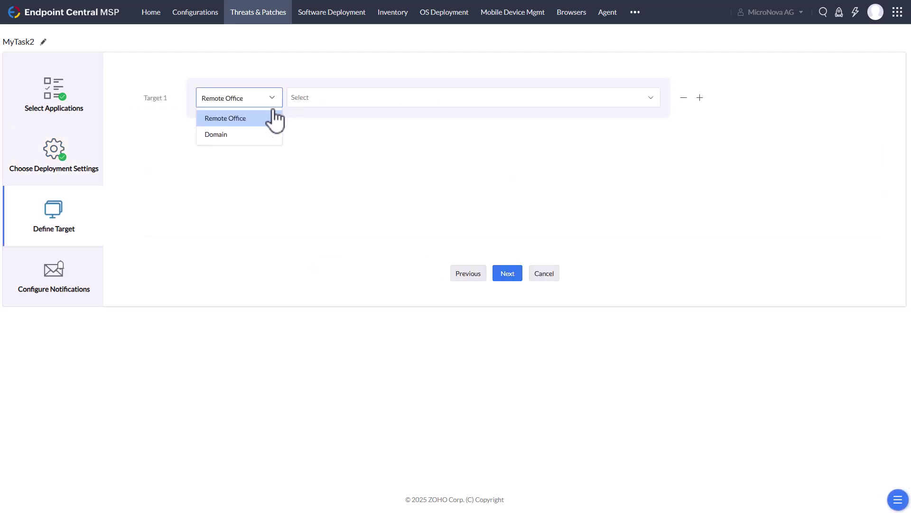
{"action": "left_click", "coordinate": [259, 119]}
{"action": "left_click", "coordinate": [327, 97]}
{"action": "left_click", "coordinate": [341, 141]}
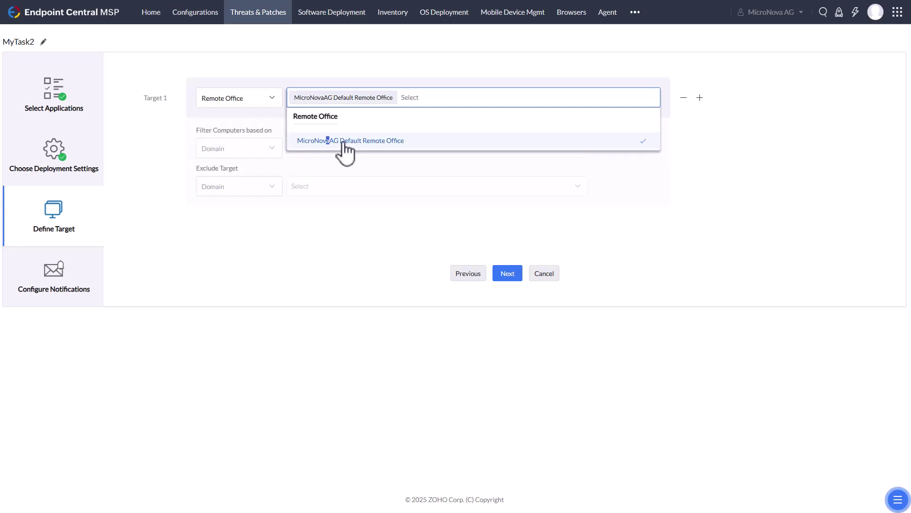
Filter the remote office target by Computer, choosing WIN11CL02
{"action": "left_click", "coordinate": [277, 151]}
{"action": "left_click", "coordinate": [260, 184]}
{"action": "left_click", "coordinate": [335, 150]}
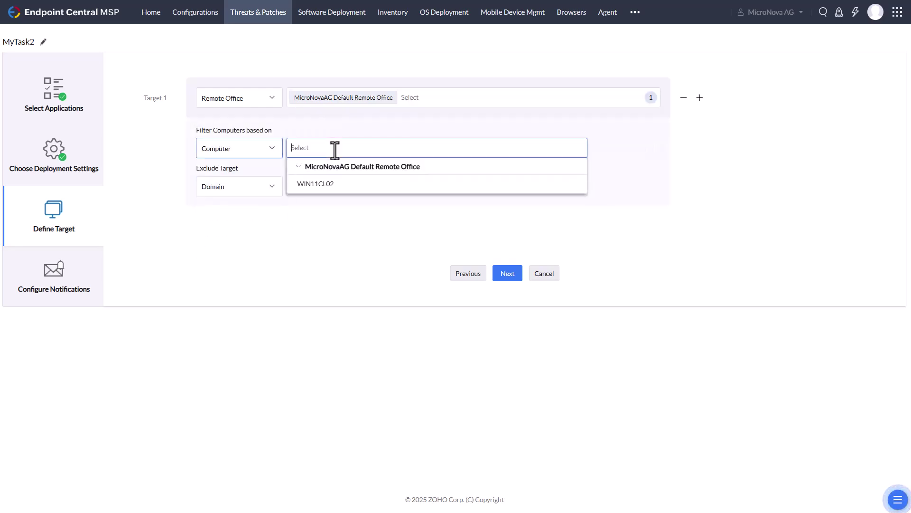
{"action": "left_click", "coordinate": [326, 184]}
{"action": "left_click", "coordinate": [233, 249]}
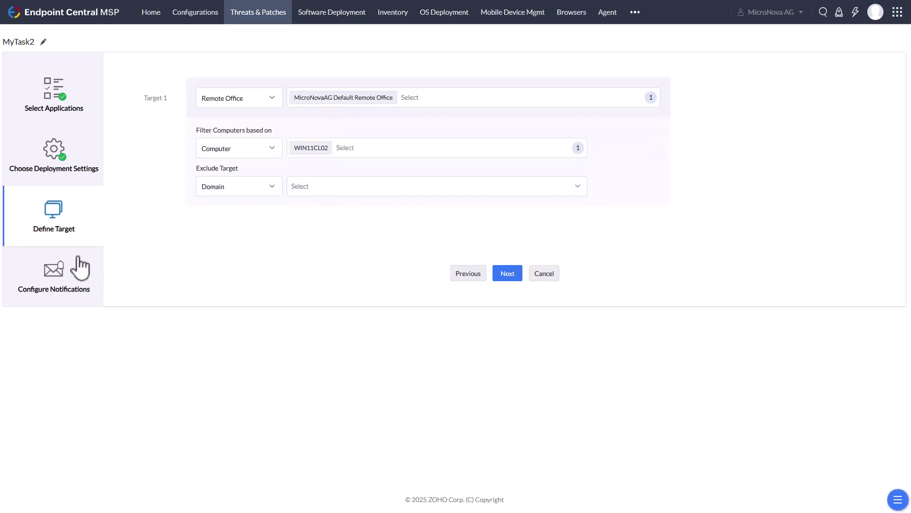
Try out MyTask2's download/deployment failure and deployment status notifications, turn both off again, and cancel the task
{"action": "left_click", "coordinate": [508, 273]}
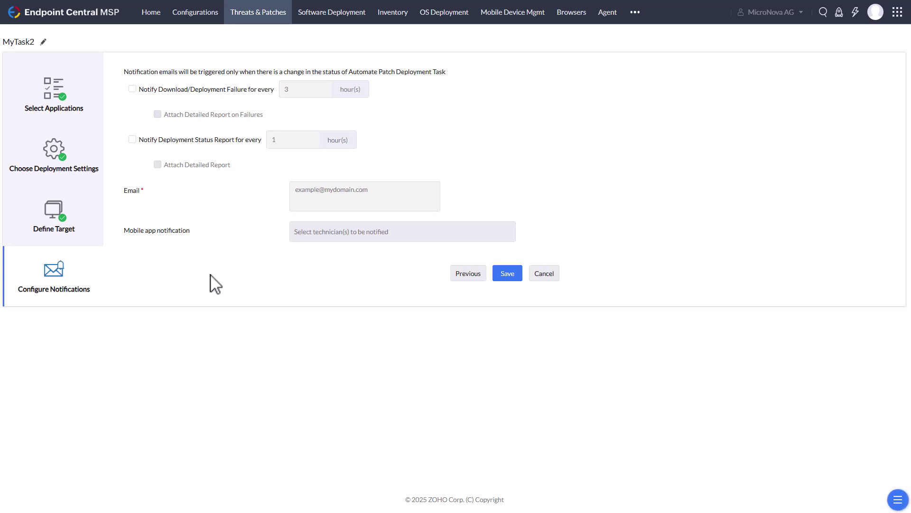
{"action": "left_click", "coordinate": [133, 89]}
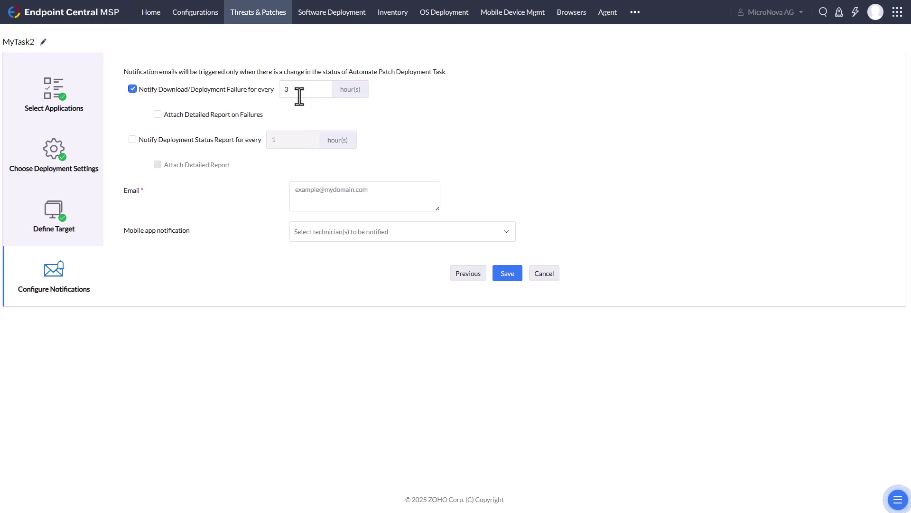
{"action": "left_click", "coordinate": [132, 139]}
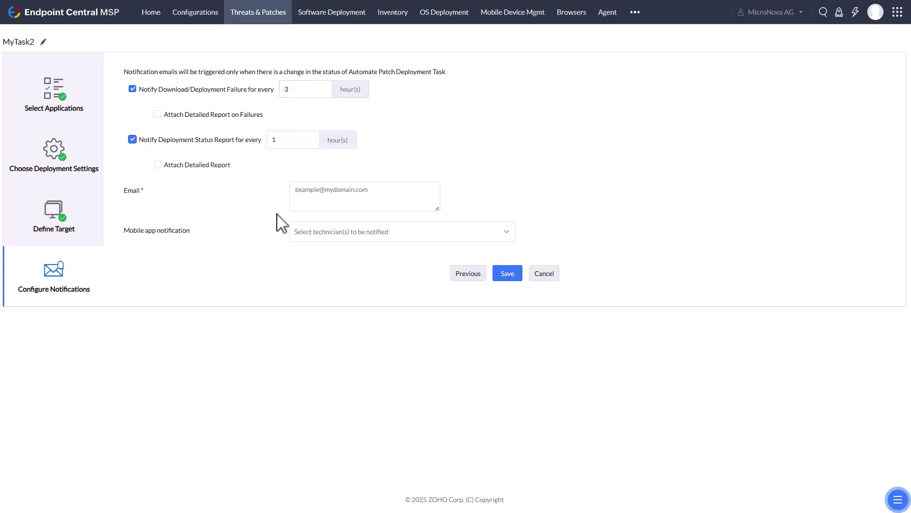
{"action": "left_click", "coordinate": [132, 89]}
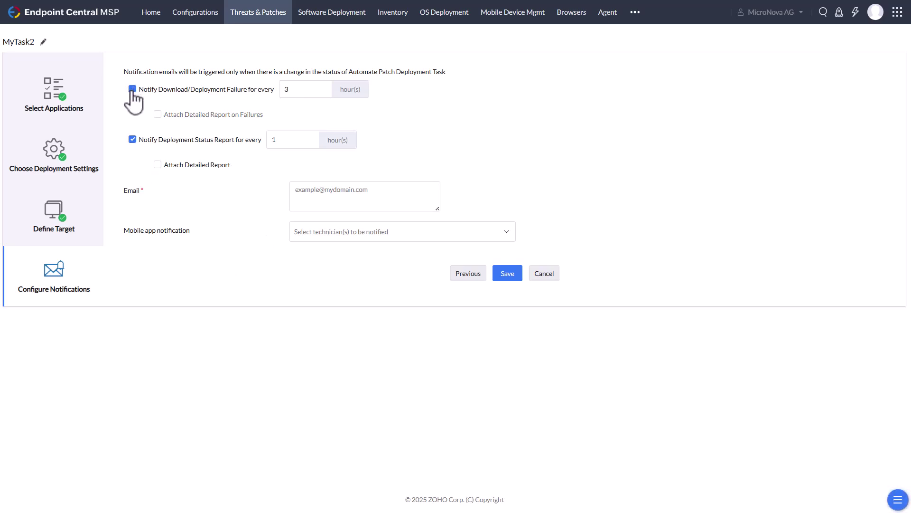
{"action": "left_click", "coordinate": [133, 140]}
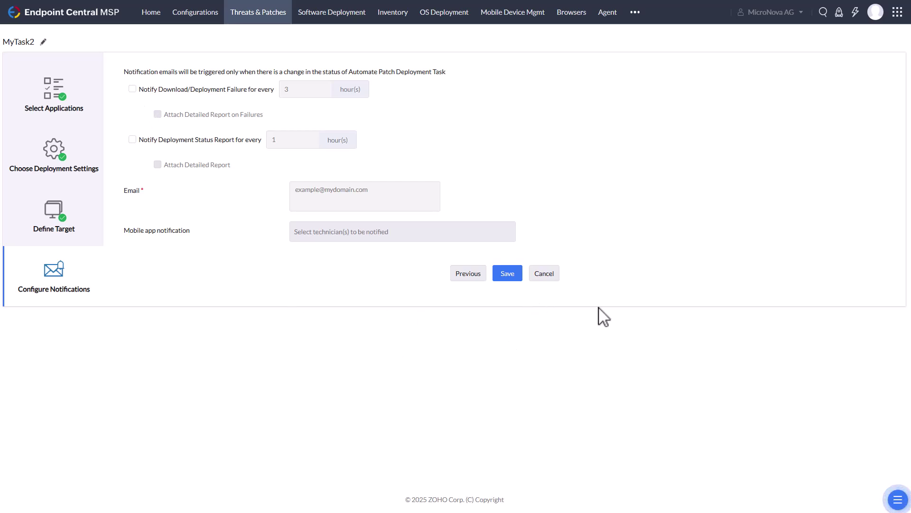
{"action": "left_click", "coordinate": [545, 273]}
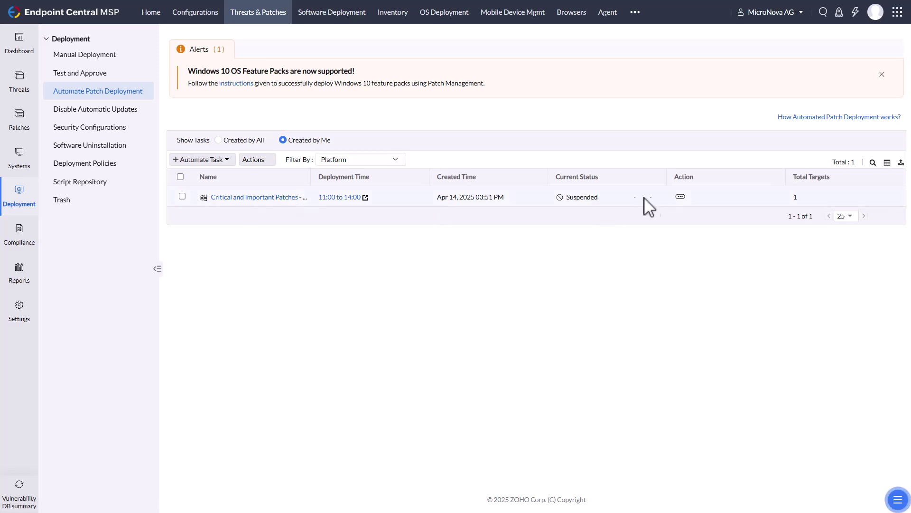
Resume the suspended Critical and Important Patches - Clients automated deployment task
{"action": "left_click", "coordinate": [681, 197]}
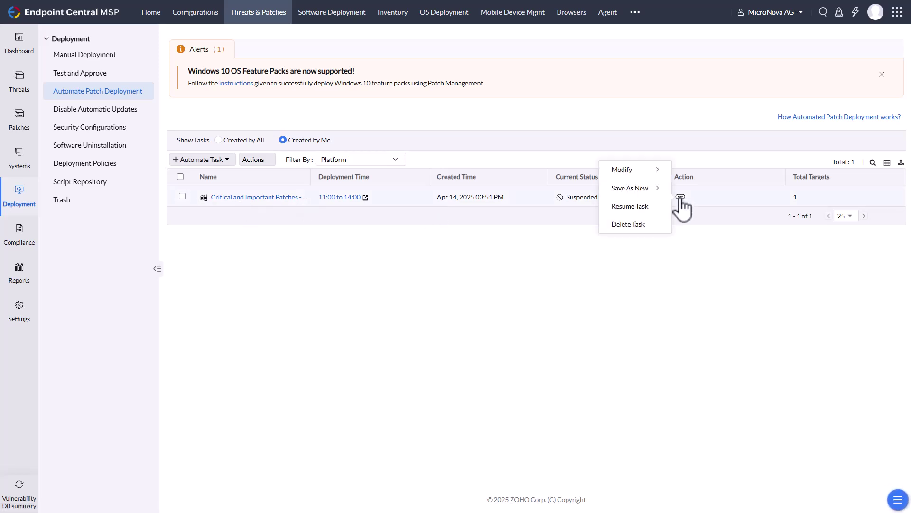
{"action": "left_click", "coordinate": [648, 207]}
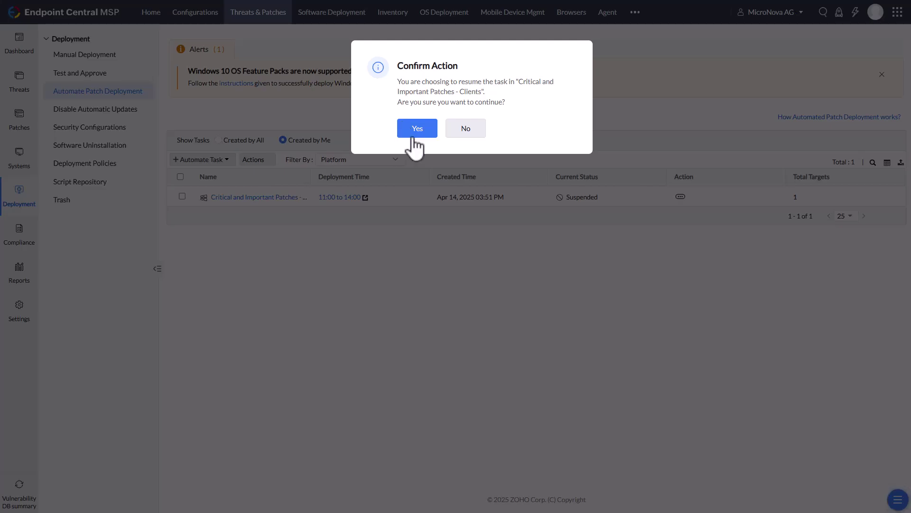
{"action": "left_click", "coordinate": [416, 135]}
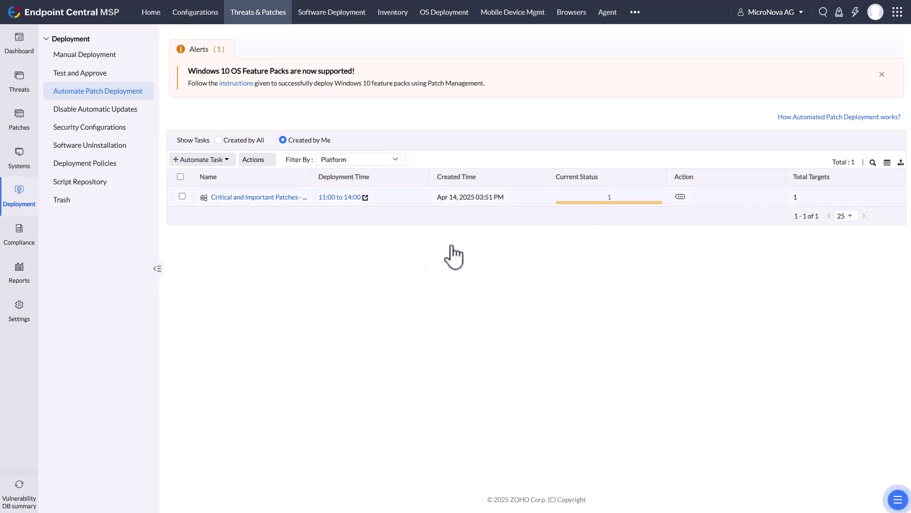
Check the Save As New options, Without Target and With All Targets, available for the resumed deployment task
{"action": "left_click", "coordinate": [680, 196]}
{"action": "mouse_move", "coordinate": [658, 192]}
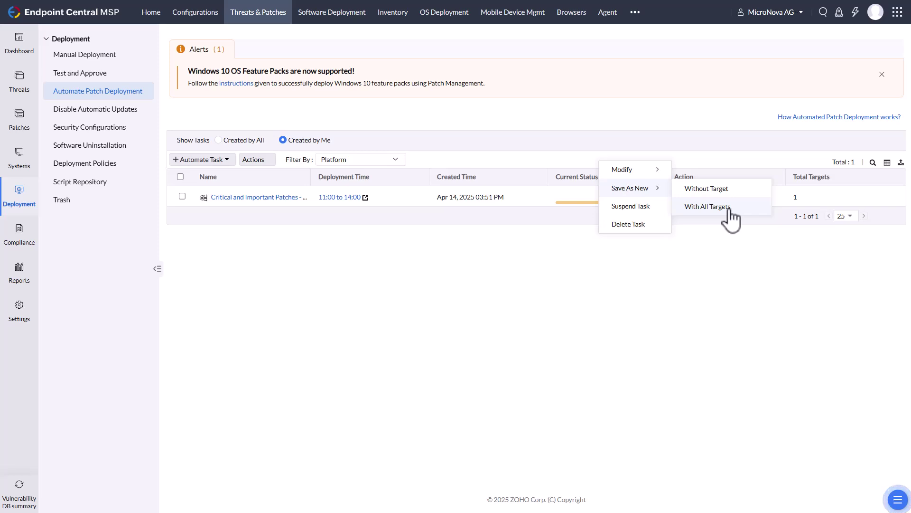
{"action": "left_click", "coordinate": [681, 298]}
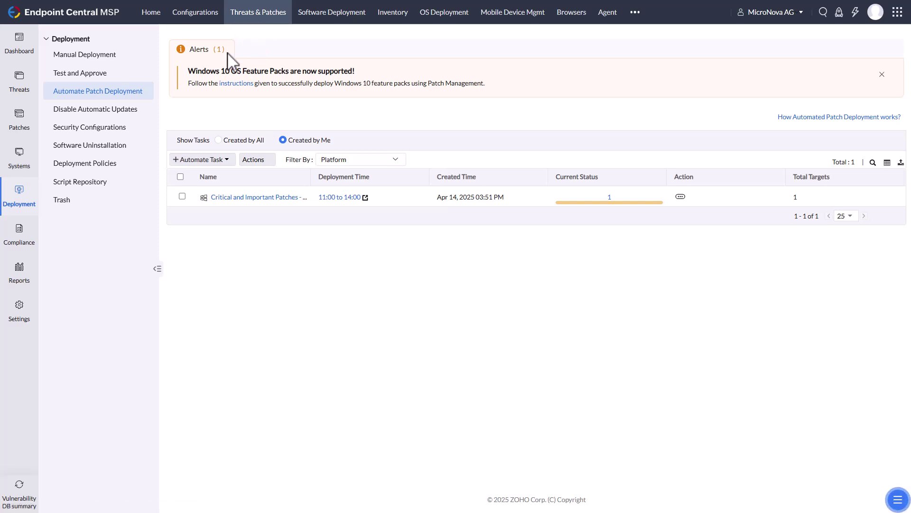
Switch to the threats view in Endpoint Central, and review the details of the Apache Tomcat vulnerability CVE-2020-11996
{"action": "left_click", "coordinate": [20, 90]}
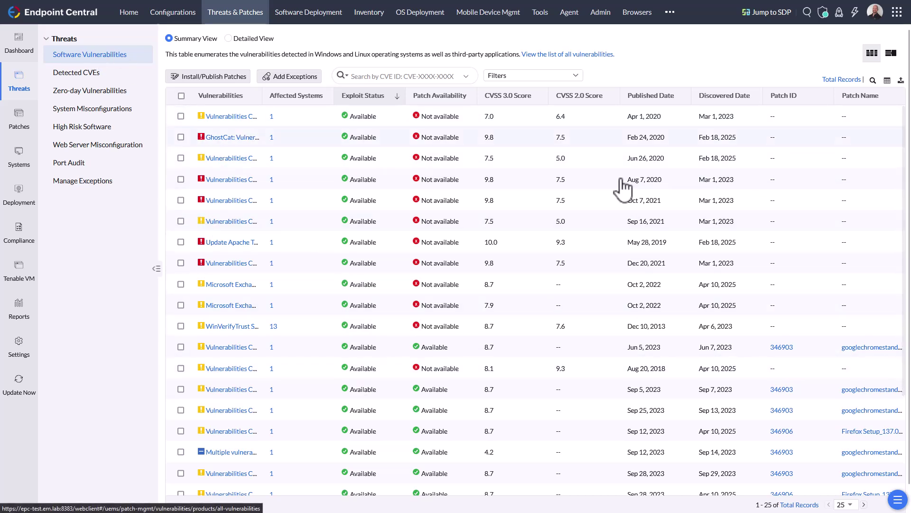
{"action": "left_click", "coordinate": [240, 159]}
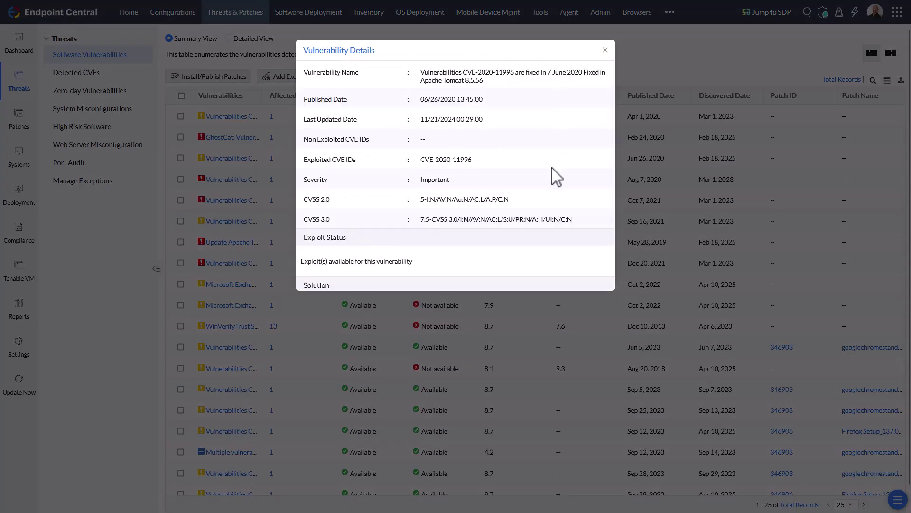
{"action": "scroll", "coordinate": [557, 163], "scroll_direction": "down", "scroll_amount": 2}
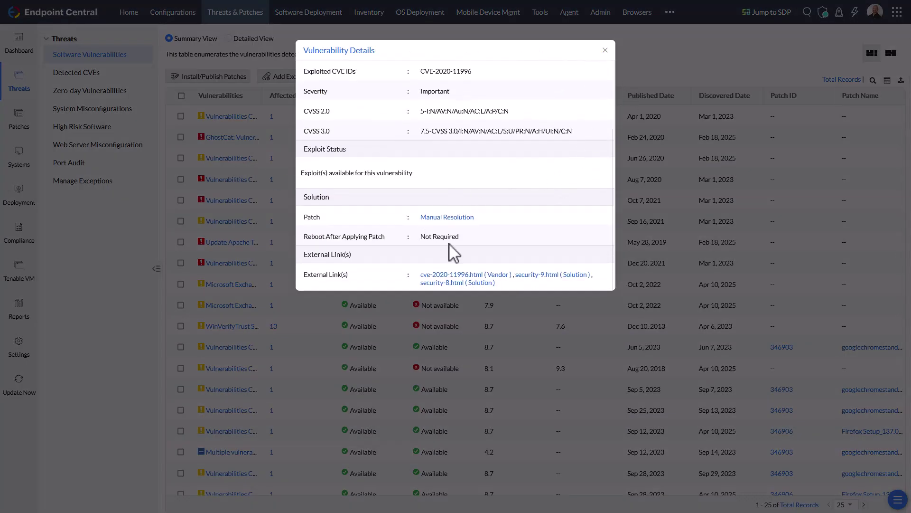
{"action": "left_click", "coordinate": [606, 51]}
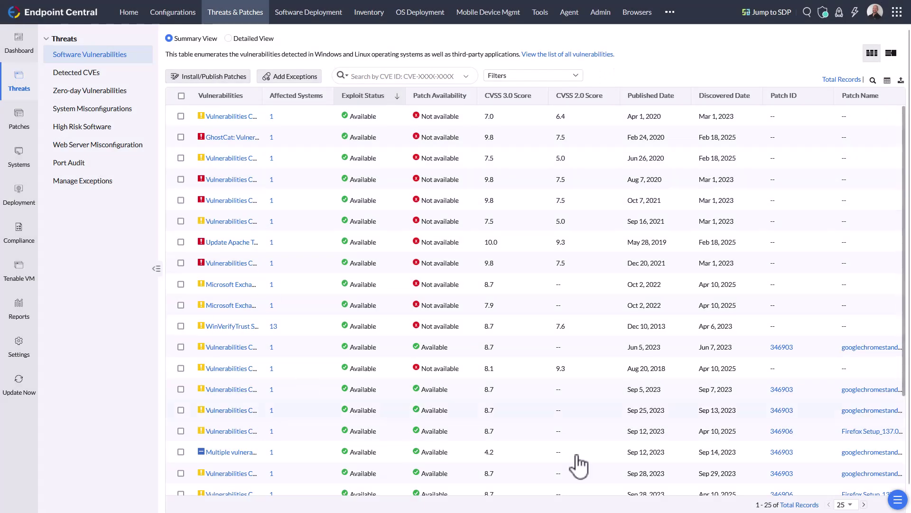
Show the software vulnerabilities grouped by product, and look through the product list
{"action": "left_click", "coordinate": [891, 53]}
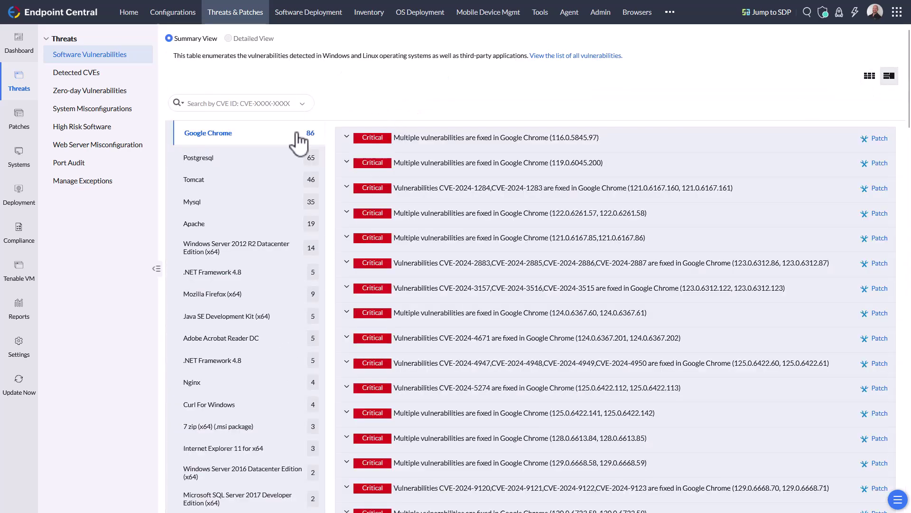
{"action": "scroll", "coordinate": [266, 389], "scroll_direction": "down", "scroll_amount": 2}
{"action": "scroll", "coordinate": [266, 389], "scroll_direction": "up", "scroll_amount": 2}
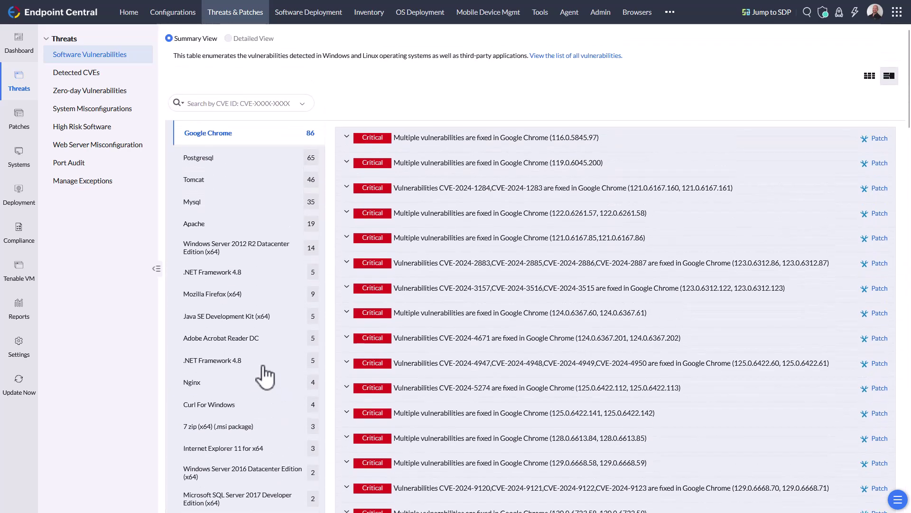
List the detected CVEs sorted by highest CVSS 3.0 score, and review the details of CVE-2017-7546
{"action": "left_click", "coordinate": [103, 76]}
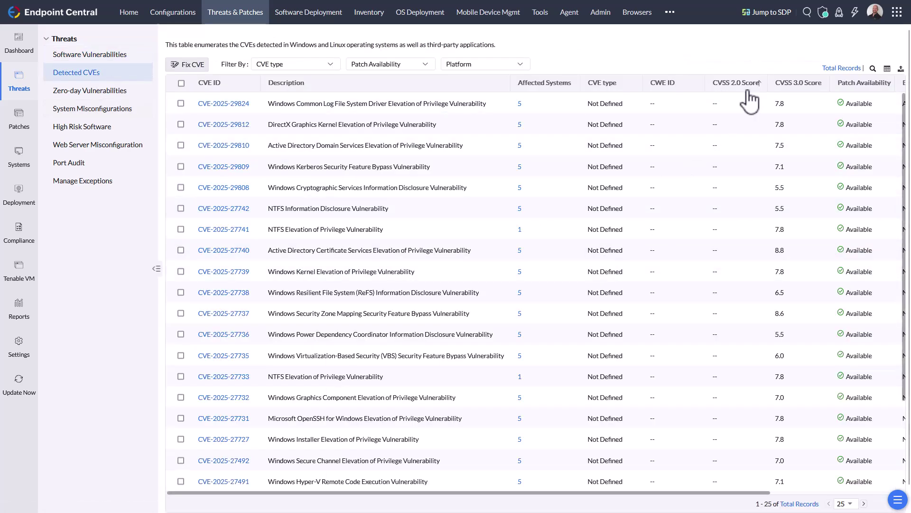
{"action": "left_click", "coordinate": [809, 86]}
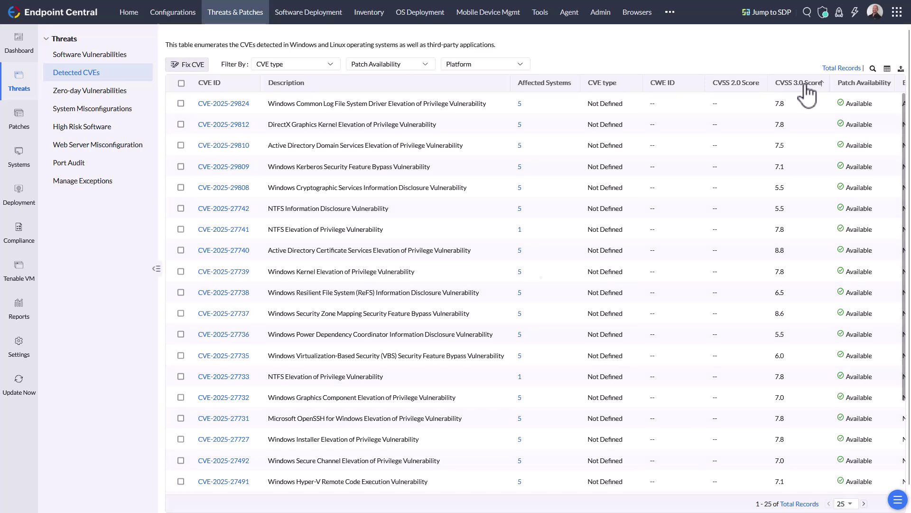
{"action": "left_click", "coordinate": [806, 85]}
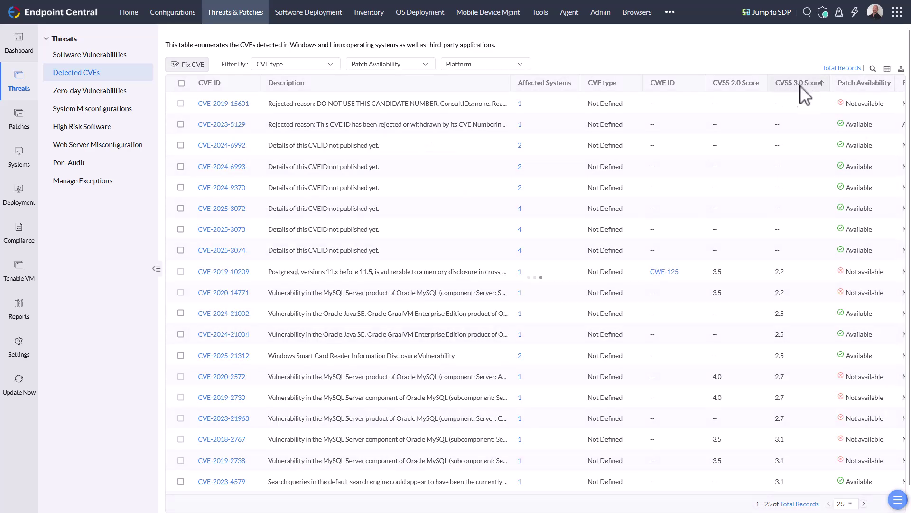
{"action": "left_click", "coordinate": [236, 124]}
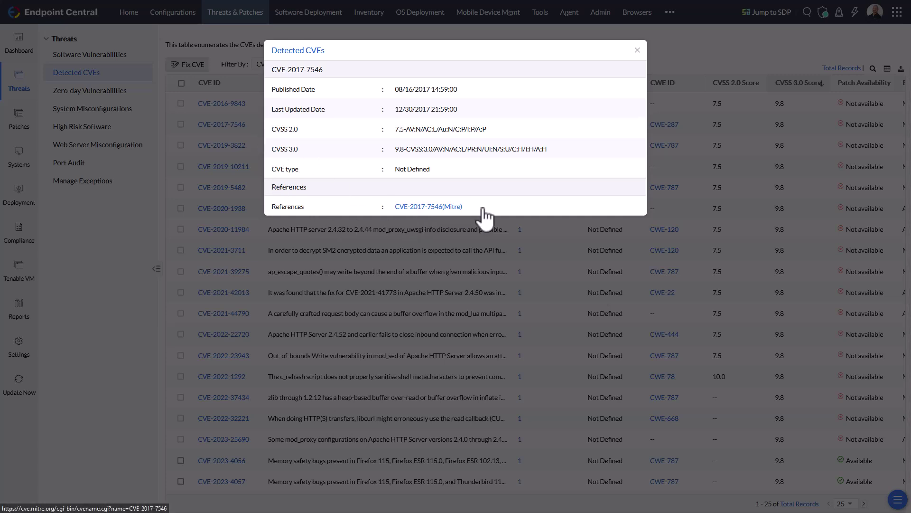
{"action": "left_click", "coordinate": [638, 51]}
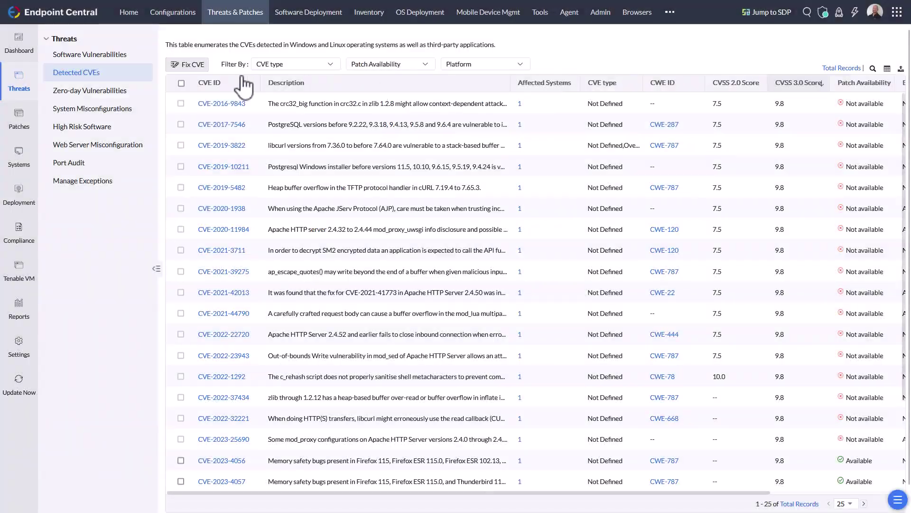
Review the zero-day vulnerabilities and the system misconfigurations, including the insecure RC4 cipher entry's details and the view grouped by category
{"action": "left_click", "coordinate": [104, 92]}
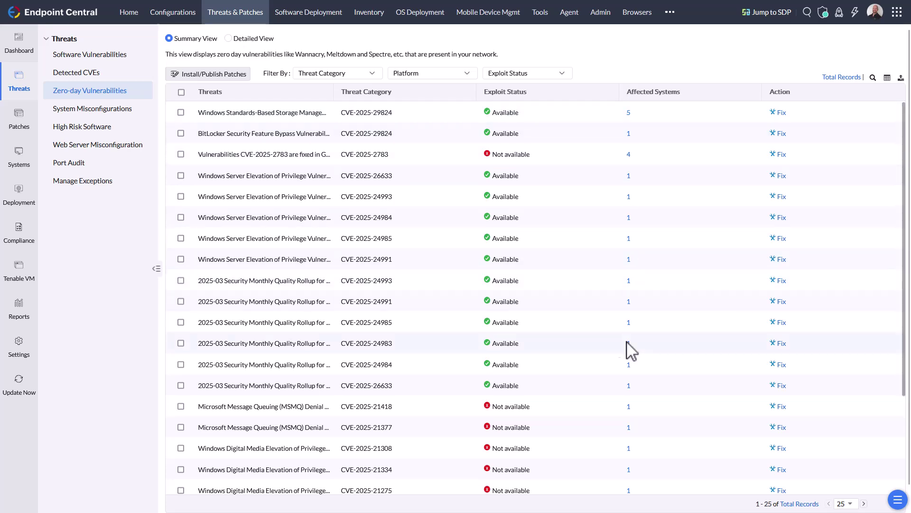
{"action": "left_click", "coordinate": [109, 112]}
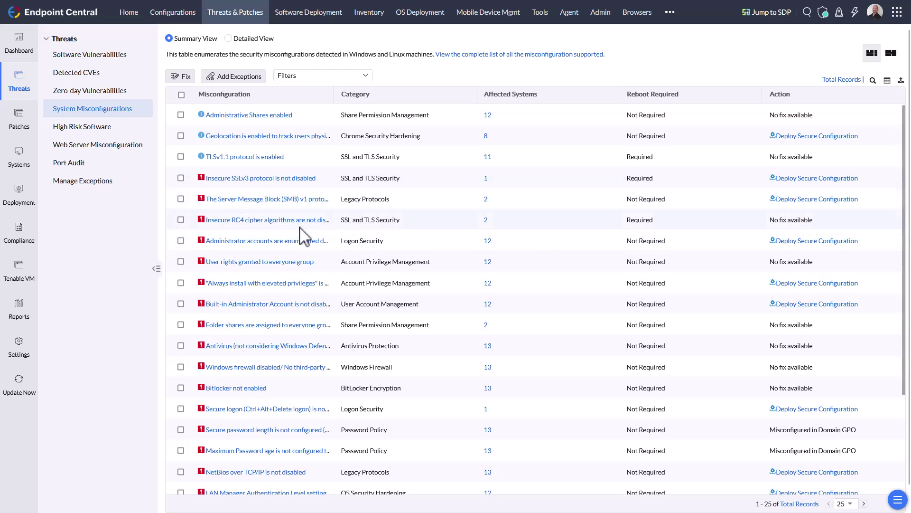
{"action": "left_click", "coordinate": [291, 221]}
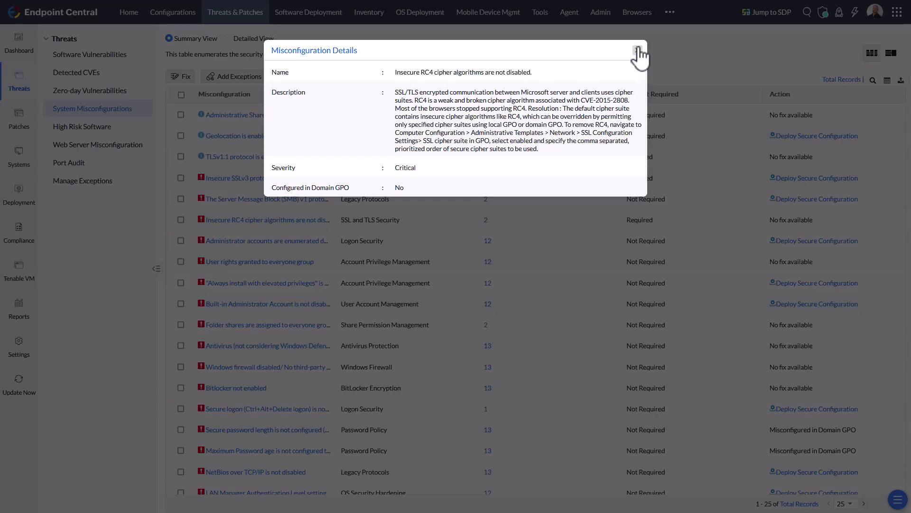
{"action": "left_click", "coordinate": [638, 50]}
{"action": "left_click", "coordinate": [891, 54]}
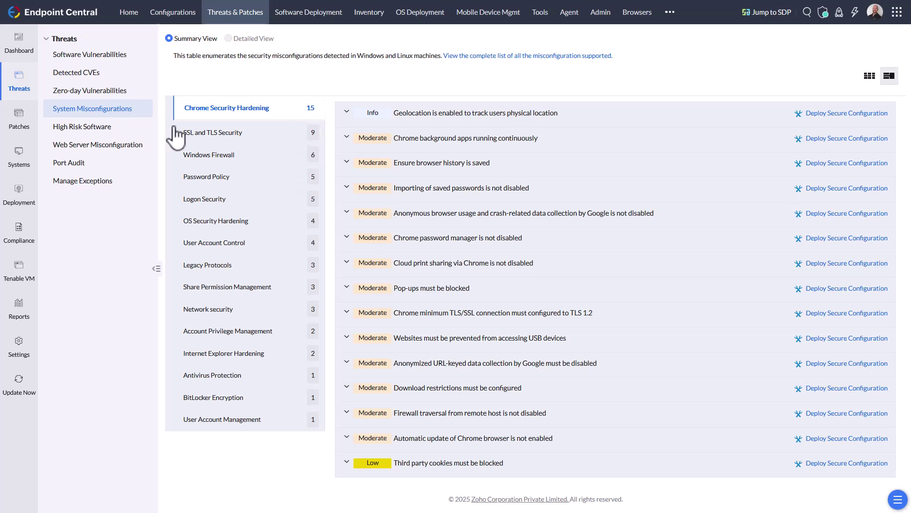
Examine the End Of Life list of high risk software for expiry dates and remaining days
{"action": "left_click", "coordinate": [116, 133]}
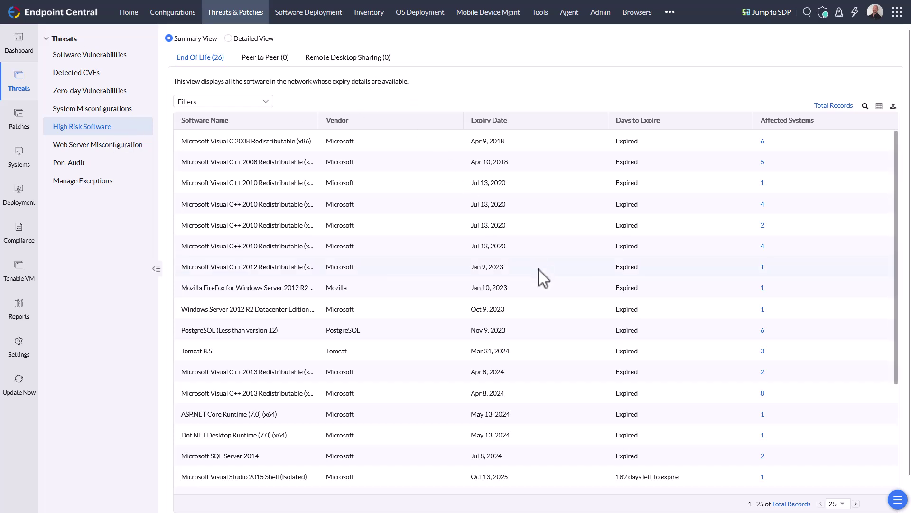
{"action": "scroll", "coordinate": [569, 261], "scroll_direction": "down", "scroll_amount": 1}
{"action": "scroll", "coordinate": [584, 346], "scroll_direction": "down", "scroll_amount": 3}
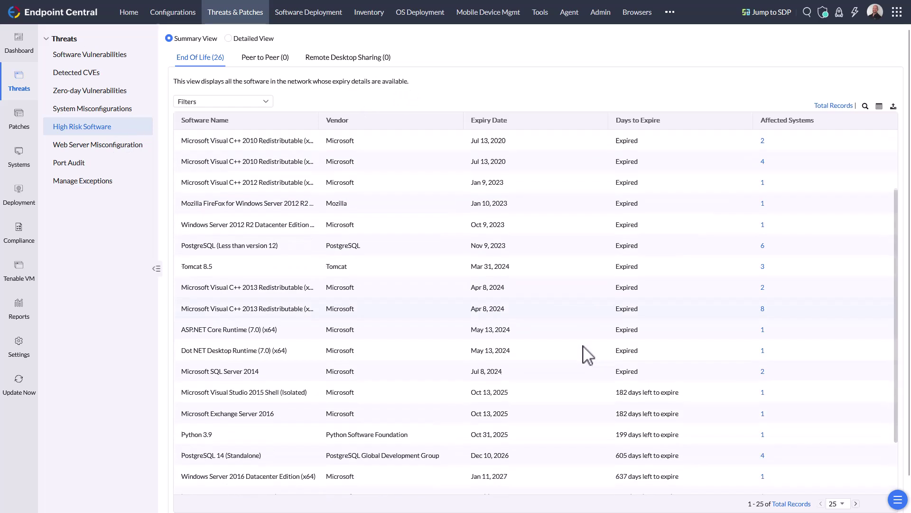
{"action": "scroll", "coordinate": [588, 394], "scroll_direction": "down", "scroll_amount": 1}
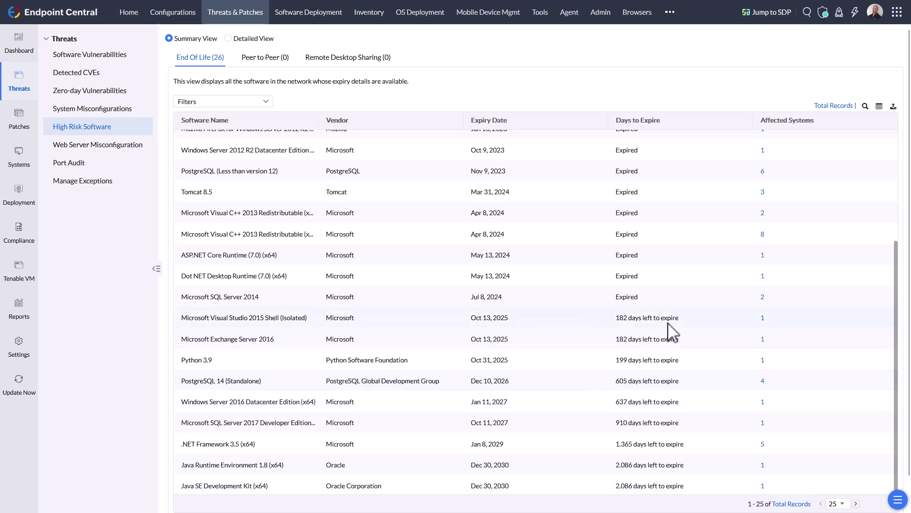
View the Peer to Peer and Remote Desktop Sharing lists of high risk software, and return to the End Of Life list
{"action": "left_click", "coordinate": [273, 61]}
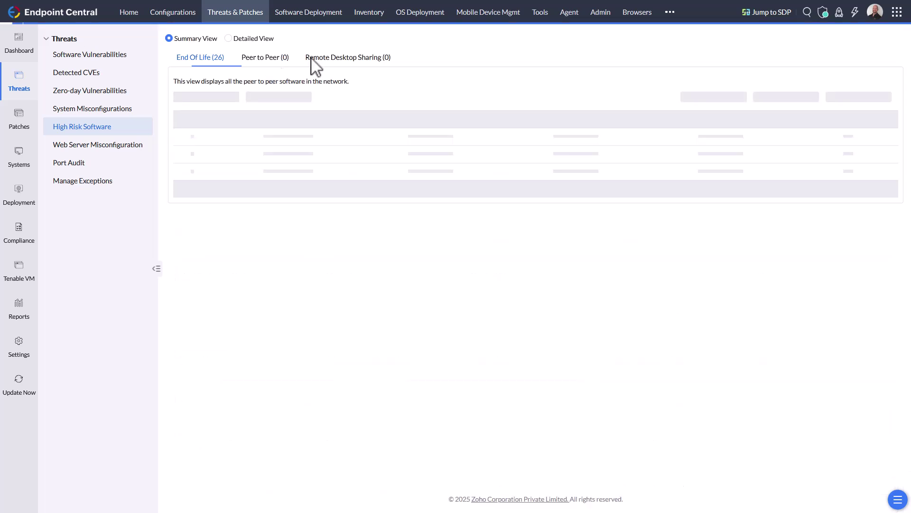
{"action": "left_click", "coordinate": [347, 60]}
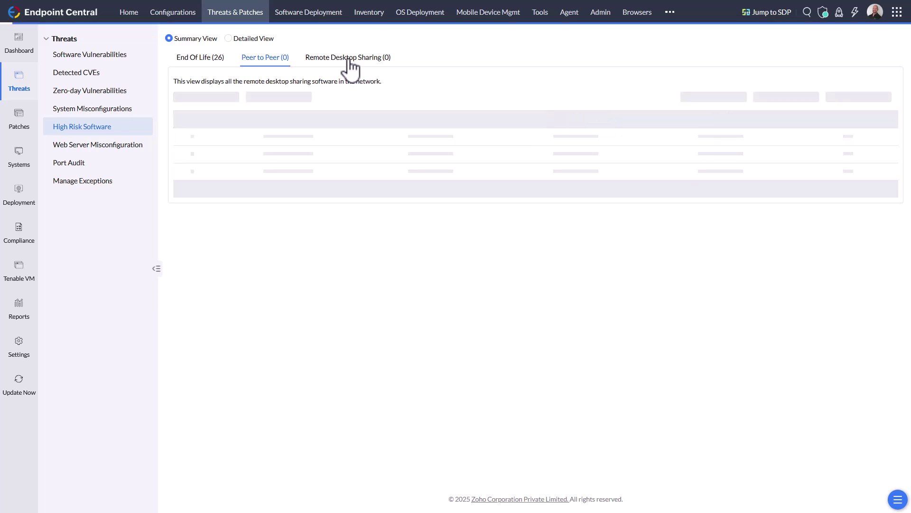
{"action": "left_click", "coordinate": [211, 61]}
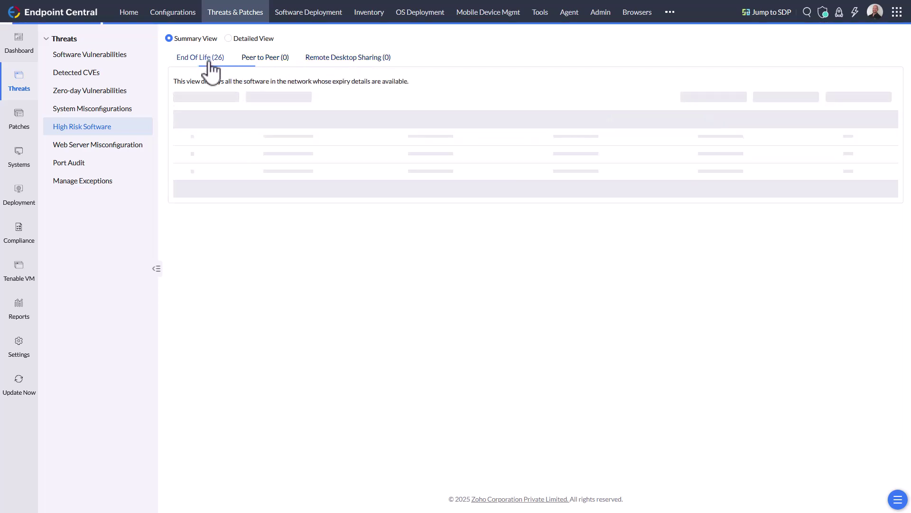
Review the web server misconfigurations, including the resolution for Restrict Write Access on NGINX Directories and Files, and the view grouped by category
{"action": "left_click", "coordinate": [103, 148]}
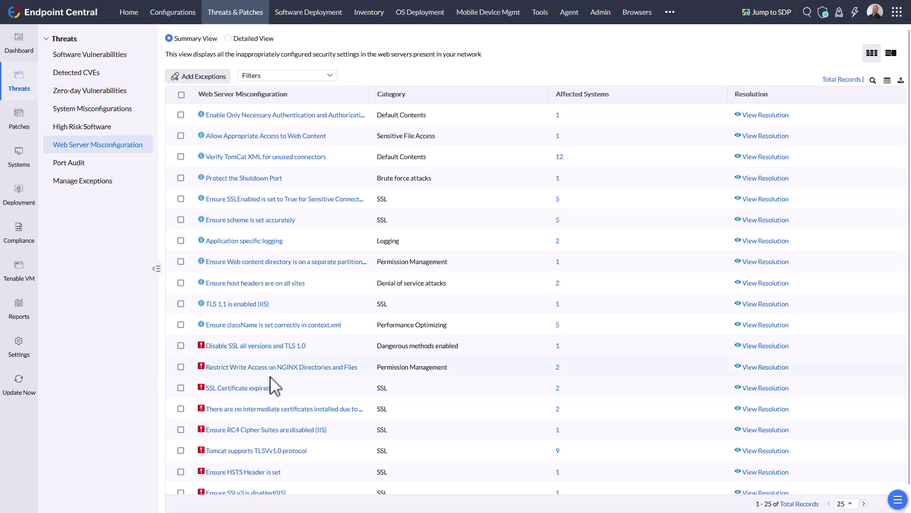
{"action": "left_click", "coordinate": [761, 369]}
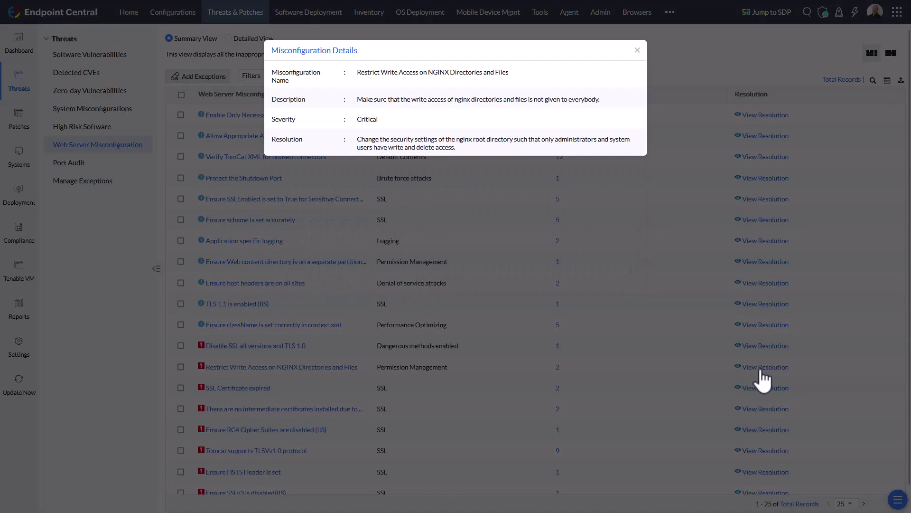
{"action": "left_click_drag", "start_coordinate": [357, 139], "coordinate": [480, 154]}
{"action": "left_click", "coordinate": [637, 50]}
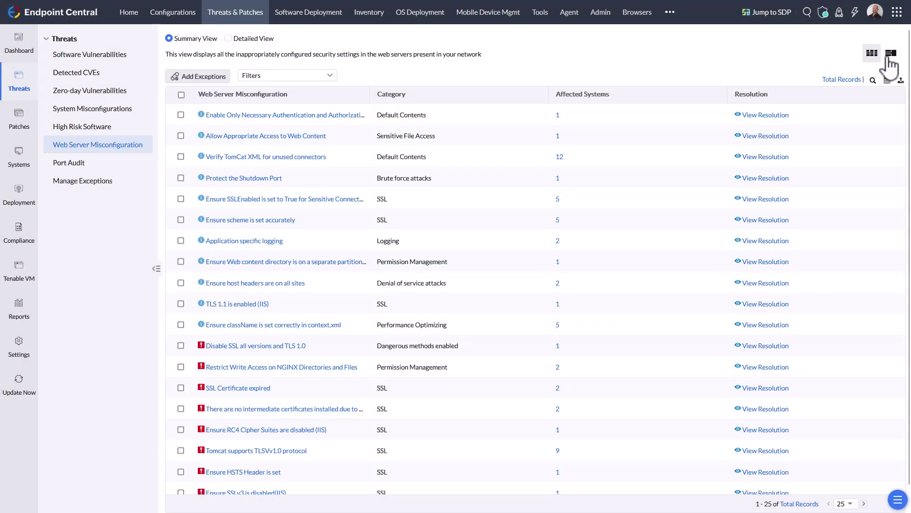
{"action": "left_click", "coordinate": [891, 53]}
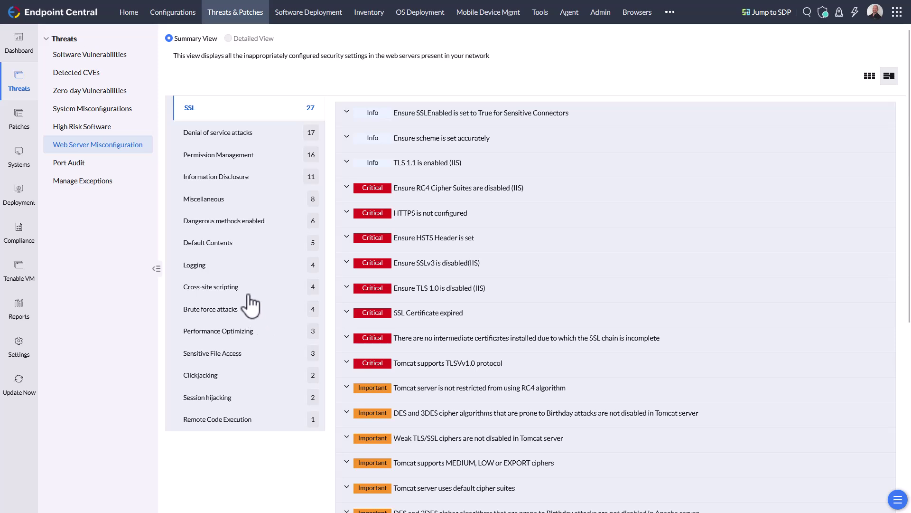
Audit the ports in use, checking the instances of port 81 and looking through the detailed view of all active ports
{"action": "left_click", "coordinate": [71, 163]}
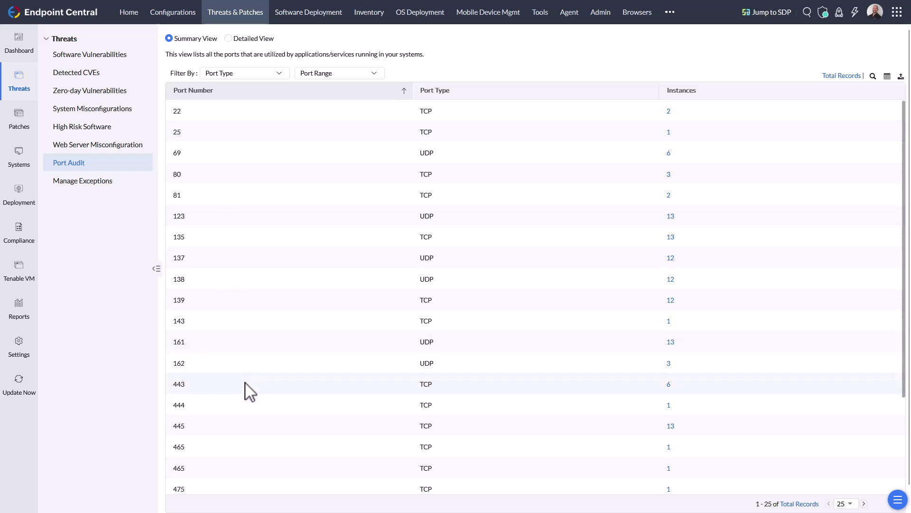
{"action": "left_click", "coordinate": [669, 196]}
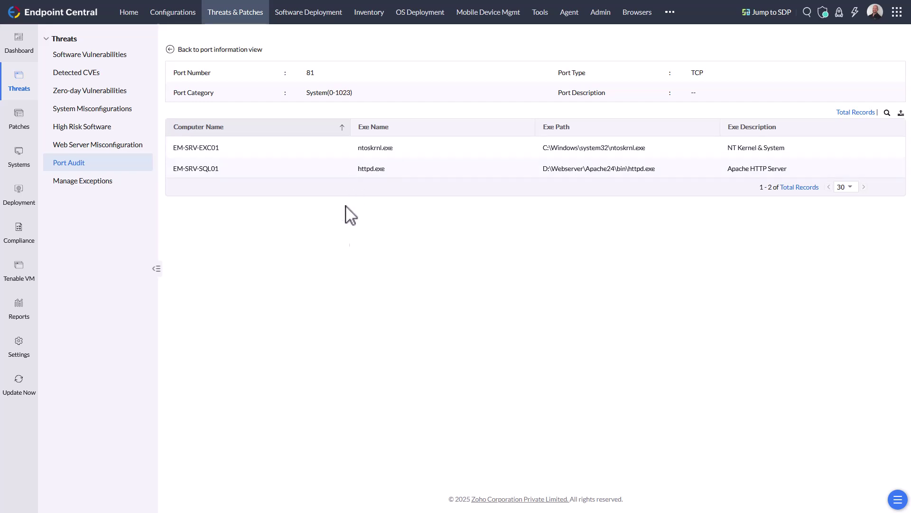
{"action": "left_click", "coordinate": [88, 163]}
{"action": "left_click", "coordinate": [237, 38]}
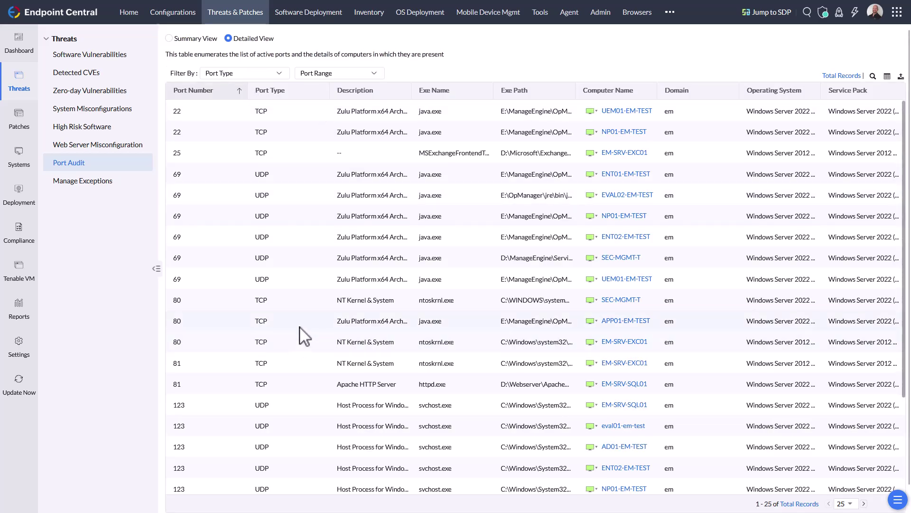
{"action": "scroll", "coordinate": [301, 336], "scroll_direction": "down", "scroll_amount": 3}
{"action": "scroll", "coordinate": [306, 327], "scroll_direction": "up", "scroll_amount": 3}
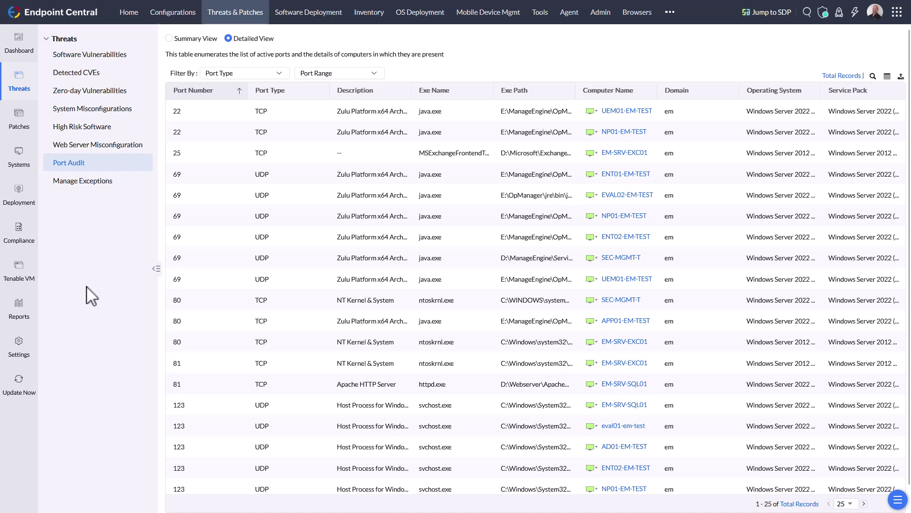
Look through the built-in compliance policy group templates for Windows and Linux
{"action": "left_click", "coordinate": [28, 238]}
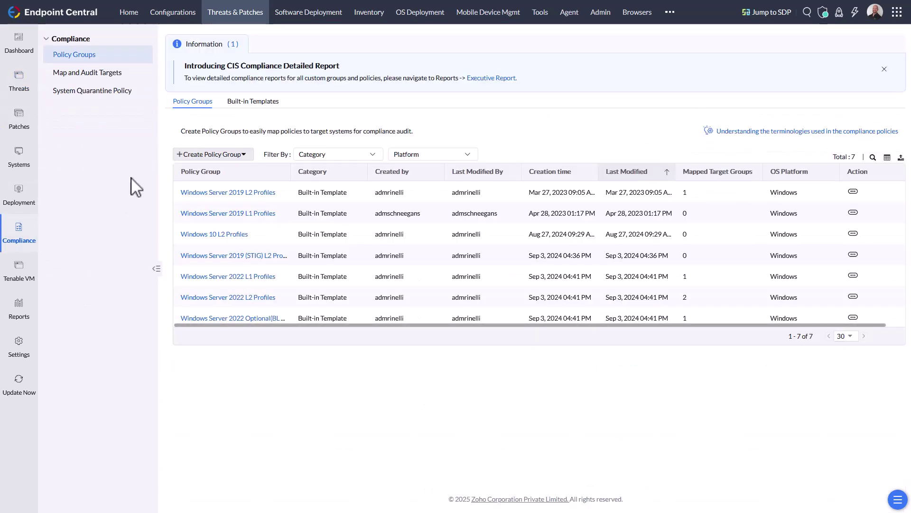
{"action": "left_click", "coordinate": [264, 103]}
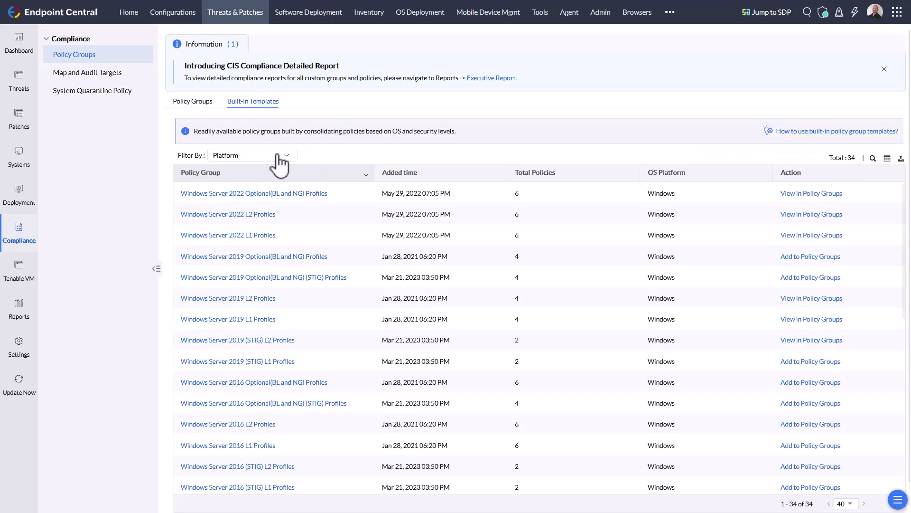
{"action": "scroll", "coordinate": [315, 321], "scroll_direction": "down", "scroll_amount": 10}
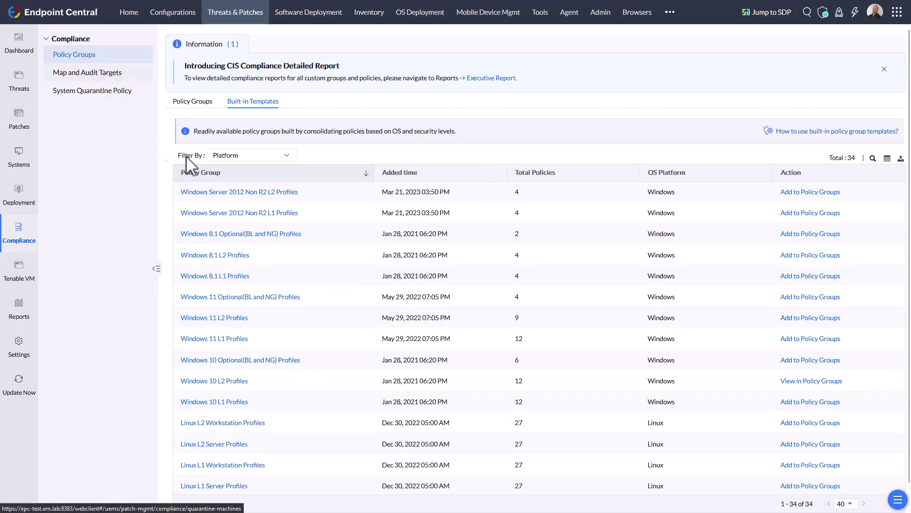
Inspect AD01-EM-TEST's CIS Microsoft Windows Server 2022 Benchmark v3.0.0 Level 1 - Member Server results in the "Windows Server 2022 - statisch" target group, and the report export options
{"action": "left_click", "coordinate": [104, 83]}
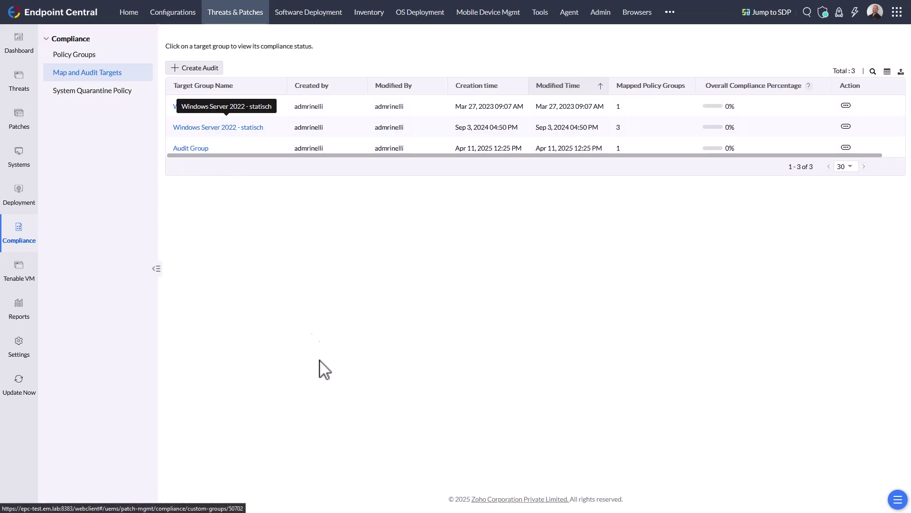
{"action": "left_click", "coordinate": [219, 128]}
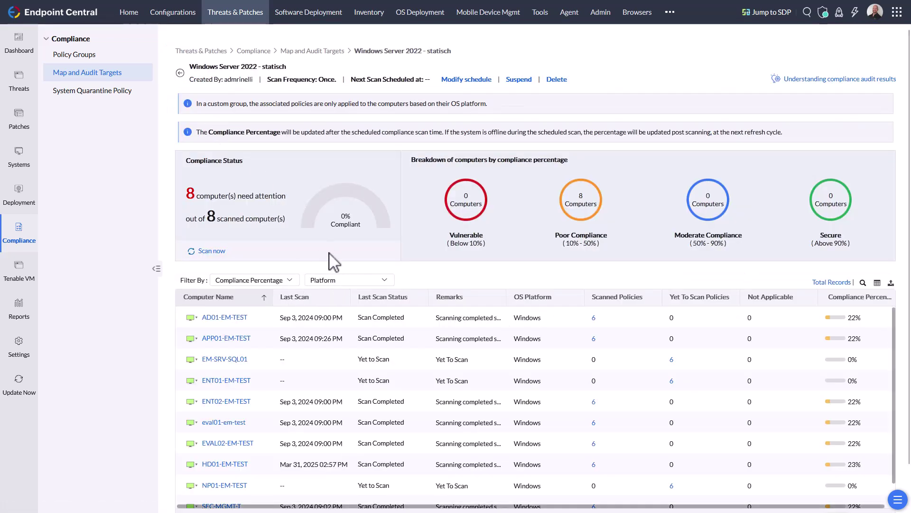
{"action": "left_click", "coordinate": [225, 318]}
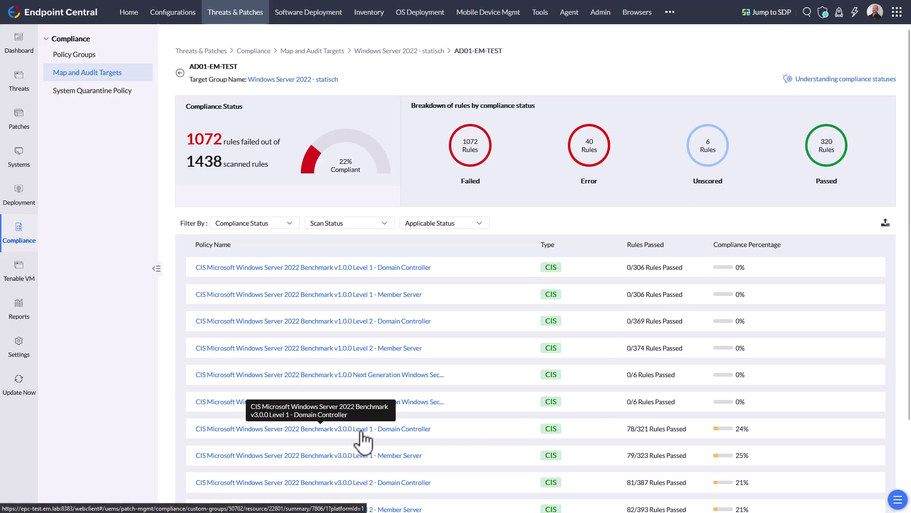
{"action": "left_click", "coordinate": [355, 457]}
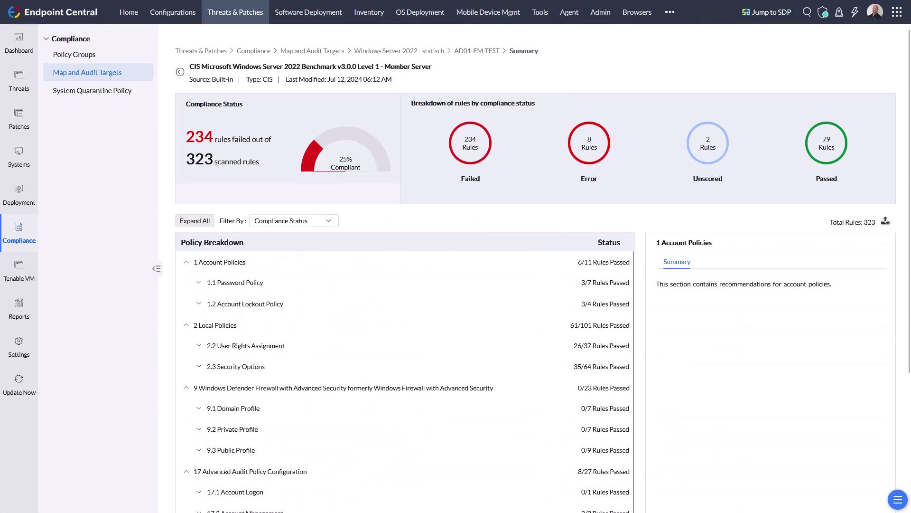
{"action": "left_click", "coordinate": [886, 221]}
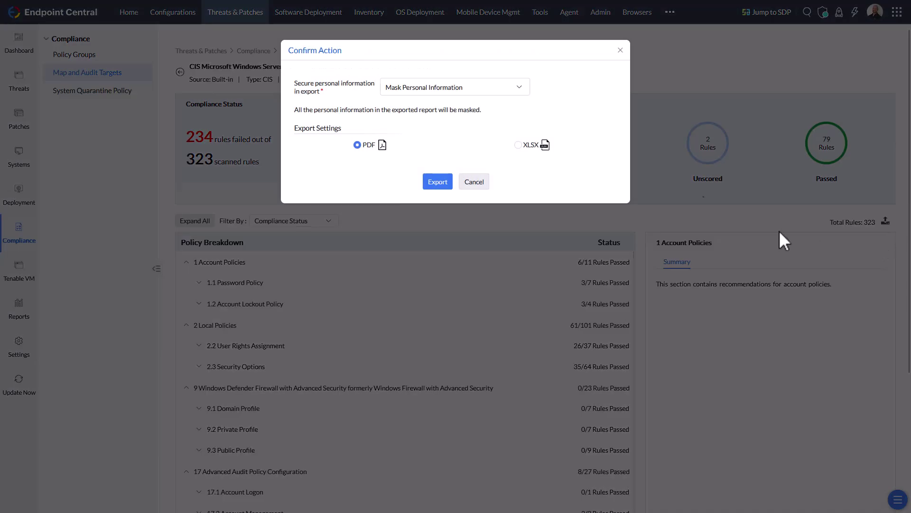
{"action": "left_click", "coordinate": [472, 185]}
Expand the 1.1 Password Policy rules and read rule 1.1.1's summary, rationale and fix instructions
{"action": "left_click", "coordinate": [200, 285]}
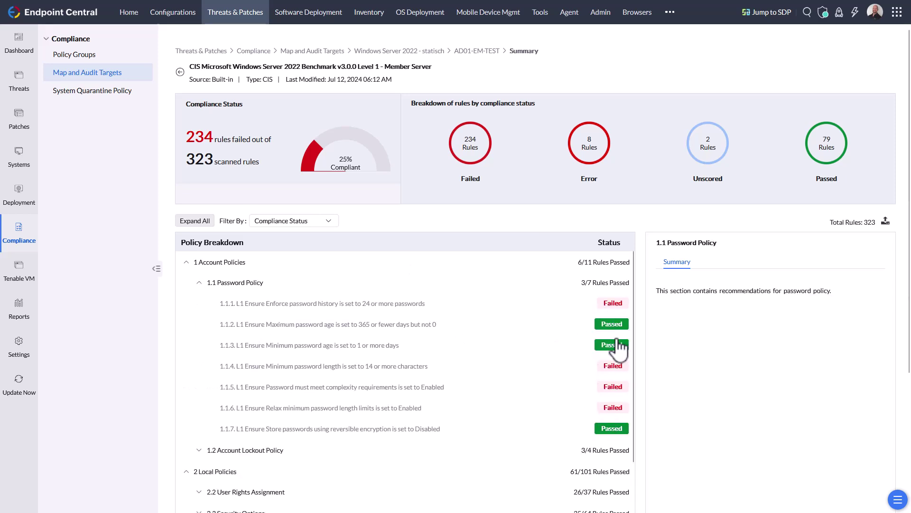
{"action": "left_click", "coordinate": [612, 304]}
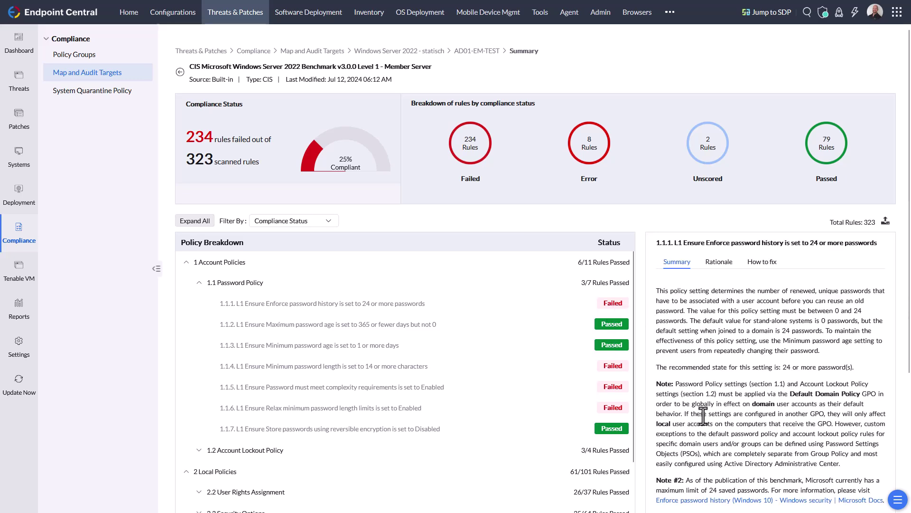
{"action": "left_click", "coordinate": [721, 263]}
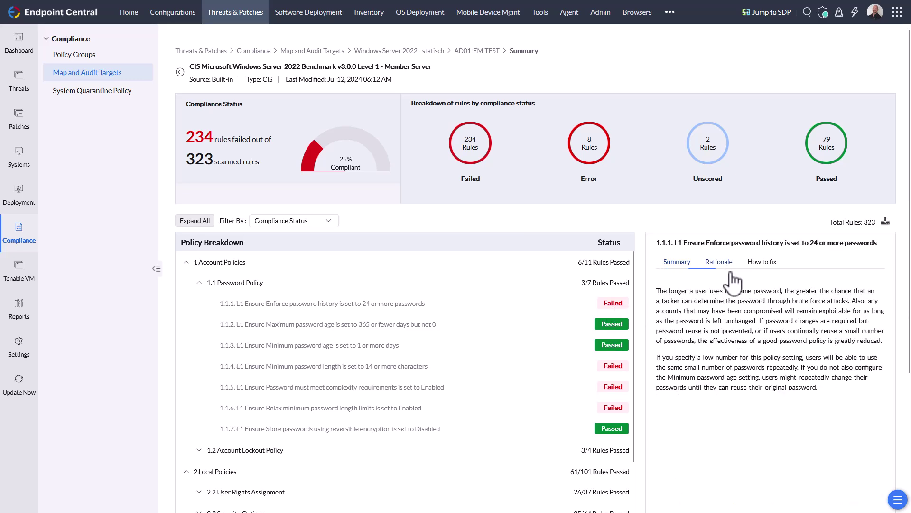
{"action": "left_click", "coordinate": [760, 263]}
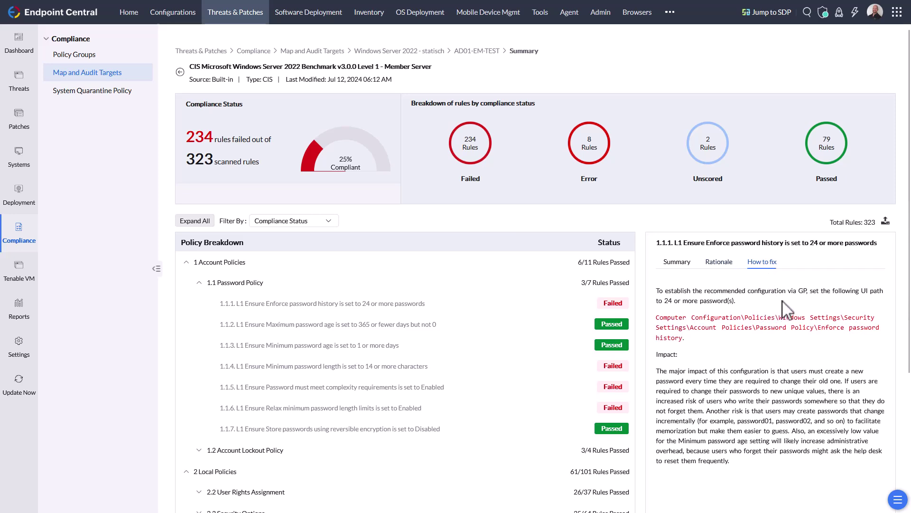
Start a system quarantine policy with a Vulnerability condition of CVSS value above 8, and set its action to Quarantine
{"action": "left_click", "coordinate": [89, 55]}
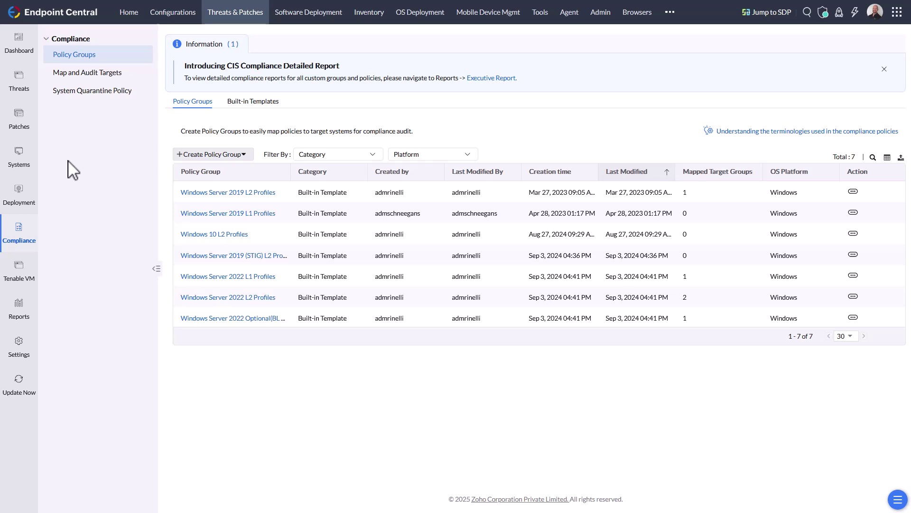
{"action": "left_click", "coordinate": [83, 91]}
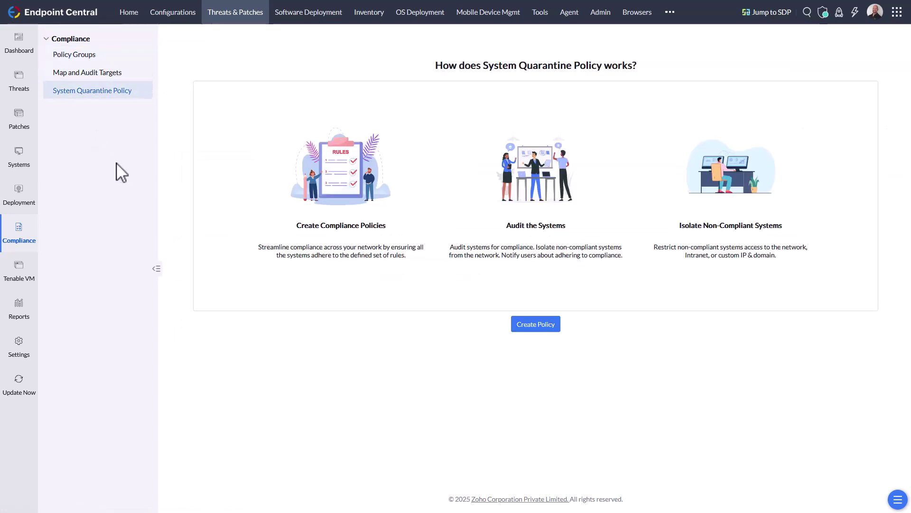
{"action": "left_click", "coordinate": [541, 328]}
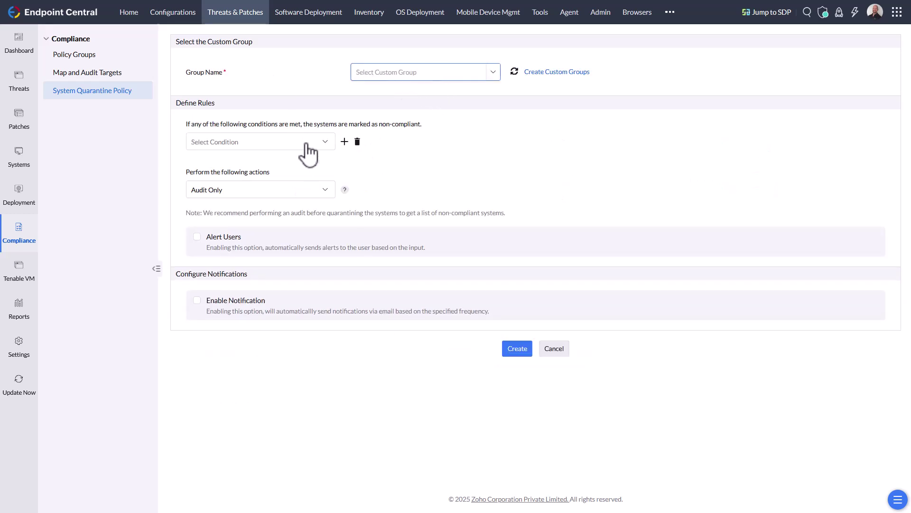
{"action": "left_click", "coordinate": [325, 142]}
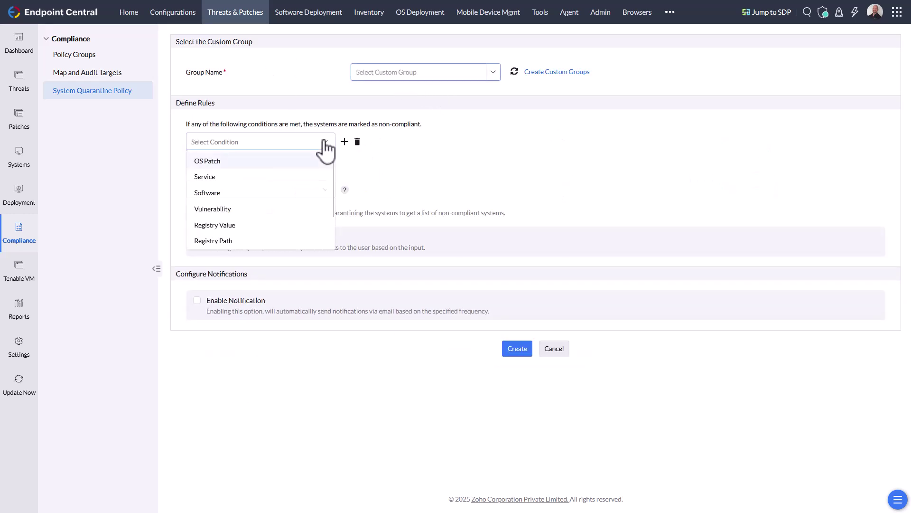
{"action": "left_click", "coordinate": [264, 210]}
{"action": "left_click", "coordinate": [410, 143]}
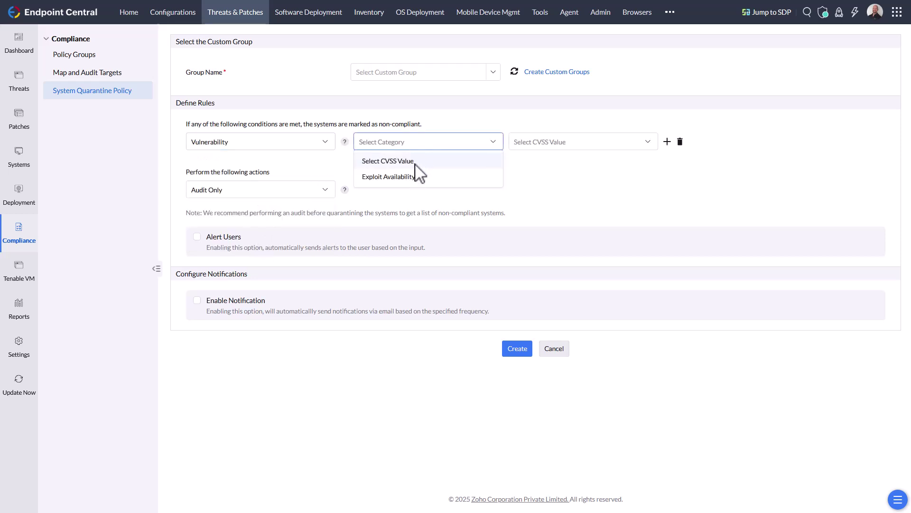
{"action": "left_click", "coordinate": [417, 162]}
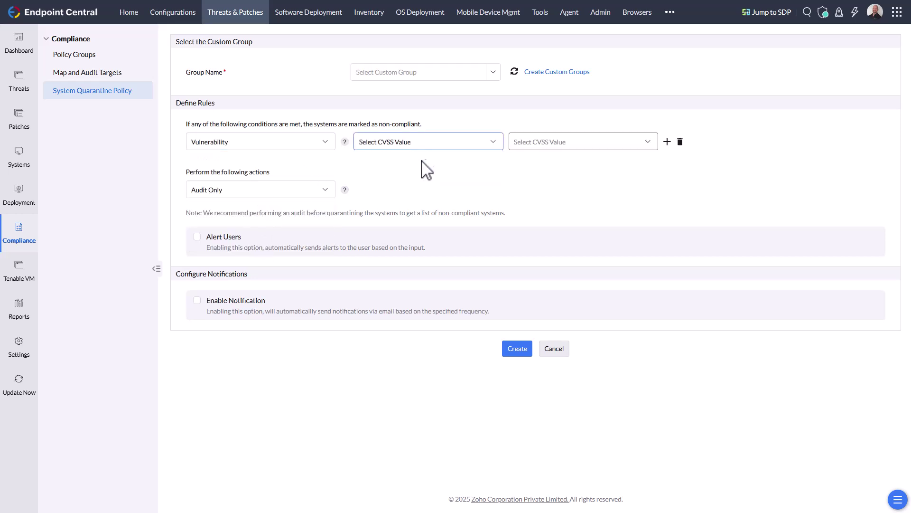
{"action": "left_click", "coordinate": [591, 152]}
{"action": "left_click", "coordinate": [546, 228]}
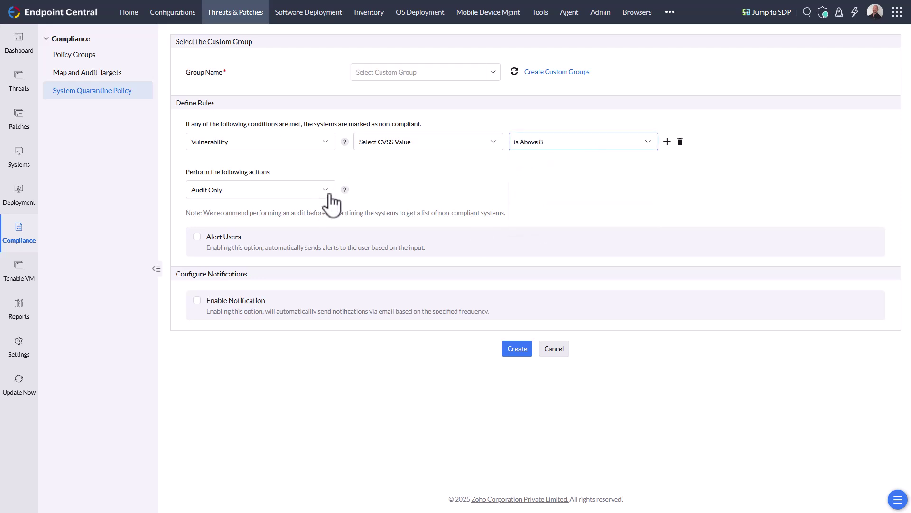
{"action": "left_click", "coordinate": [325, 190]}
{"action": "left_click", "coordinate": [274, 226]}
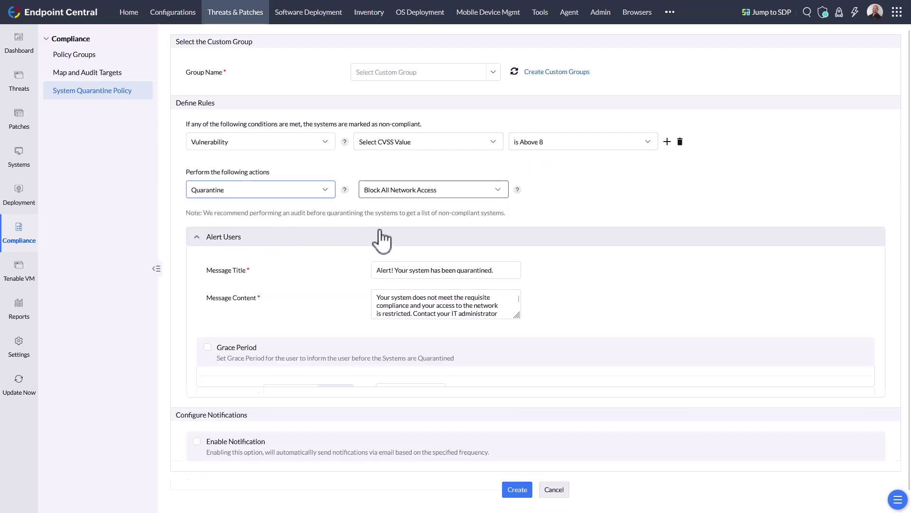
Examine the network access restriction options available for the Quarantine action
{"action": "left_click", "coordinate": [464, 194]}
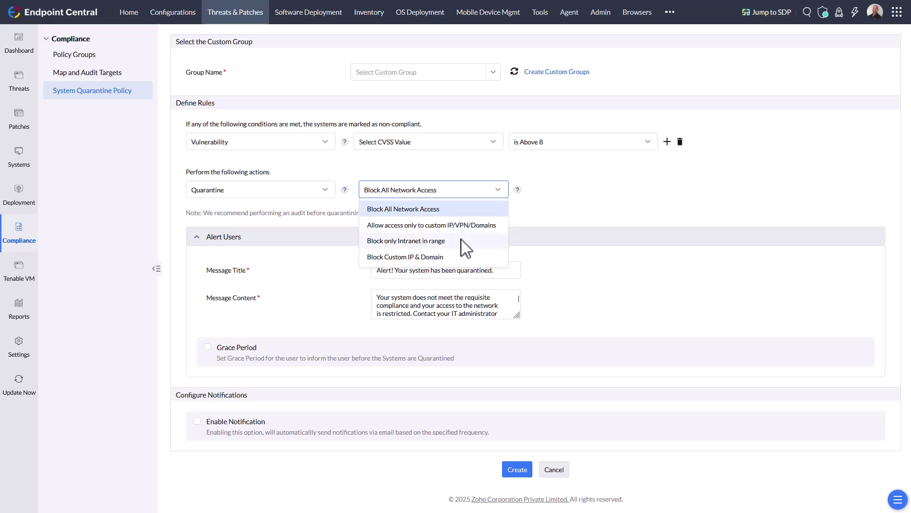
{"action": "left_click", "coordinate": [669, 195]}
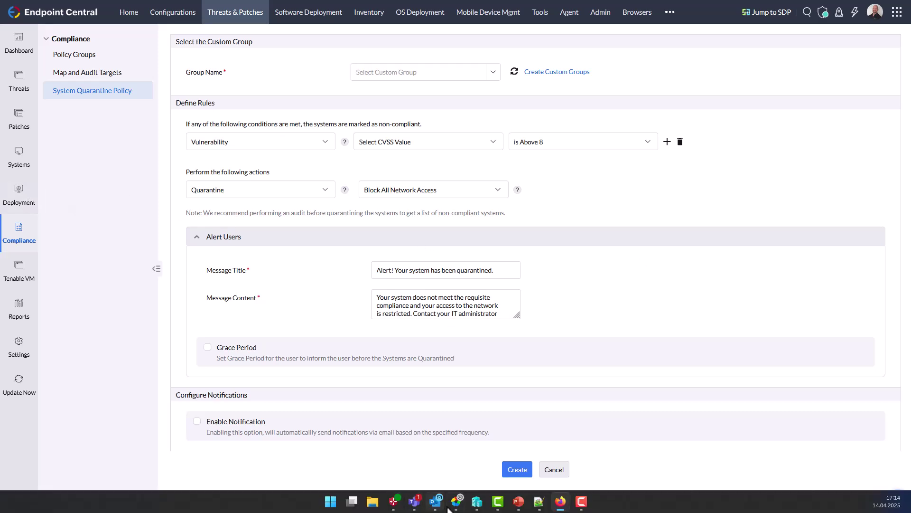
Switch to the Endpoint Central MSP console and open the software deployment templates
{"action": "left_click", "coordinate": [455, 503]}
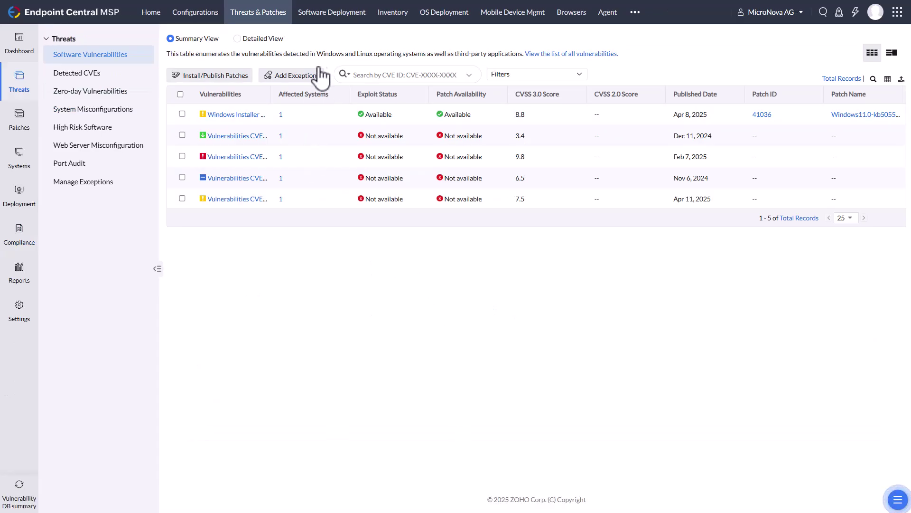
{"action": "left_click", "coordinate": [334, 19]}
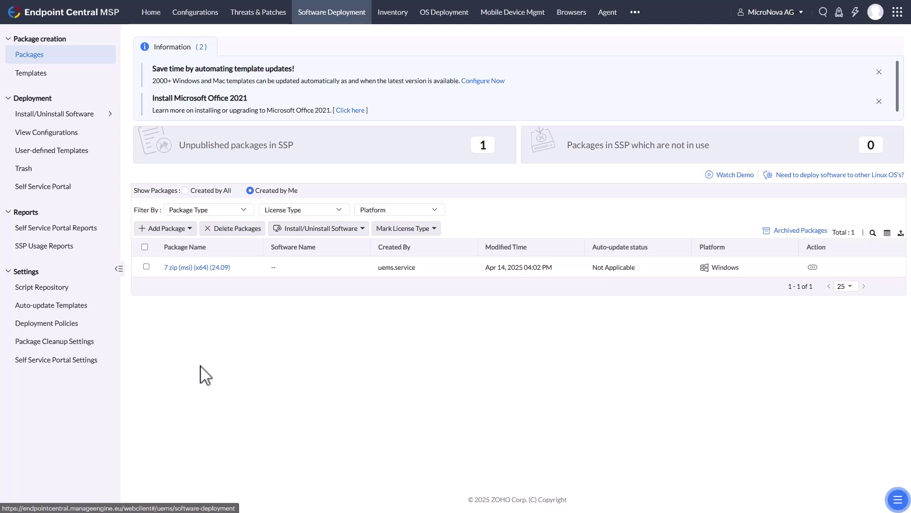
{"action": "left_click", "coordinate": [37, 75]}
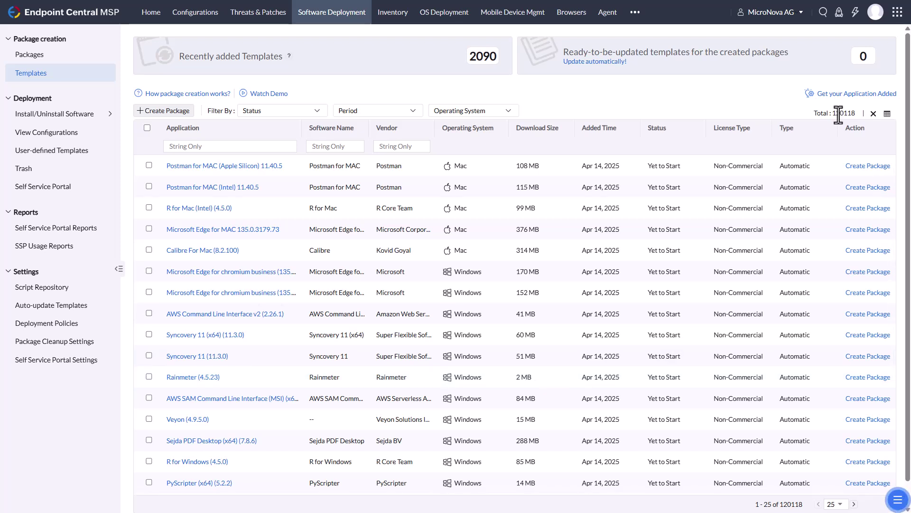
Check the total number of templates and the operating systems available for filtering them
{"action": "left_click_drag", "start_coordinate": [854, 113], "coordinate": [834, 113]}
{"action": "left_click", "coordinate": [492, 112]}
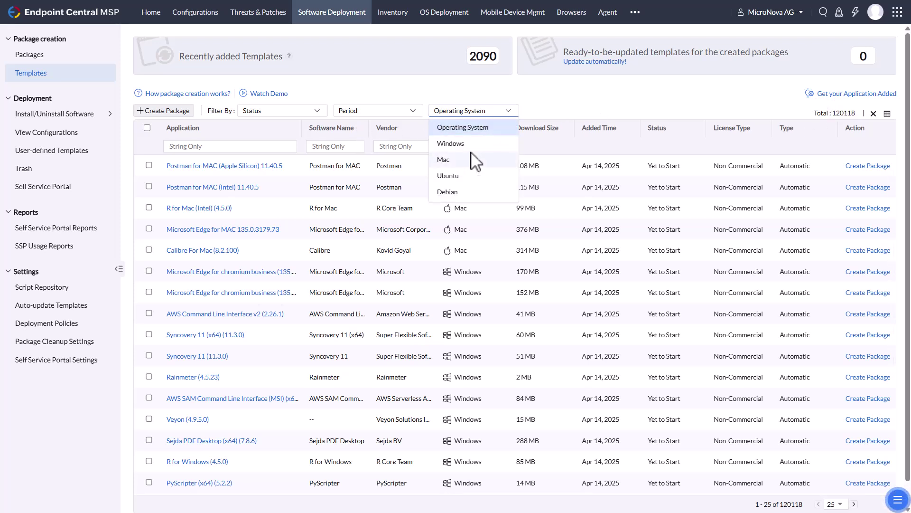
{"action": "left_click", "coordinate": [597, 114]}
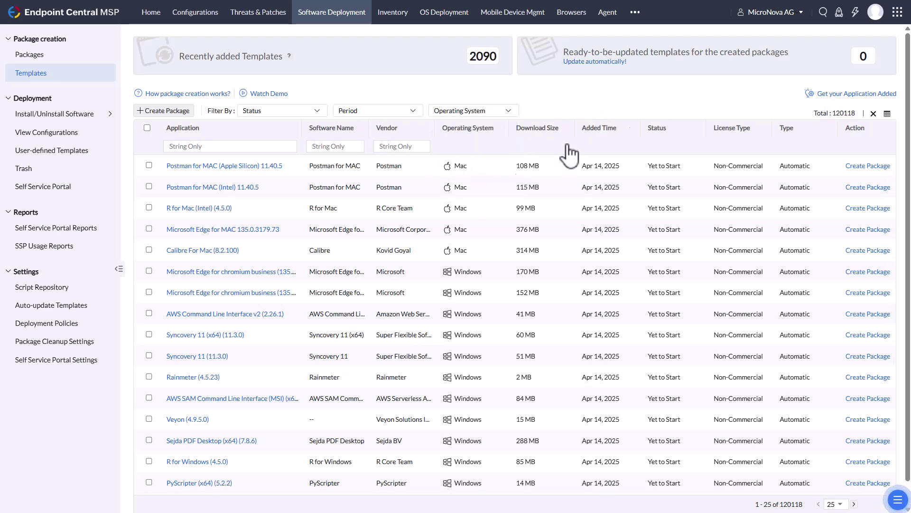
View the application details and install switches of the Rainmeter (4.5.23) and Syncovery 11 (11.3.0) templates
{"action": "left_click", "coordinate": [200, 379]}
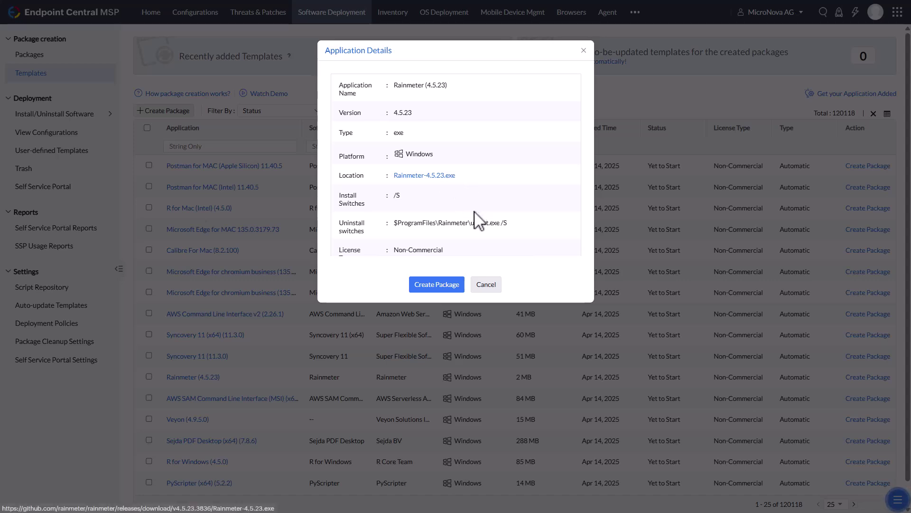
{"action": "left_click_drag", "start_coordinate": [411, 196], "coordinate": [387, 199]}
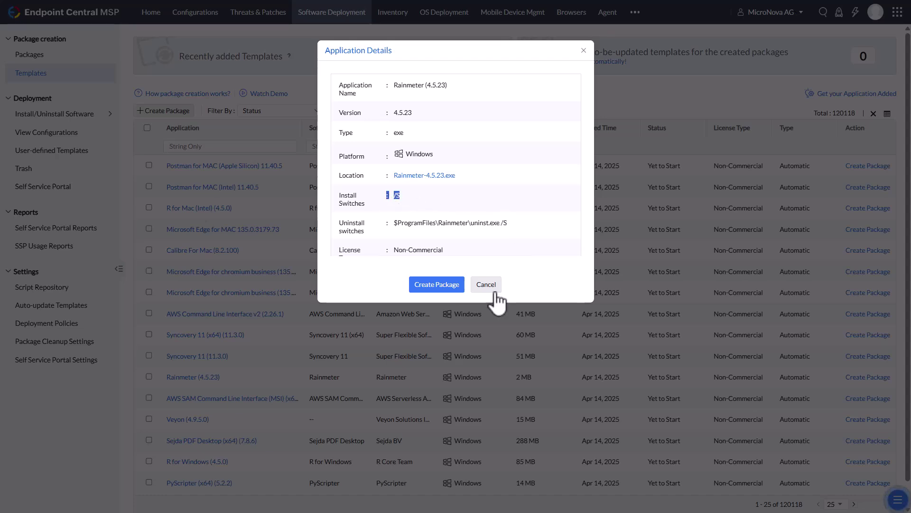
{"action": "left_click", "coordinate": [486, 285]}
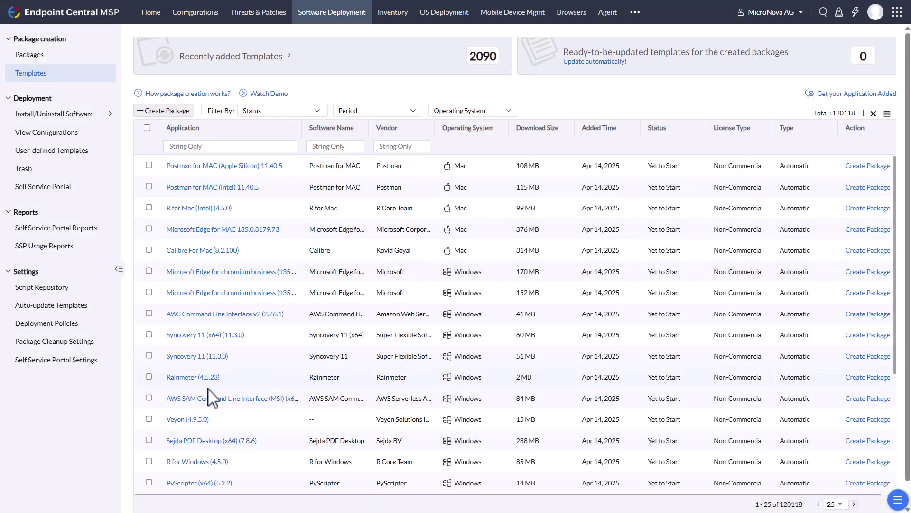
{"action": "left_click", "coordinate": [209, 356]}
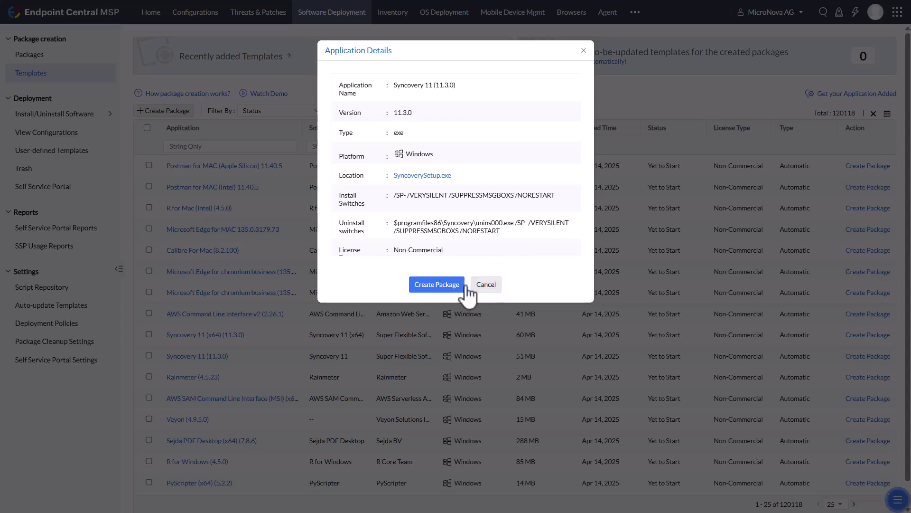
{"action": "left_click", "coordinate": [489, 289]}
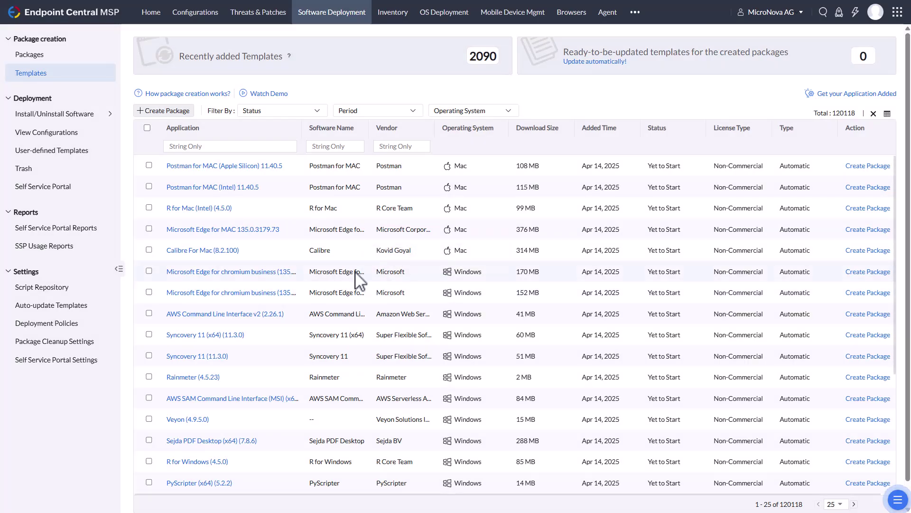
Open the list of created packages and check the modified time of the 7 zip package
{"action": "left_click", "coordinate": [33, 56]}
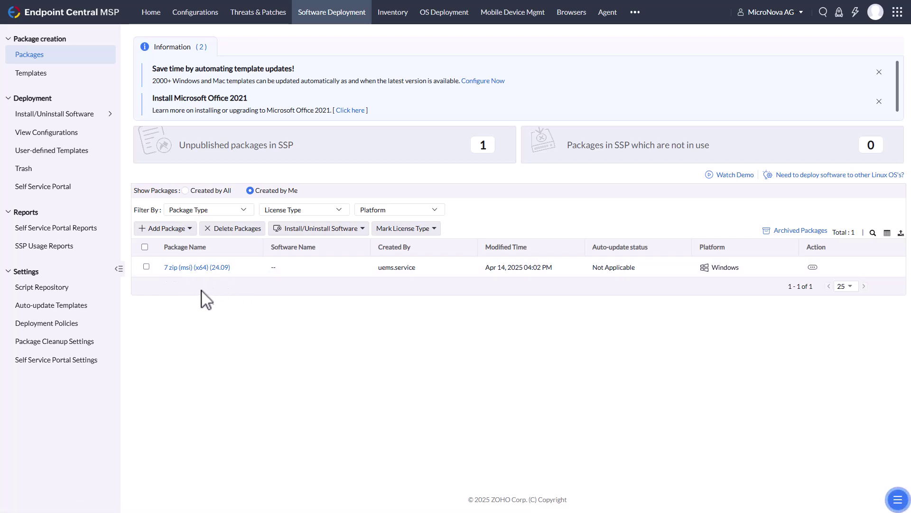
{"action": "left_click_drag", "start_coordinate": [554, 268], "coordinate": [489, 279]}
{"action": "left_click", "coordinate": [311, 334]}
Start a computer installation of the 7 zip (msi) (x64) (24.09) package and apply the deployment policy "Deploy any time at the earliest"
{"action": "left_click", "coordinate": [813, 267]}
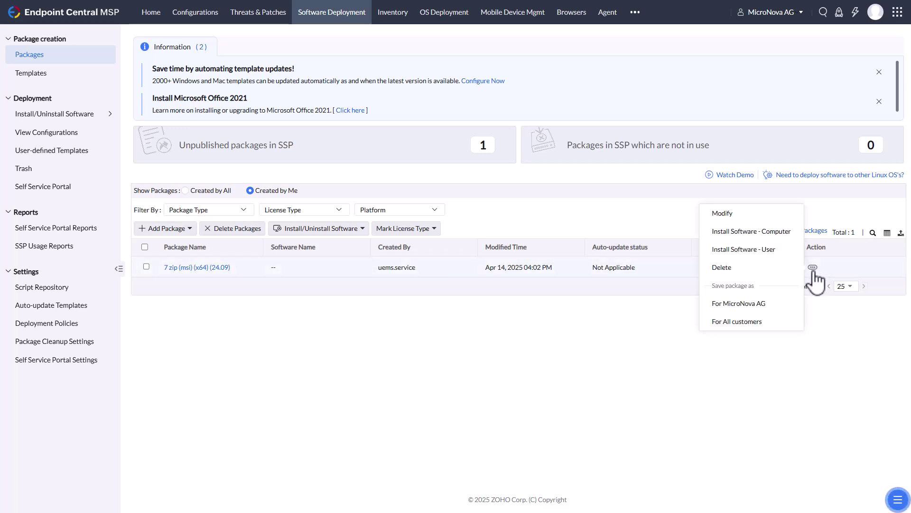
{"action": "left_click", "coordinate": [774, 235]}
{"action": "scroll", "coordinate": [287, 278], "scroll_direction": "down", "scroll_amount": 1}
{"action": "scroll", "coordinate": [287, 278], "scroll_direction": "down", "scroll_amount": 2}
{"action": "left_click", "coordinate": [456, 205]}
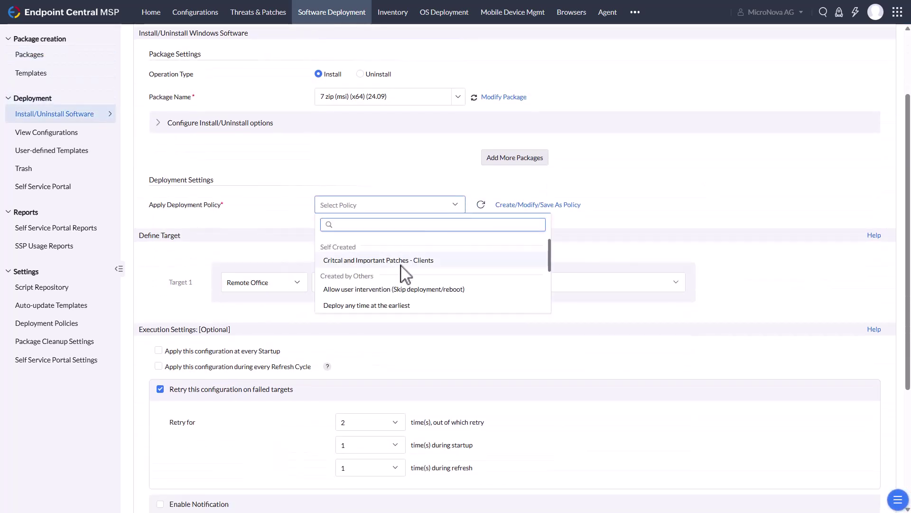
{"action": "left_click", "coordinate": [405, 305]}
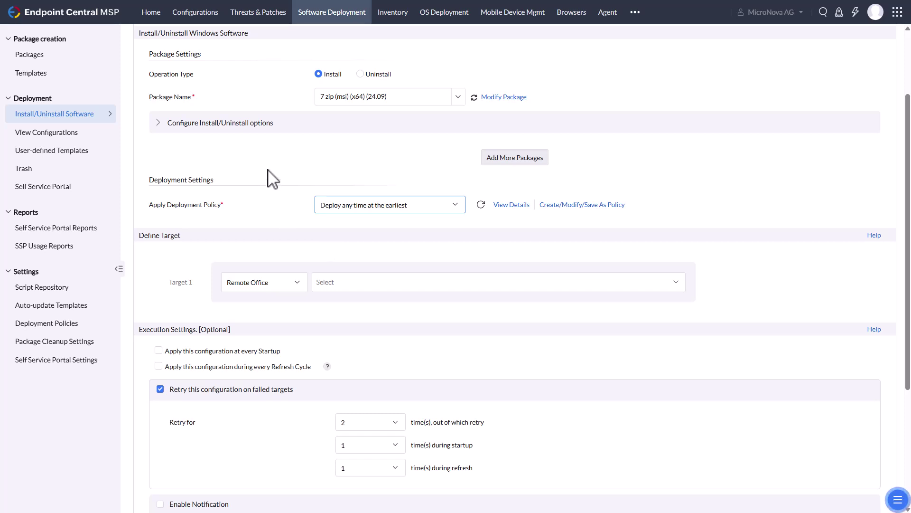
Review the Remote Office target choices and the execution and scheduler settings of the installation configuration
{"action": "left_click", "coordinate": [337, 283]}
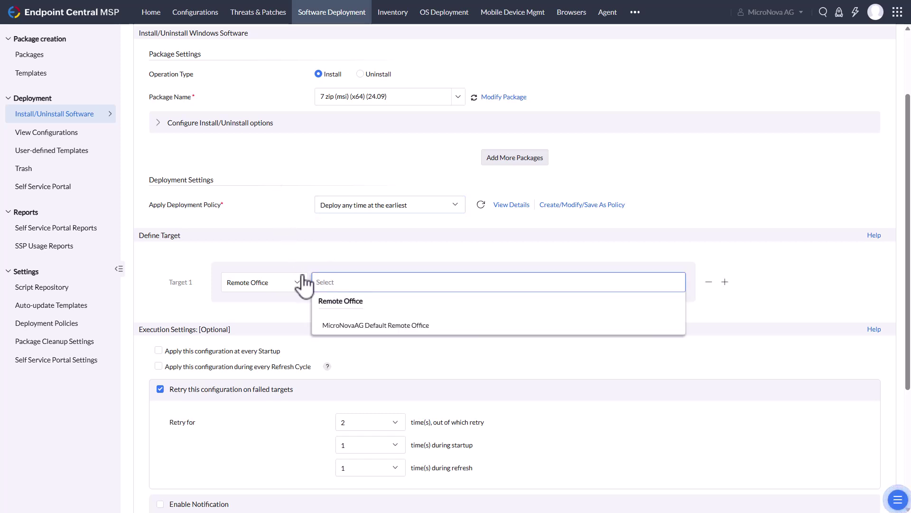
{"action": "scroll", "coordinate": [332, 309], "scroll_direction": "down", "scroll_amount": 4}
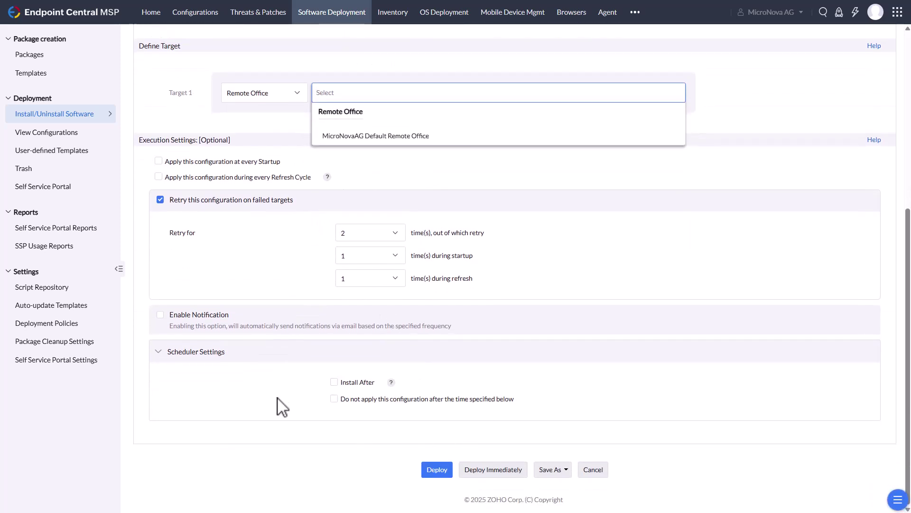
{"action": "left_click", "coordinate": [279, 396]}
{"action": "scroll", "coordinate": [266, 382], "scroll_direction": "up", "scroll_amount": 5}
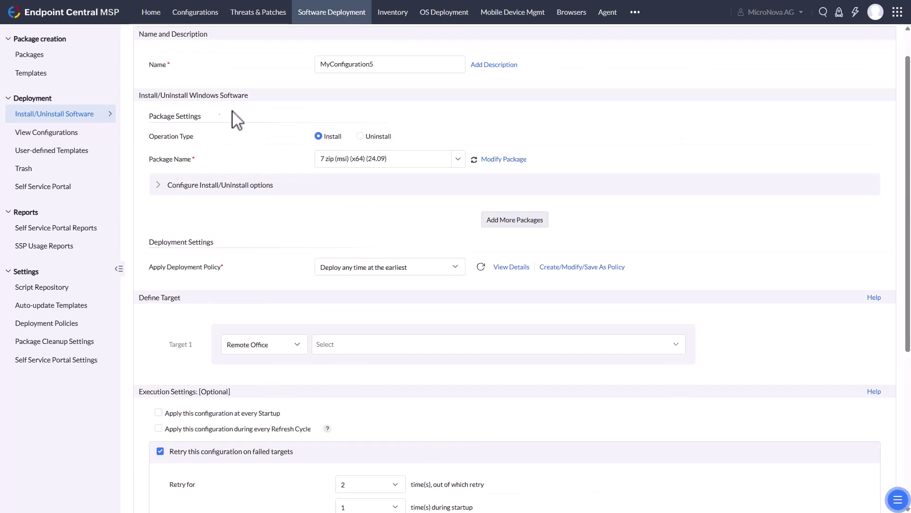
Return to the packages, open the 7 zip package for modification and view its pre- and post-deployment activities for installation
{"action": "left_click", "coordinate": [47, 56]}
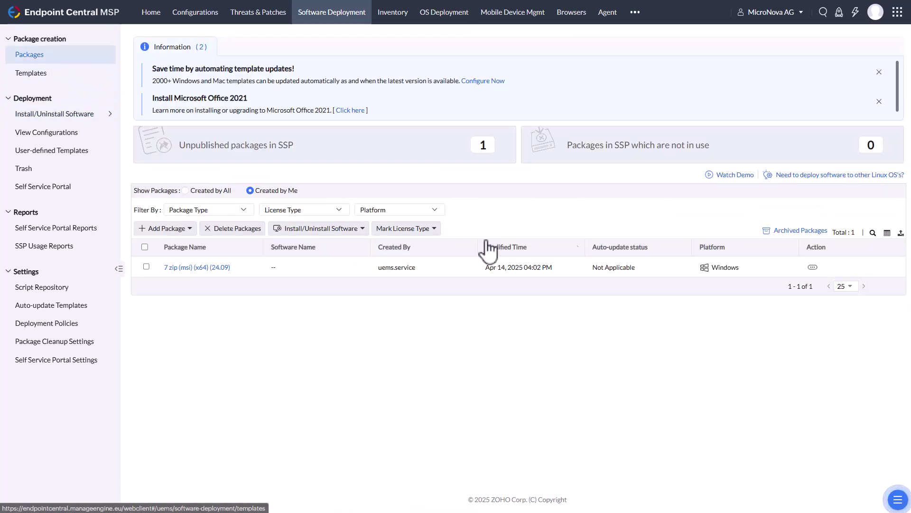
{"action": "left_click", "coordinate": [812, 267]}
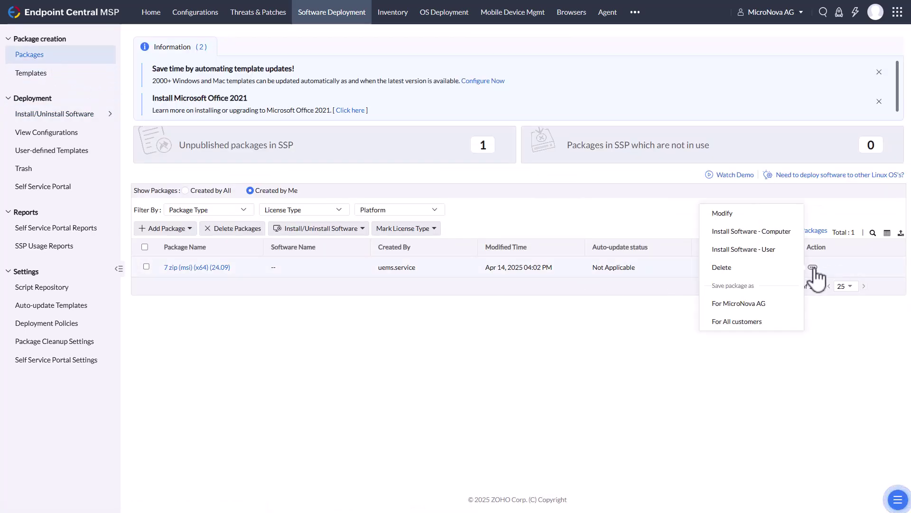
{"action": "left_click", "coordinate": [756, 217]}
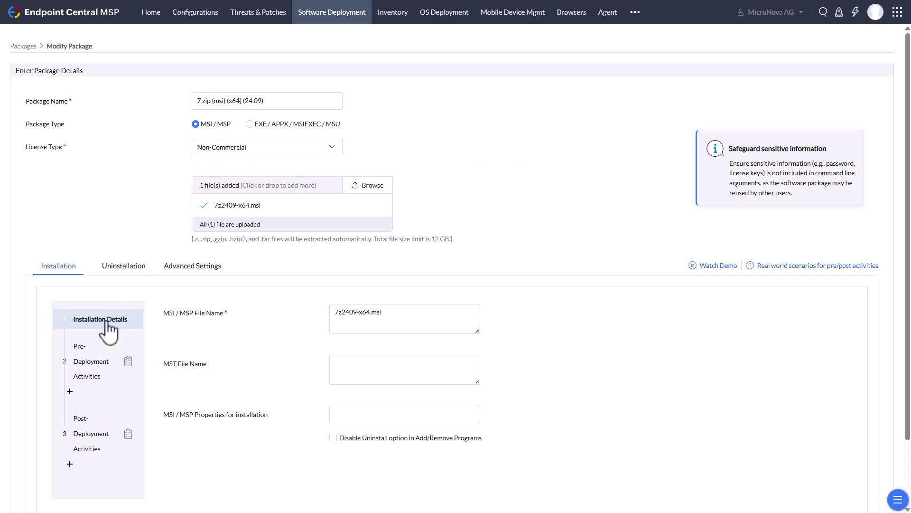
{"action": "scroll", "coordinate": [122, 332], "scroll_direction": "down", "scroll_amount": 2}
{"action": "left_click", "coordinate": [115, 288]}
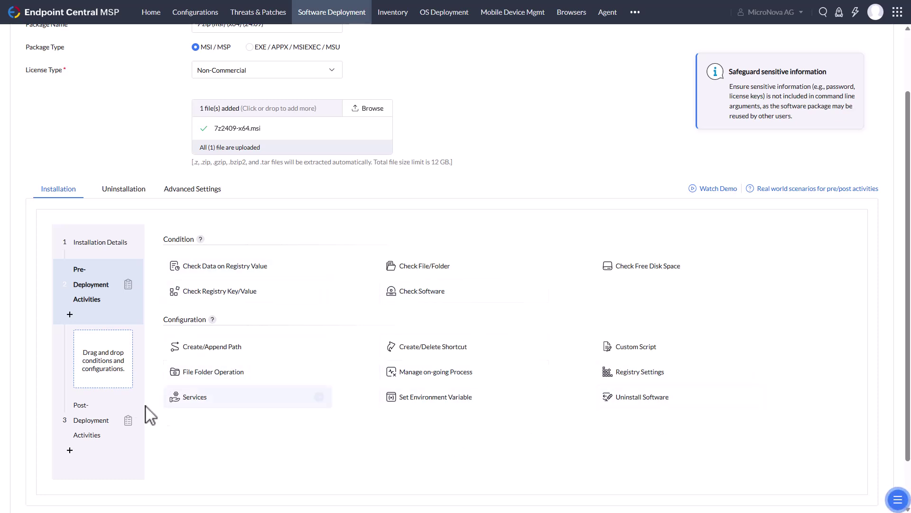
{"action": "left_click", "coordinate": [123, 414]}
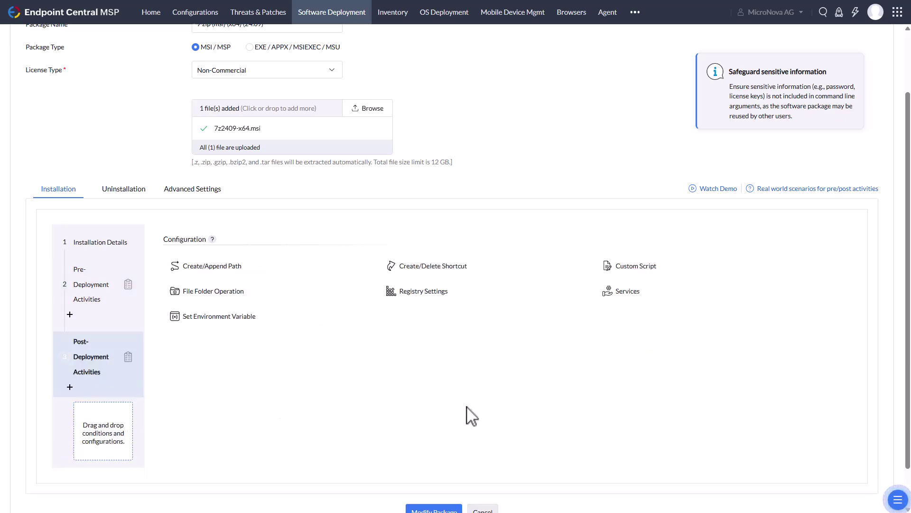
Review the package's uninstallation details and pre- and post-deployment activities, and leave the package without modifying it
{"action": "left_click", "coordinate": [114, 189]}
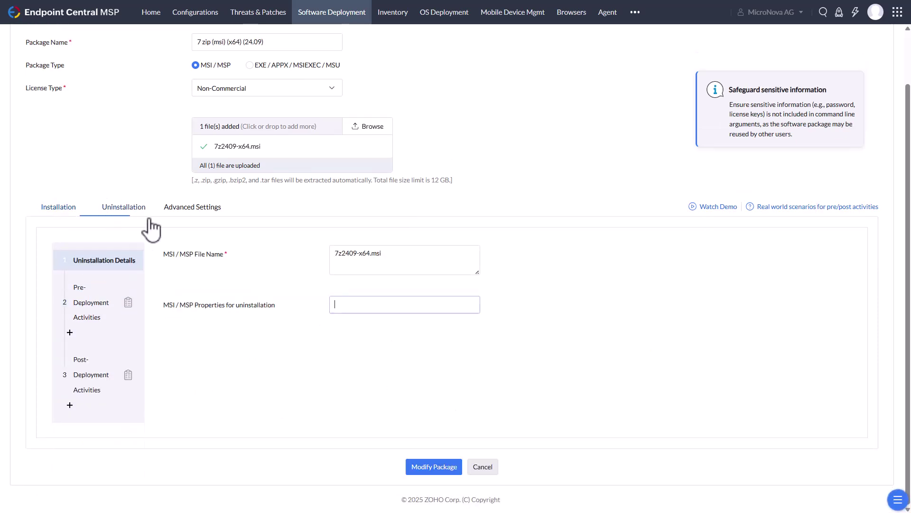
{"action": "left_click", "coordinate": [116, 320]}
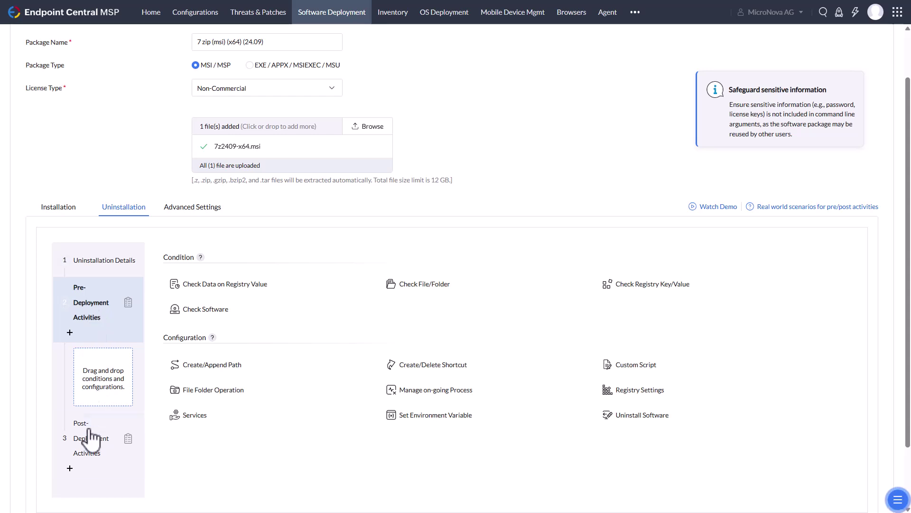
{"action": "left_click", "coordinate": [95, 449]}
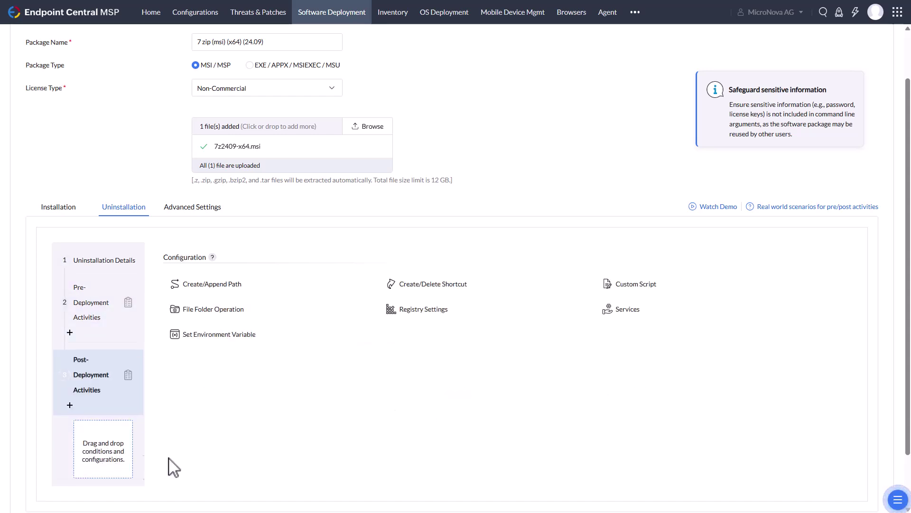
{"action": "left_click", "coordinate": [92, 303]}
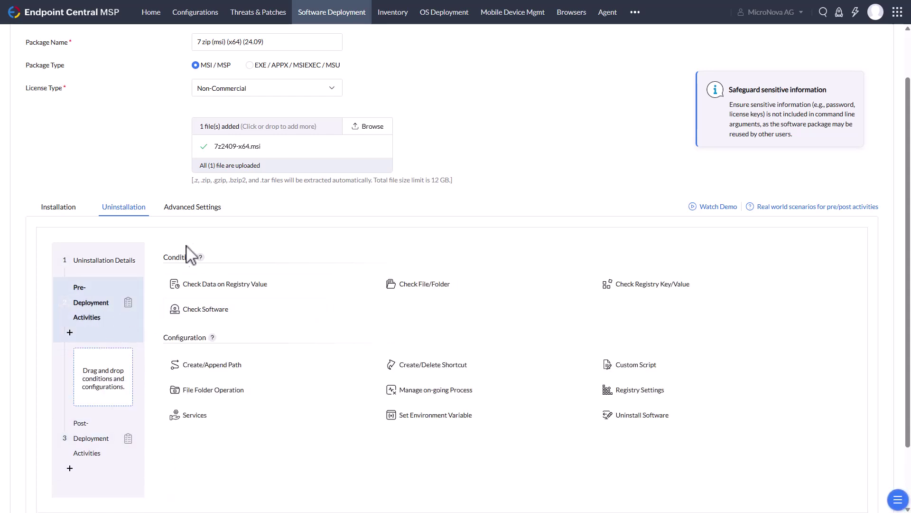
{"action": "left_click", "coordinate": [67, 218]}
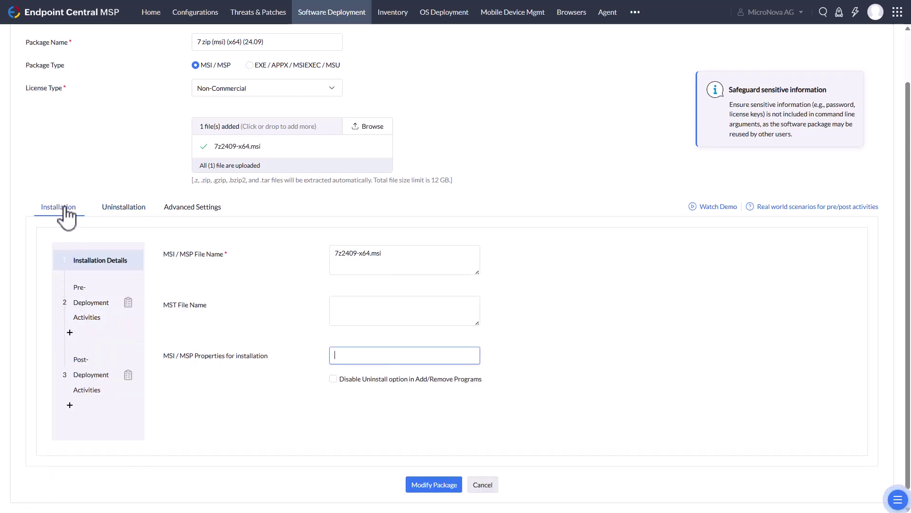
{"action": "left_click", "coordinate": [483, 485]}
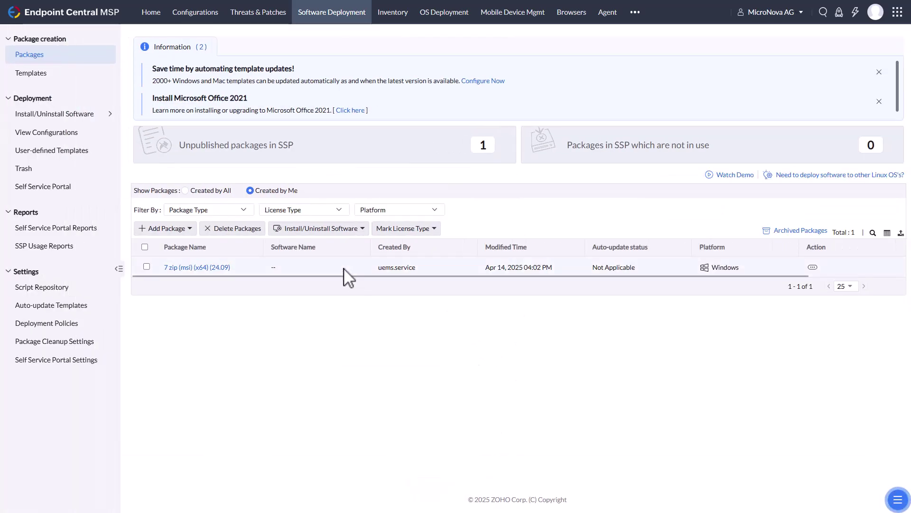
Start a Windows package for all customers with package type EXE / APPX / MSIEXEC / MSU and license type Non-Commercial
{"action": "left_click", "coordinate": [184, 229]}
{"action": "mouse_move", "coordinate": [180, 245]}
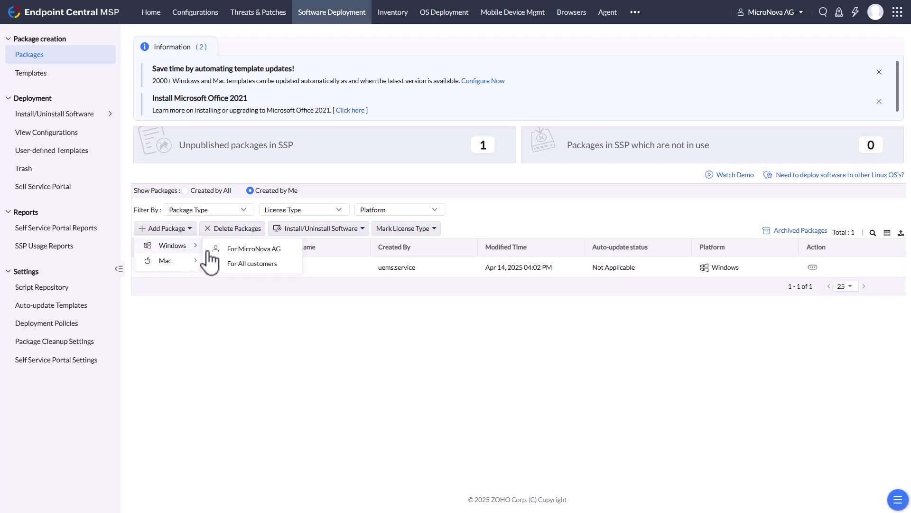
{"action": "left_click", "coordinate": [267, 268]}
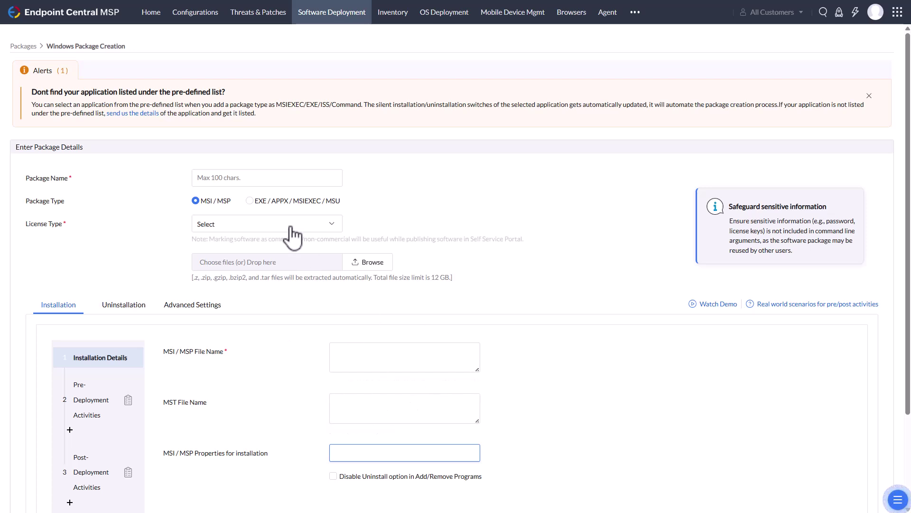
{"action": "left_click", "coordinate": [266, 201]}
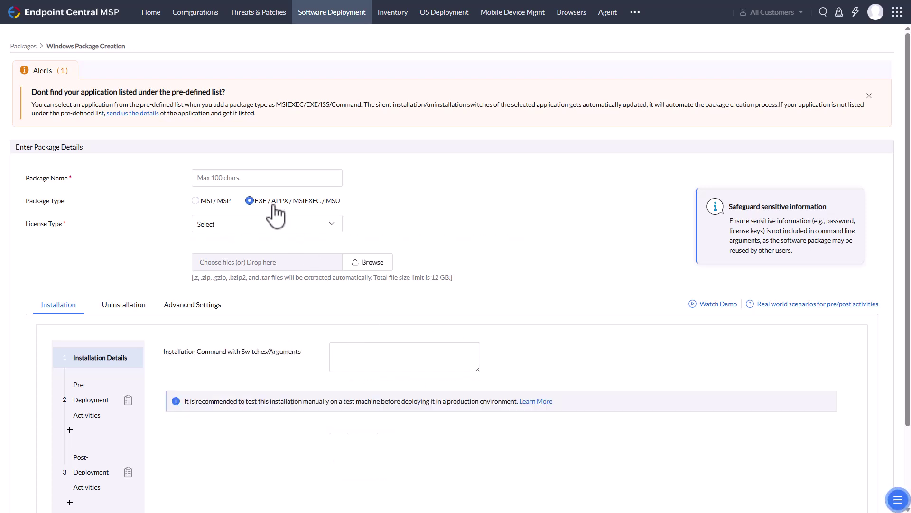
{"action": "left_click", "coordinate": [324, 227]}
{"action": "left_click", "coordinate": [276, 275]}
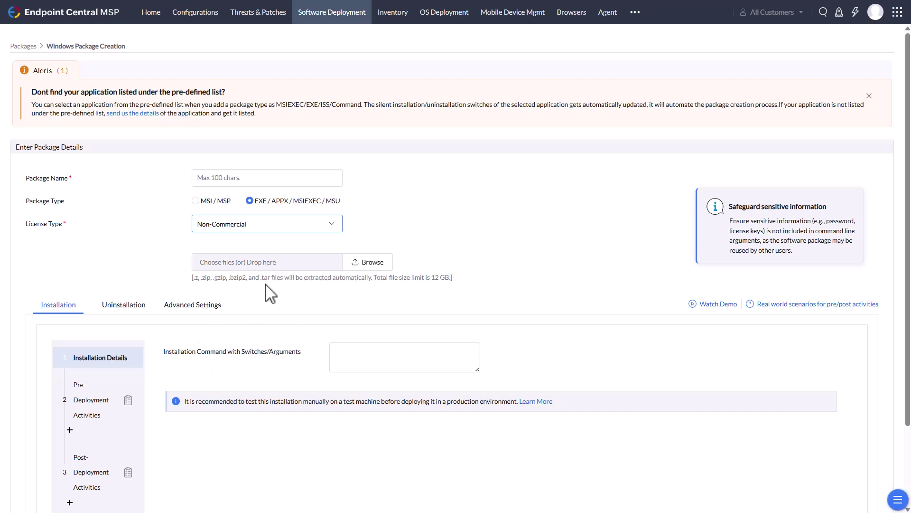
{"action": "scroll", "coordinate": [275, 281], "scroll_direction": "down", "scroll_amount": 2}
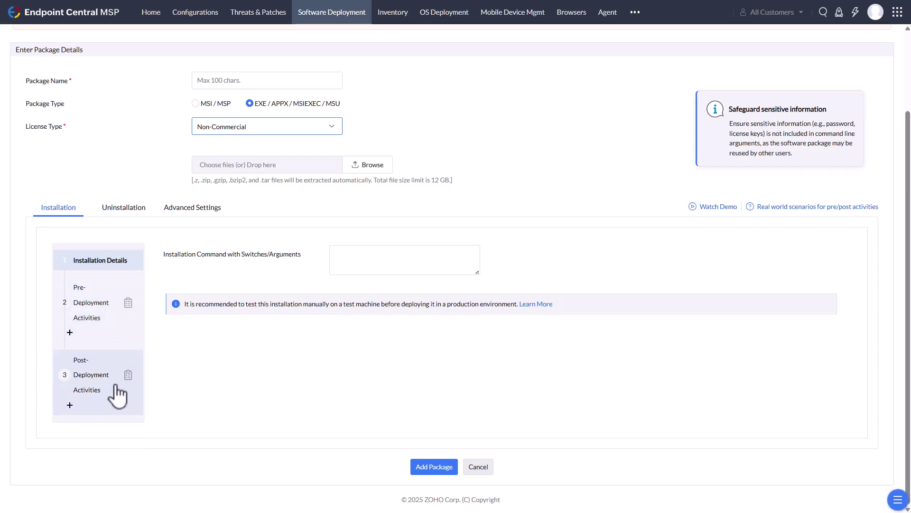
Set the new Windows package's architecture to 64-bit in its advanced settings, and cancel the package creation
{"action": "left_click", "coordinate": [199, 211]}
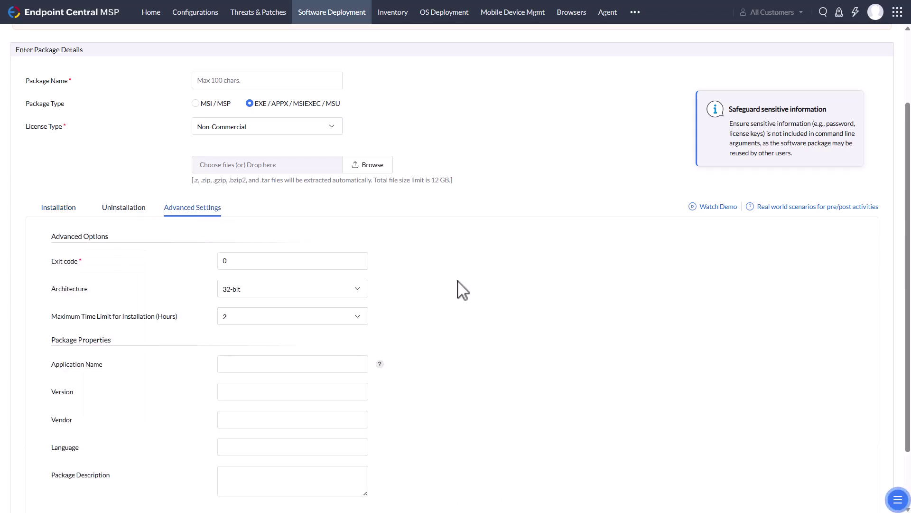
{"action": "scroll", "coordinate": [475, 332], "scroll_direction": "down", "scroll_amount": 2}
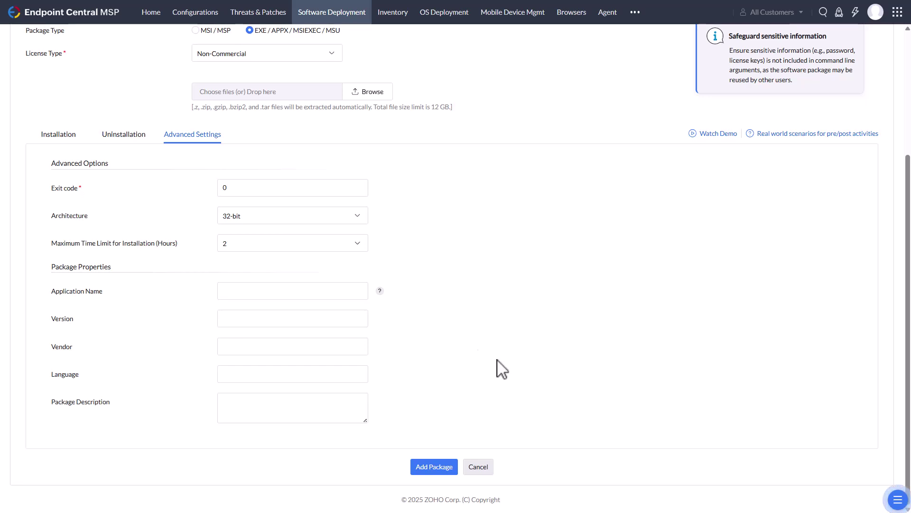
{"action": "left_click", "coordinate": [338, 219]}
{"action": "left_click", "coordinate": [308, 252]}
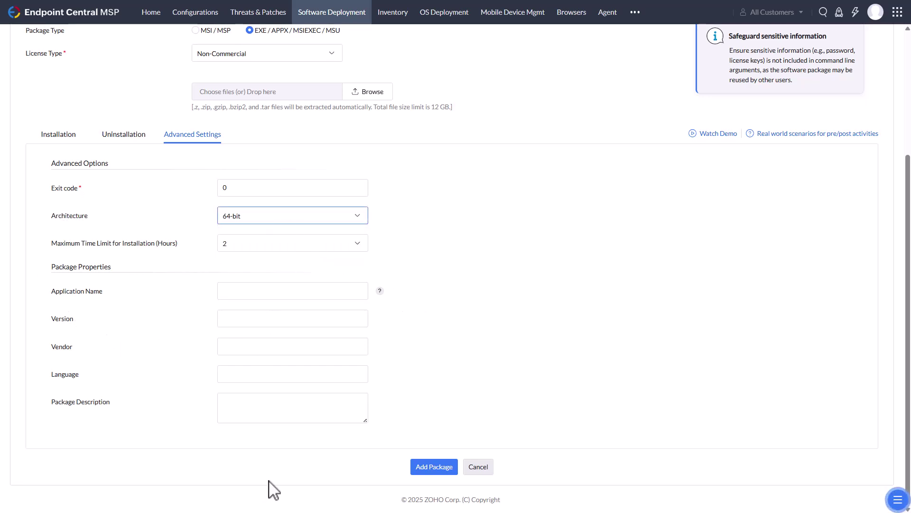
{"action": "left_click", "coordinate": [534, 371]}
{"action": "left_click", "coordinate": [479, 468]}
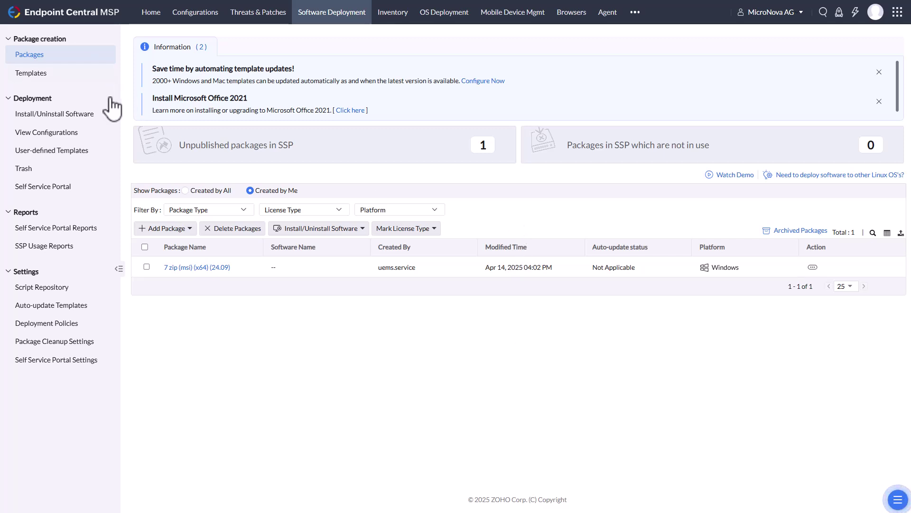
Start a Windows computer install configuration and add the 7 zip (msi) (x64) (24.09) package to its package list
{"action": "mouse_move", "coordinate": [99, 114]}
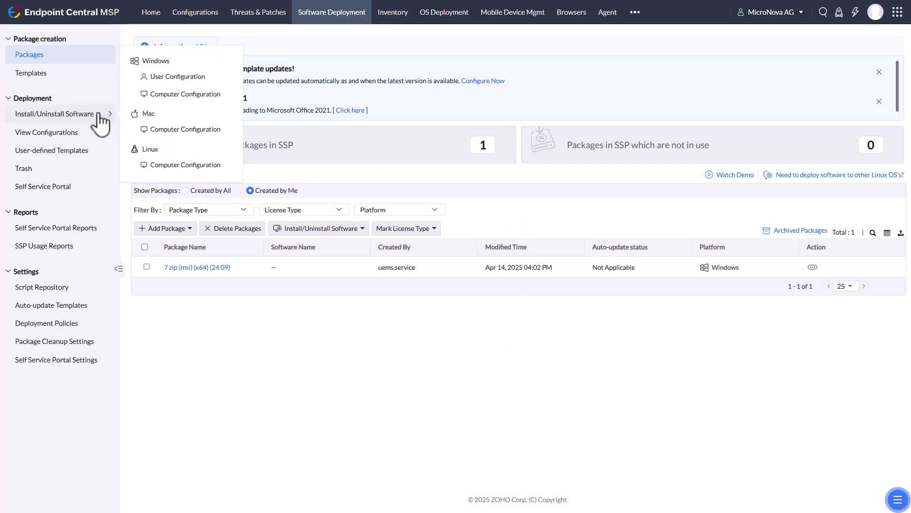
{"action": "left_click", "coordinate": [176, 95]}
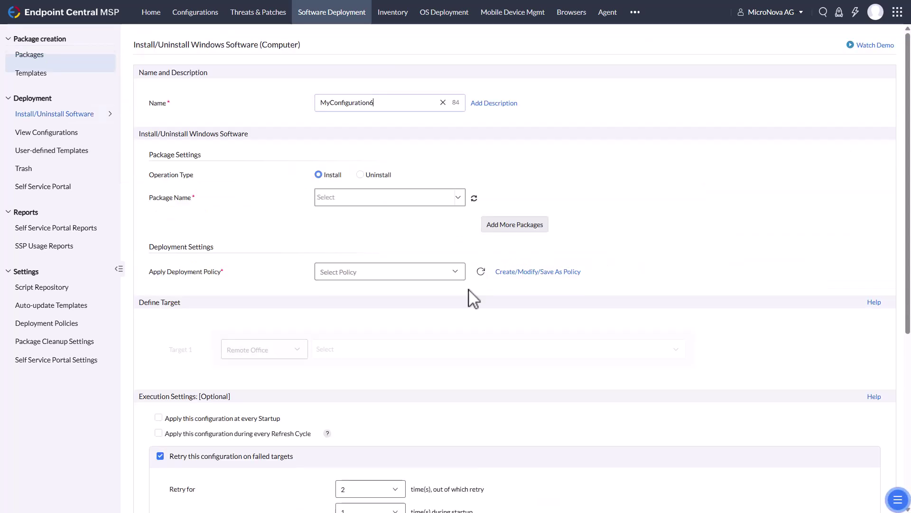
{"action": "left_click", "coordinate": [459, 198]}
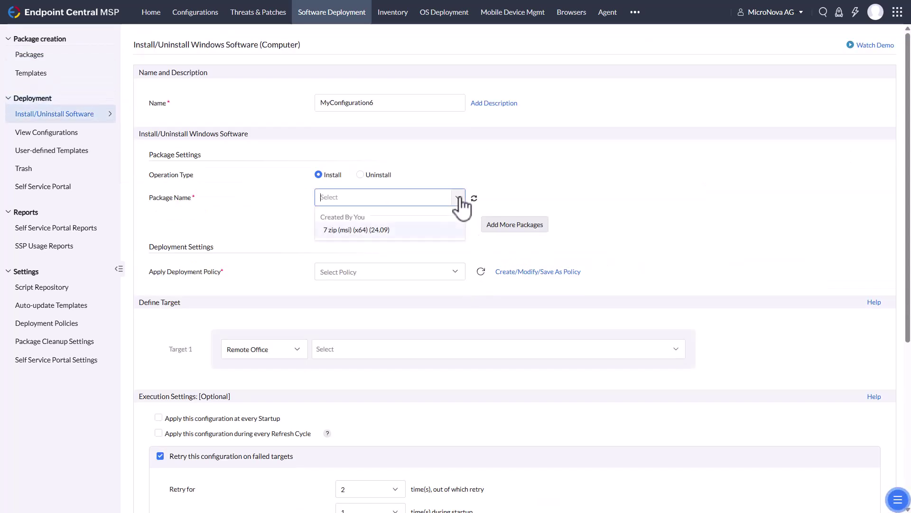
{"action": "left_click", "coordinate": [424, 232]}
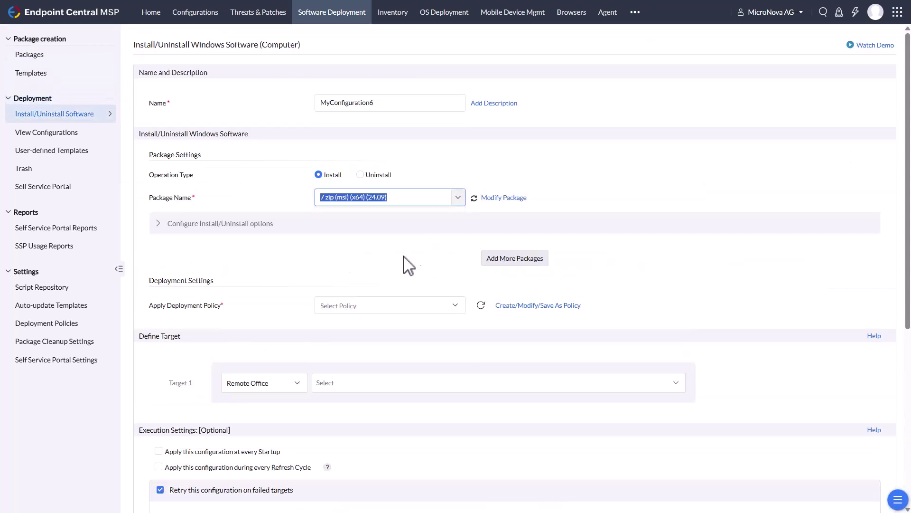
{"action": "left_click", "coordinate": [513, 259]}
Try to add the 7 zip package to the configuration's package list a second time
{"action": "scroll", "coordinate": [489, 266], "scroll_direction": "down", "scroll_amount": 2}
{"action": "left_click", "coordinate": [337, 175]}
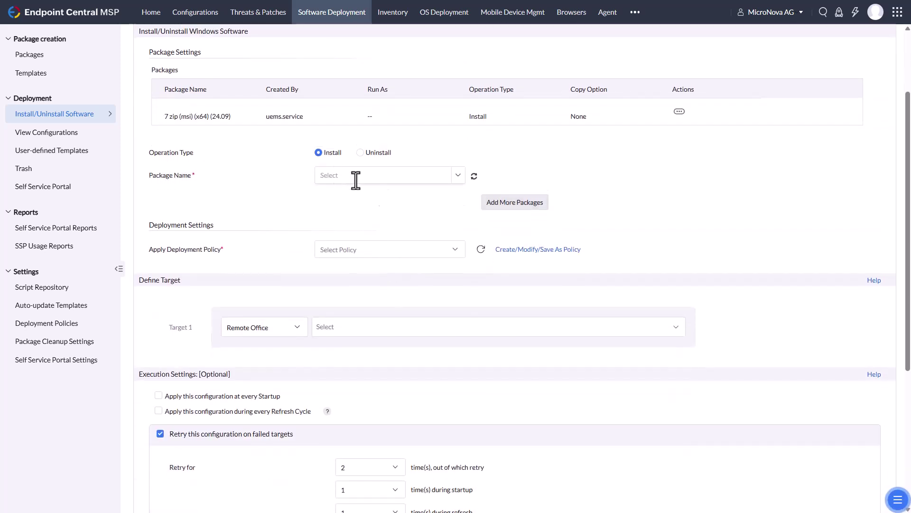
{"action": "left_click", "coordinate": [456, 176]}
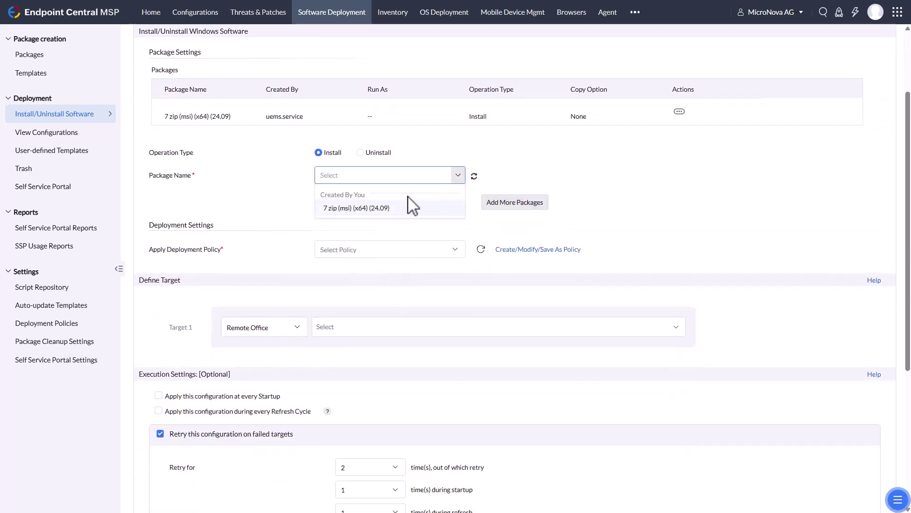
{"action": "left_click", "coordinate": [385, 208]}
{"action": "left_click", "coordinate": [498, 236]}
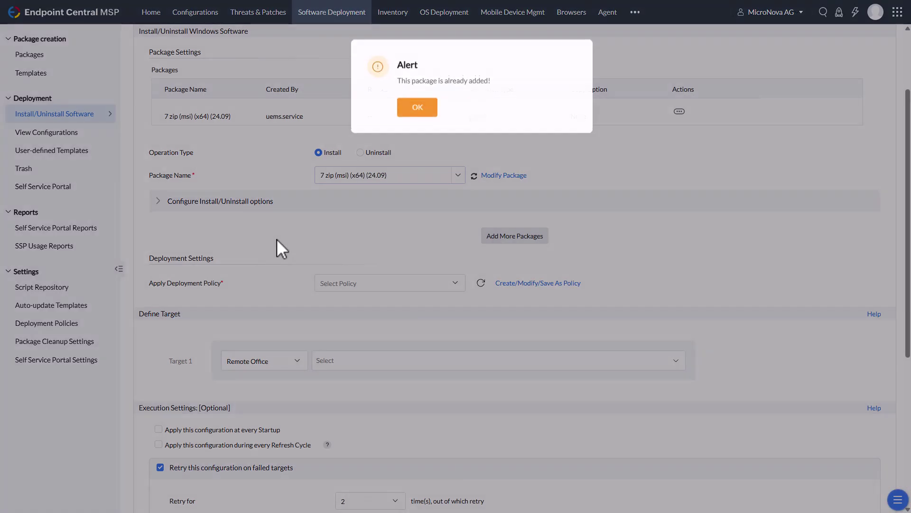
{"action": "left_click", "coordinate": [417, 108]}
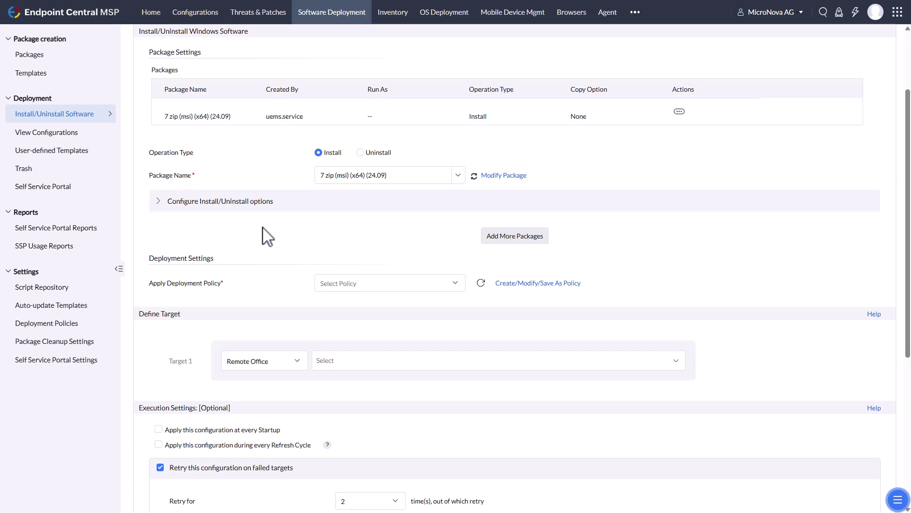
Expand the package's install/uninstall options and compare the Run As User and System User choices, leaving System User selected
{"action": "left_click", "coordinate": [162, 206]}
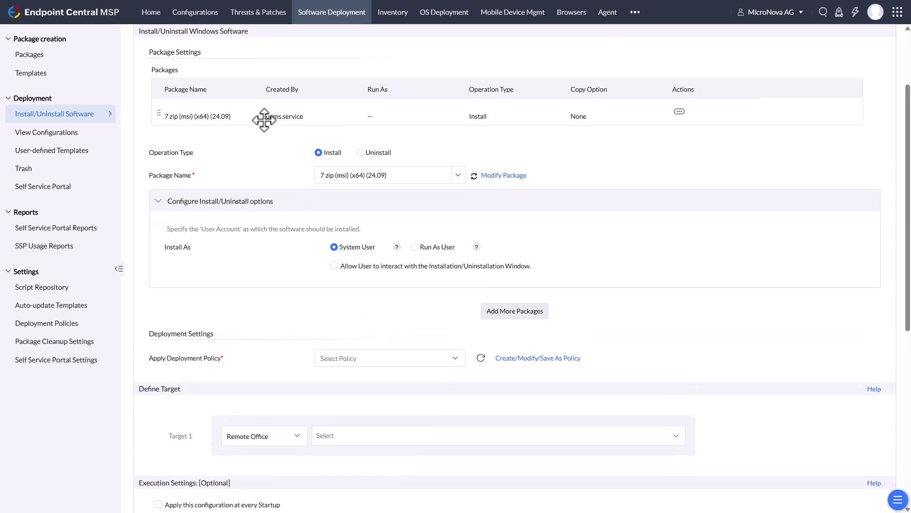
{"action": "left_click", "coordinate": [416, 248]}
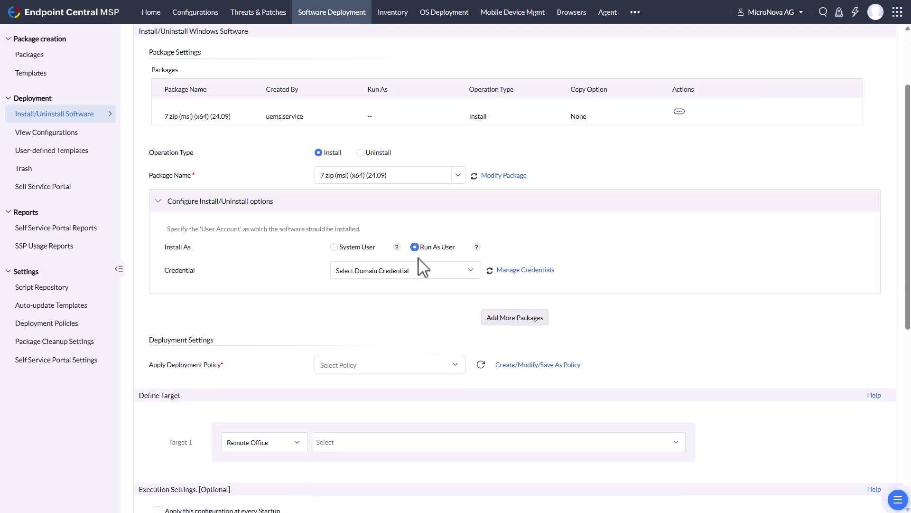
{"action": "left_click", "coordinate": [365, 249]}
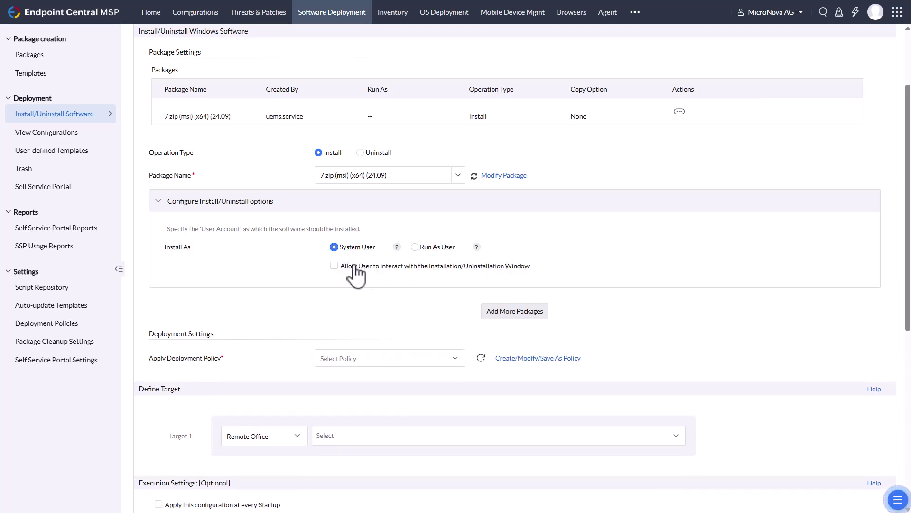
{"action": "left_click", "coordinate": [341, 267]}
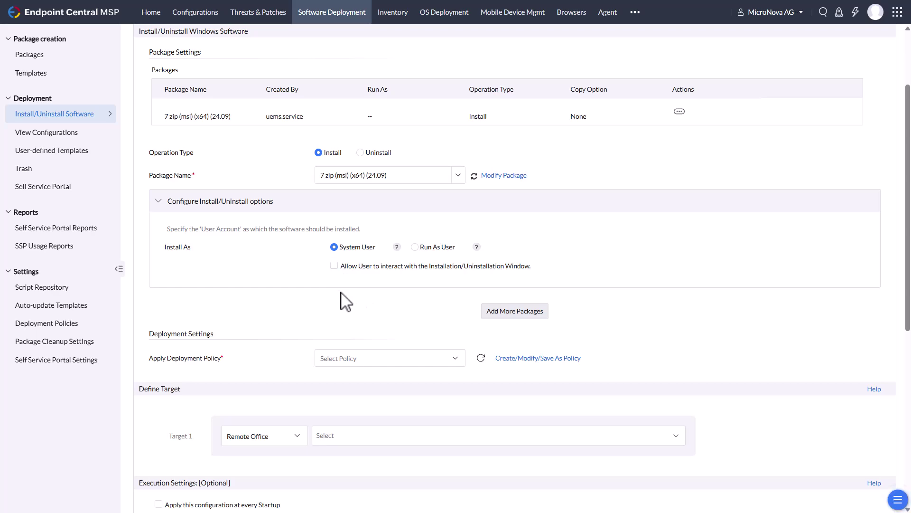
Set the configuration's target type to Domain and review its execution, notification and scheduler settings
{"action": "scroll", "coordinate": [346, 305], "scroll_direction": "down", "scroll_amount": 5}
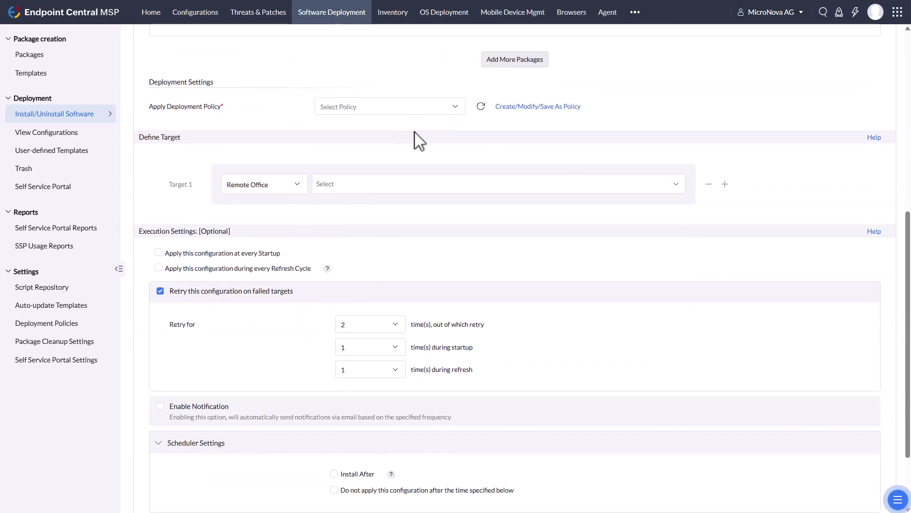
{"action": "scroll", "coordinate": [413, 142], "scroll_direction": "up", "scroll_amount": 6}
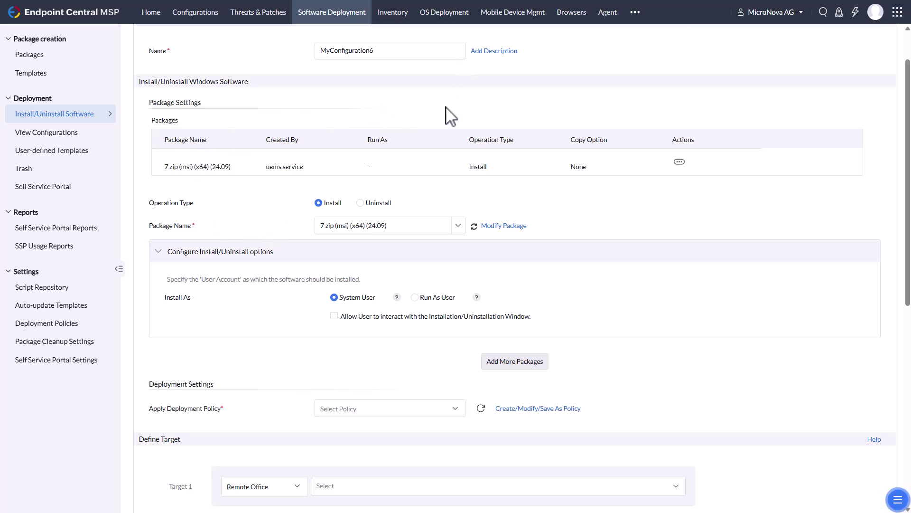
{"action": "scroll", "coordinate": [603, 328], "scroll_direction": "down", "scroll_amount": 5}
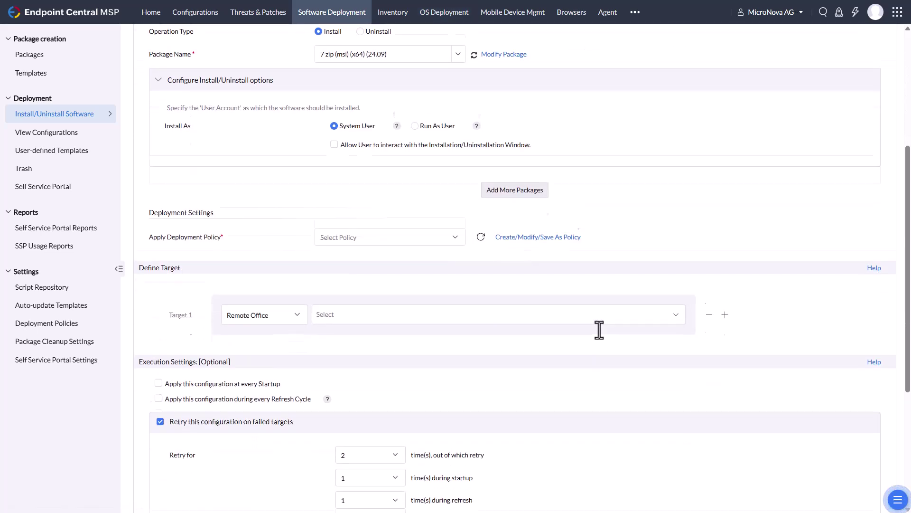
{"action": "left_click", "coordinate": [297, 238]}
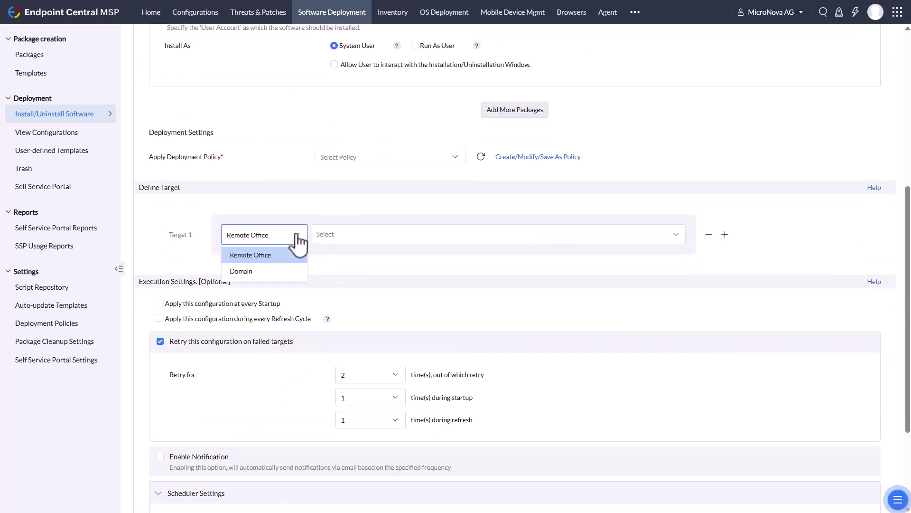
{"action": "left_click", "coordinate": [241, 271]}
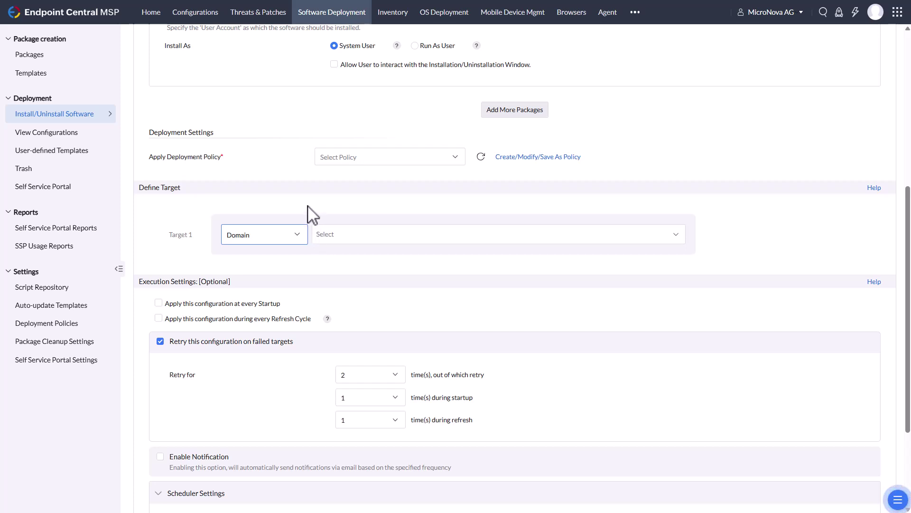
{"action": "mouse_move", "coordinate": [806, 249]}
{"action": "scroll", "coordinate": [768, 272], "scroll_direction": "down", "scroll_amount": 1}
{"action": "scroll", "coordinate": [768, 273], "scroll_direction": "down", "scroll_amount": 3}
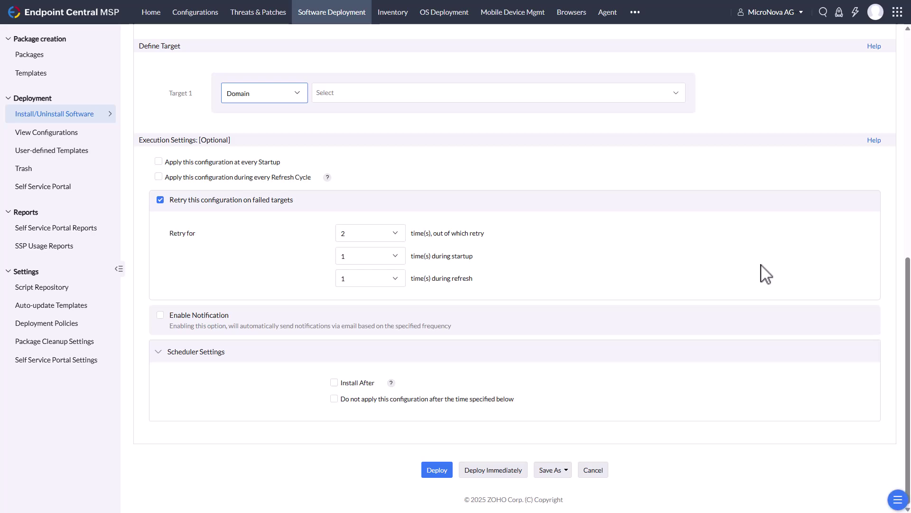
{"action": "scroll", "coordinate": [733, 292], "scroll_direction": "up", "scroll_amount": 10}
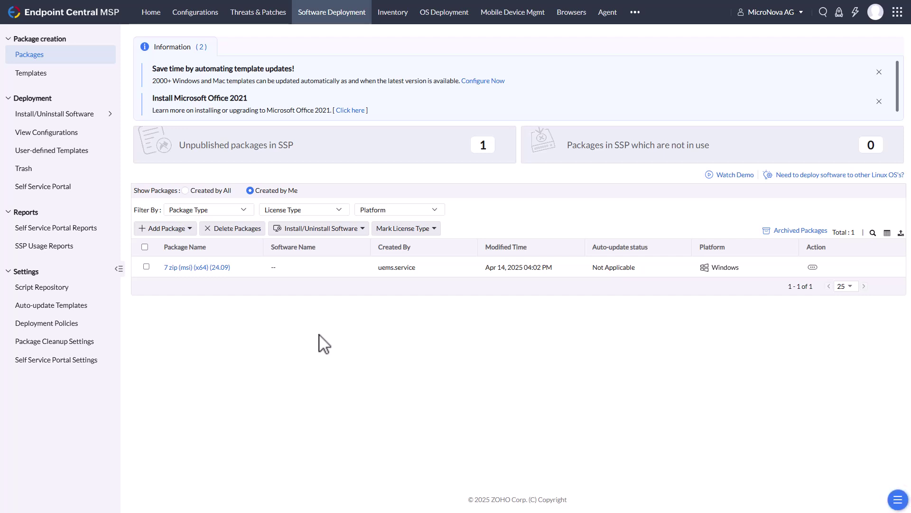
Start publishing software to computers in the Self Service Portal and move the 7 zip package to the selected software installable without approval
{"action": "left_click", "coordinate": [38, 188]}
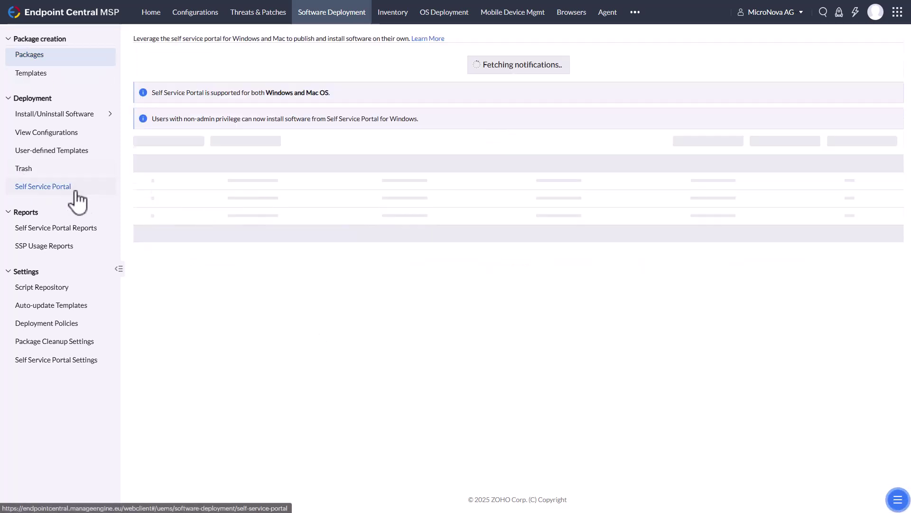
{"action": "left_click", "coordinate": [211, 120]}
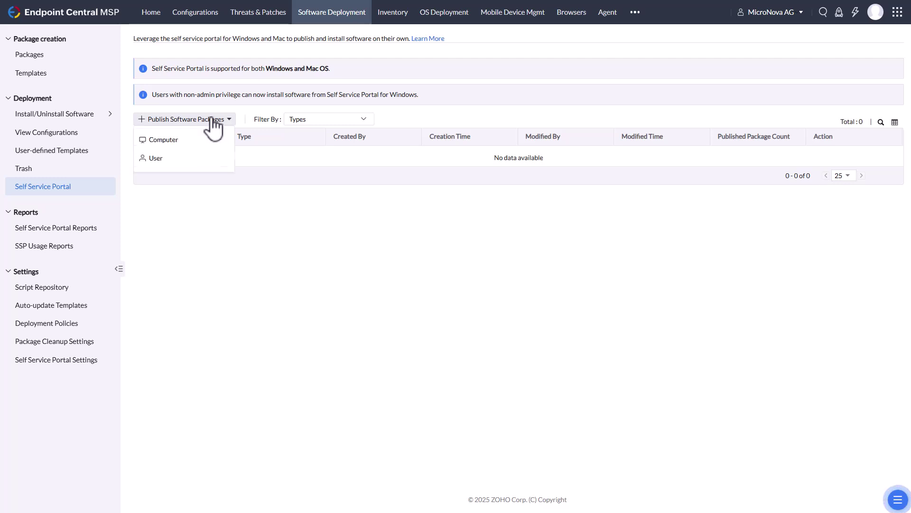
{"action": "left_click", "coordinate": [187, 140]}
{"action": "left_click_drag", "start_coordinate": [291, 159], "coordinate": [671, 172]}
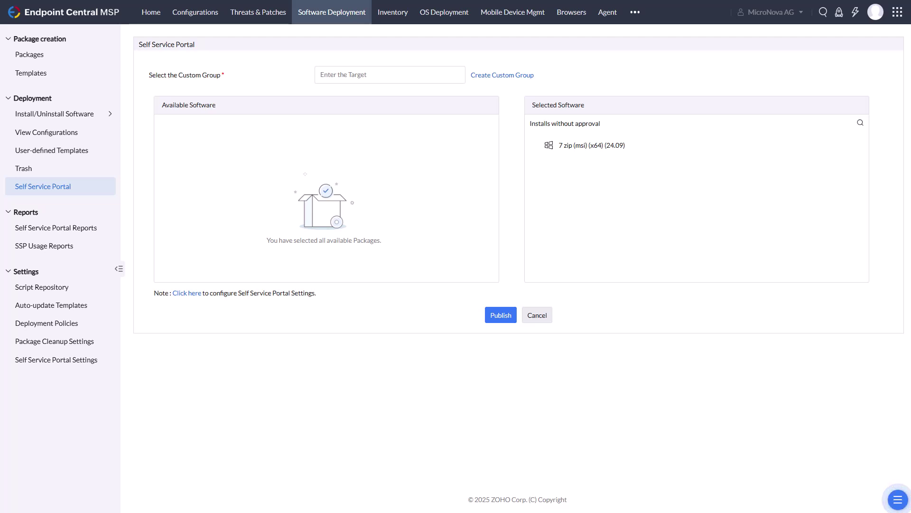
Examine the available apps and updates in the SB-Portal client window and close it
{"action": "left_click_drag", "start_coordinate": [910, 75], "coordinate": [306, 108]}
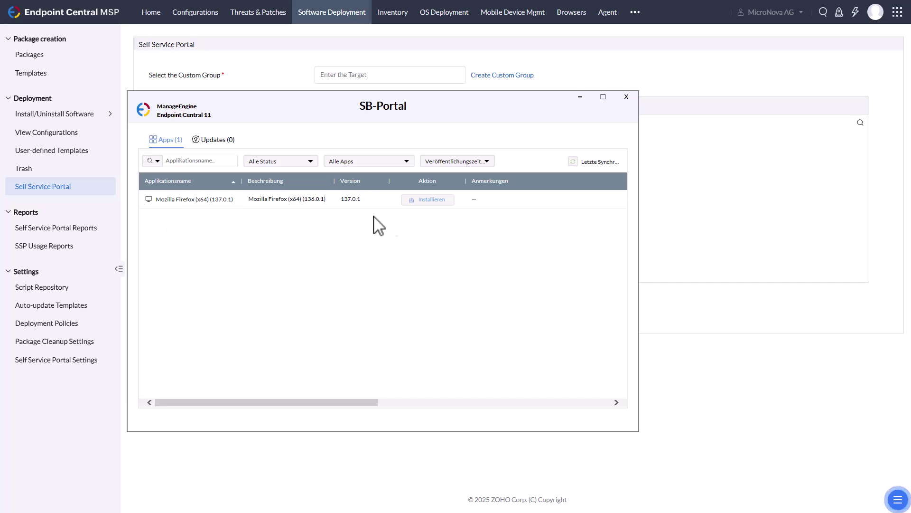
{"action": "left_click", "coordinate": [429, 199]}
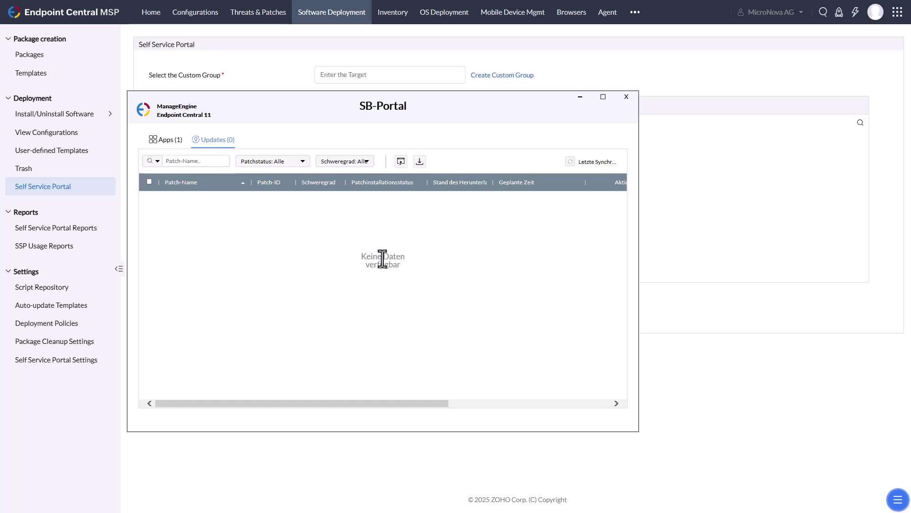
{"action": "left_click", "coordinate": [164, 139]}
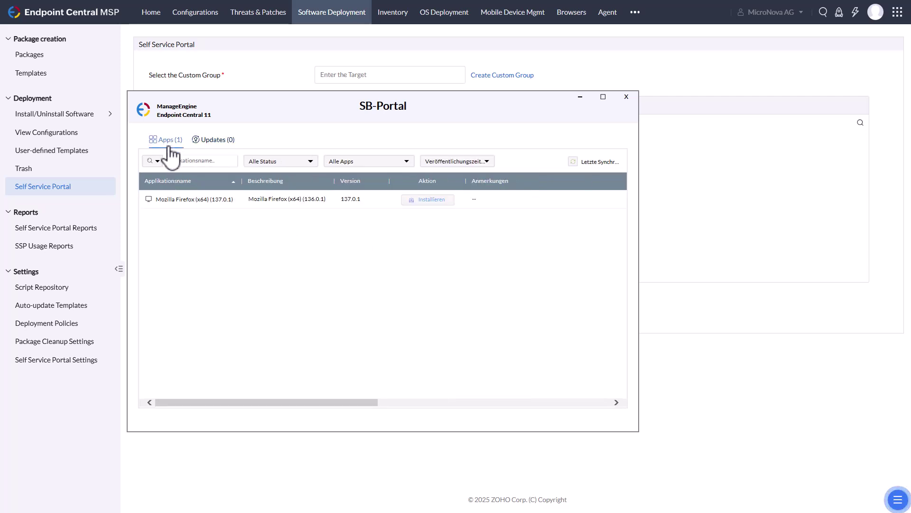
{"action": "left_click", "coordinate": [627, 98]}
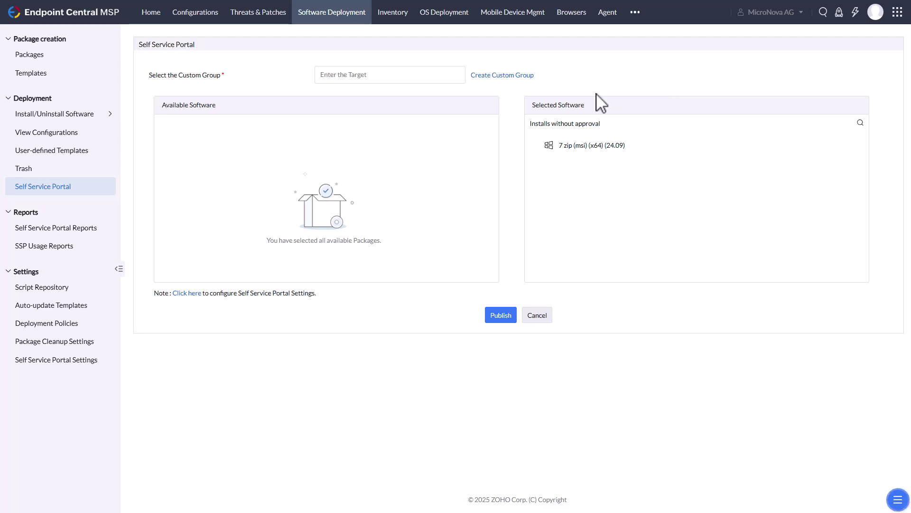
Open the ROI configuration from the Self Service Portal reports and enable ROI Cost in the portal settings
{"action": "left_click", "coordinate": [78, 229]}
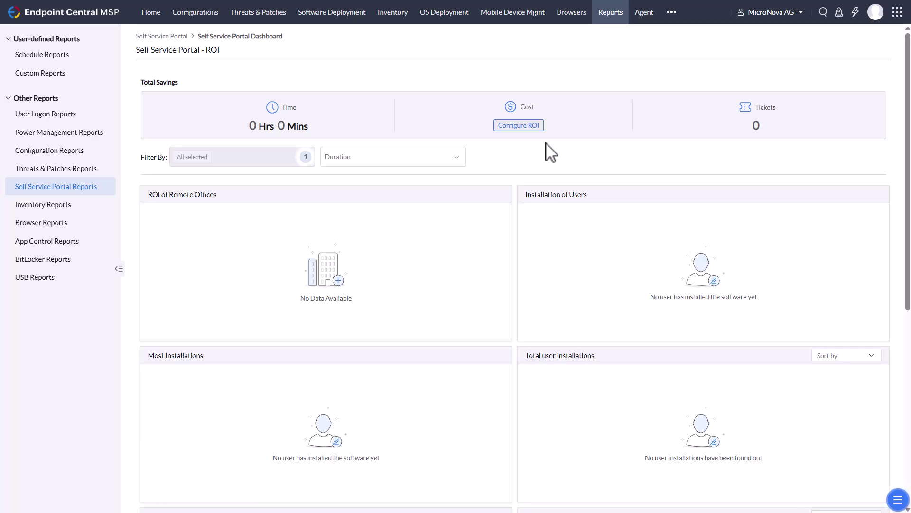
{"action": "left_click", "coordinate": [504, 126]}
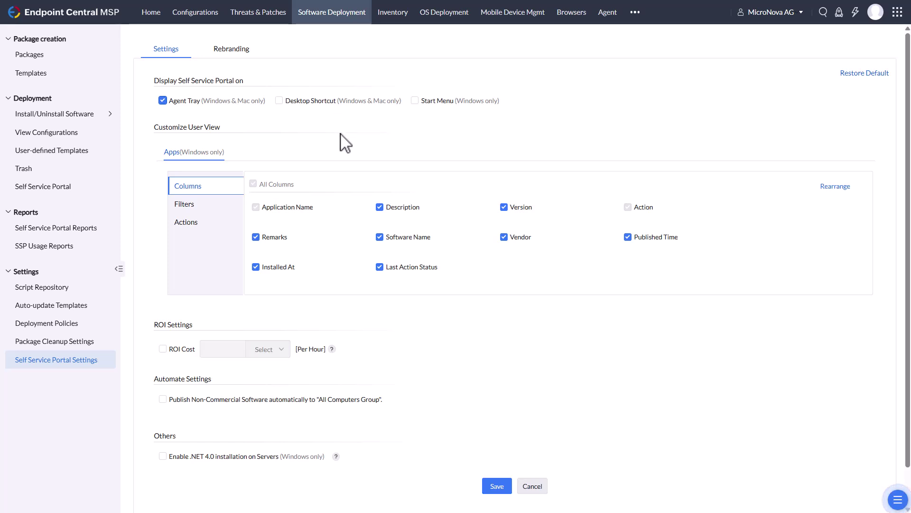
{"action": "left_click", "coordinate": [162, 349]}
{"action": "left_click", "coordinate": [162, 349]}
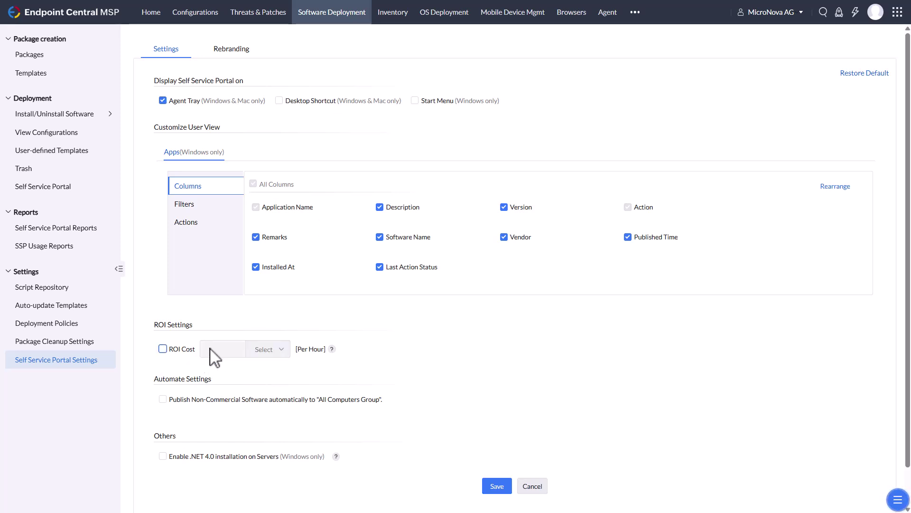
{"action": "left_click", "coordinate": [162, 350]}
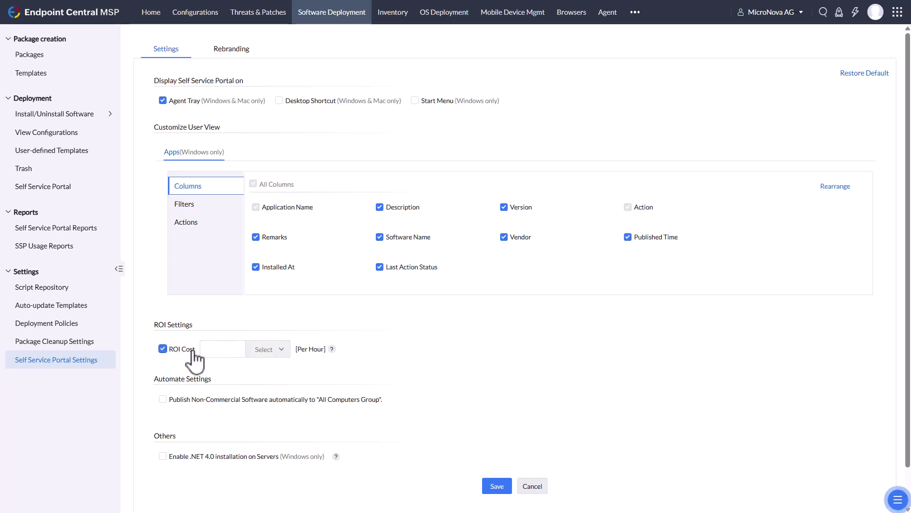
{"action": "scroll", "coordinate": [171, 379], "scroll_direction": "down", "scroll_amount": 1}
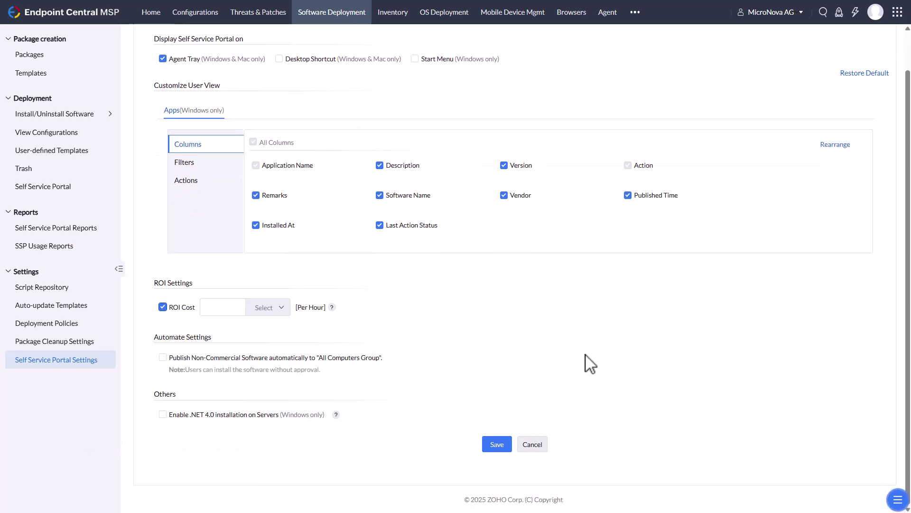
Cancel the Self Service Portal settings changes and open the details of computer Win11CL02 from the inventory's scanned computers
{"action": "left_click", "coordinate": [532, 444]}
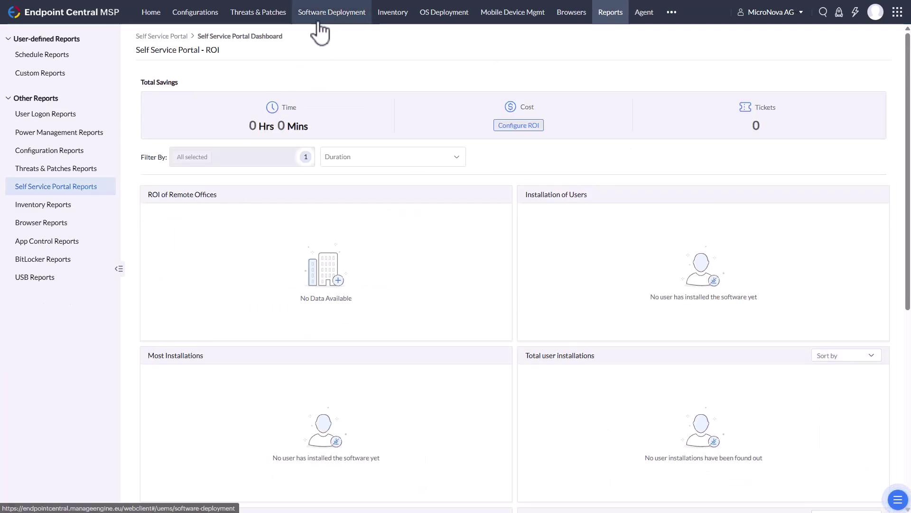
{"action": "left_click", "coordinate": [332, 17]}
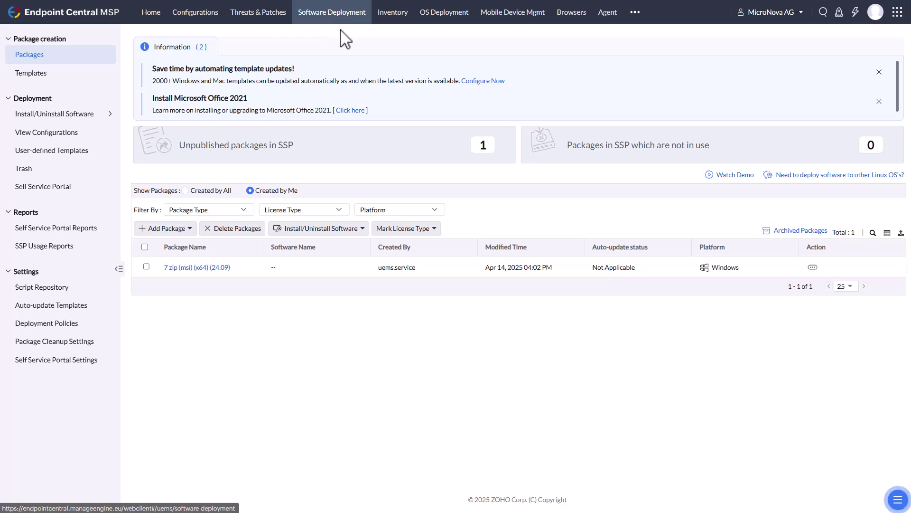
{"action": "left_click", "coordinate": [396, 18]}
{"action": "left_click", "coordinate": [42, 118]}
{"action": "mouse_move", "coordinate": [95, 128]}
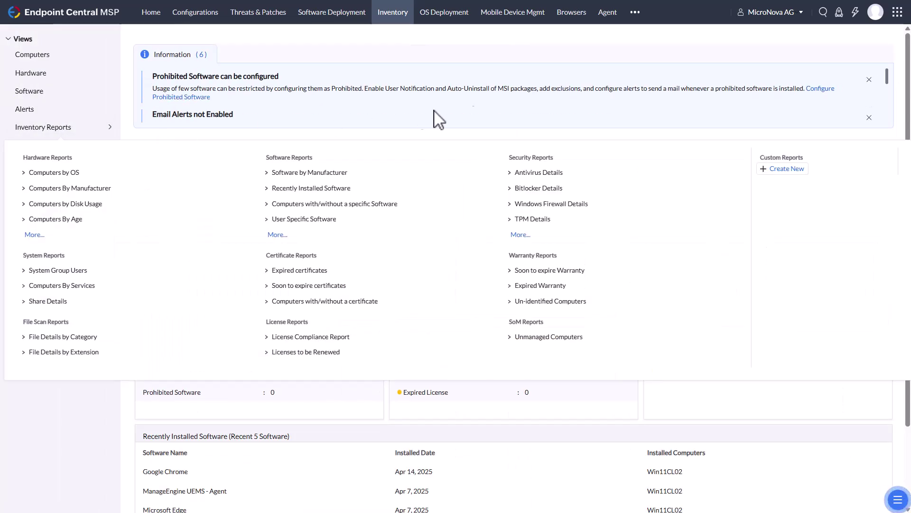
{"action": "left_click", "coordinate": [29, 55]}
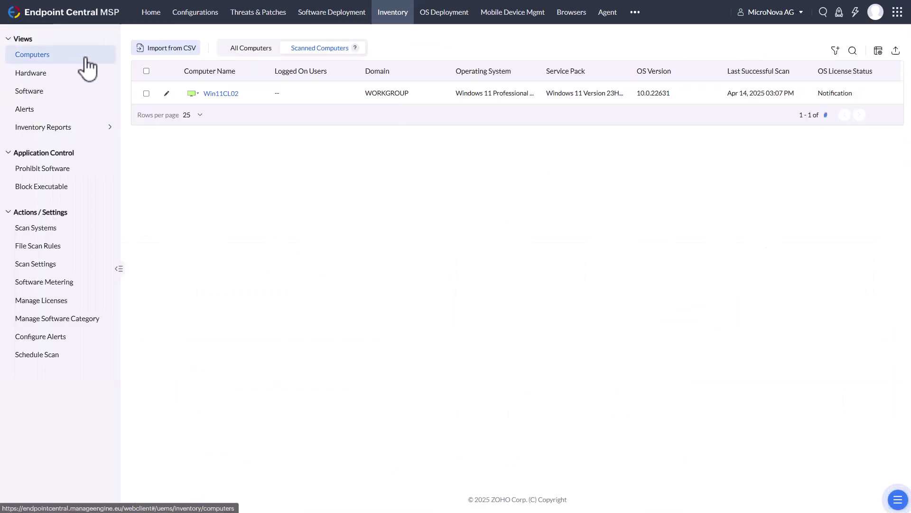
{"action": "left_click", "coordinate": [222, 94]}
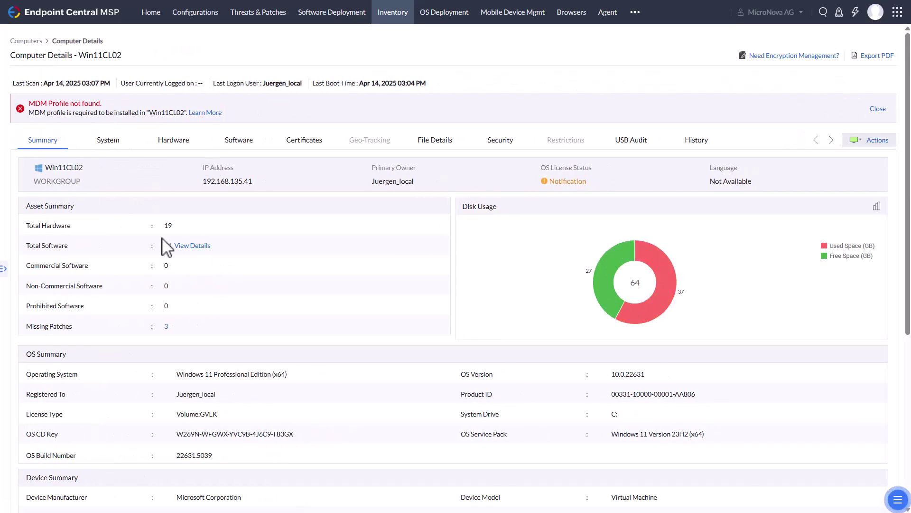
Examine Win11CL02's summary, including its asset, OS and device sections and the custom computer details
{"action": "scroll", "coordinate": [255, 327], "scroll_direction": "down", "scroll_amount": 5}
{"action": "scroll", "coordinate": [255, 327], "scroll_direction": "down", "scroll_amount": 1}
{"action": "scroll", "coordinate": [255, 323], "scroll_direction": "up", "scroll_amount": 6}
{"action": "scroll", "coordinate": [254, 323], "scroll_direction": "down", "scroll_amount": 6}
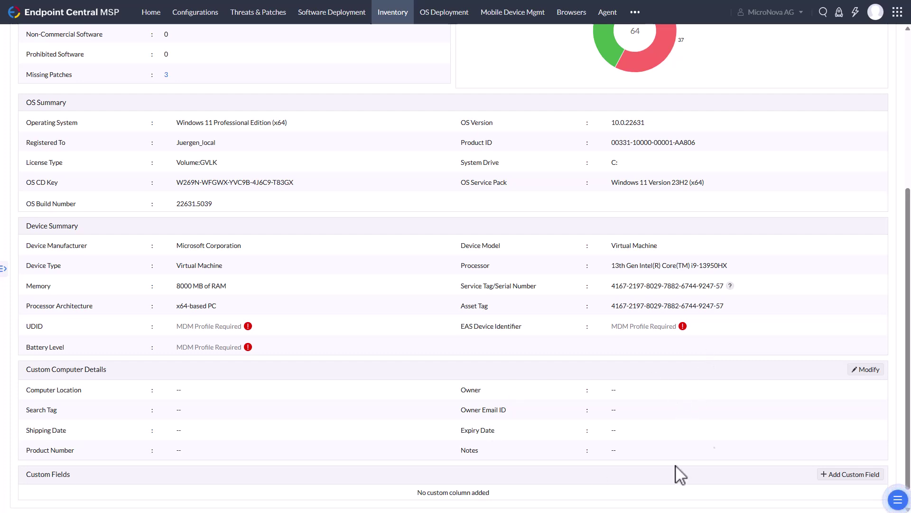
{"action": "left_click_drag", "start_coordinate": [605, 388], "coordinate": [691, 397]}
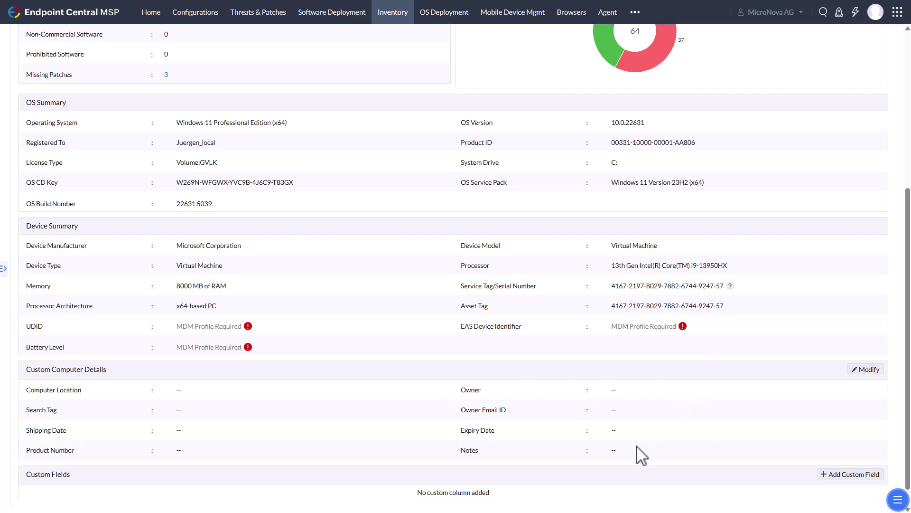
{"action": "scroll", "coordinate": [457, 420], "scroll_direction": "up", "scroll_amount": 5}
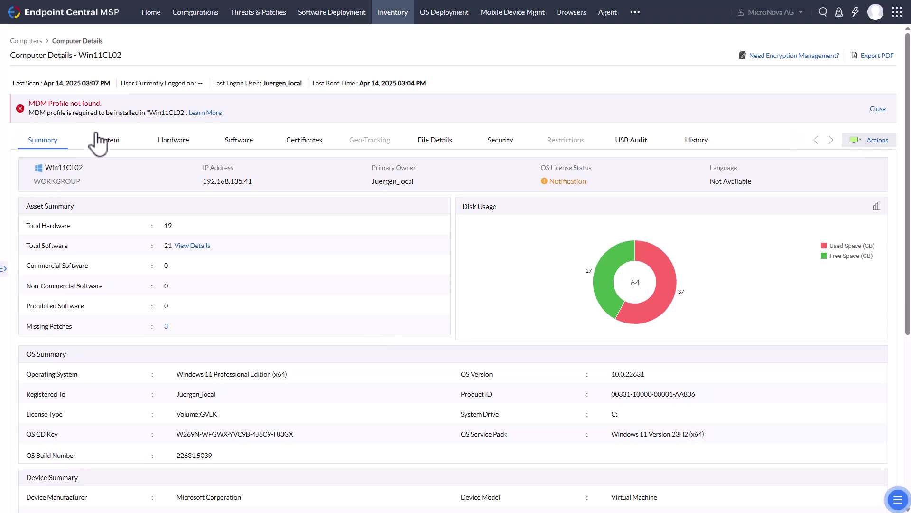
Review Win11CL02's system users and its hardware details for battery, monitor, network adapters and physical memory
{"action": "left_click", "coordinate": [114, 142]}
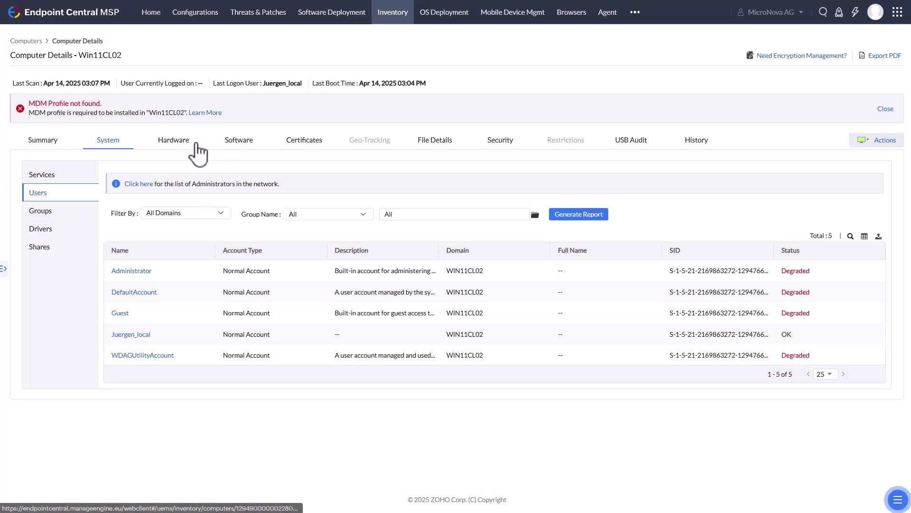
{"action": "left_click", "coordinate": [189, 142]}
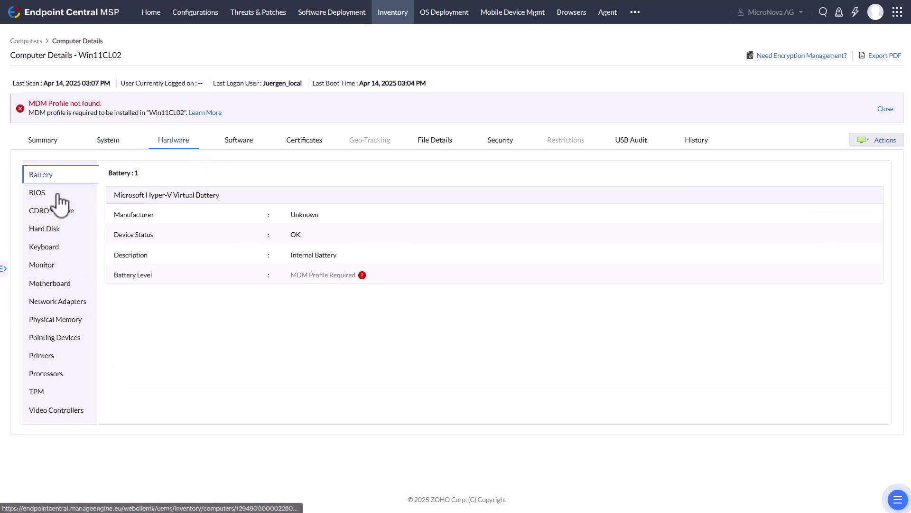
{"action": "left_click", "coordinate": [58, 265]}
{"action": "left_click", "coordinate": [67, 304]}
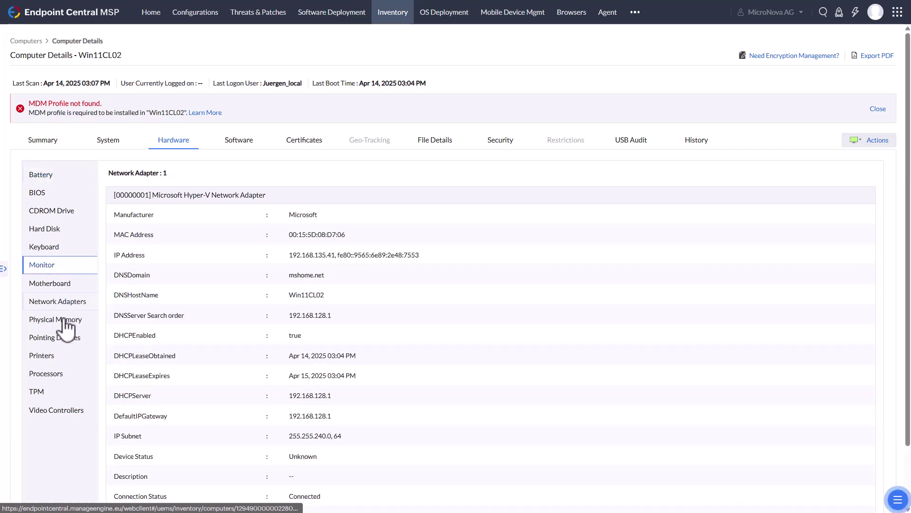
{"action": "left_click", "coordinate": [67, 321]}
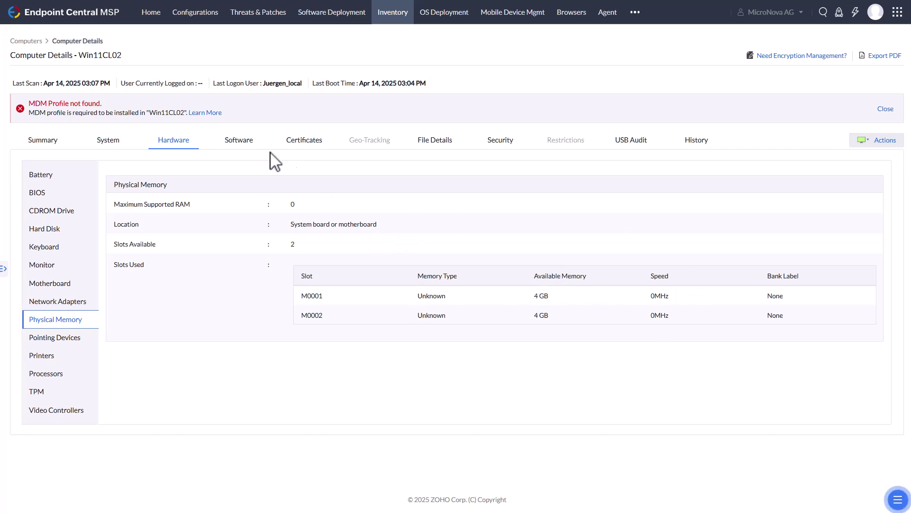
Review the desktop apps, Microsoft Store apps and metered software recorded for Win11CL02
{"action": "left_click", "coordinate": [250, 148]}
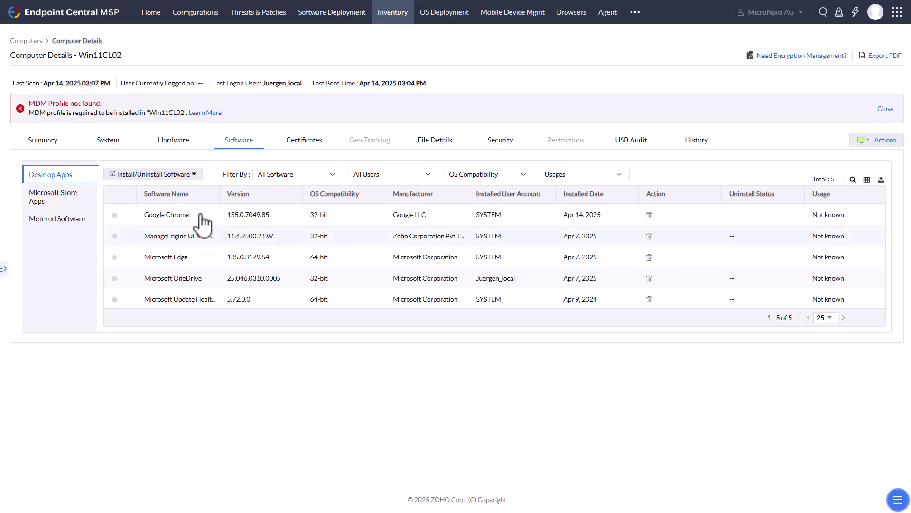
{"action": "left_click", "coordinate": [54, 201]}
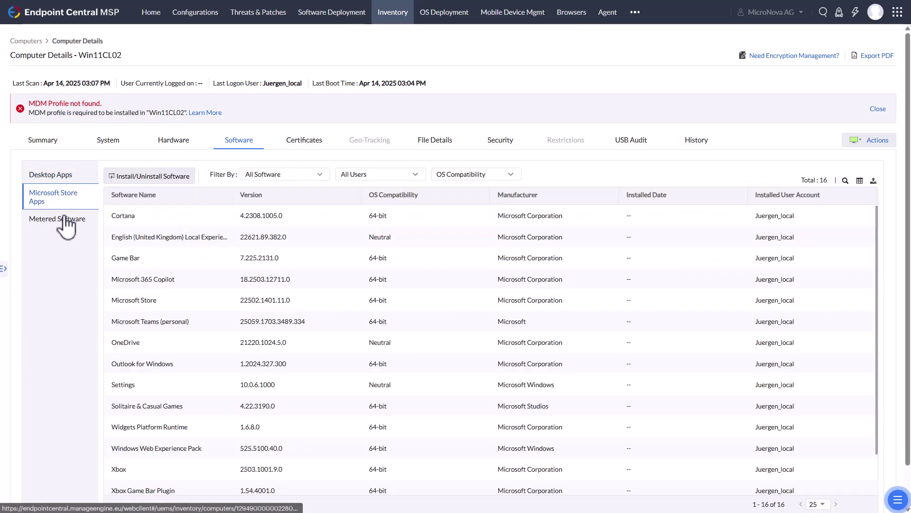
{"action": "left_click", "coordinate": [68, 228]}
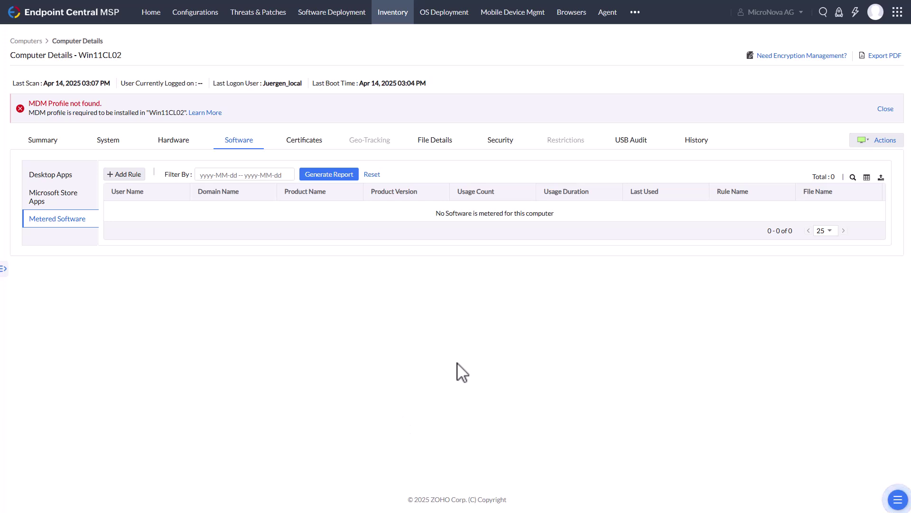
Examine the personal information options for exporting the metered software list, then cancel the export
{"action": "left_click", "coordinate": [881, 177]}
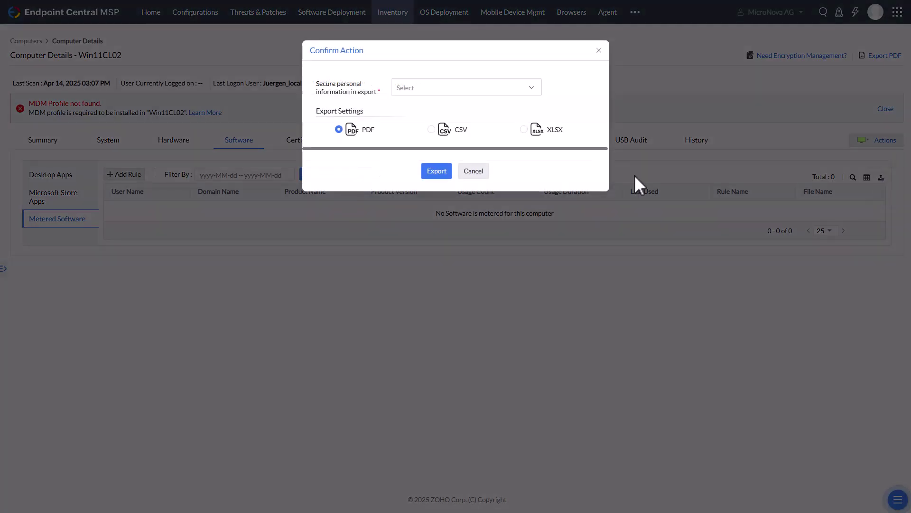
{"action": "left_click", "coordinate": [463, 89]}
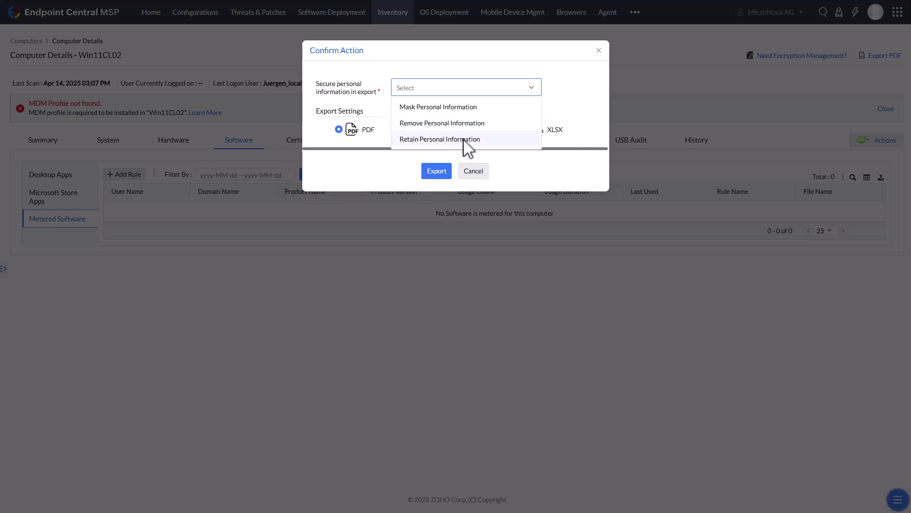
{"action": "left_click", "coordinate": [478, 170]}
Look through Win11CL02's certificate stores, including Trusted Root and Intermediate Certification Authorities
{"action": "left_click", "coordinate": [302, 143]}
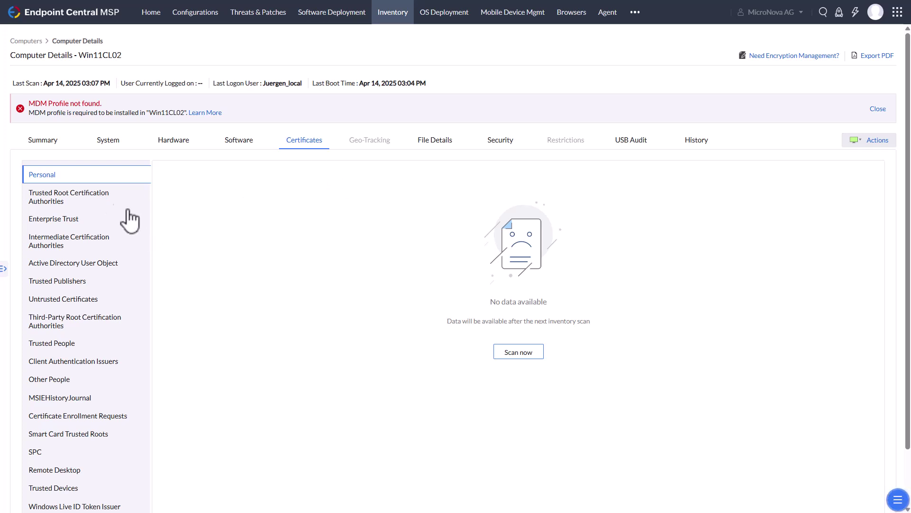
{"action": "left_click", "coordinate": [80, 199]}
{"action": "left_click", "coordinate": [78, 232]}
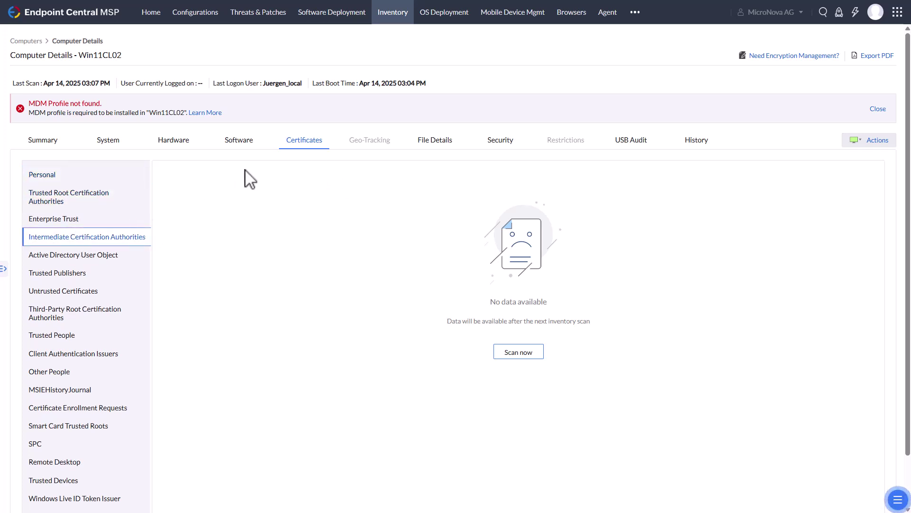
{"action": "left_click", "coordinate": [313, 148]}
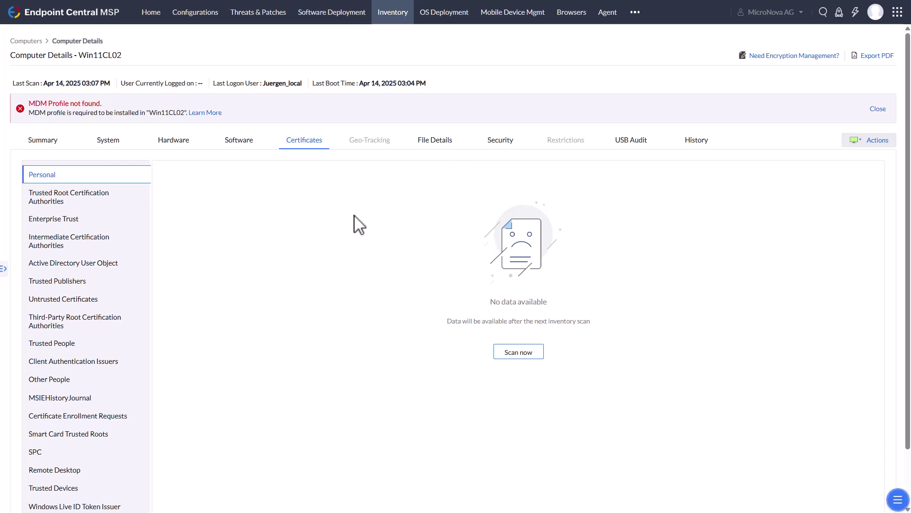
Examine Win11CL02's file scan summary, checking the memory used by audio files and the Office document file types
{"action": "left_click", "coordinate": [432, 148]}
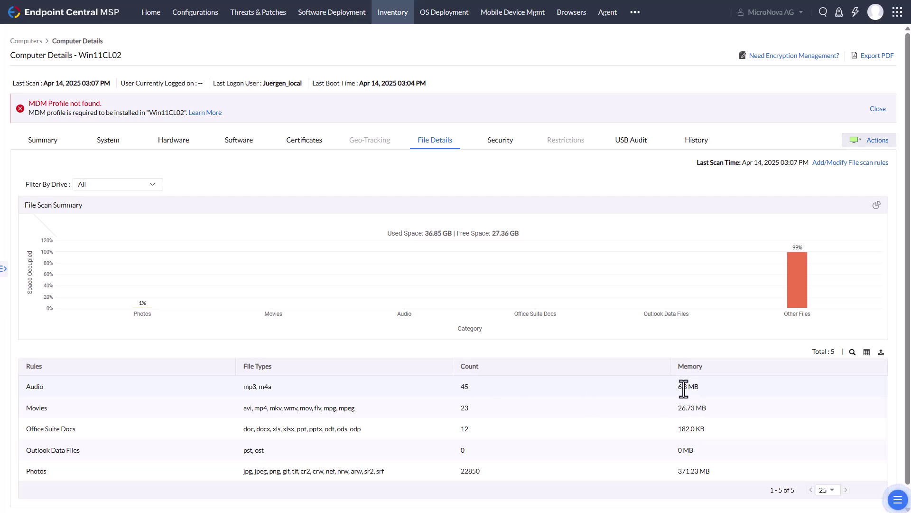
{"action": "left_click_drag", "start_coordinate": [678, 387], "coordinate": [705, 389]}
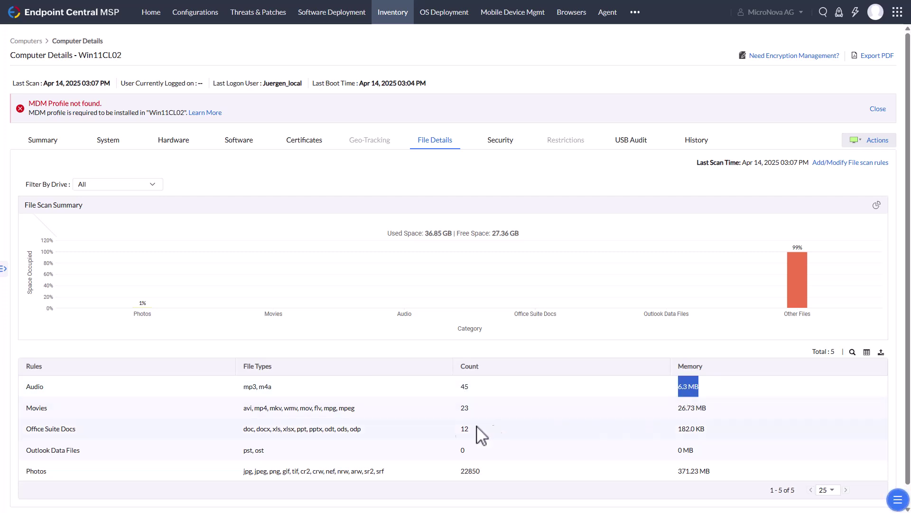
{"action": "left_click", "coordinate": [336, 429]}
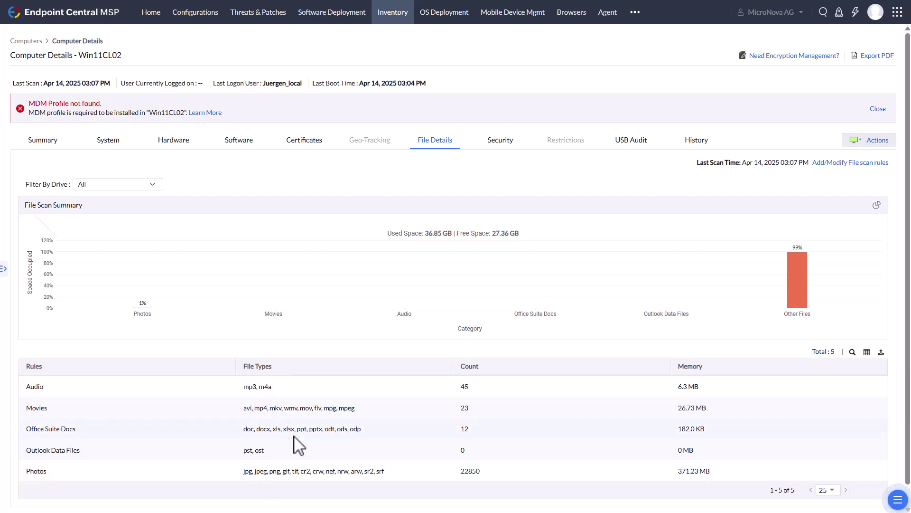
Review Win11CL02's security information for BitLocker, antivirus, firewall and missing patches
{"action": "left_click", "coordinate": [516, 143]}
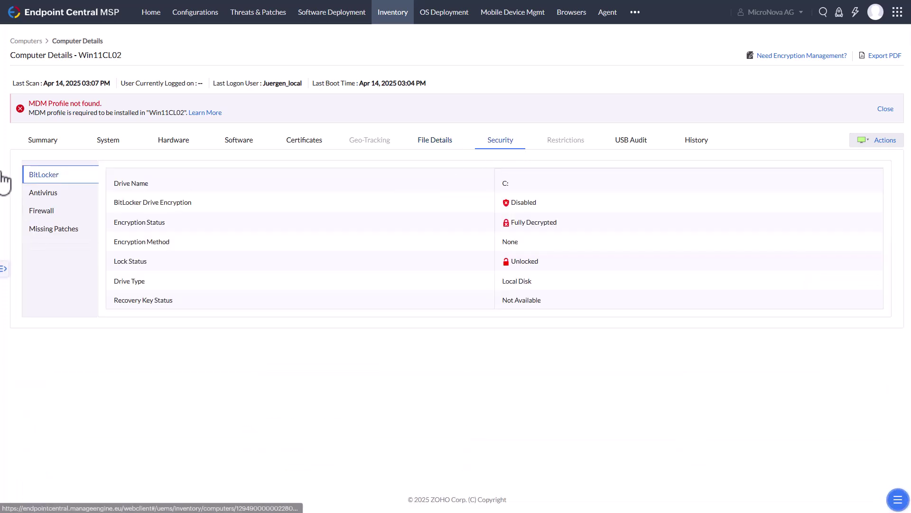
{"action": "left_click", "coordinate": [46, 194]}
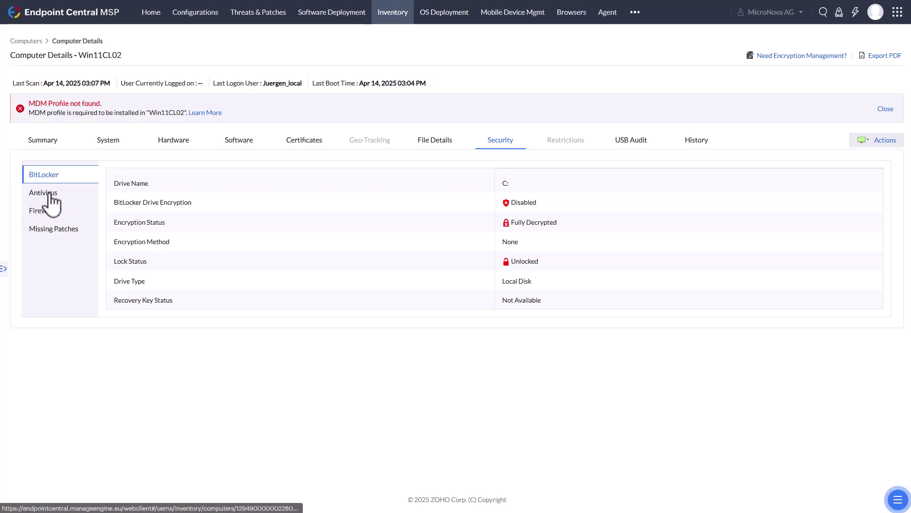
{"action": "left_click", "coordinate": [50, 211]}
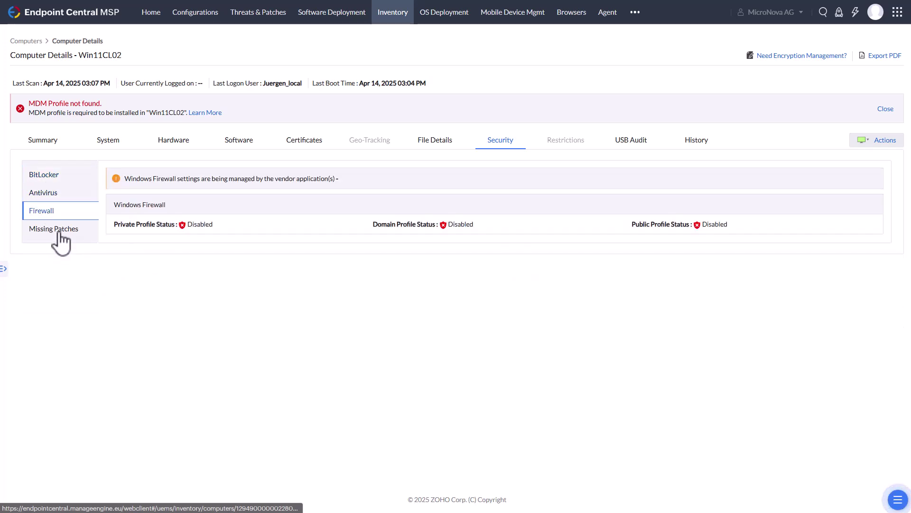
{"action": "left_click", "coordinate": [61, 240]}
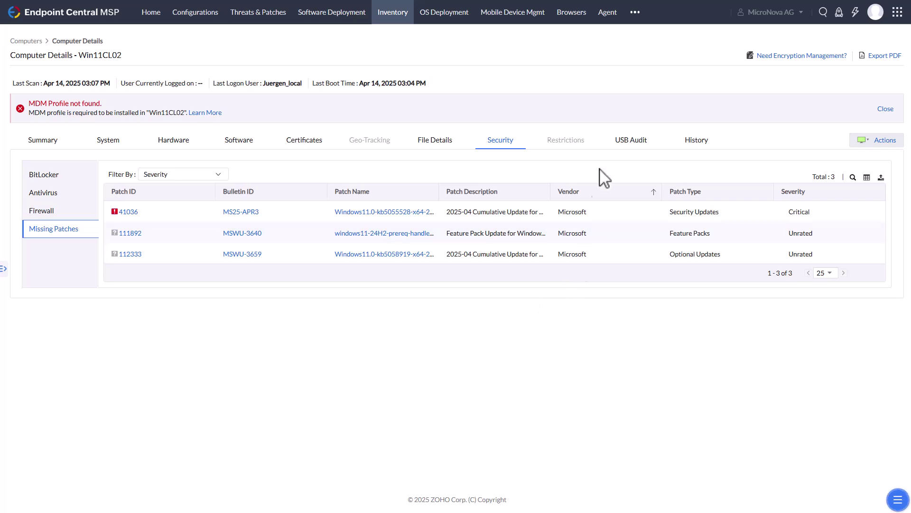
Check Win11CL02's USB audit and its change and user logon history
{"action": "left_click", "coordinate": [634, 143]}
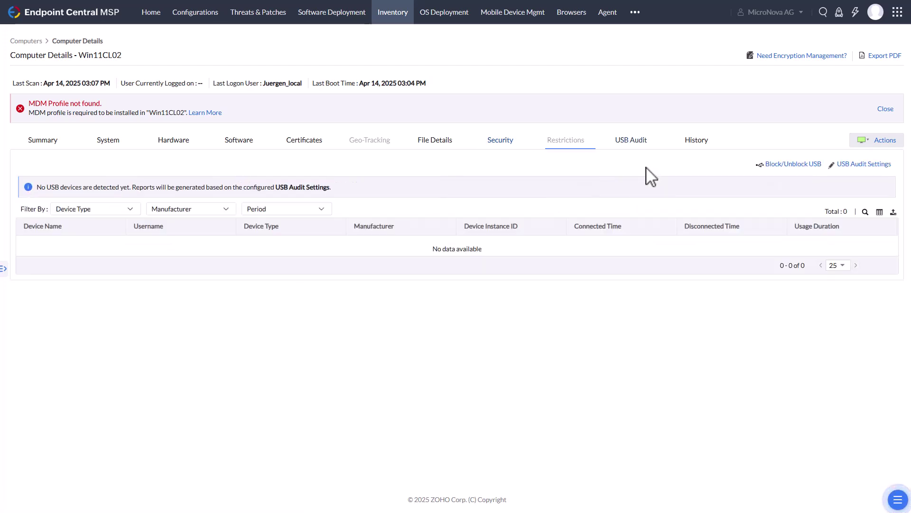
{"action": "left_click", "coordinate": [698, 142]}
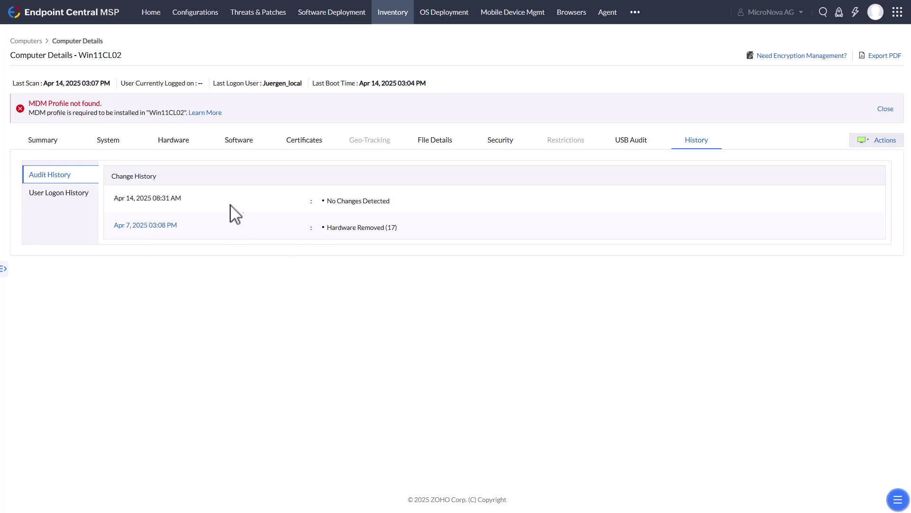
{"action": "left_click", "coordinate": [68, 195]}
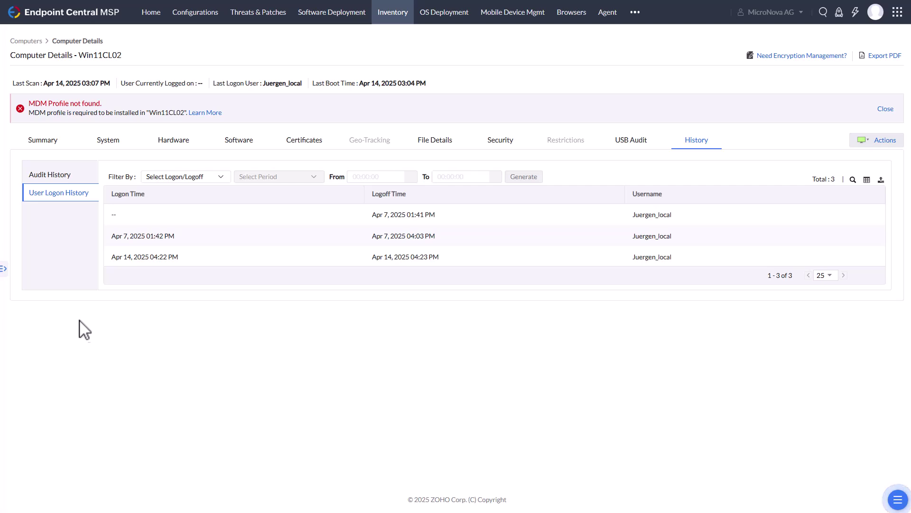
Open the inventory of customer MicroNova AG and review its overall hardware, software and alerts views
{"action": "left_click", "coordinate": [387, 17]}
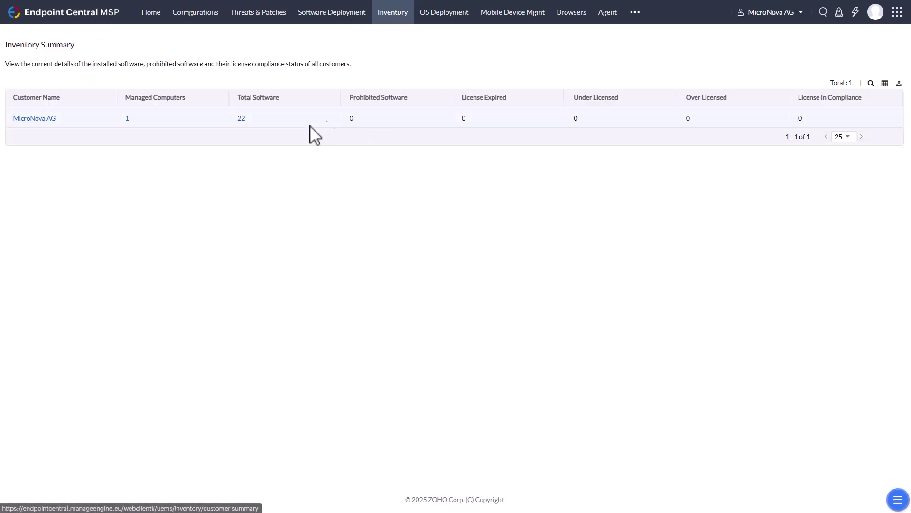
{"action": "left_click", "coordinate": [22, 122]}
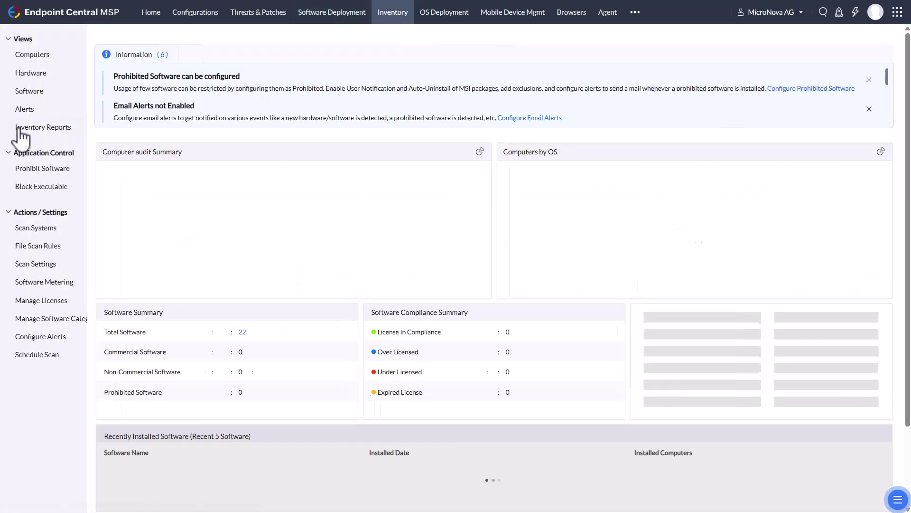
{"action": "left_click", "coordinate": [39, 75]}
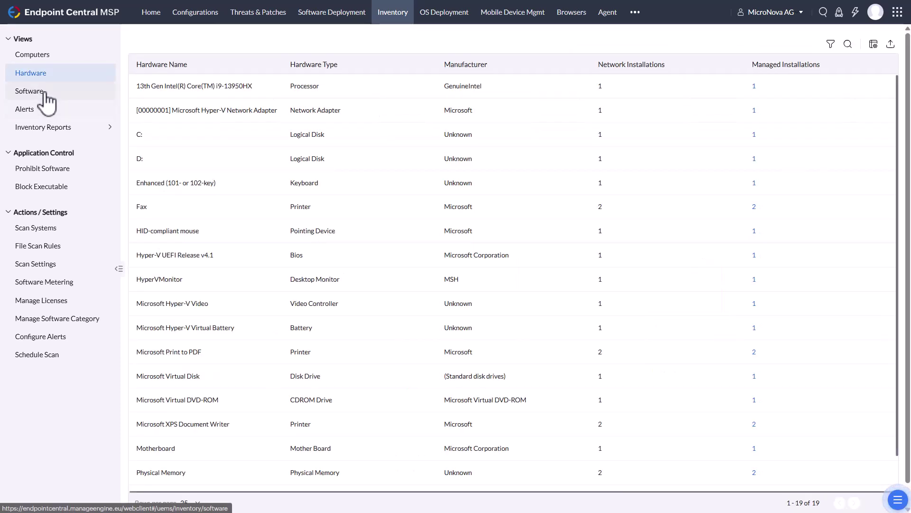
{"action": "left_click", "coordinate": [42, 93]}
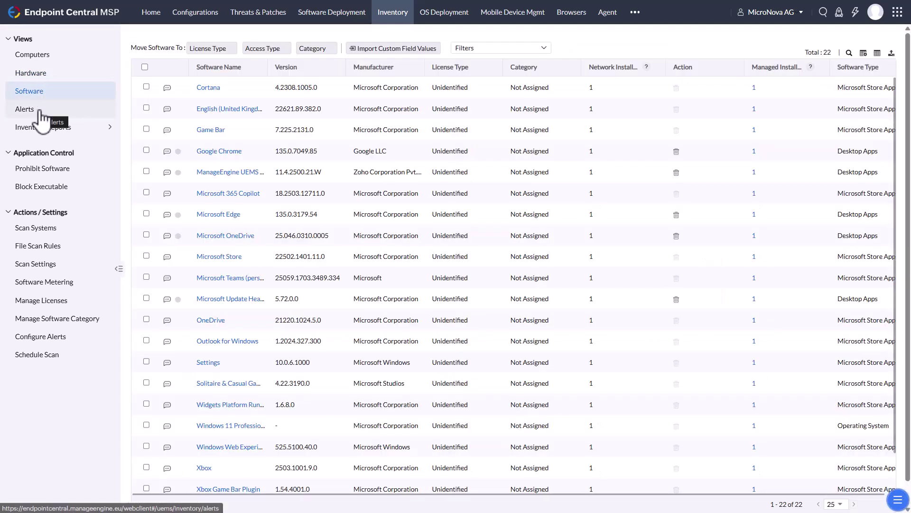
{"action": "left_click", "coordinate": [57, 113]}
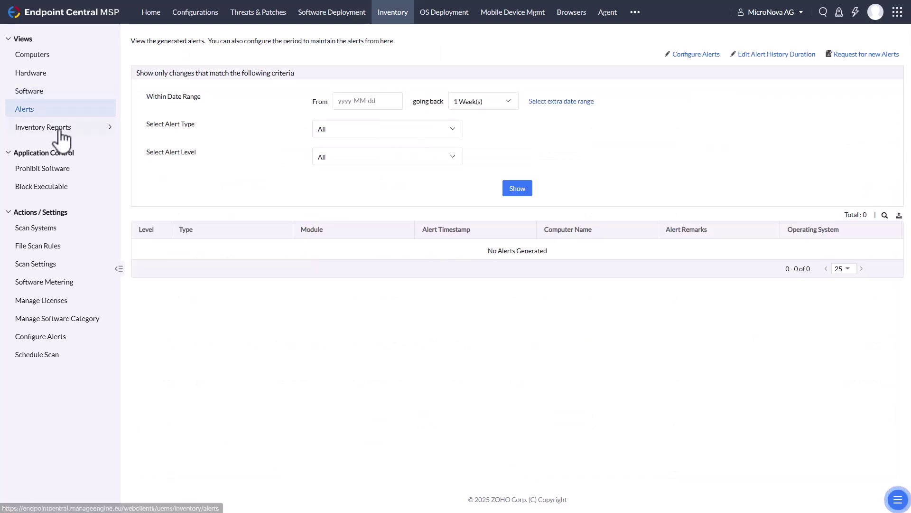
Review the prohibited software list and the auto-uninstall policy settings under application control
{"action": "mouse_move", "coordinate": [59, 131]}
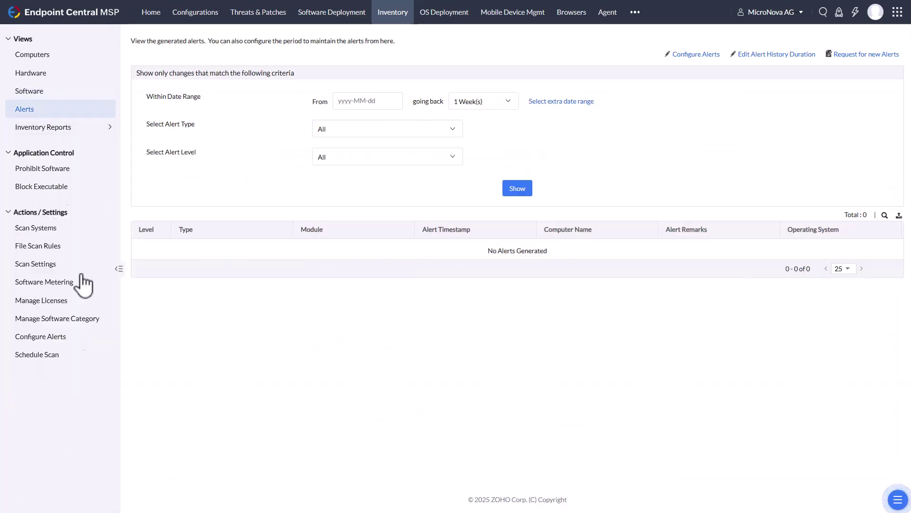
{"action": "left_click", "coordinate": [58, 169]}
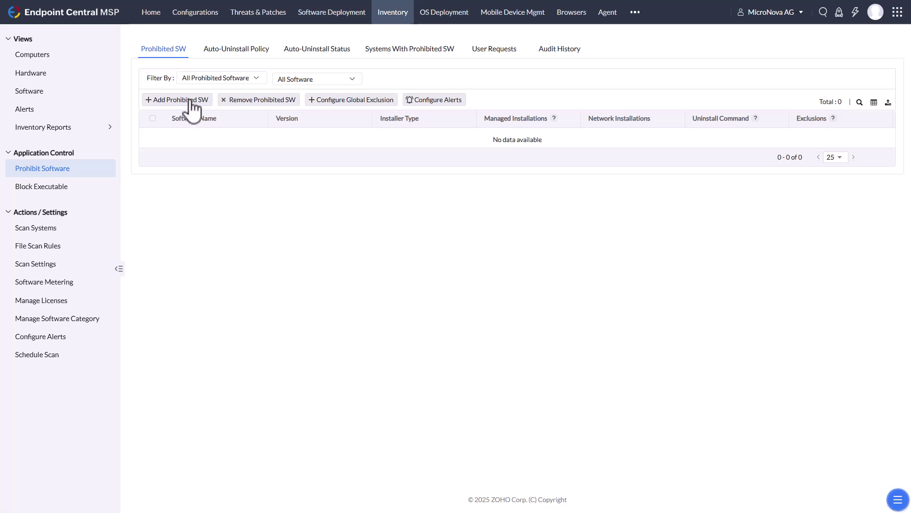
{"action": "left_click", "coordinate": [233, 50]}
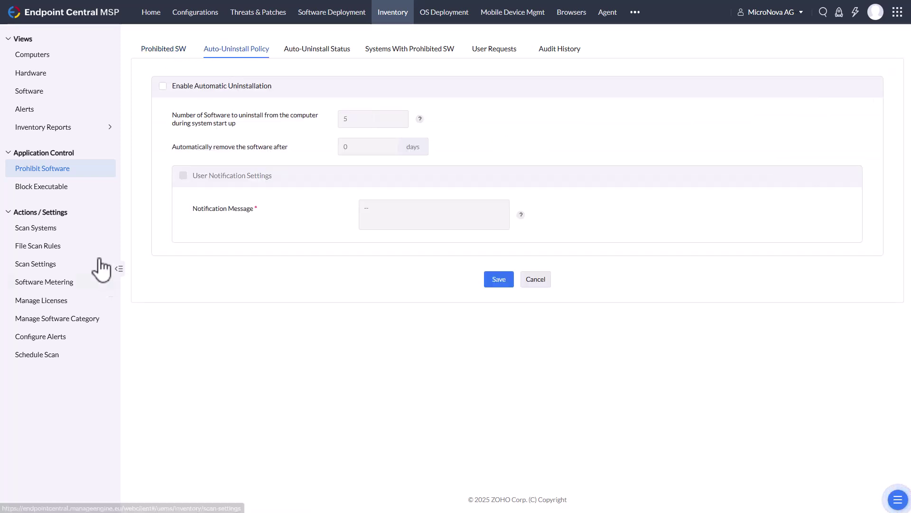
Start a policy for blocking executables, inspect the executable details form, and close it without adding one
{"action": "left_click", "coordinate": [62, 188]}
{"action": "left_click", "coordinate": [161, 45]}
{"action": "left_click", "coordinate": [190, 157]}
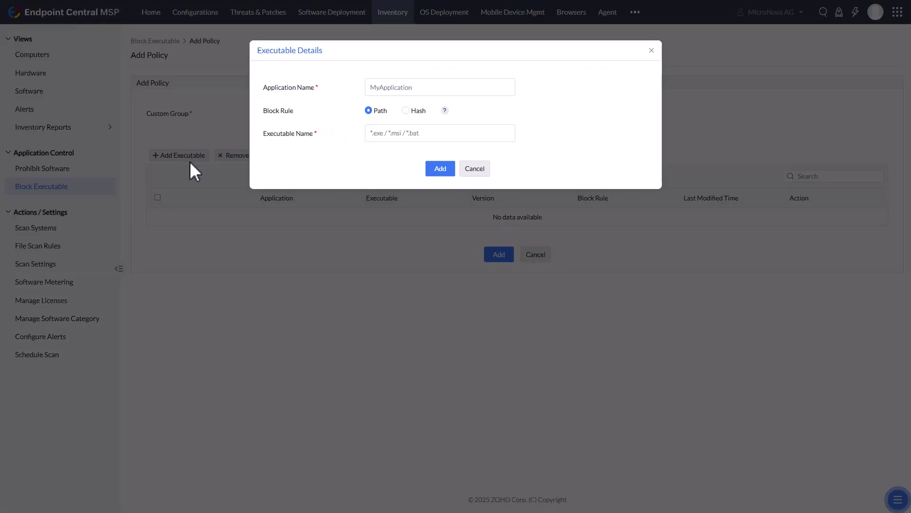
{"action": "left_click", "coordinate": [474, 169]}
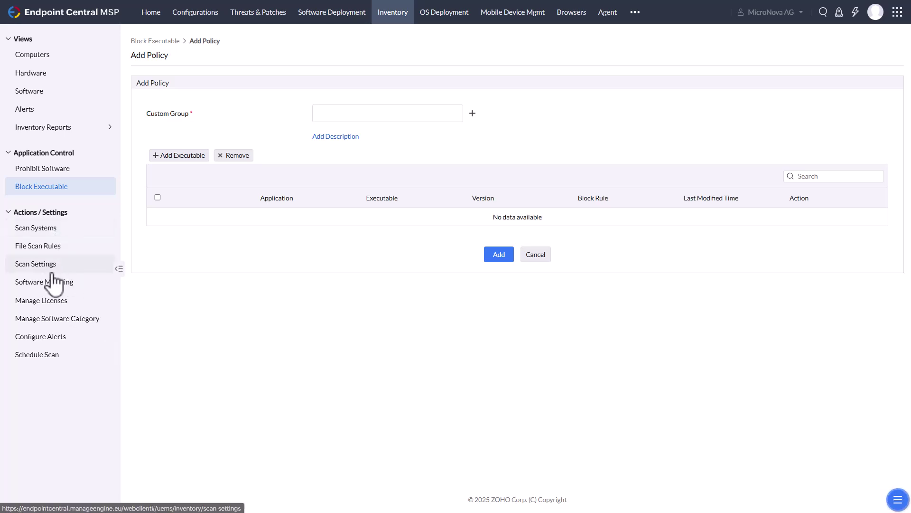
Open the form for adding a software license and review its license details, file attachments and computer association
{"action": "left_click", "coordinate": [46, 307]}
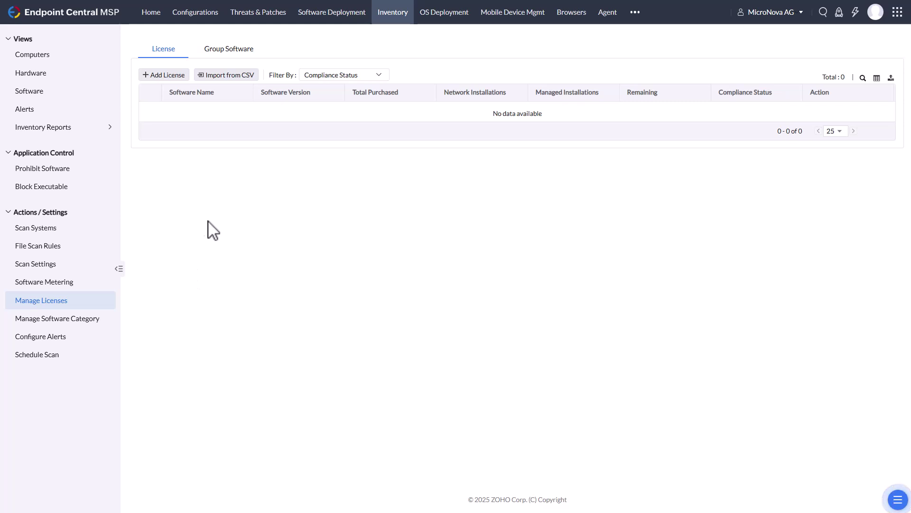
{"action": "left_click", "coordinate": [167, 75]}
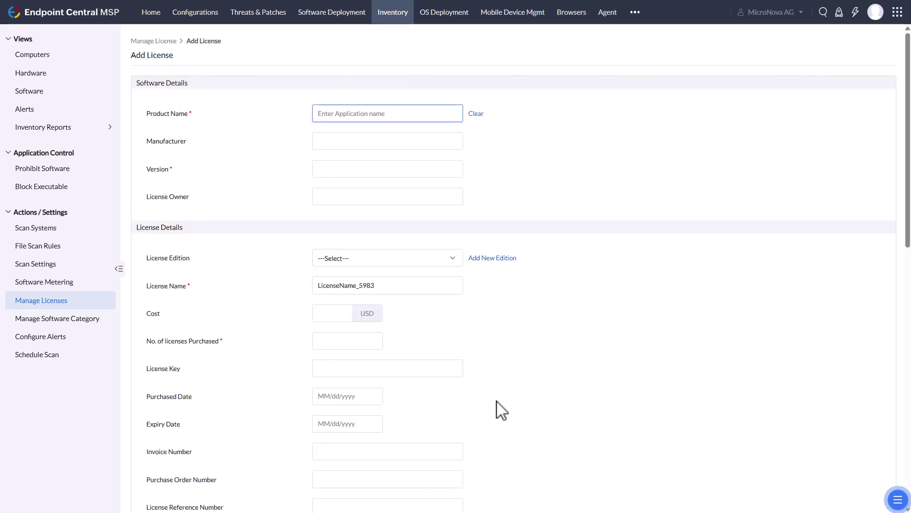
{"action": "scroll", "coordinate": [501, 410], "scroll_direction": "down", "scroll_amount": 6}
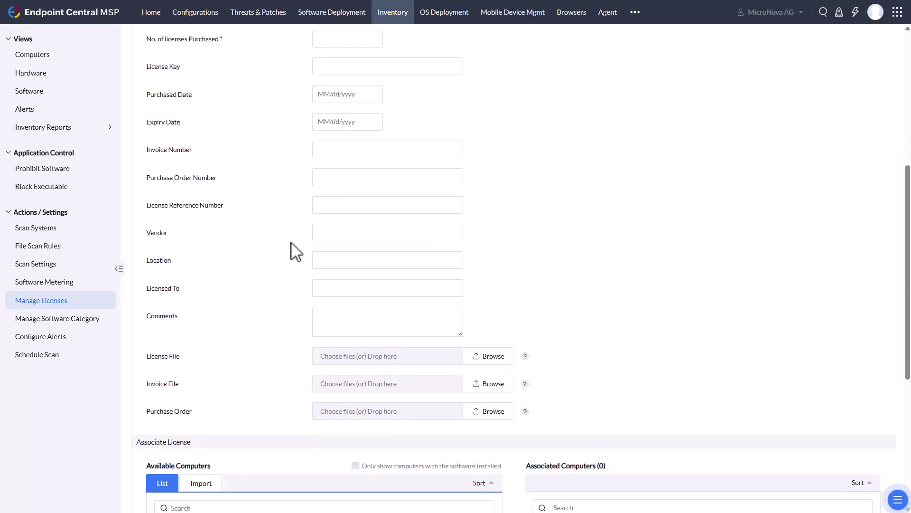
{"action": "scroll", "coordinate": [403, 227], "scroll_direction": "up", "scroll_amount": 2}
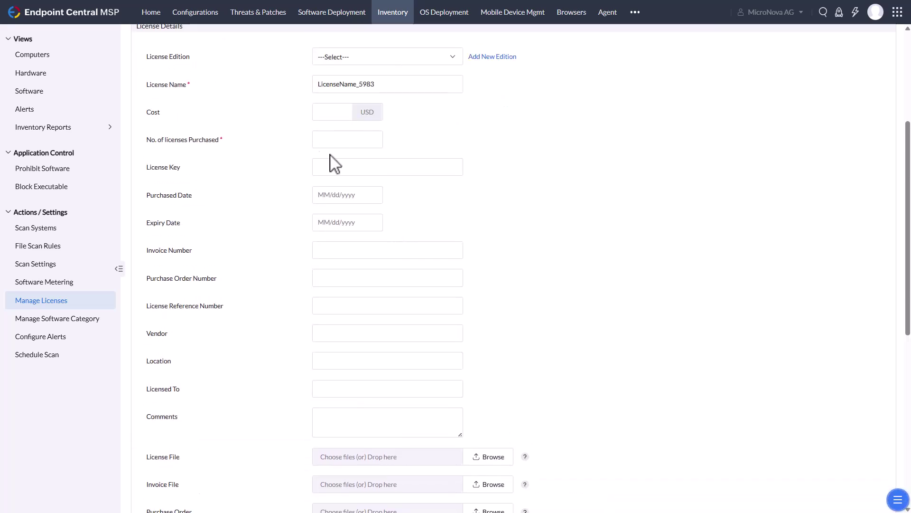
{"action": "scroll", "coordinate": [498, 250], "scroll_direction": "down", "scroll_amount": 3}
{"action": "scroll", "coordinate": [528, 264], "scroll_direction": "down", "scroll_amount": 3}
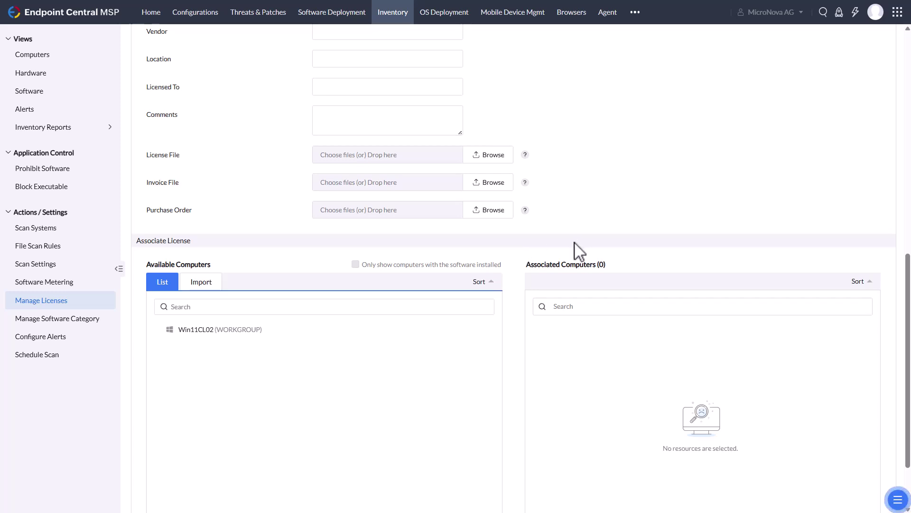
Examine the configurable inventory alerts for hardware, software, licenses, disk space and certificates
{"action": "left_click", "coordinate": [65, 342]}
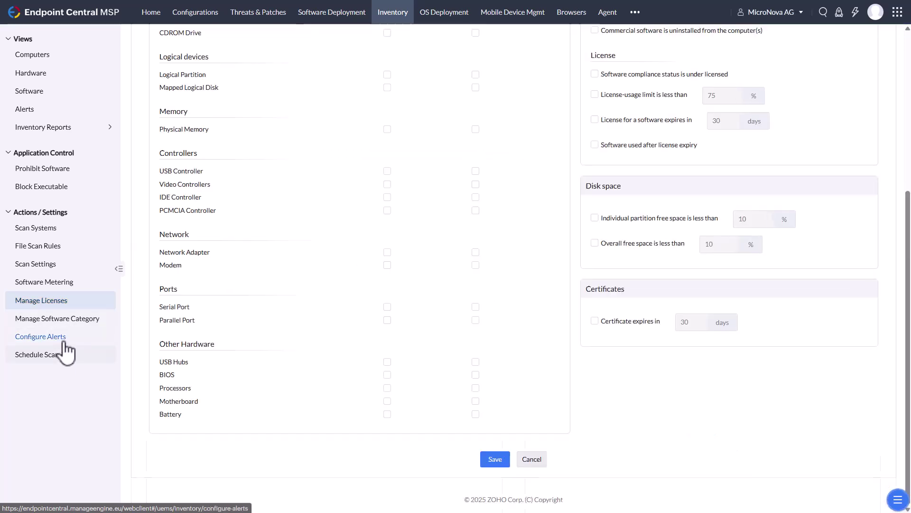
{"action": "scroll", "coordinate": [340, 326], "scroll_direction": "up", "scroll_amount": 10}
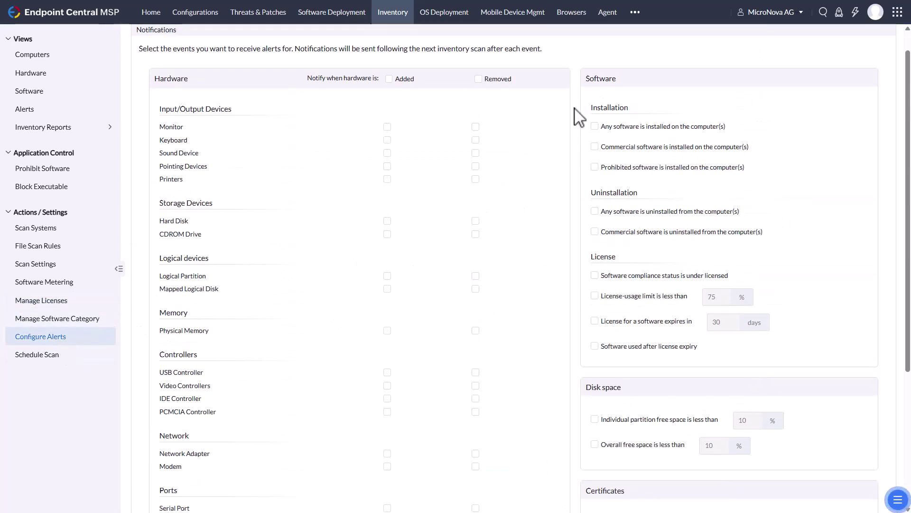
{"action": "scroll", "coordinate": [395, 323], "scroll_direction": "down", "scroll_amount": 2}
{"action": "scroll", "coordinate": [398, 327], "scroll_direction": "up", "scroll_amount": 2}
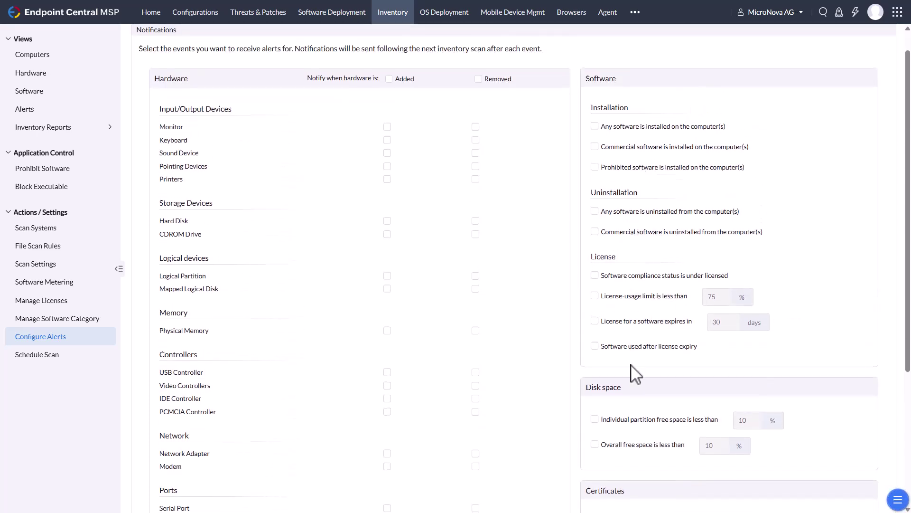
{"action": "scroll", "coordinate": [636, 373], "scroll_direction": "down", "scroll_amount": 2}
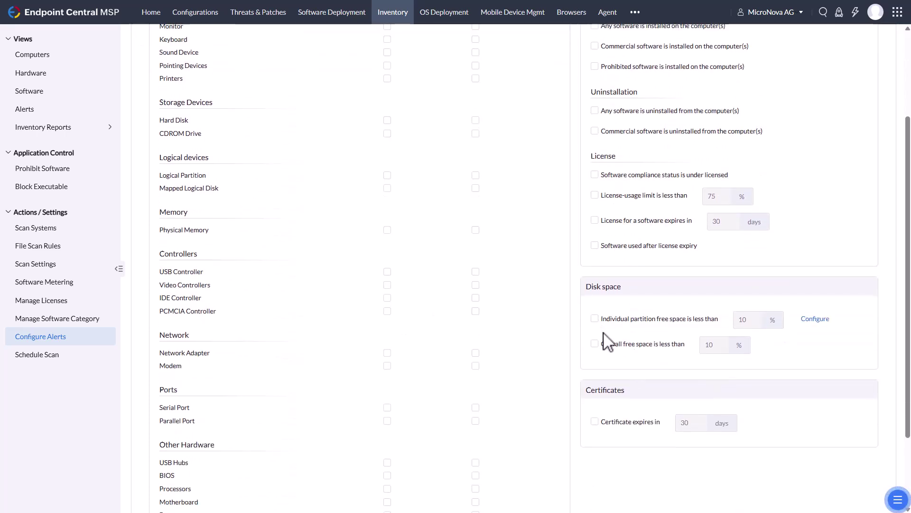
{"action": "scroll", "coordinate": [602, 340], "scroll_direction": "down", "scroll_amount": 1}
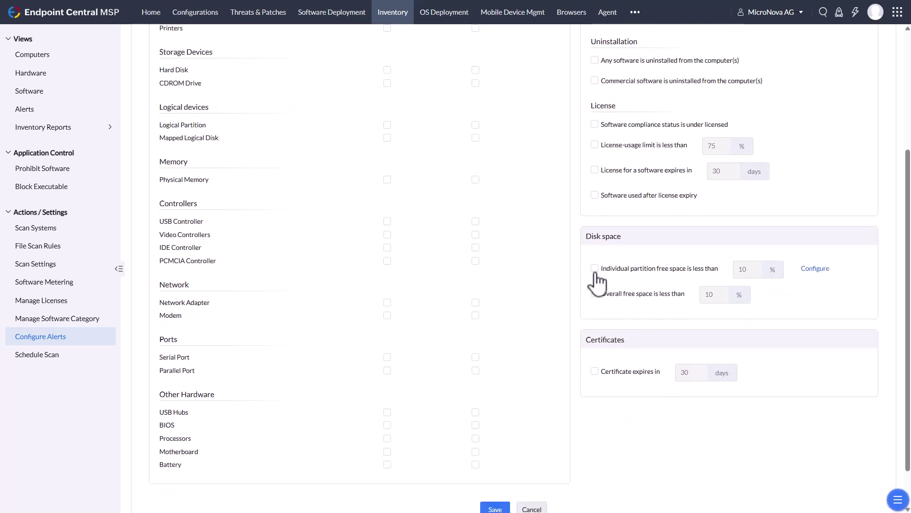
{"action": "scroll", "coordinate": [642, 352], "scroll_direction": "down", "scroll_amount": 1}
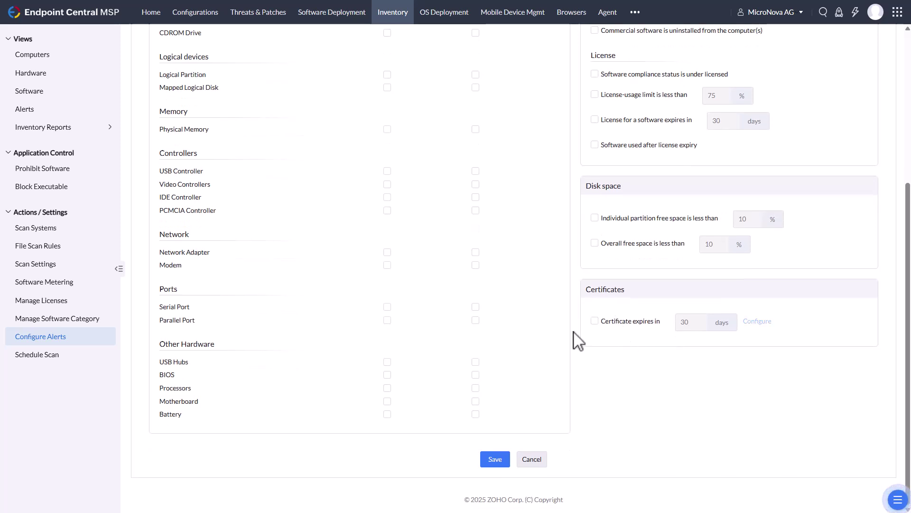
{"action": "mouse_move", "coordinate": [643, 330]}
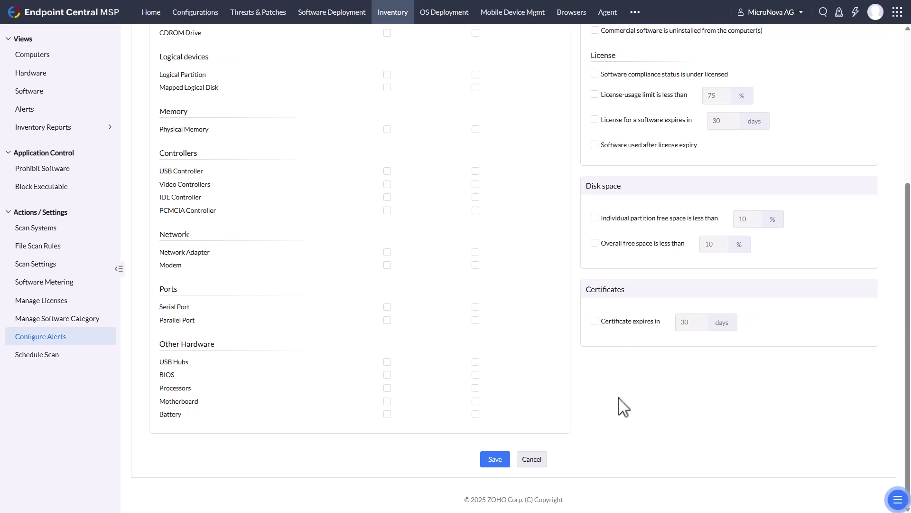
{"action": "scroll", "coordinate": [623, 407], "scroll_direction": "up", "scroll_amount": 5}
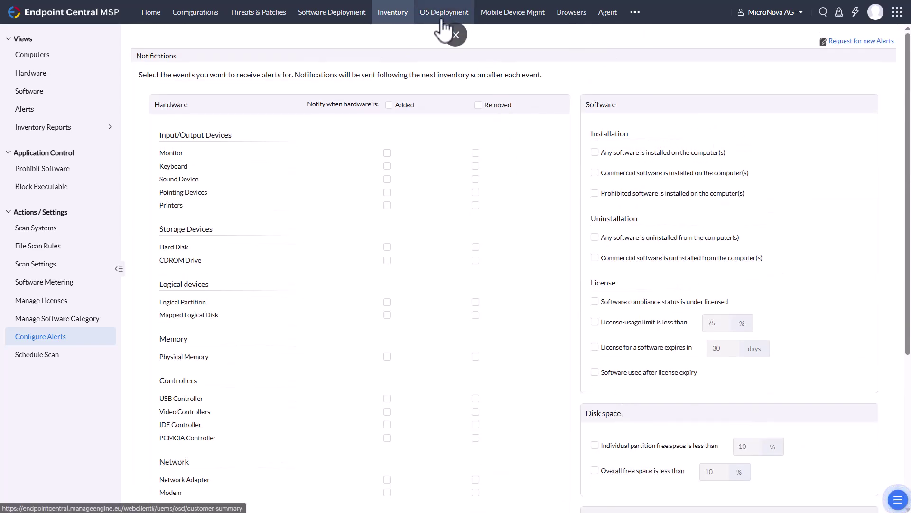
Open MicroNova AG's OS deployment and inspect the form for adding a driver repository, closing it without saving
{"action": "left_click", "coordinate": [443, 28]}
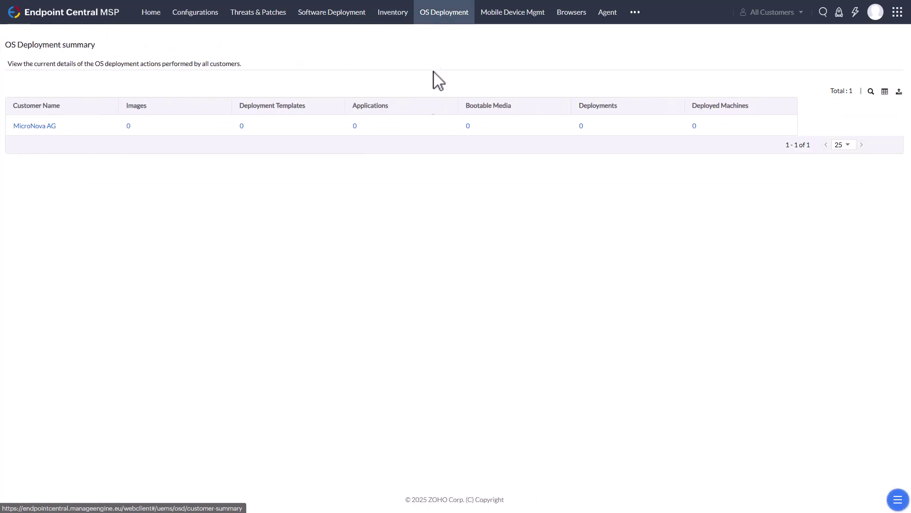
{"action": "left_click", "coordinate": [47, 126]}
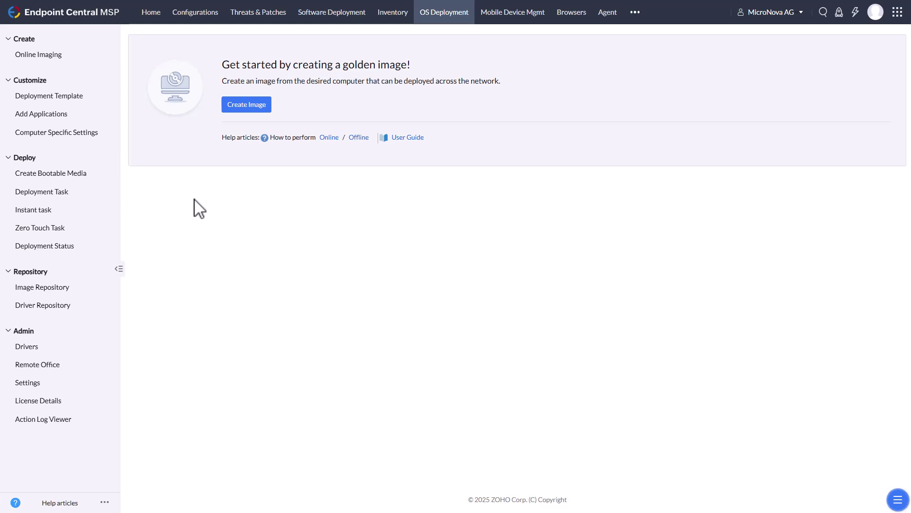
{"action": "left_click", "coordinate": [67, 311]}
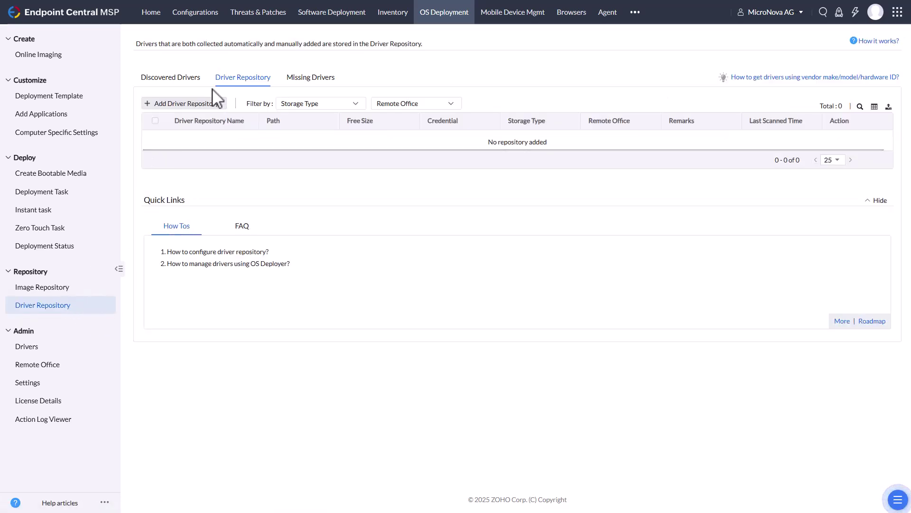
{"action": "left_click", "coordinate": [209, 104]}
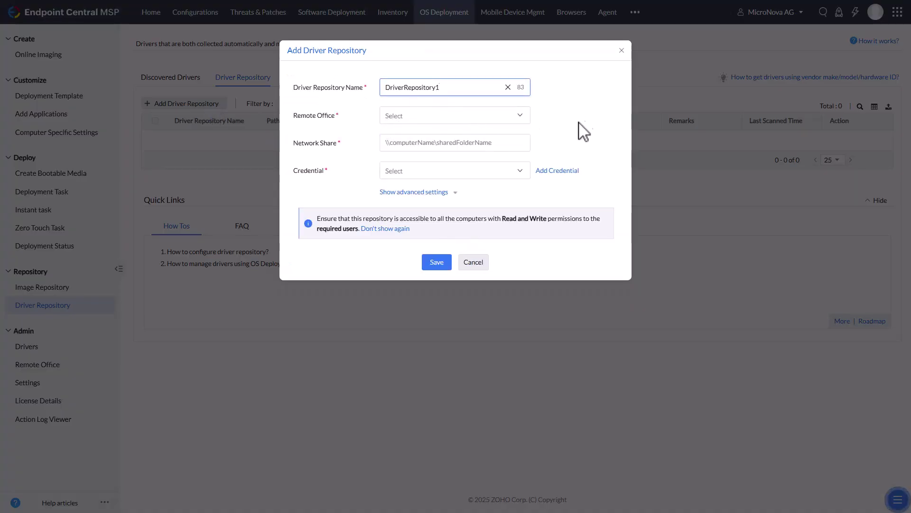
{"action": "left_click", "coordinate": [470, 262]}
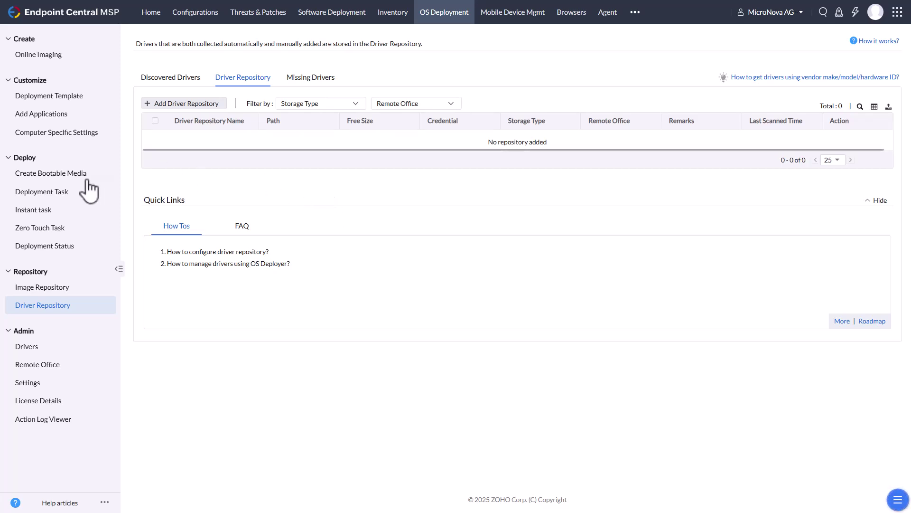
Start a new OS deployment template and check its image selection and post-deployment options
{"action": "left_click", "coordinate": [70, 101]}
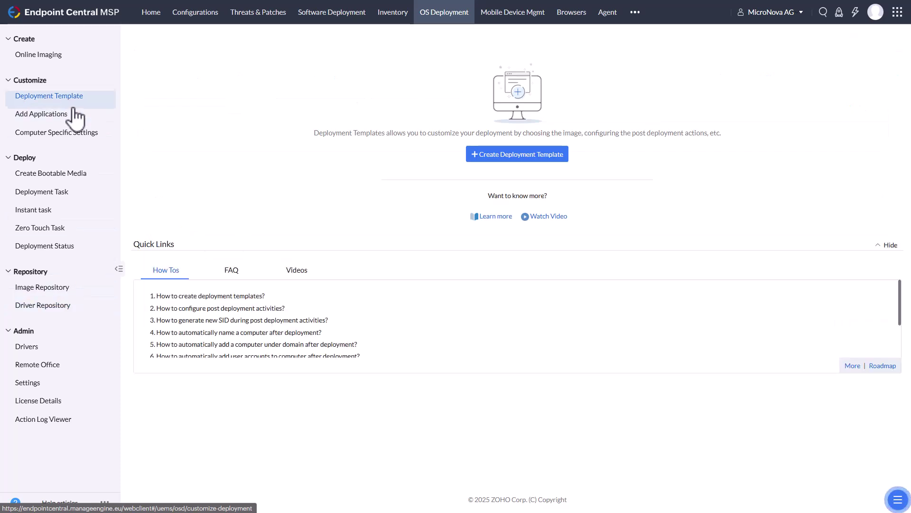
{"action": "left_click", "coordinate": [509, 161]}
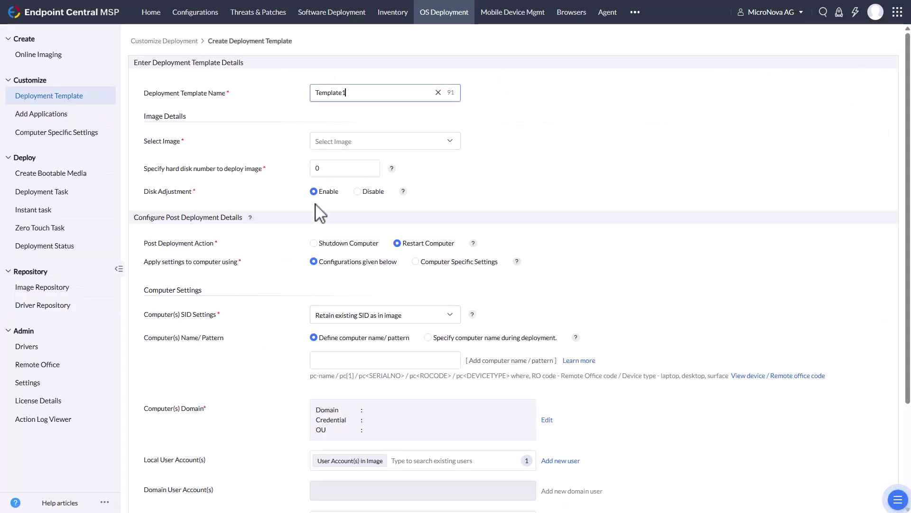
{"action": "left_click", "coordinate": [373, 142]}
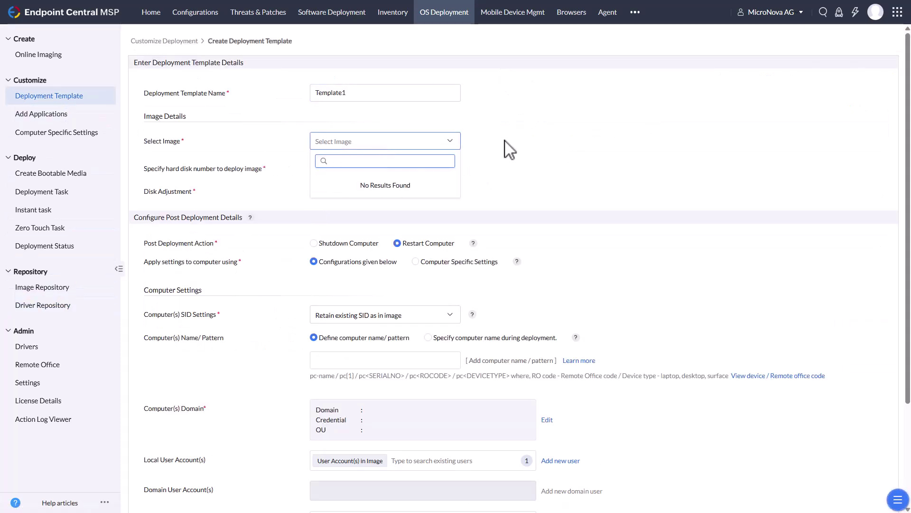
{"action": "left_click", "coordinate": [191, 149]}
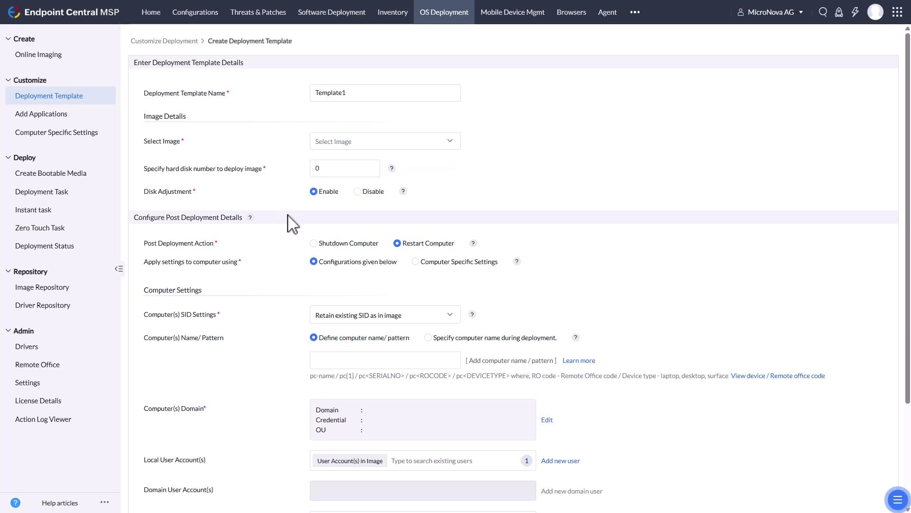
{"action": "scroll", "coordinate": [283, 276], "scroll_direction": "down", "scroll_amount": 1}
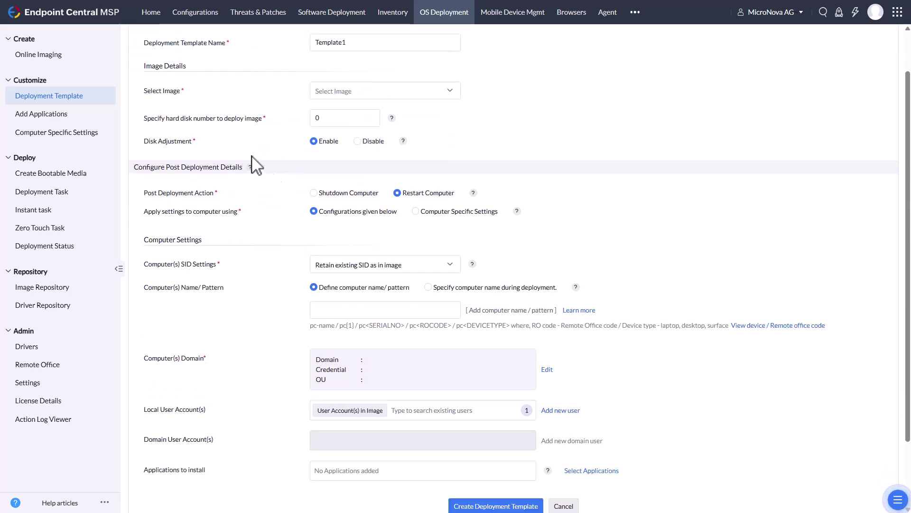
Set the template's SID settings to Generate new SID and choose to specify the computer name during deployment
{"action": "scroll", "coordinate": [301, 255], "scroll_direction": "down", "scroll_amount": 2}
{"action": "left_click", "coordinate": [406, 184]}
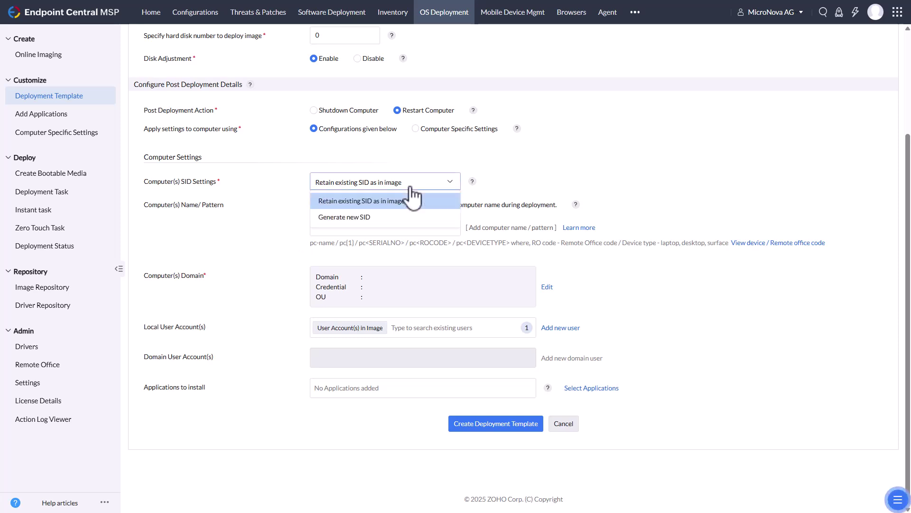
{"action": "left_click", "coordinate": [359, 218]}
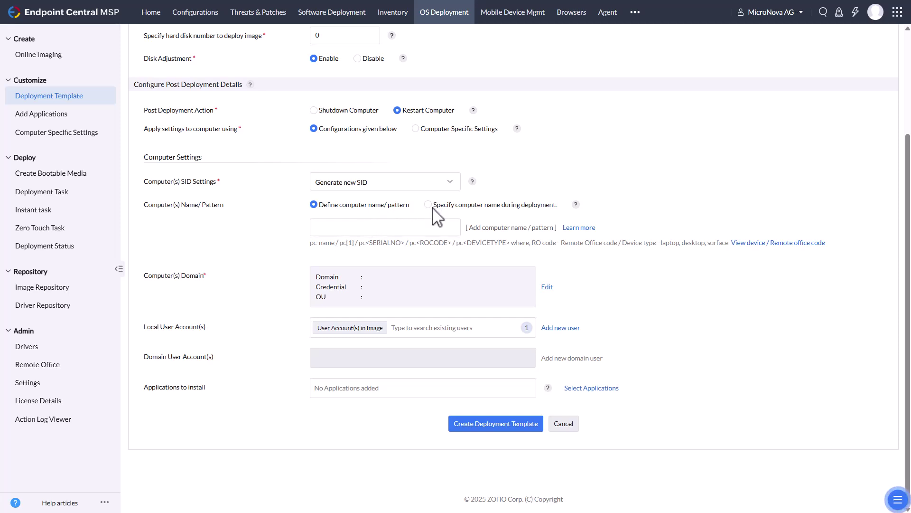
{"action": "left_click_drag", "start_coordinate": [717, 219], "coordinate": [718, 225]}
{"action": "left_click", "coordinate": [680, 192]}
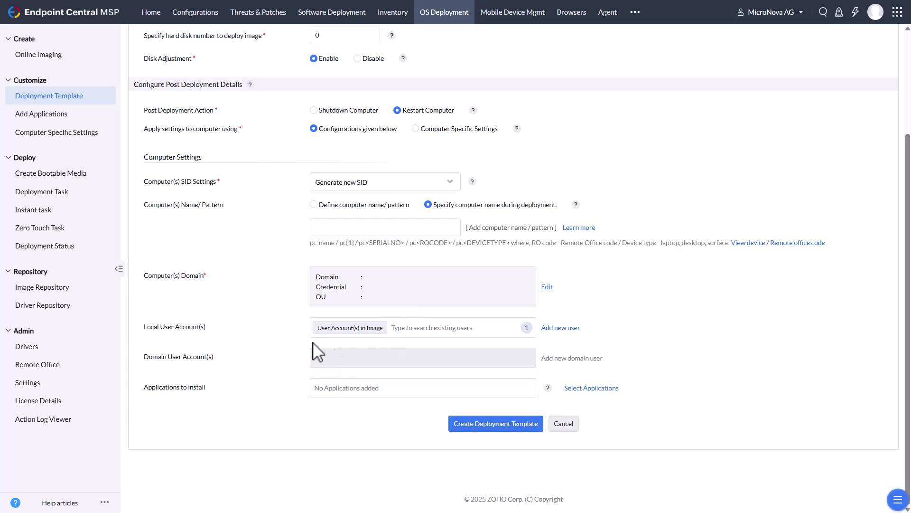
{"action": "mouse_move", "coordinate": [377, 338]}
Check the available bootable media types for offline image creation and deployment
{"action": "left_click", "coordinate": [71, 174]}
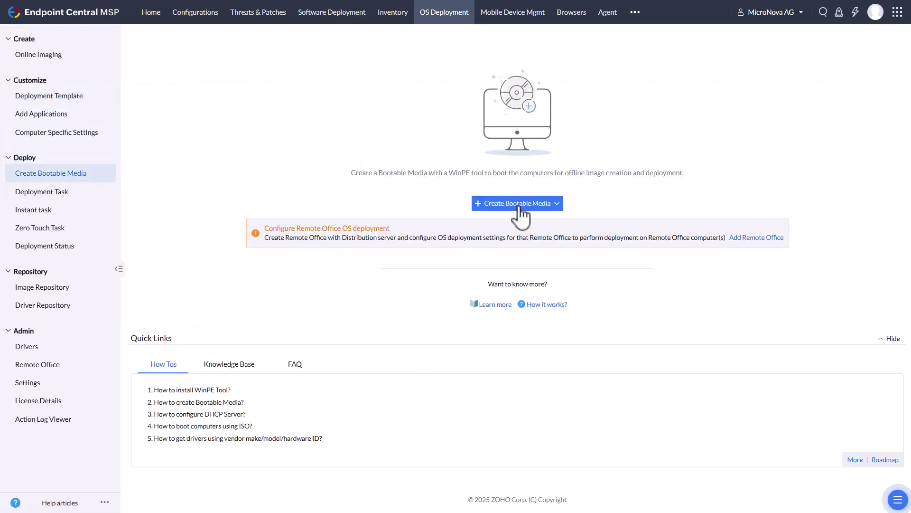
{"action": "left_click", "coordinate": [519, 209]}
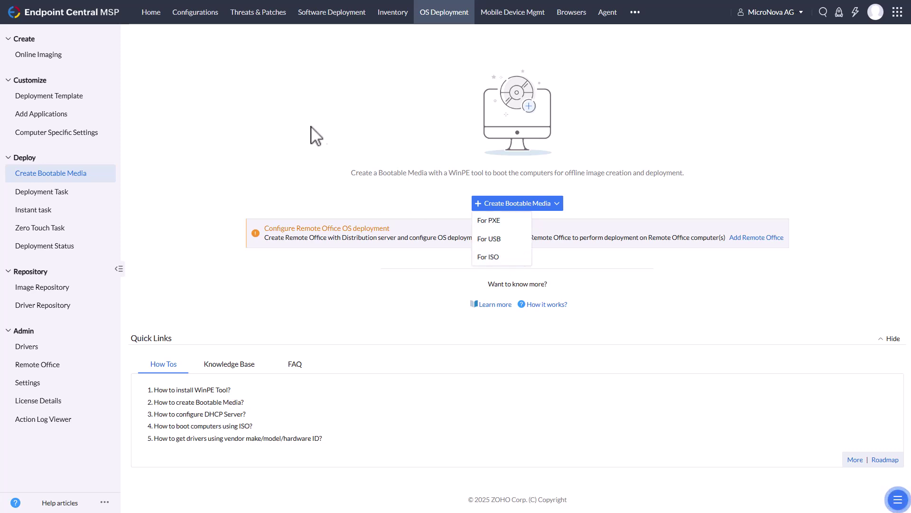
{"action": "left_click", "coordinate": [278, 111]}
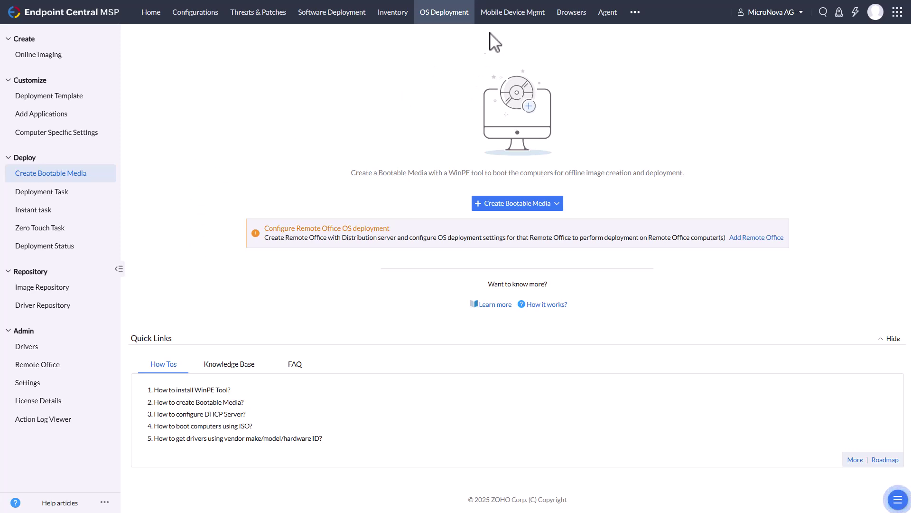
Review the mobile device enrollment options for Apple ABM/ASM, Android QR code, Zero-touch, Knox Mobile and NFC
{"action": "left_click", "coordinate": [512, 18]}
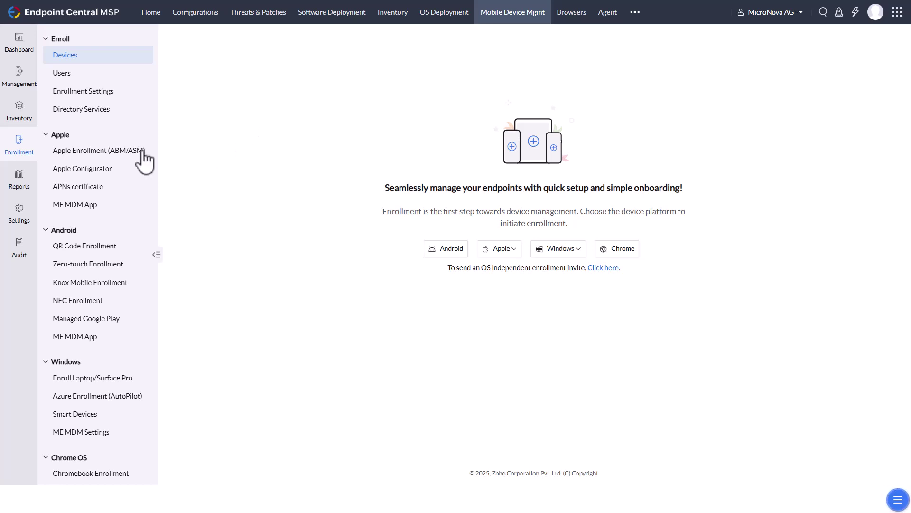
{"action": "left_click", "coordinate": [91, 151]}
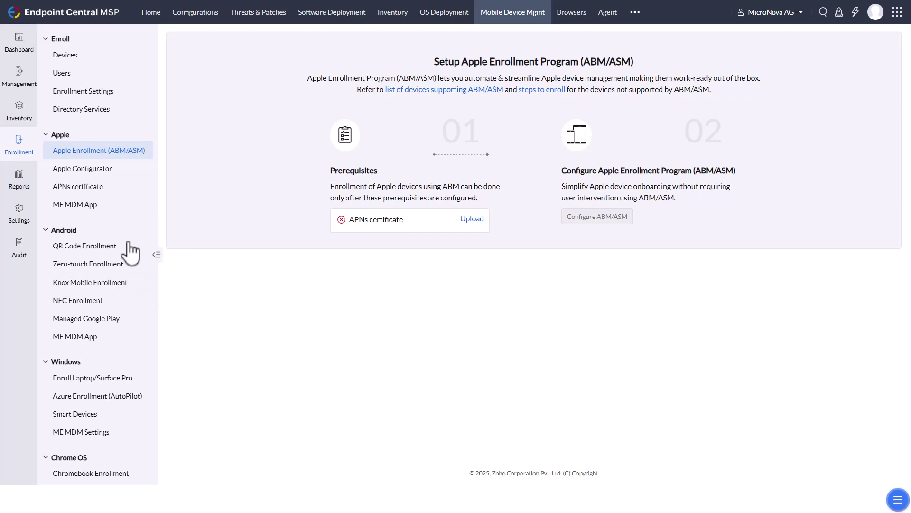
{"action": "left_click", "coordinate": [98, 249]}
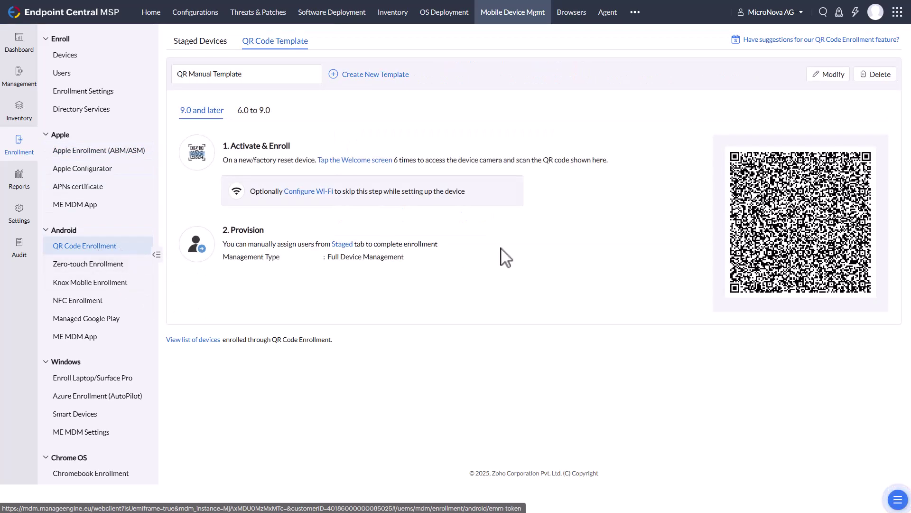
{"action": "left_click", "coordinate": [98, 271]}
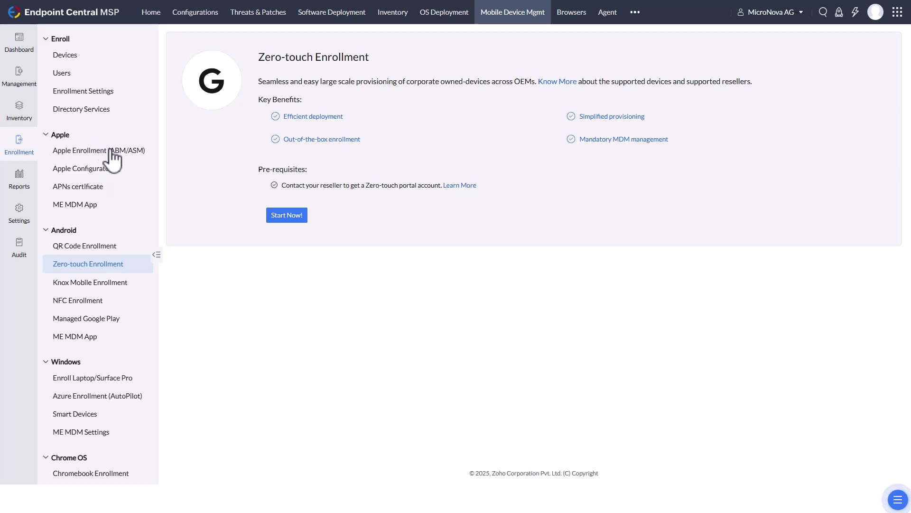
{"action": "left_click", "coordinate": [121, 287]}
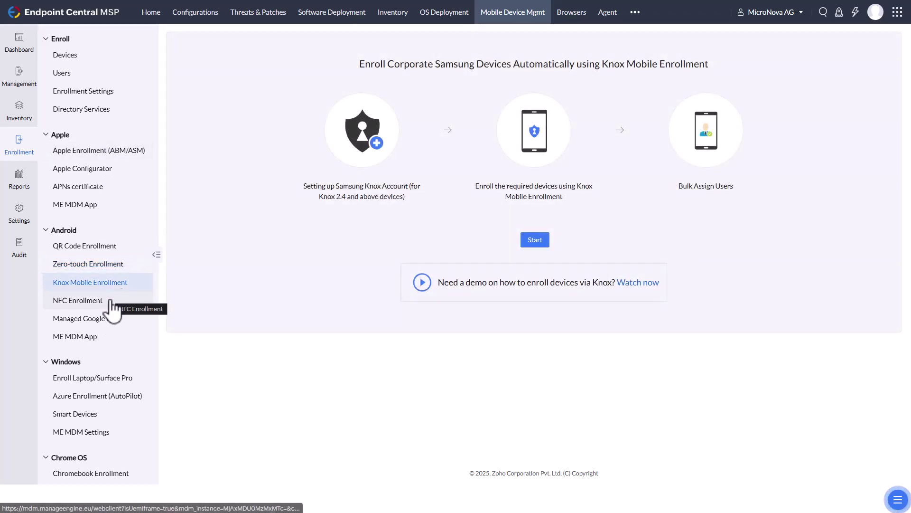
{"action": "left_click", "coordinate": [102, 308]}
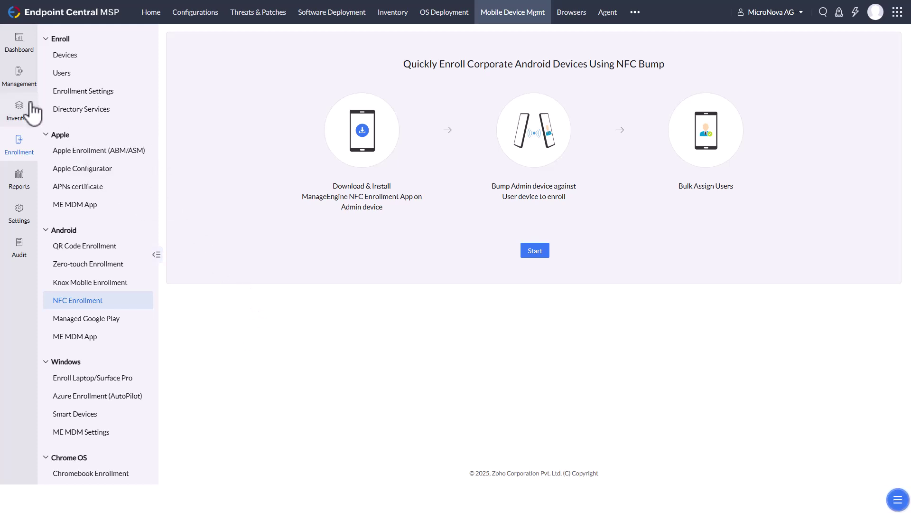
Start a new Android profile in the mobile device management profiles
{"action": "left_click", "coordinate": [31, 87]}
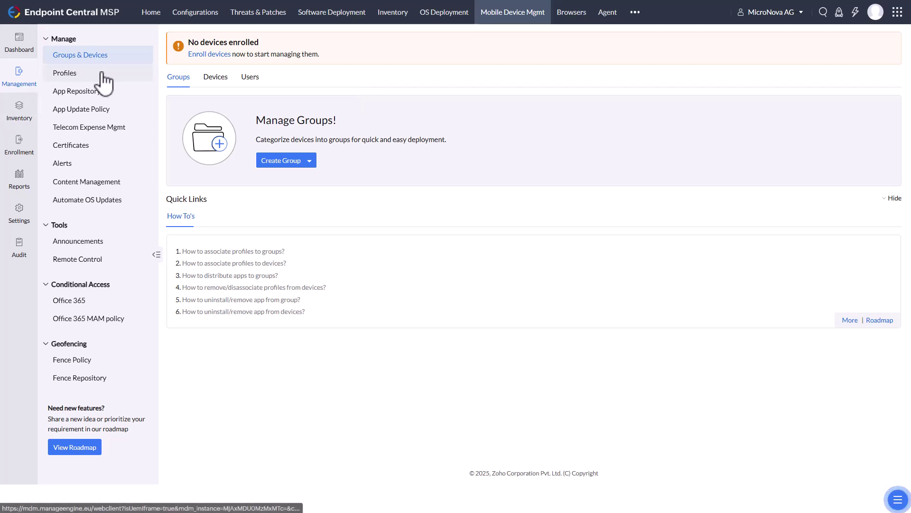
{"action": "left_click", "coordinate": [78, 74]}
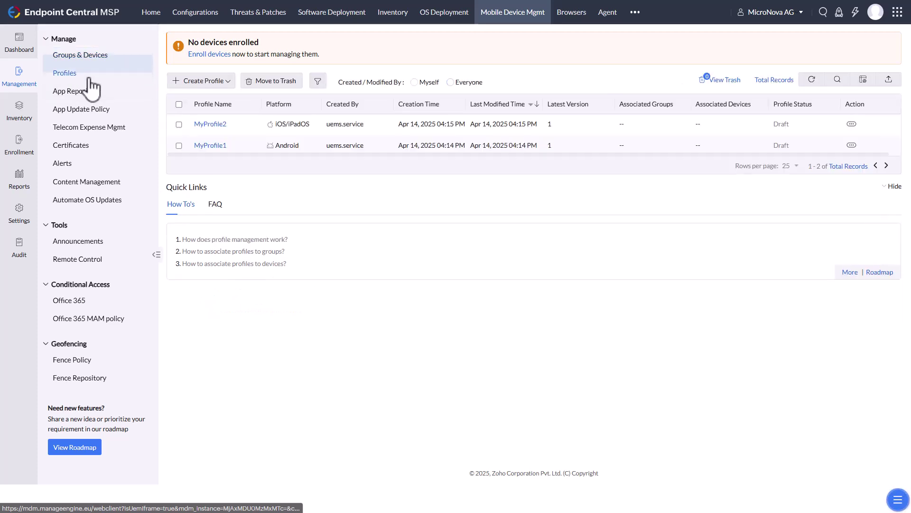
{"action": "left_click", "coordinate": [216, 81]}
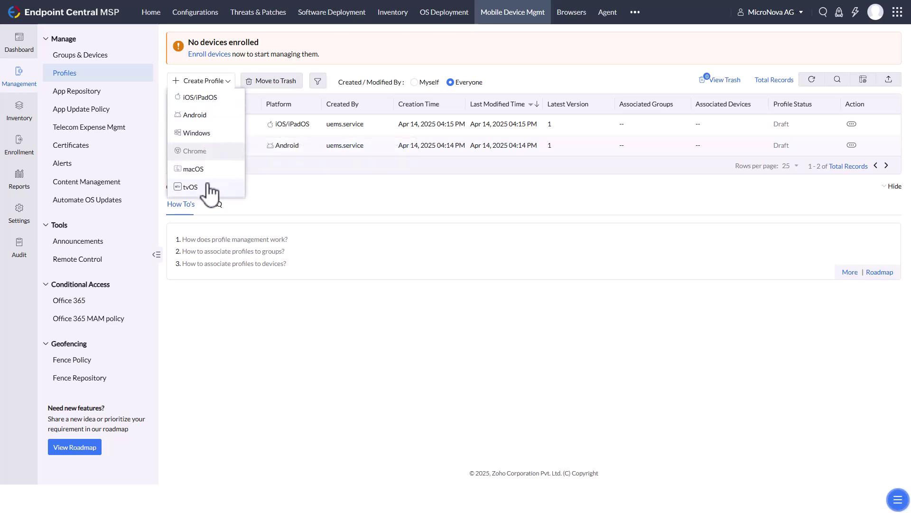
{"action": "left_click", "coordinate": [209, 117]}
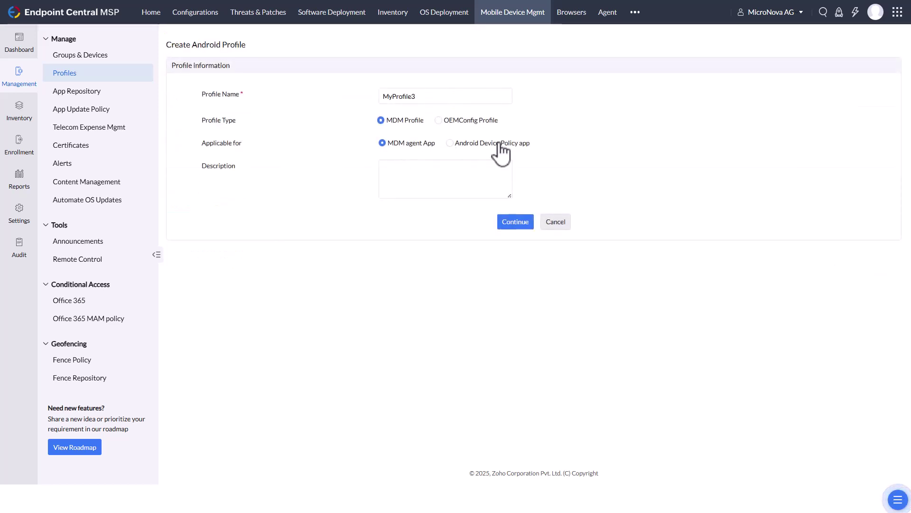
Examine the apps offered for an OEMConfig profile and return the profile type to MDM Profile
{"action": "left_click", "coordinate": [439, 121]}
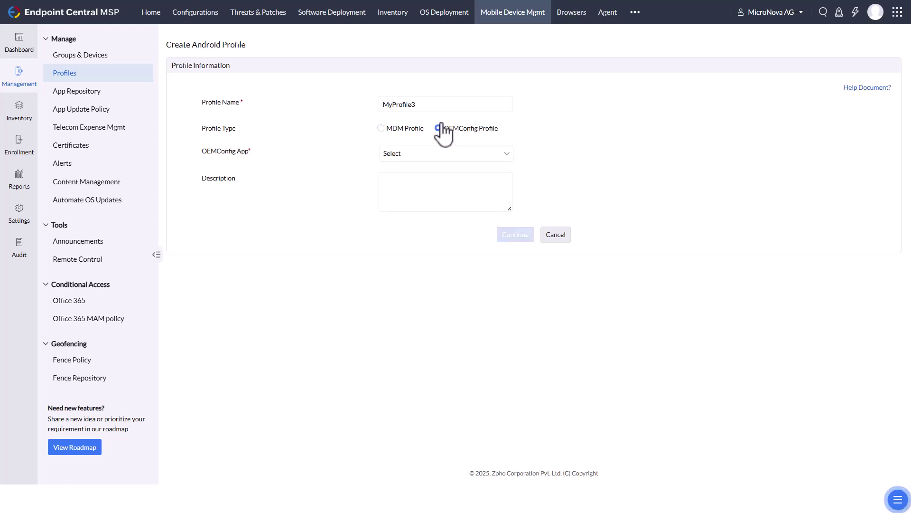
{"action": "left_click", "coordinate": [444, 155]}
{"action": "scroll", "coordinate": [446, 266], "scroll_direction": "down", "scroll_amount": 8}
{"action": "scroll", "coordinate": [450, 274], "scroll_direction": "down", "scroll_amount": 6}
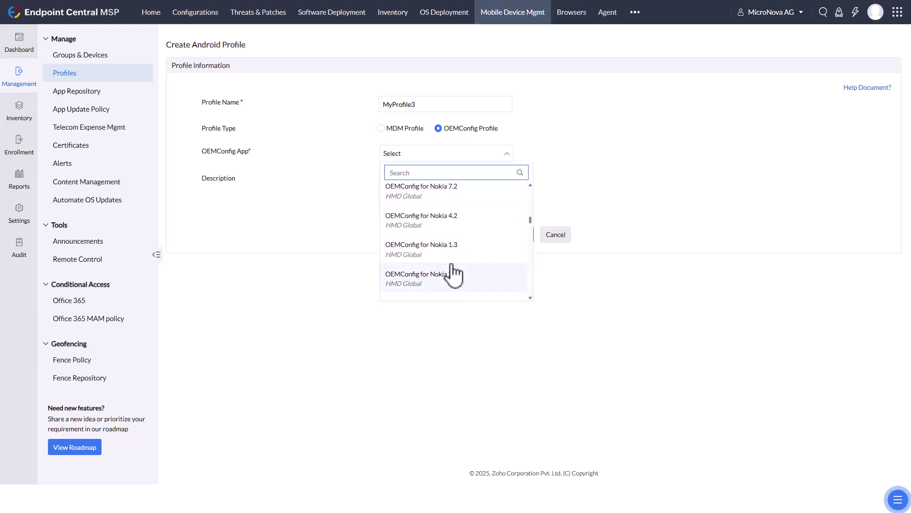
{"action": "scroll", "coordinate": [456, 270], "scroll_direction": "down", "scroll_amount": 6}
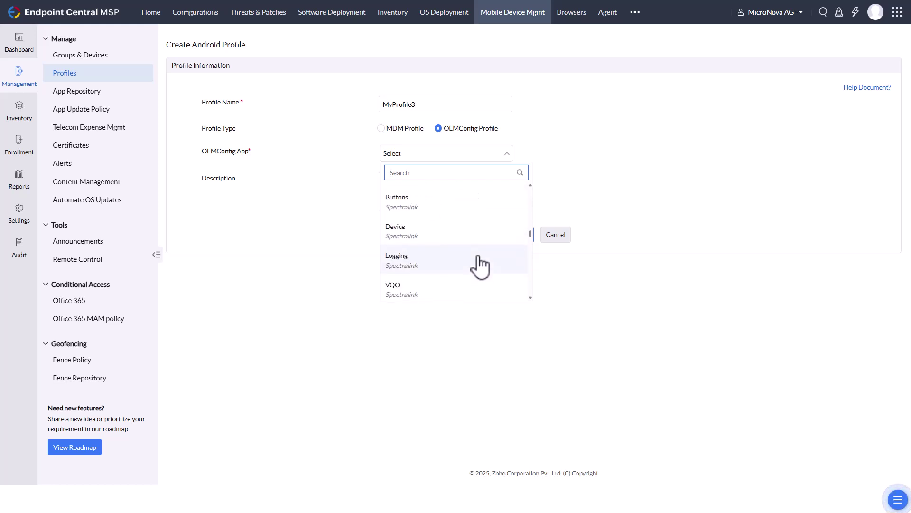
{"action": "left_click", "coordinate": [654, 133]}
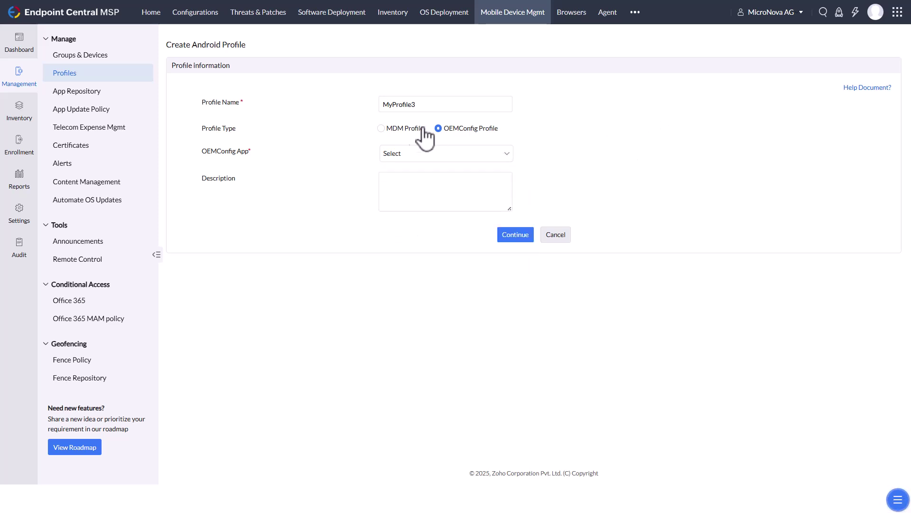
{"action": "left_click", "coordinate": [381, 128]}
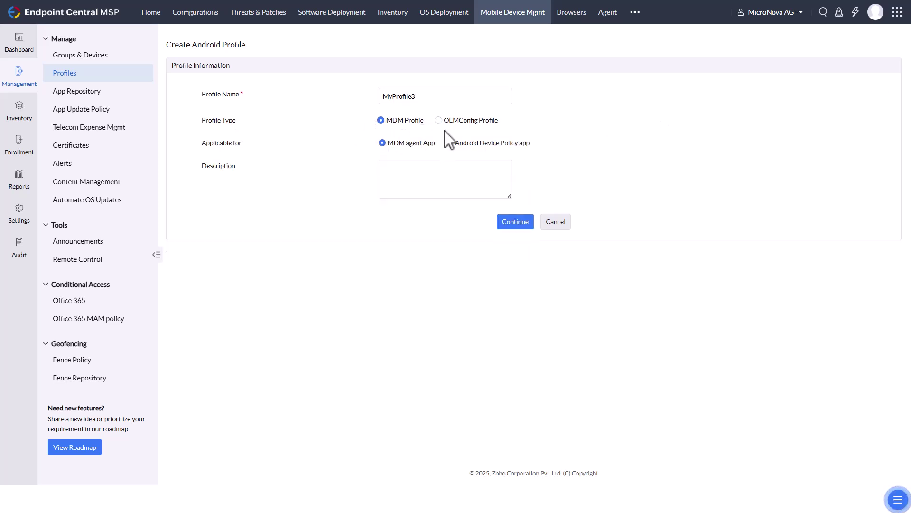
Create the Android profile and set its passcode policy to High complexity, Complex value and a minimum length of 16
{"action": "left_click", "coordinate": [515, 222]}
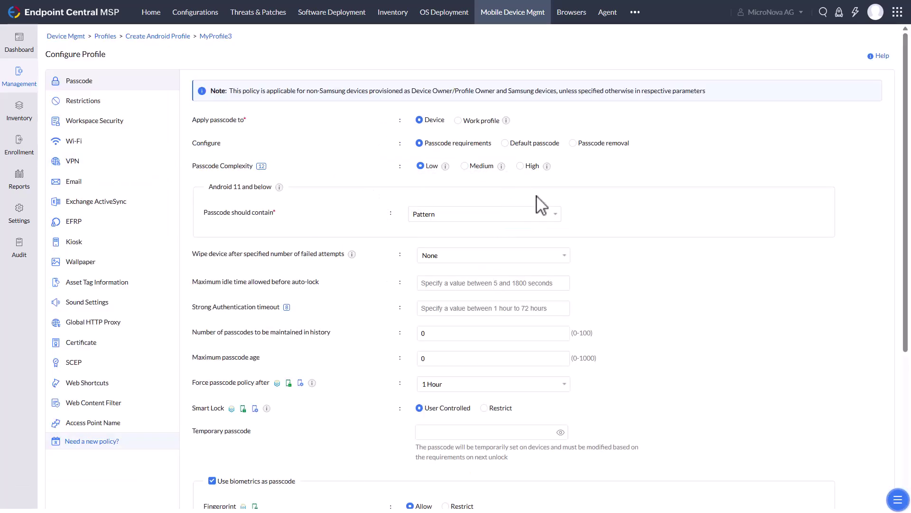
{"action": "left_click", "coordinate": [522, 167]}
{"action": "left_click", "coordinate": [484, 215]}
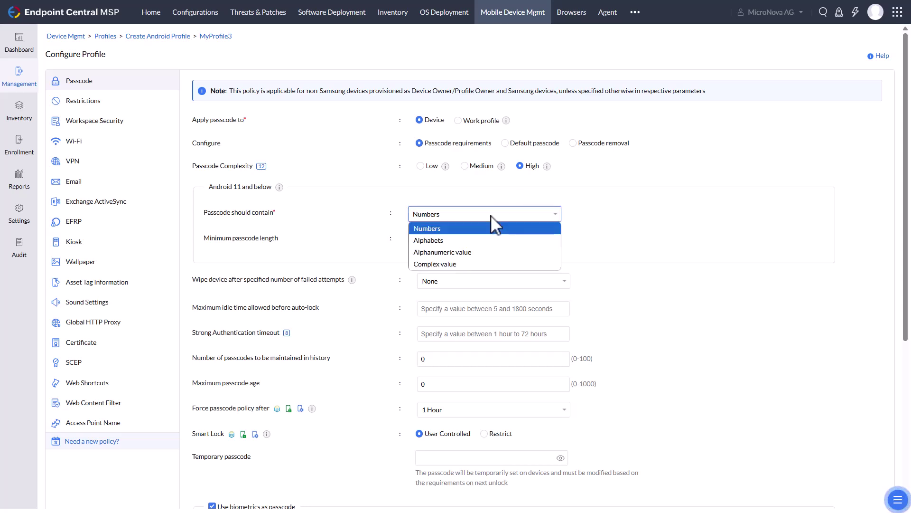
{"action": "left_click", "coordinate": [448, 265]}
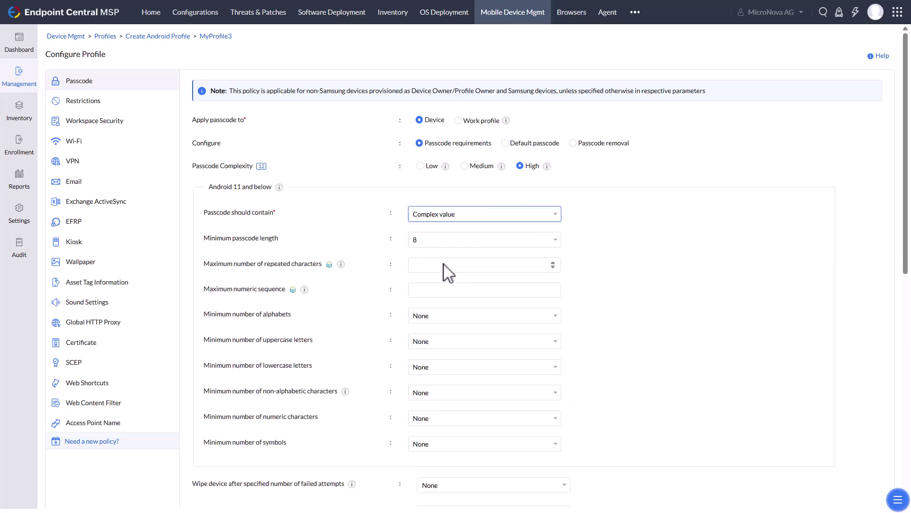
{"action": "left_click", "coordinate": [476, 246]}
{"action": "left_click", "coordinate": [473, 362]}
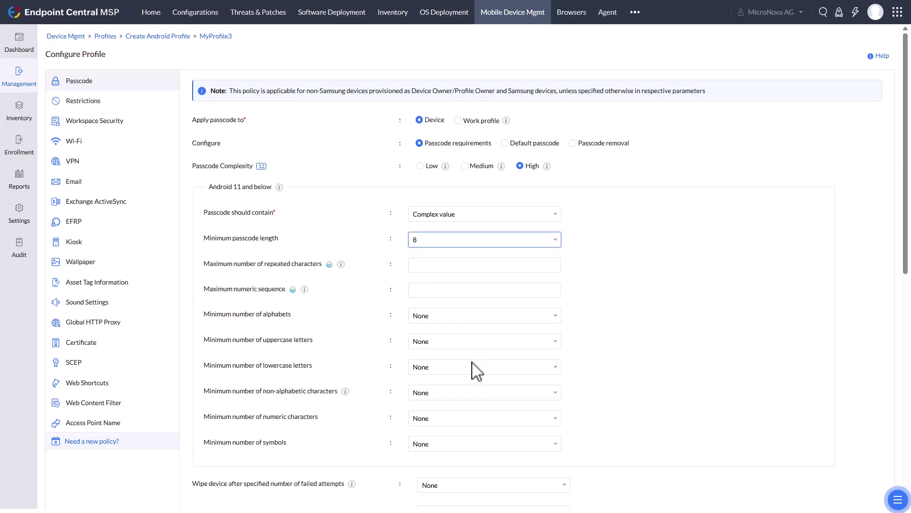
Review the remaining passcode policy settings, turning the use of biometrics as passcode off and back on
{"action": "scroll", "coordinate": [646, 271], "scroll_direction": "down", "scroll_amount": 3}
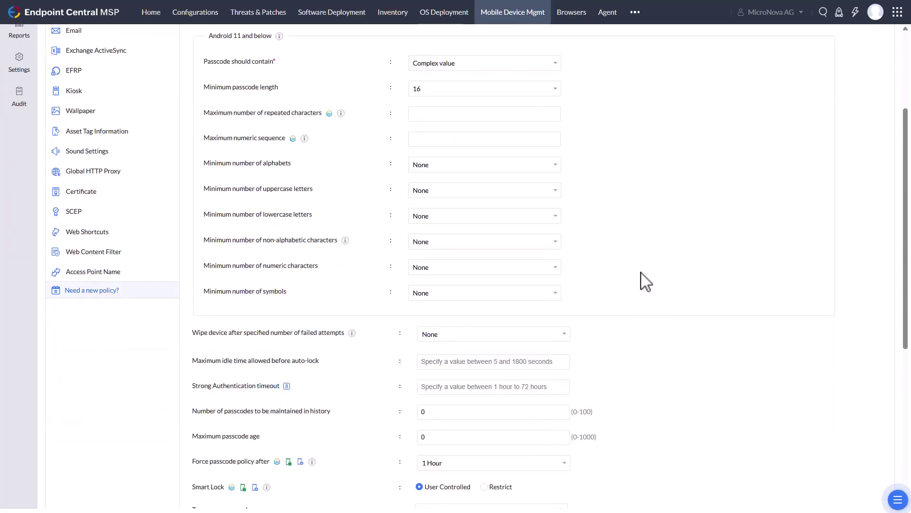
{"action": "scroll", "coordinate": [648, 279], "scroll_direction": "down", "scroll_amount": 3}
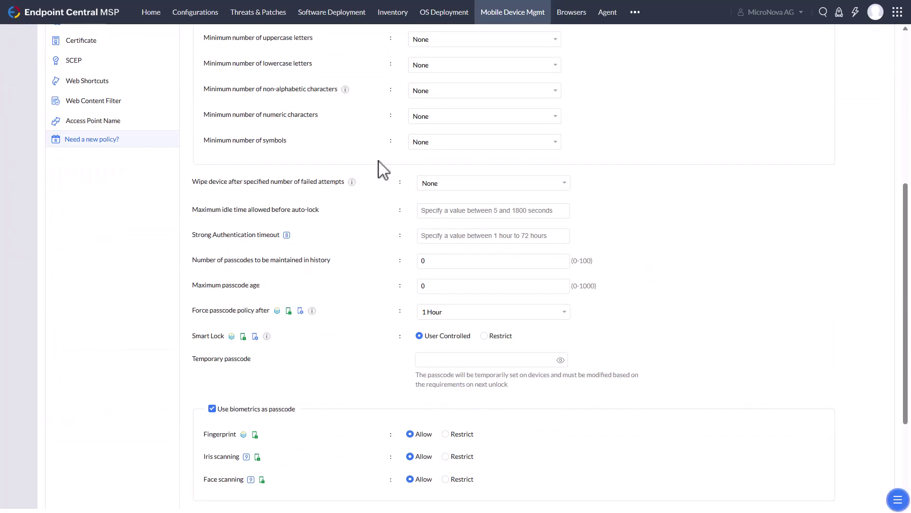
{"action": "scroll", "coordinate": [385, 171], "scroll_direction": "down", "scroll_amount": 2}
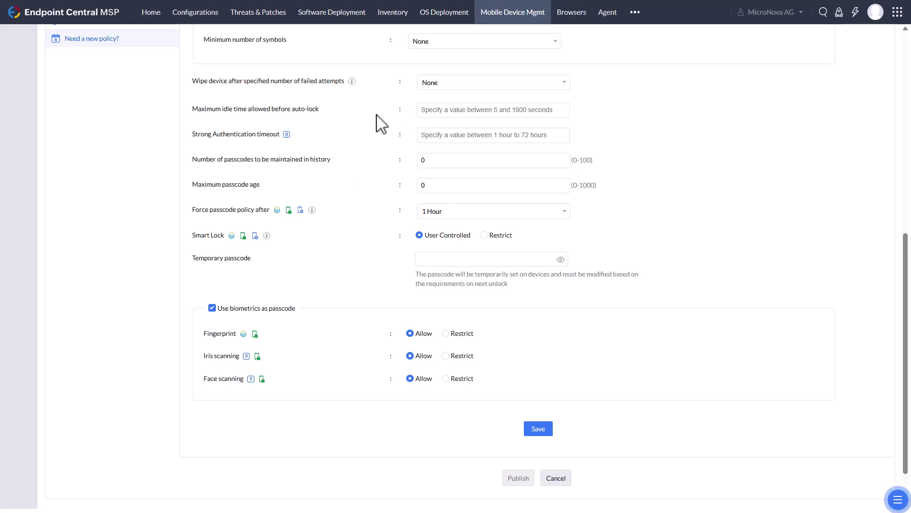
{"action": "left_click", "coordinate": [212, 308]}
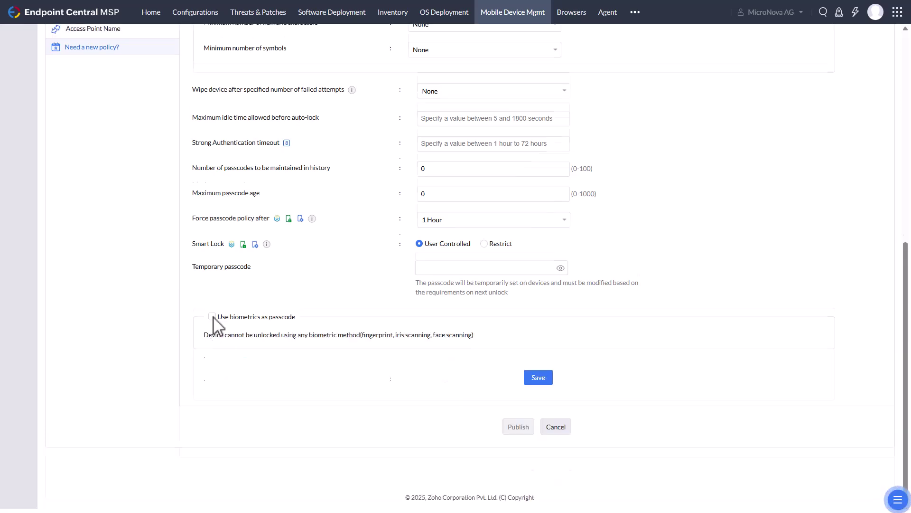
{"action": "left_click", "coordinate": [212, 317]}
{"action": "scroll", "coordinate": [238, 313], "scroll_direction": "up", "scroll_amount": 10}
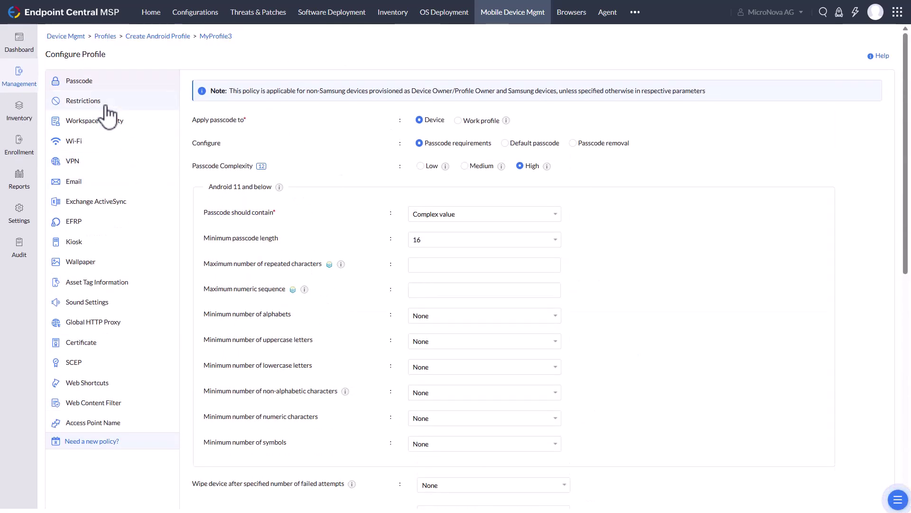
Inspect the Android profile's Restrictions, Workspace Security, Wi-Fi and Exchange ActiveSync policies
{"action": "left_click", "coordinate": [84, 101]}
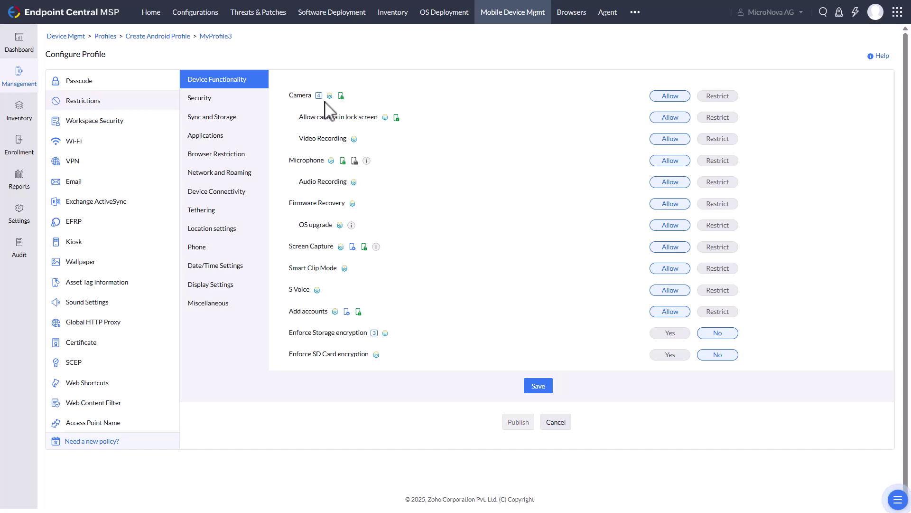
{"action": "mouse_move", "coordinate": [341, 98]}
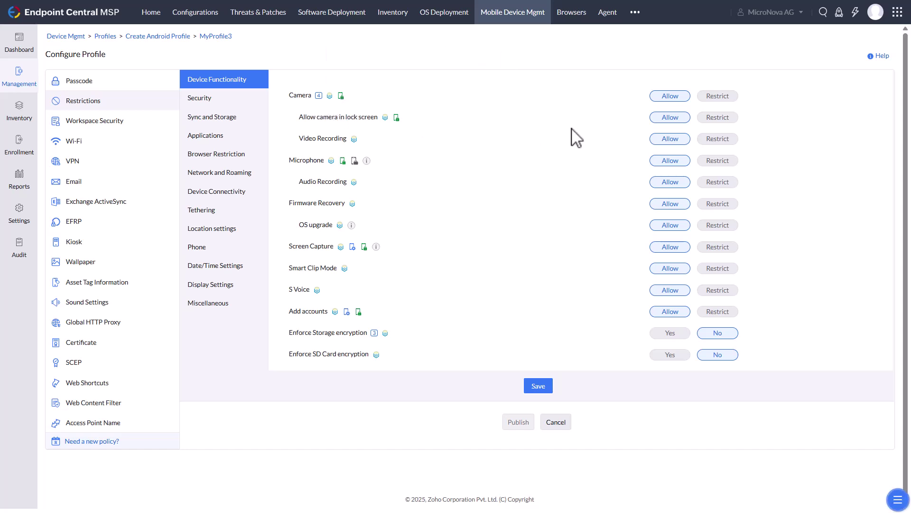
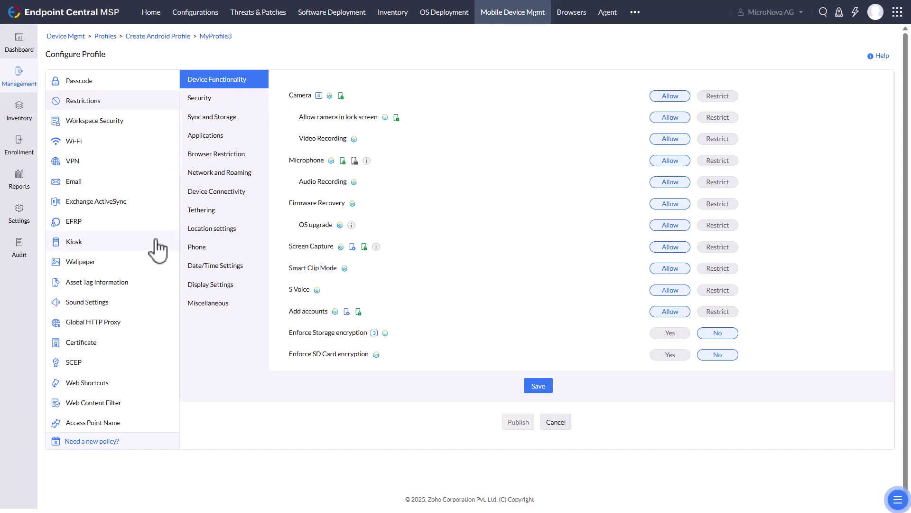
{"action": "left_click", "coordinate": [116, 123]}
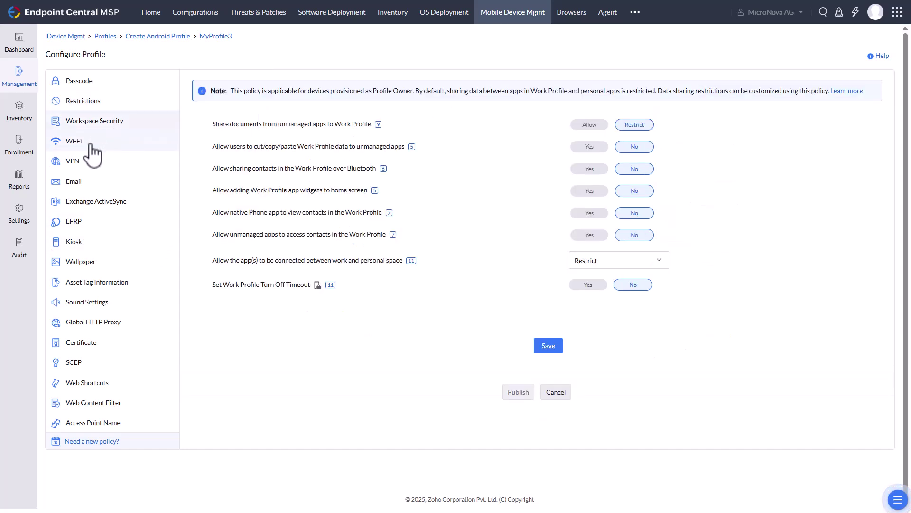
{"action": "left_click", "coordinate": [93, 144]}
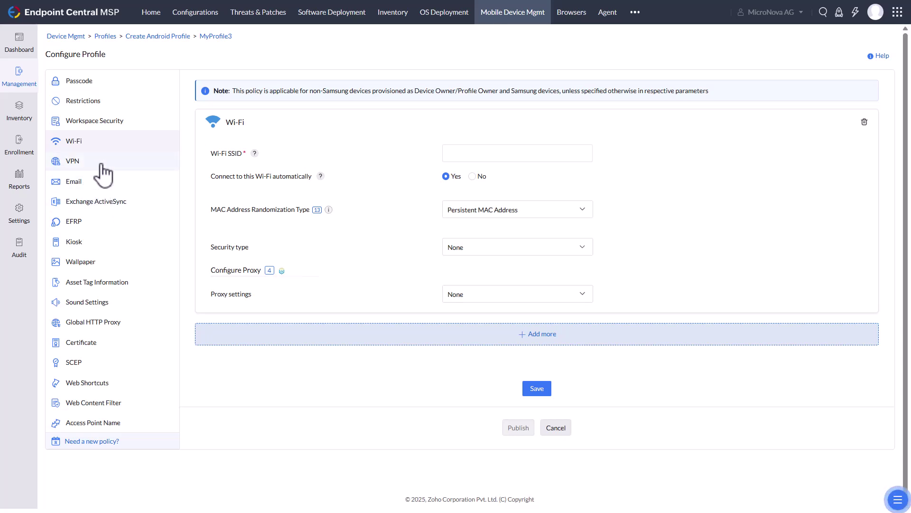
{"action": "left_click", "coordinate": [105, 202]}
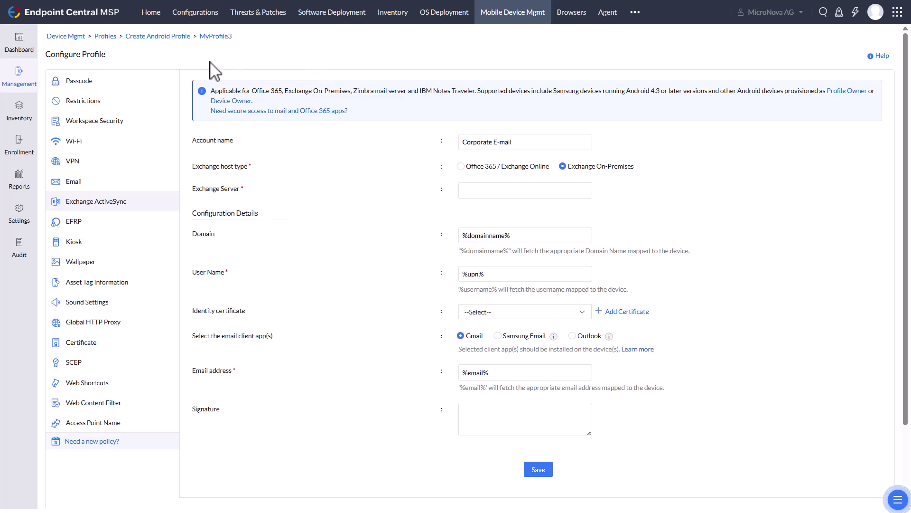
Create a new iOS/iPadOS profile and open its device functionality restrictions
{"action": "left_click", "coordinate": [19, 79]}
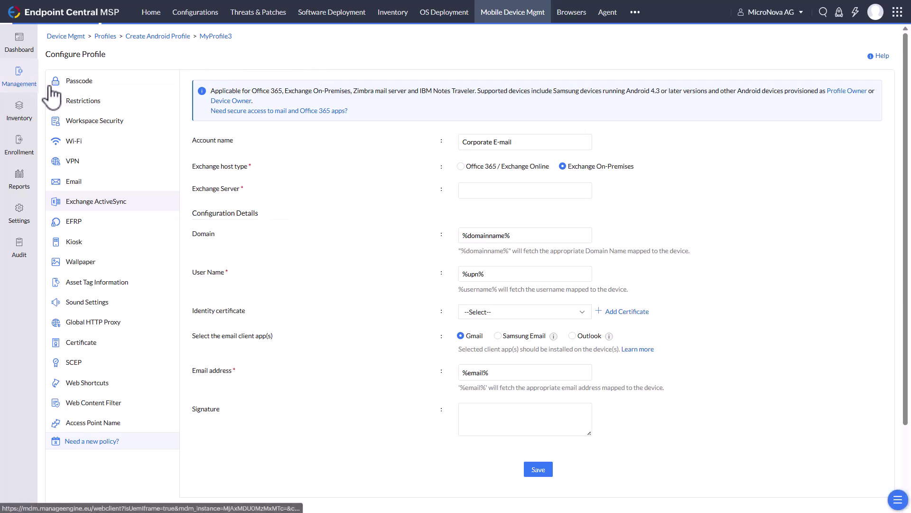
{"action": "left_click", "coordinate": [76, 74]}
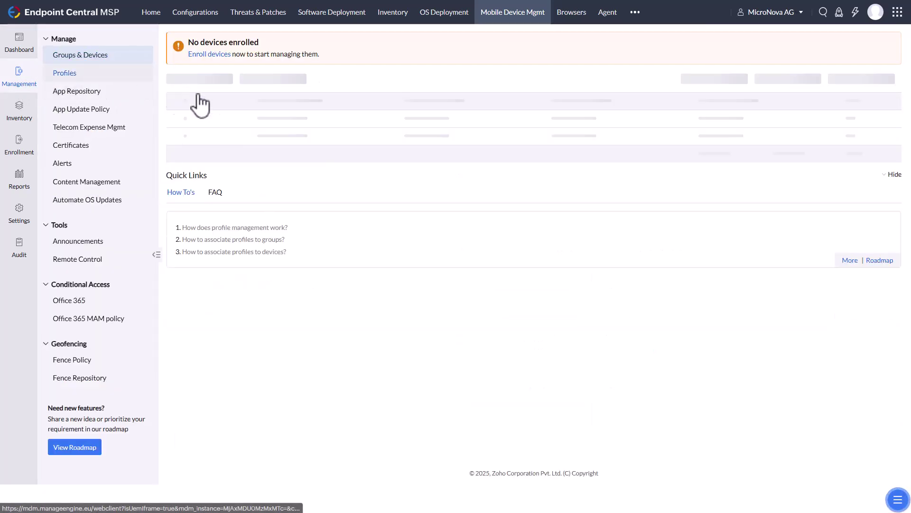
{"action": "left_click", "coordinate": [221, 86]}
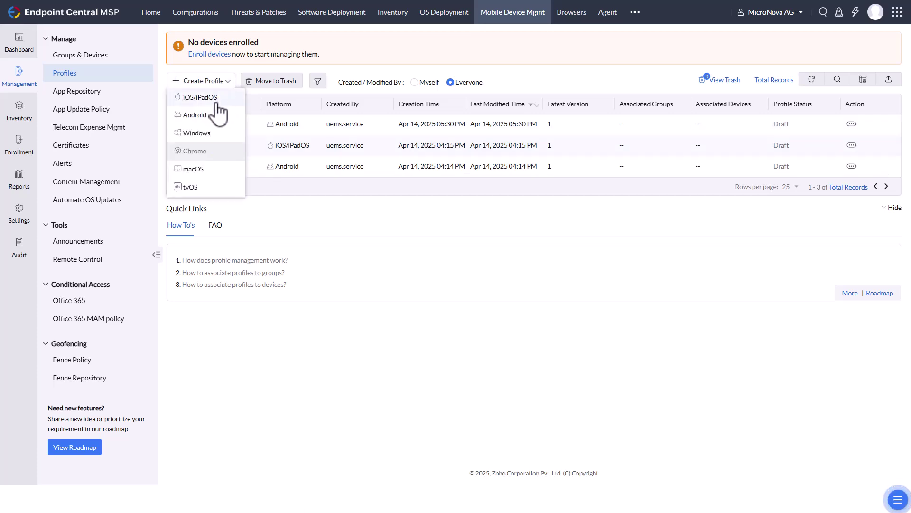
{"action": "left_click", "coordinate": [199, 97]}
{"action": "left_click", "coordinate": [518, 177]}
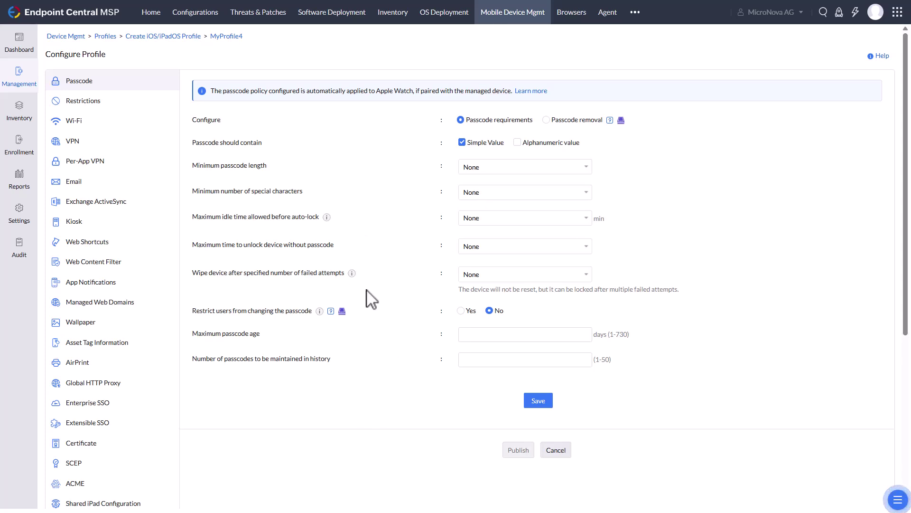
{"action": "left_click", "coordinate": [72, 100]}
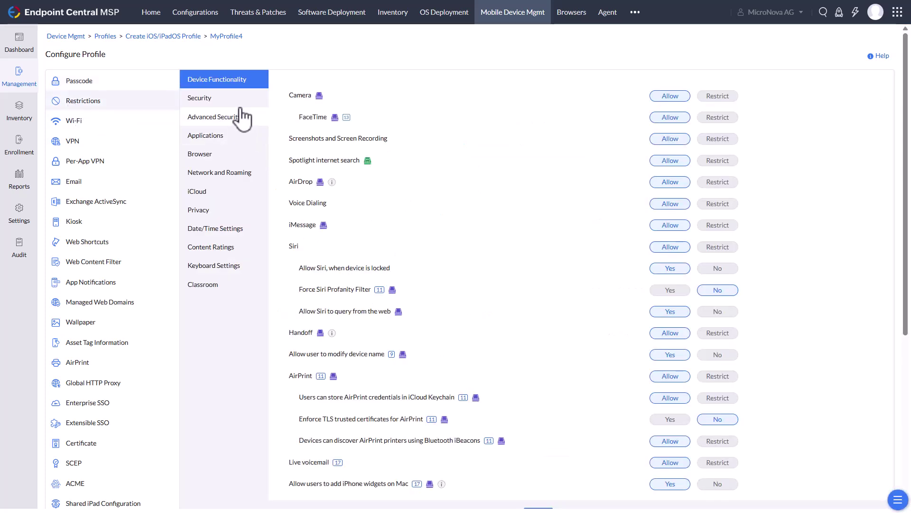
In the iOS/iPadOS profile's security restrictions, set data sharing between managed and unmanaged apps to Restrict both ways and review the remaining policy types
{"action": "left_click", "coordinate": [209, 98]}
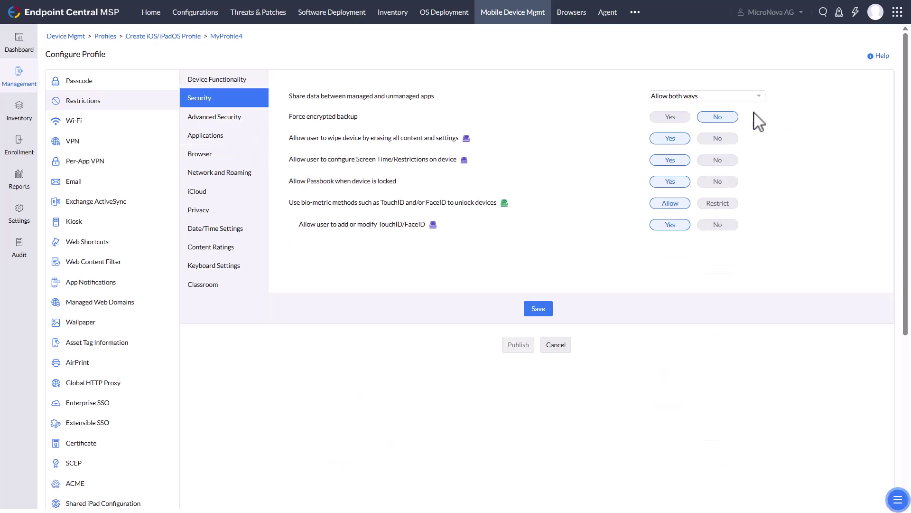
{"action": "left_click", "coordinate": [717, 97]}
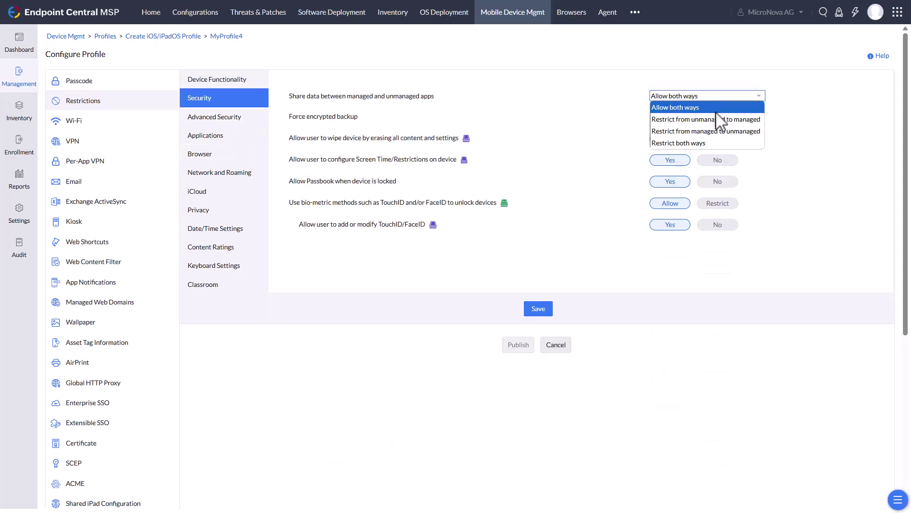
{"action": "left_click", "coordinate": [700, 144]}
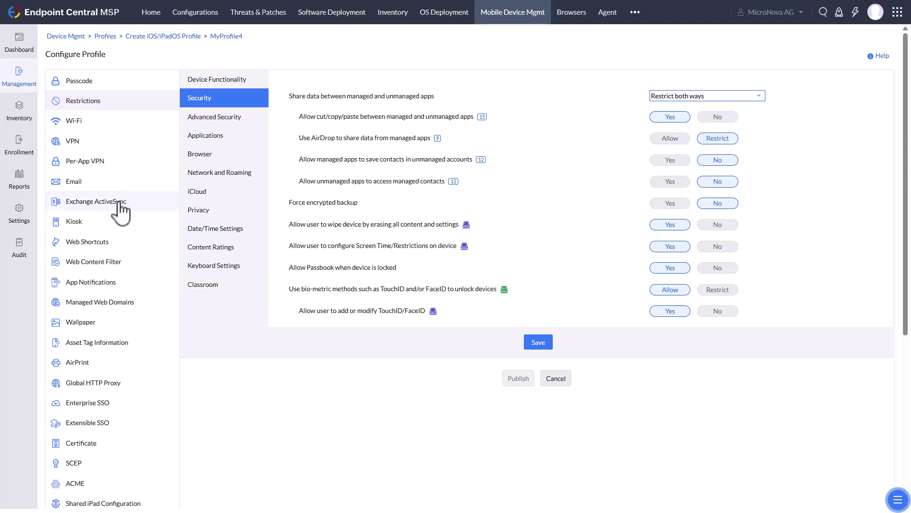
{"action": "scroll", "coordinate": [128, 362], "scroll_direction": "down", "scroll_amount": 3}
{"action": "scroll", "coordinate": [139, 371], "scroll_direction": "down", "scroll_amount": 2}
{"action": "scroll", "coordinate": [144, 399], "scroll_direction": "up", "scroll_amount": 5}
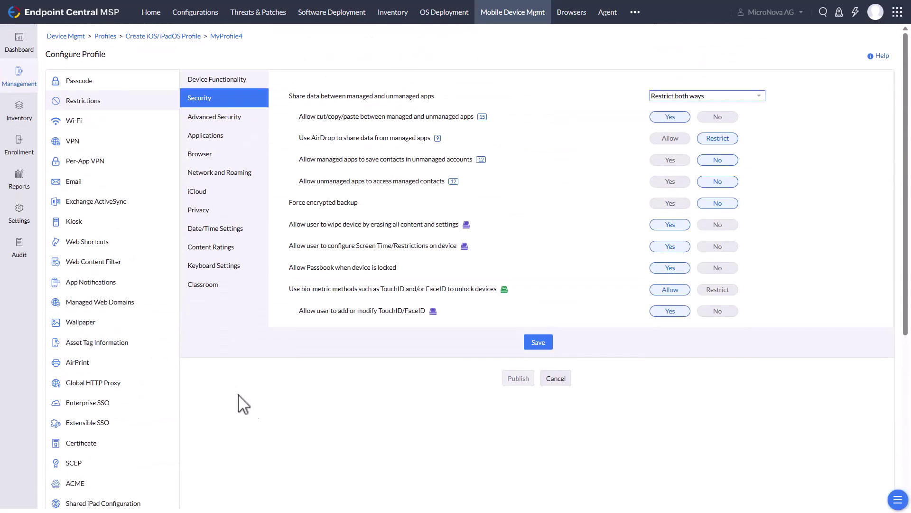
Inspect the mobile App Repository with its options for adding apps, and the Automate OS Updates policies page
{"action": "left_click", "coordinate": [19, 80]}
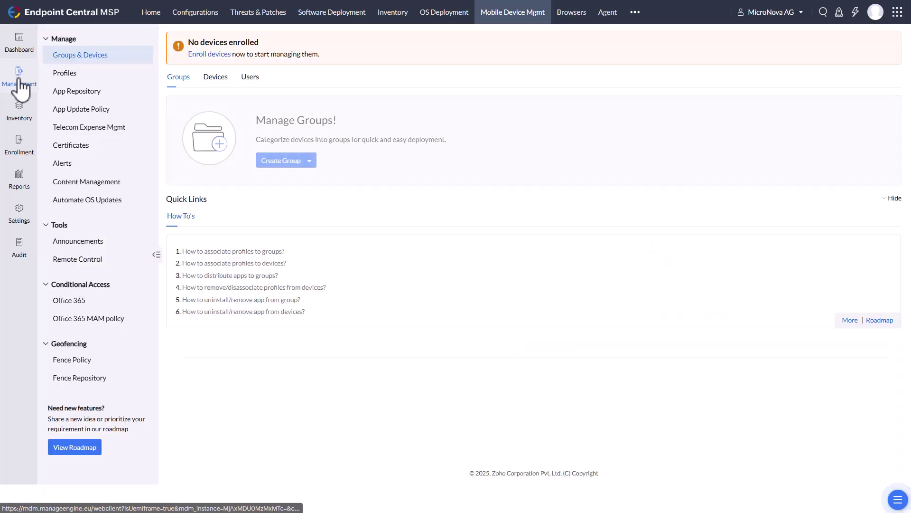
{"action": "left_click", "coordinate": [101, 92]}
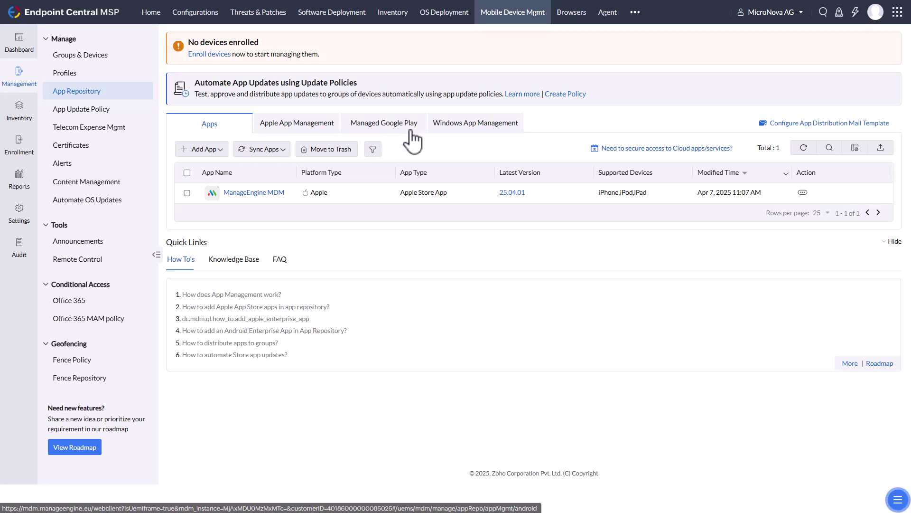
{"action": "left_click", "coordinate": [209, 150]}
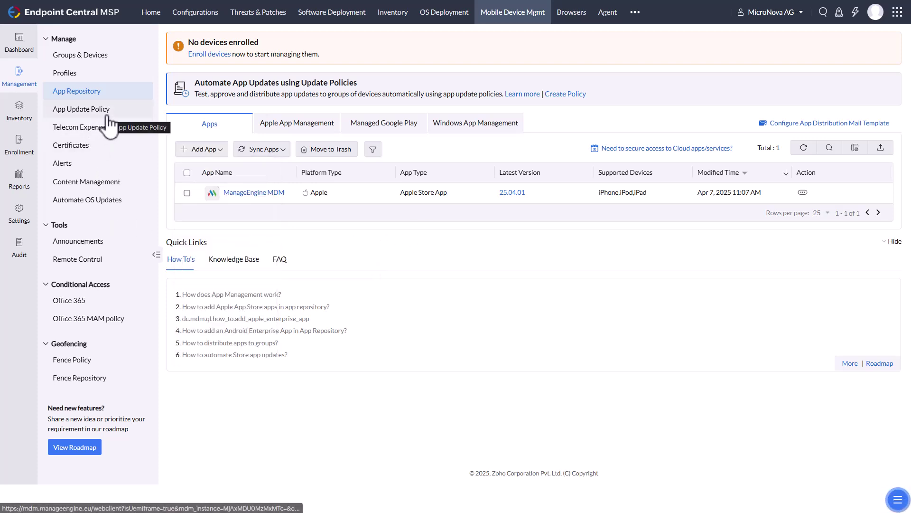
{"action": "left_click", "coordinate": [113, 201]}
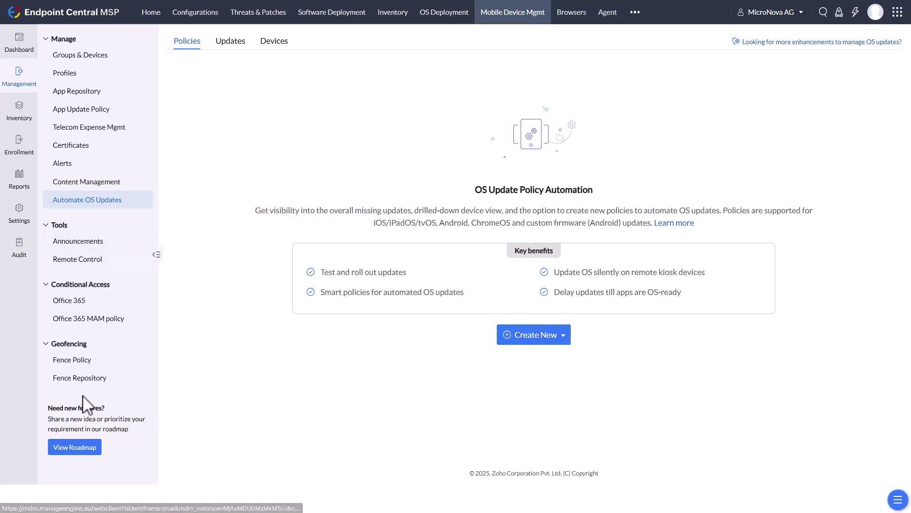
Start a new geofence policy with the non-compliance trigger set to Immediately and the type Action, and check the selectable actions
{"action": "left_click", "coordinate": [78, 362]}
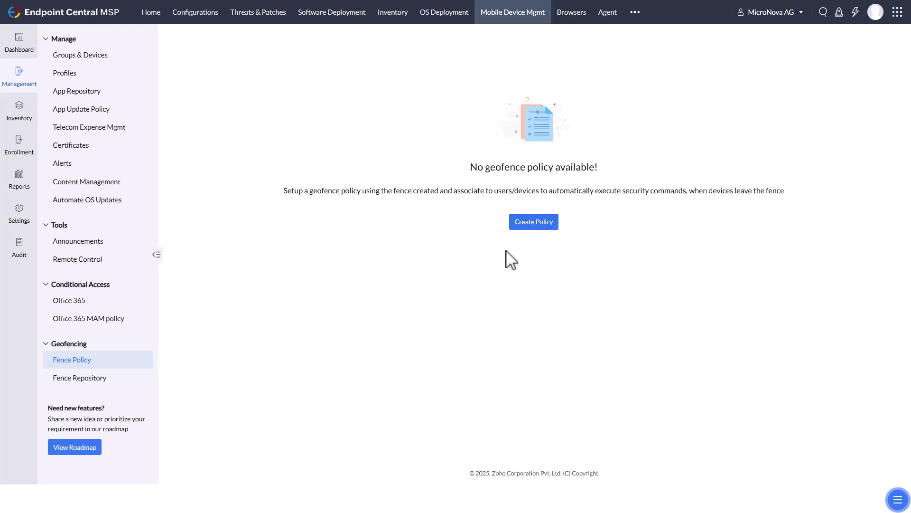
{"action": "left_click", "coordinate": [552, 221]}
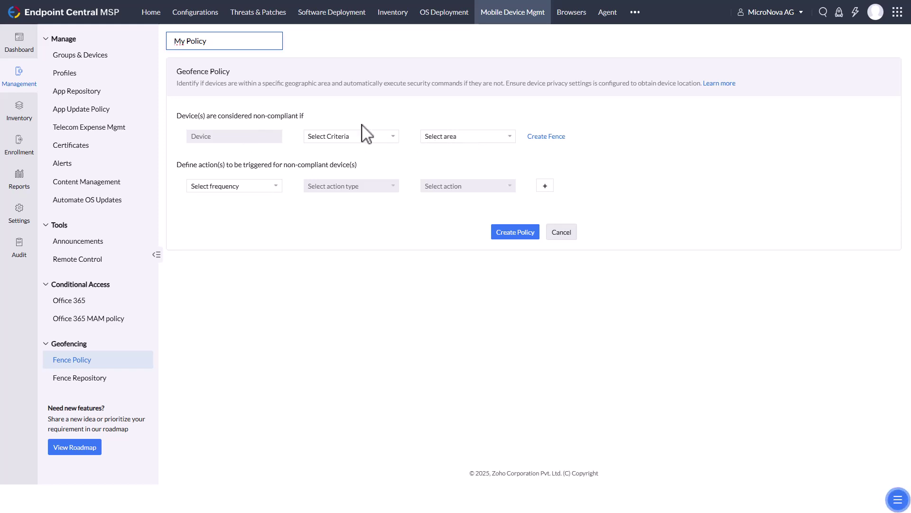
{"action": "left_click", "coordinate": [265, 190]}
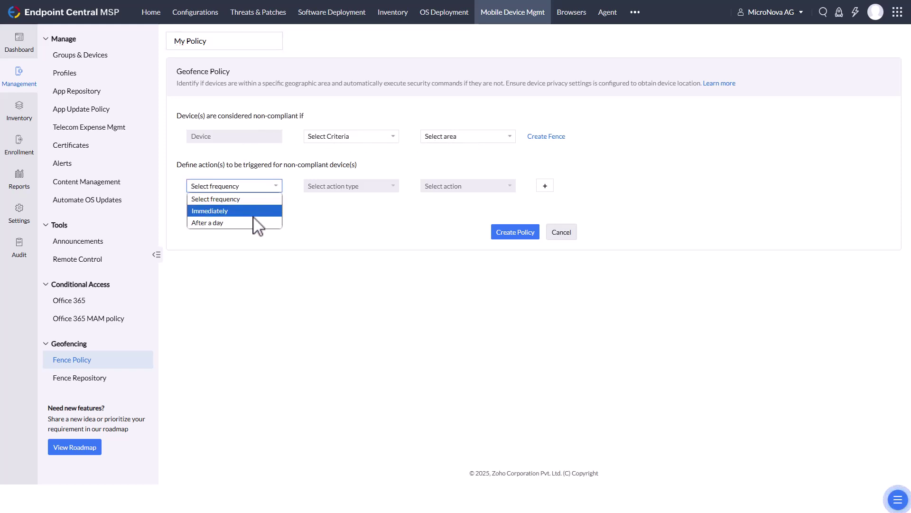
{"action": "left_click", "coordinate": [256, 213]}
{"action": "left_click", "coordinate": [361, 188]}
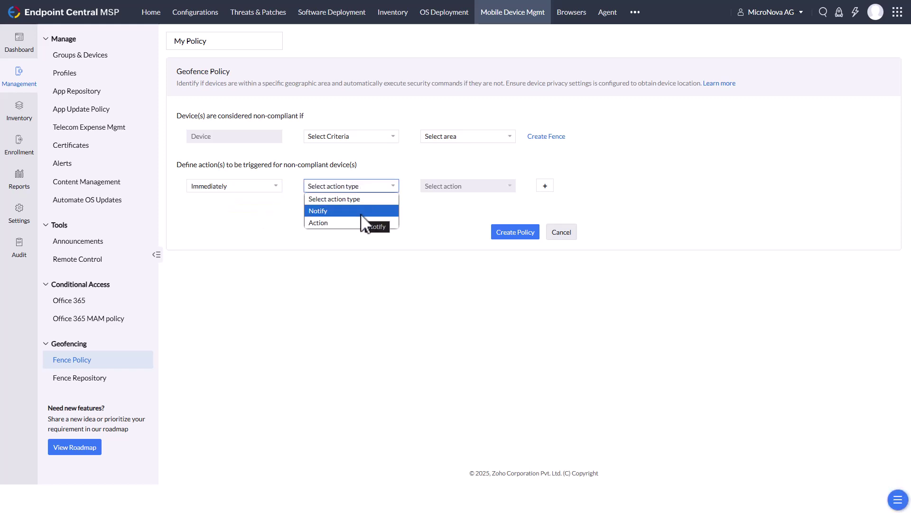
{"action": "left_click", "coordinate": [361, 223]}
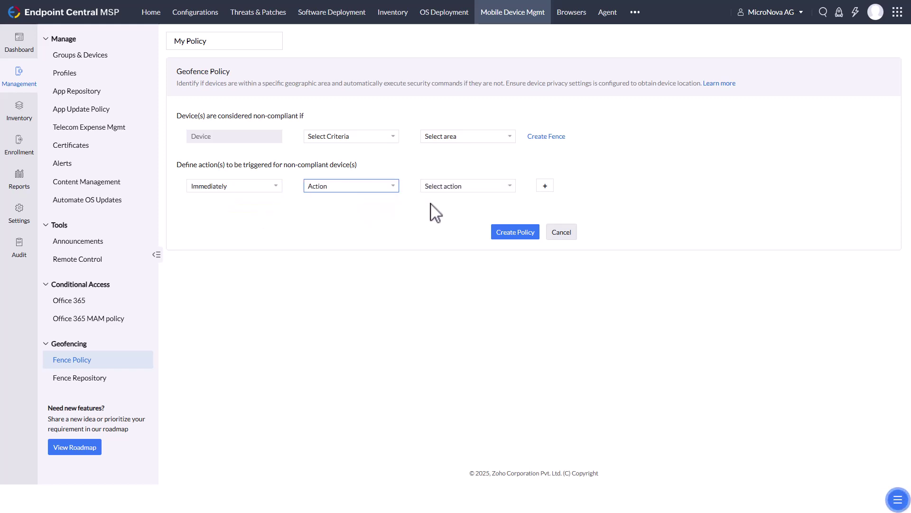
{"action": "left_click", "coordinate": [448, 185]}
{"action": "left_click", "coordinate": [367, 215]}
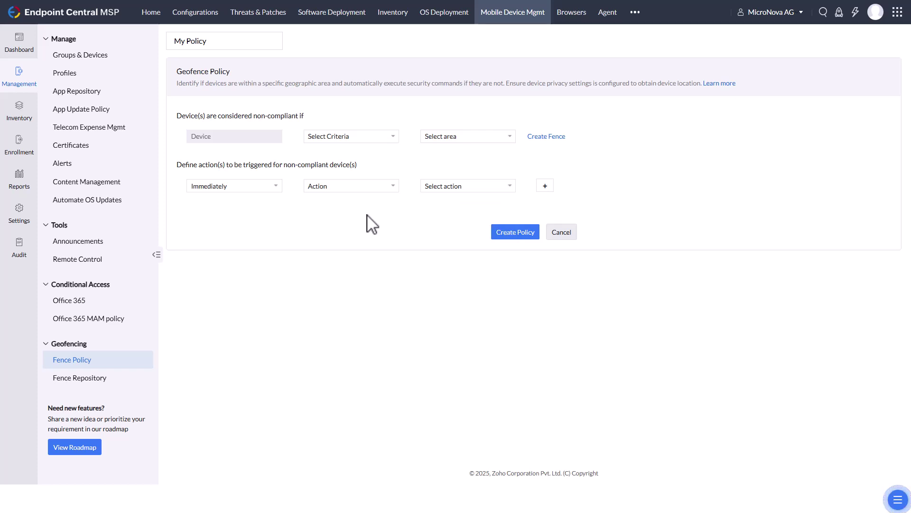
{"action": "left_click", "coordinate": [442, 187]}
{"action": "left_click", "coordinate": [331, 214]}
View the mobile device audit log, and open MicroNova AG's computers in browser management
{"action": "left_click", "coordinate": [18, 249]}
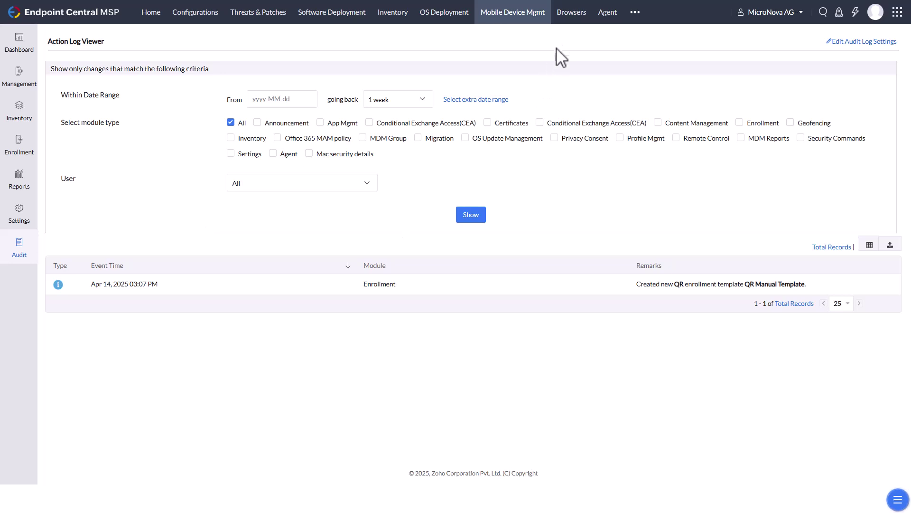
{"action": "left_click", "coordinate": [571, 20]}
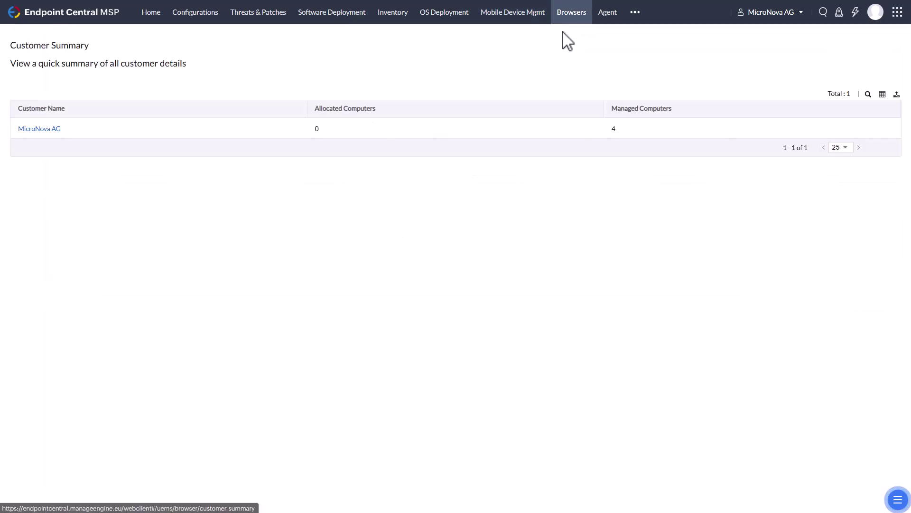
{"action": "left_click", "coordinate": [42, 128]}
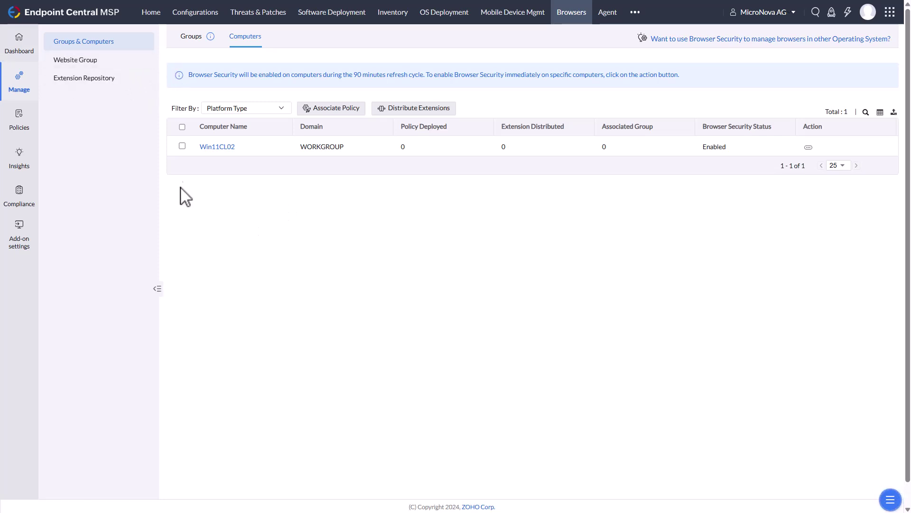
Look through the browser policy types and start a Browser Customization policy for Google Chrome on Windows
{"action": "left_click", "coordinate": [24, 127]}
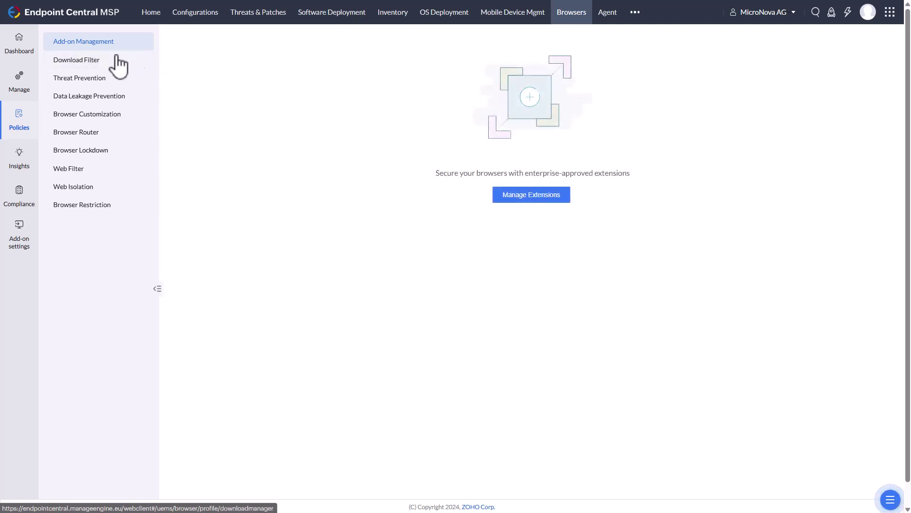
{"action": "left_click", "coordinate": [113, 81]}
{"action": "left_click", "coordinate": [112, 115]}
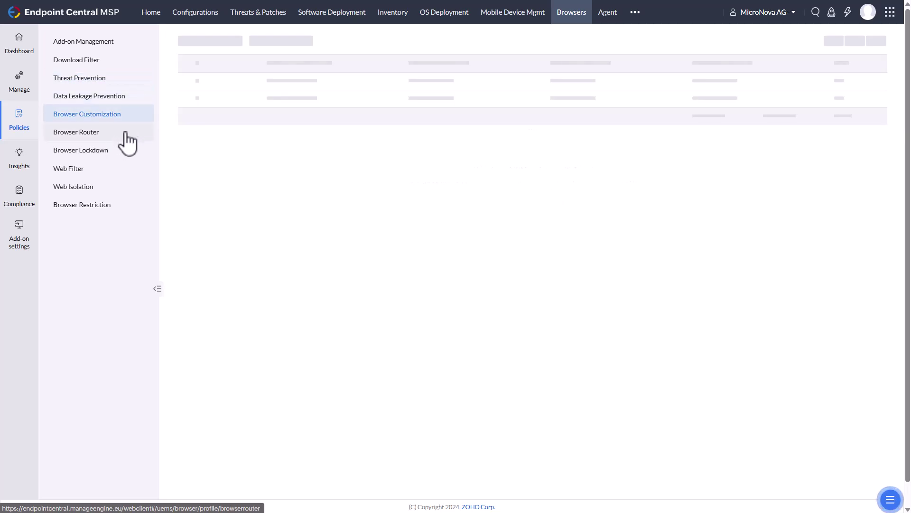
{"action": "left_click", "coordinate": [532, 198]}
{"action": "mouse_move", "coordinate": [552, 219]}
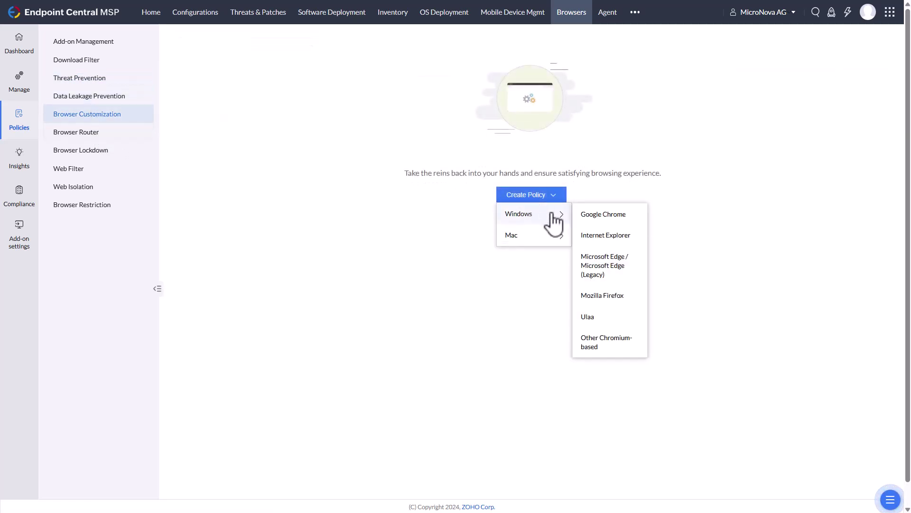
{"action": "left_click", "coordinate": [630, 225]}
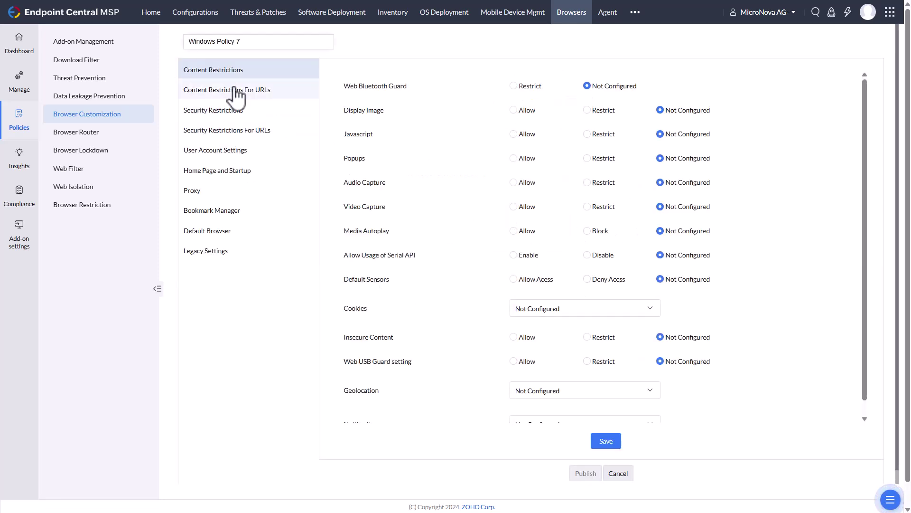
Inspect the Chrome policy's User Account, Home Page and Startup, Proxy, Bookmark Manager and Default Browser settings
{"action": "left_click", "coordinate": [261, 111]}
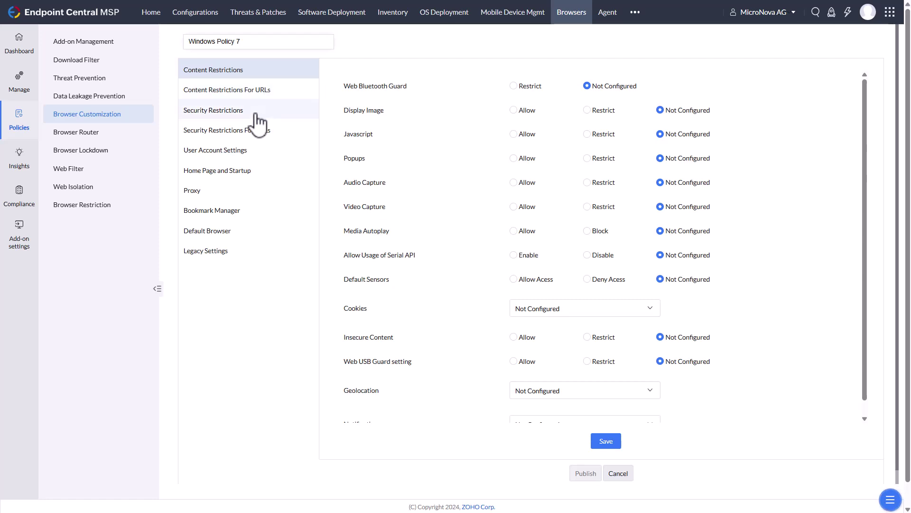
{"action": "left_click", "coordinate": [264, 152]}
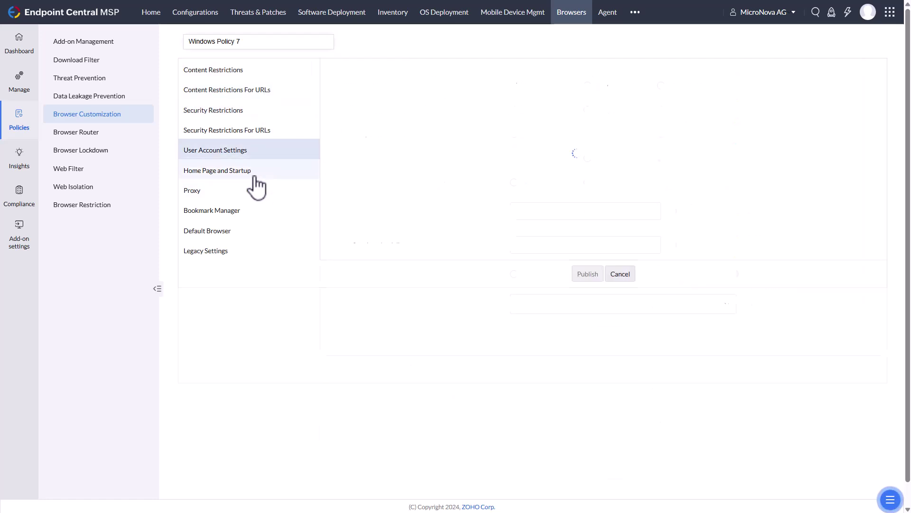
{"action": "left_click", "coordinate": [252, 172]}
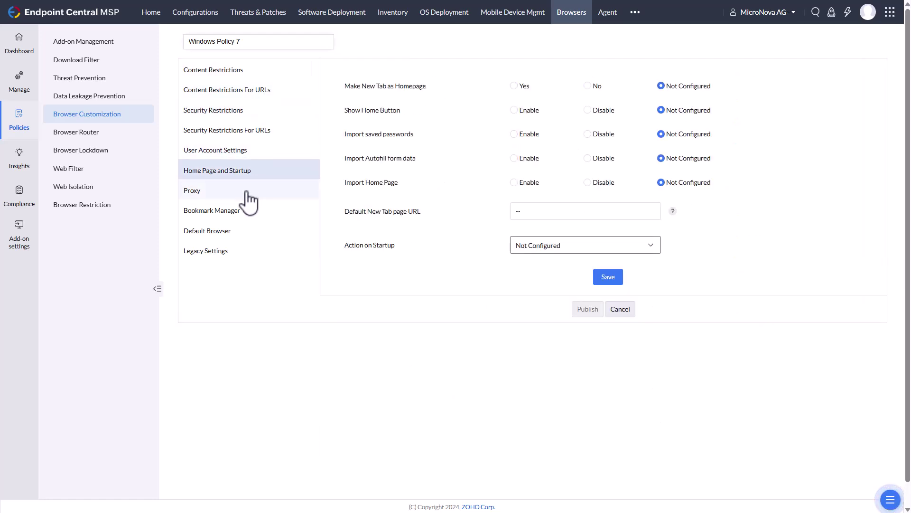
{"action": "left_click", "coordinate": [228, 192]}
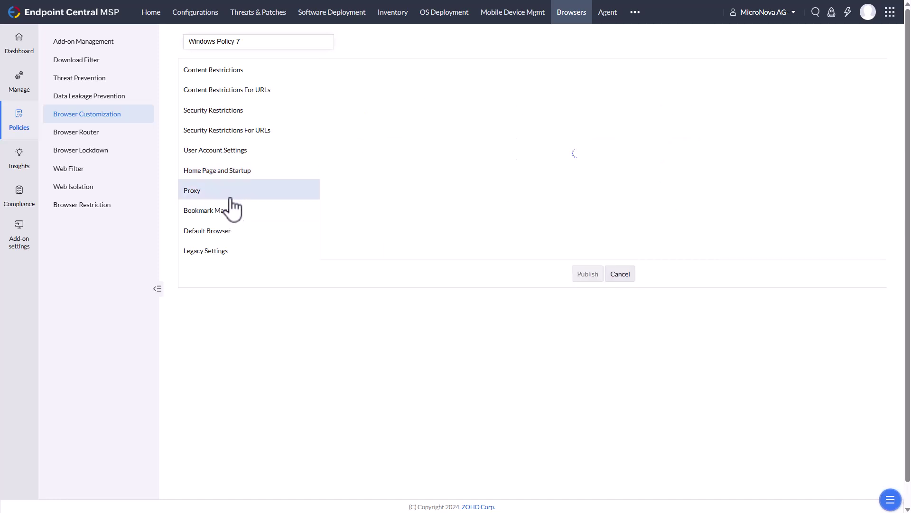
{"action": "left_click", "coordinate": [234, 214]}
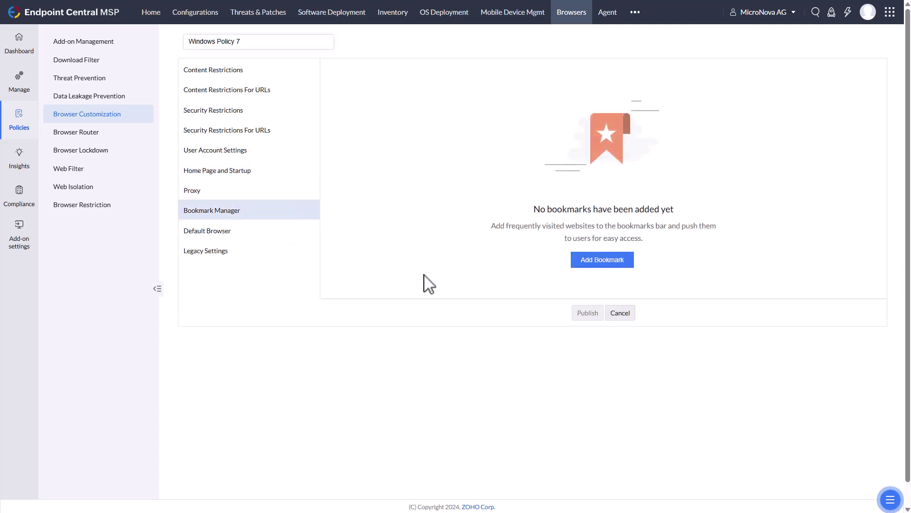
{"action": "left_click", "coordinate": [232, 233]}
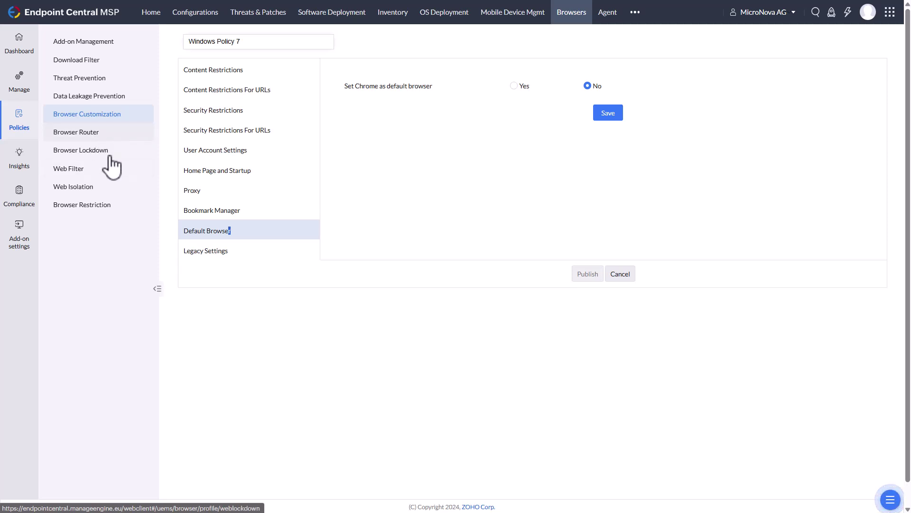
Start a new Web Filter policy to view its security restrictions and URL filter options
{"action": "left_click", "coordinate": [72, 172]}
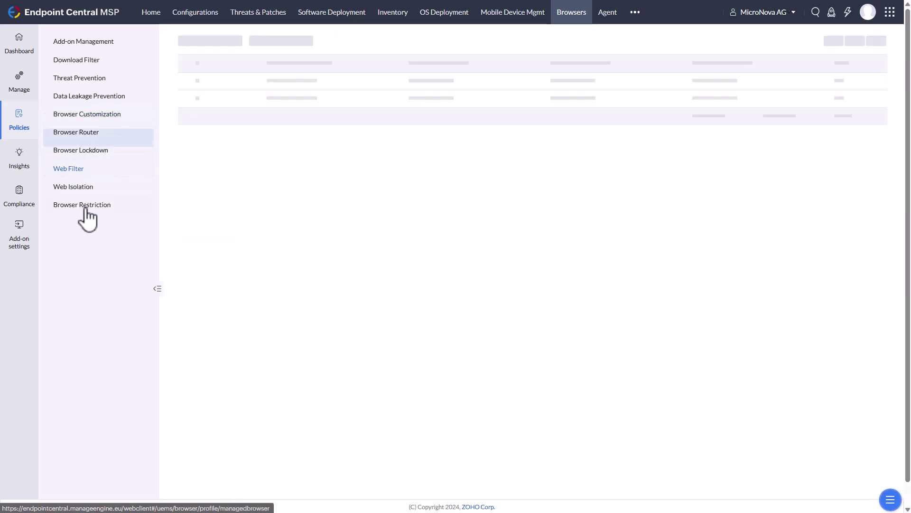
{"action": "left_click", "coordinate": [547, 197]}
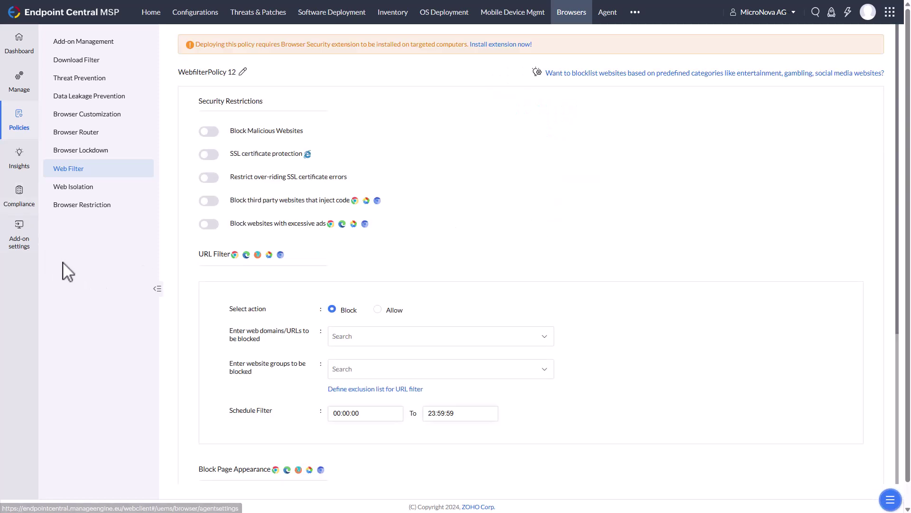
Examine CompliancePolicy 18 by configurations and by computers, including Win11CL02's details, and return to the browser dashboard
{"action": "left_click", "coordinate": [35, 204]}
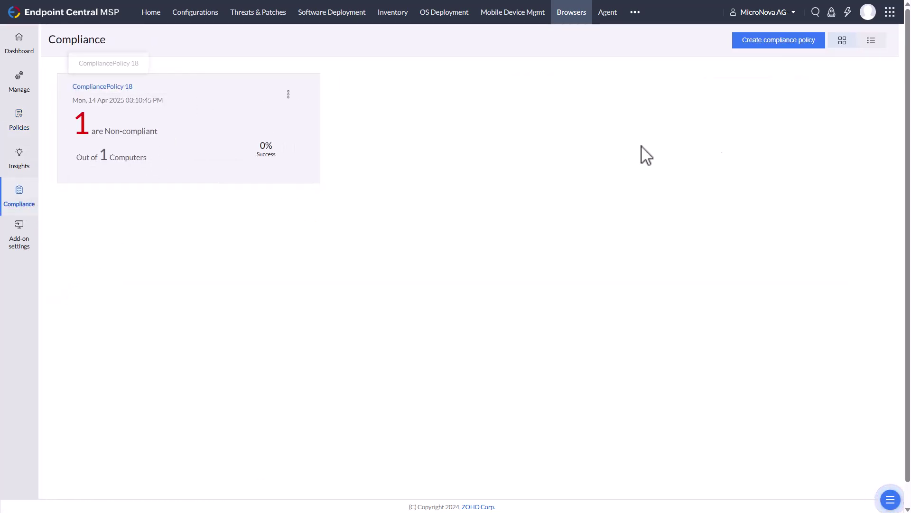
{"action": "left_click", "coordinate": [113, 87]}
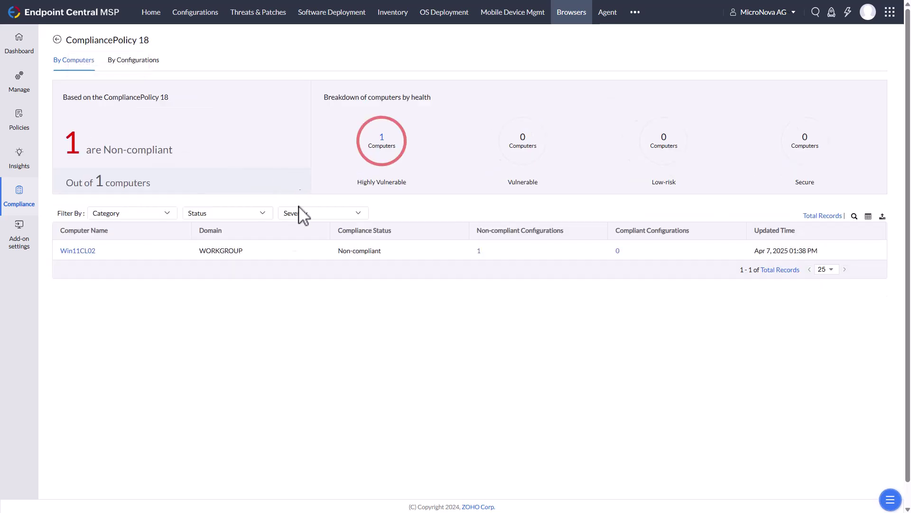
{"action": "left_click", "coordinate": [141, 62]}
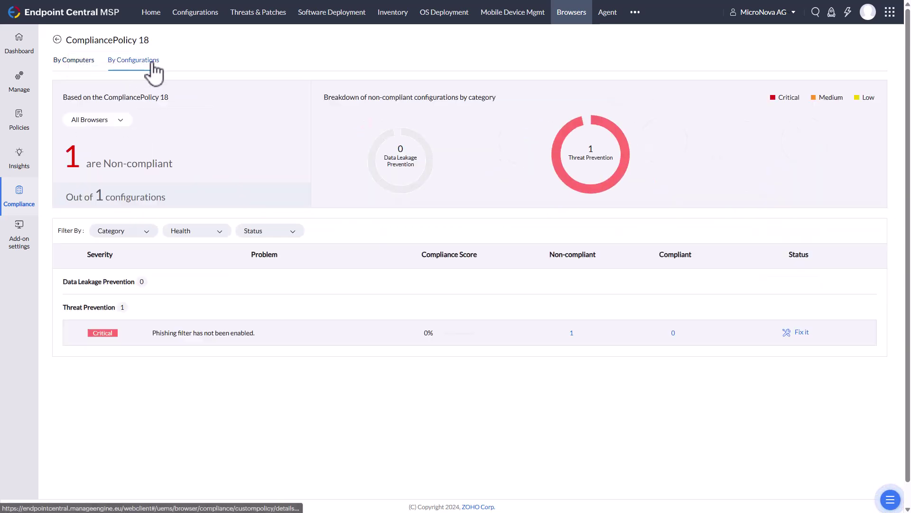
{"action": "left_click", "coordinate": [73, 60]}
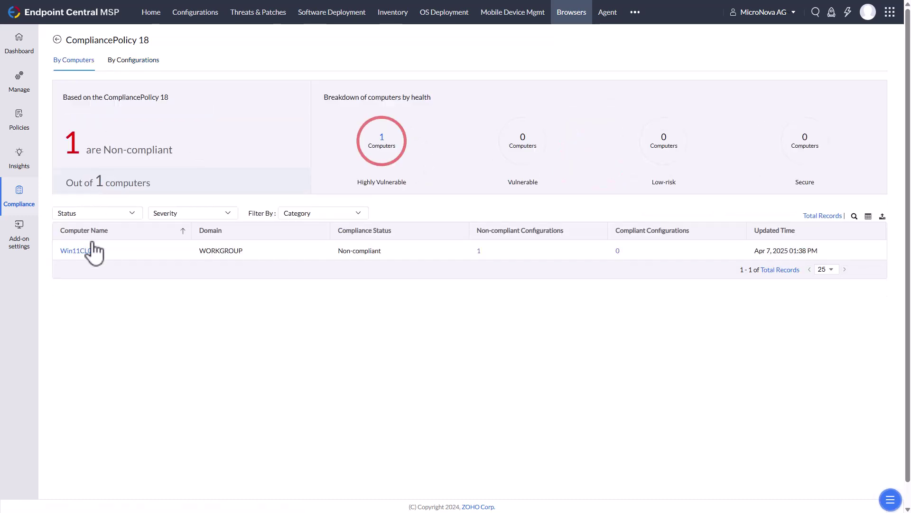
{"action": "left_click", "coordinate": [78, 252]}
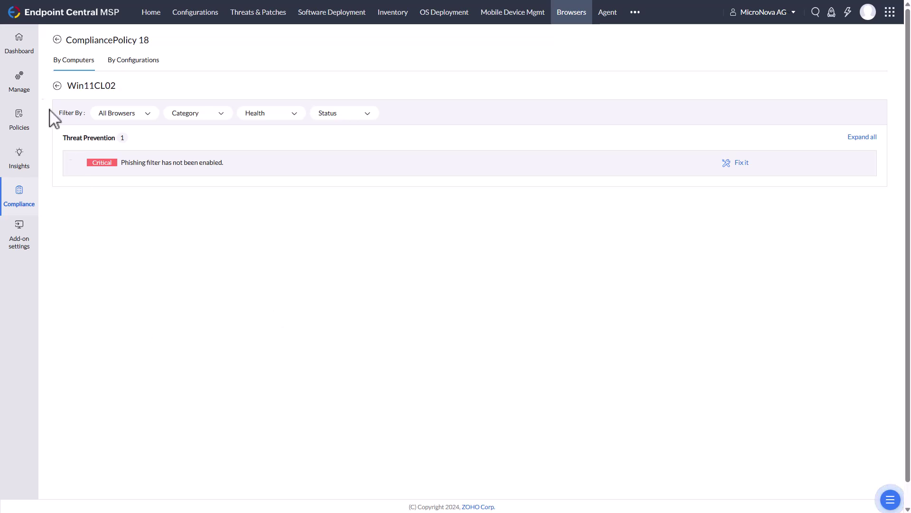
{"action": "left_click", "coordinate": [19, 46]}
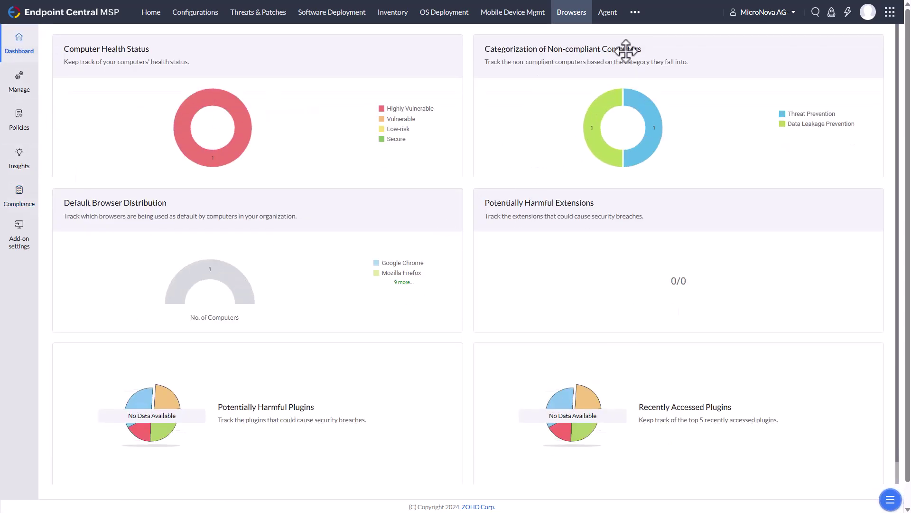
Open the BitLocker Management dashboard for the customer MicroNova AG
{"action": "left_click", "coordinate": [637, 25]}
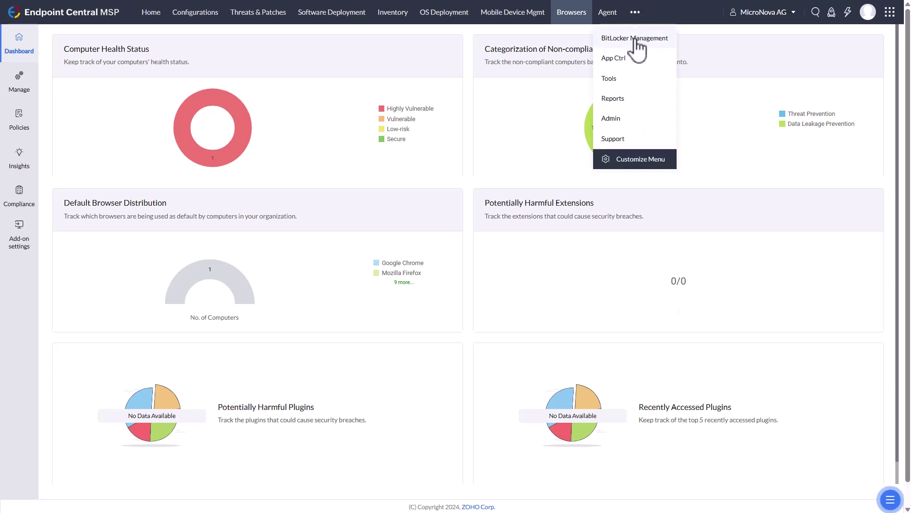
{"action": "left_click", "coordinate": [636, 39]}
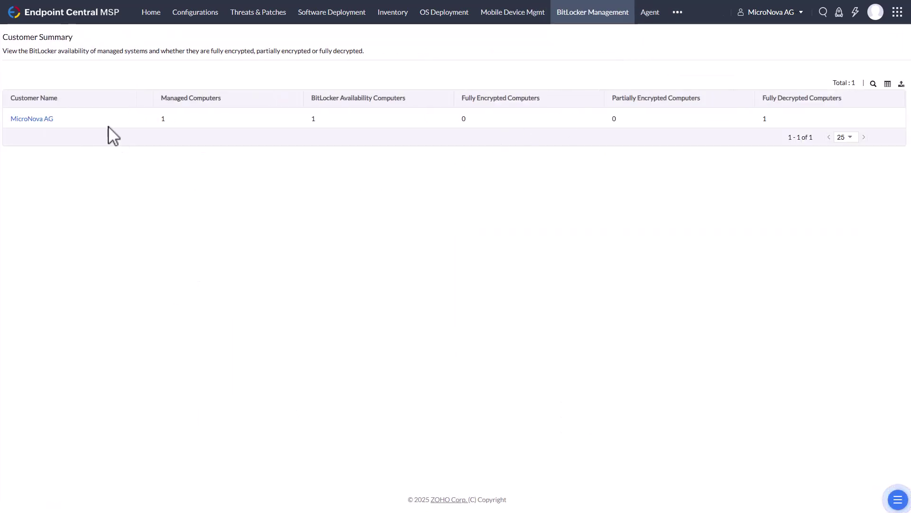
{"action": "left_click", "coordinate": [48, 120]}
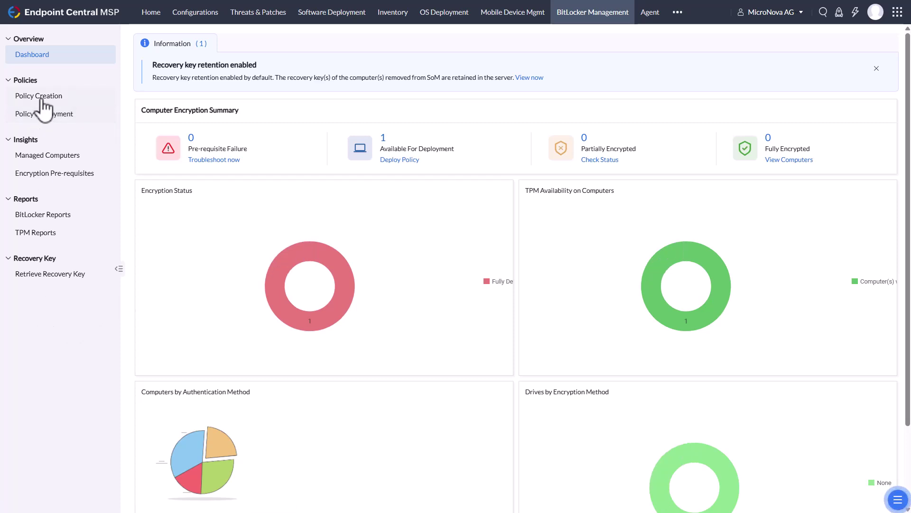
Start a new BitLocker policy and review its TPM authentication, password, encryption method and recovery key rotation settings
{"action": "left_click", "coordinate": [41, 99]}
{"action": "left_click", "coordinate": [521, 327]}
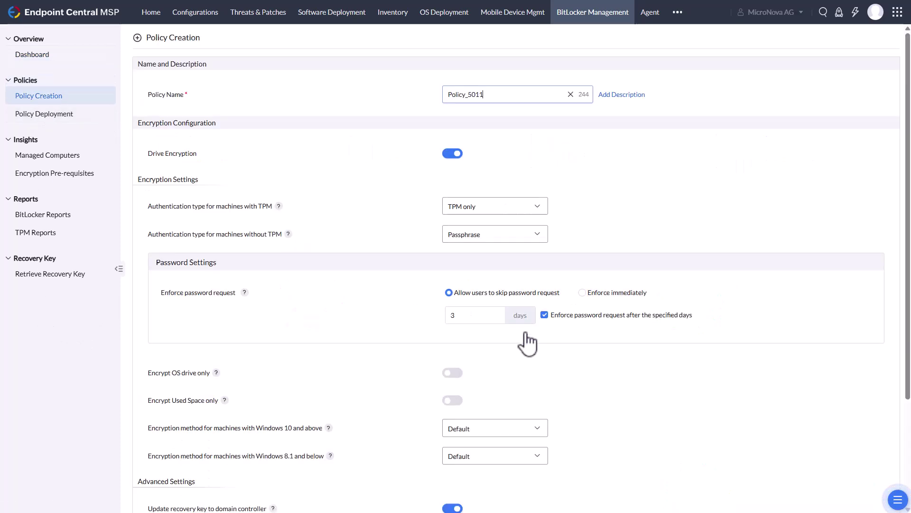
{"action": "left_click", "coordinate": [363, 215]}
{"action": "scroll", "coordinate": [446, 170], "scroll_direction": "down", "scroll_amount": 2}
{"action": "left_click", "coordinate": [493, 107]}
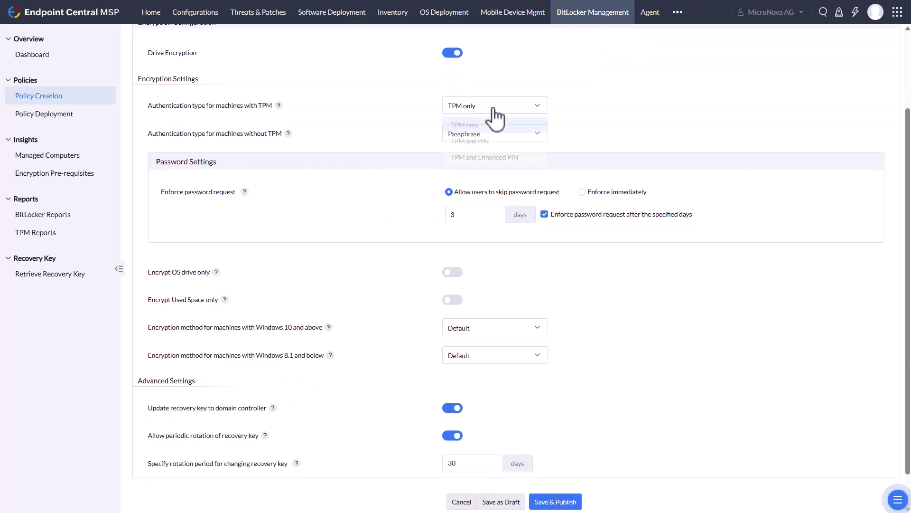
{"action": "left_click", "coordinate": [597, 132]}
{"action": "scroll", "coordinate": [554, 327], "scroll_direction": "down", "scroll_amount": 1}
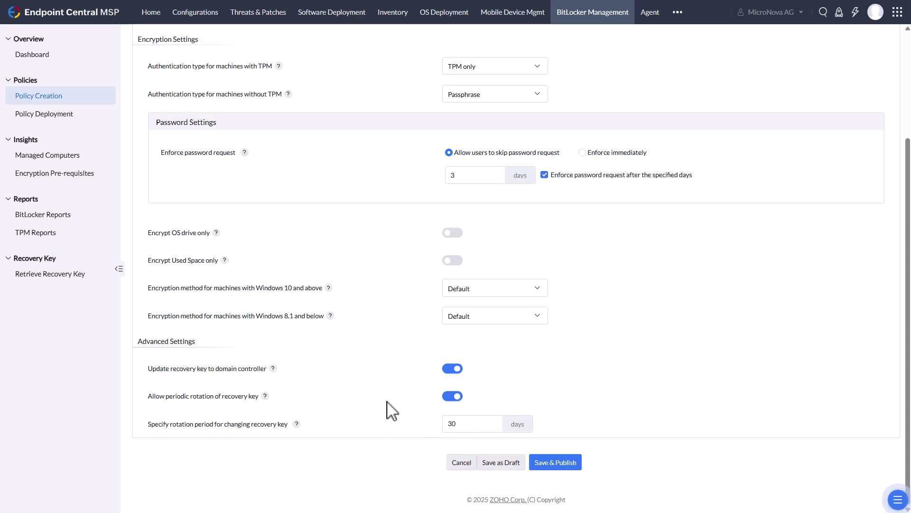
{"action": "scroll", "coordinate": [392, 411], "scroll_direction": "up", "scroll_amount": 4}
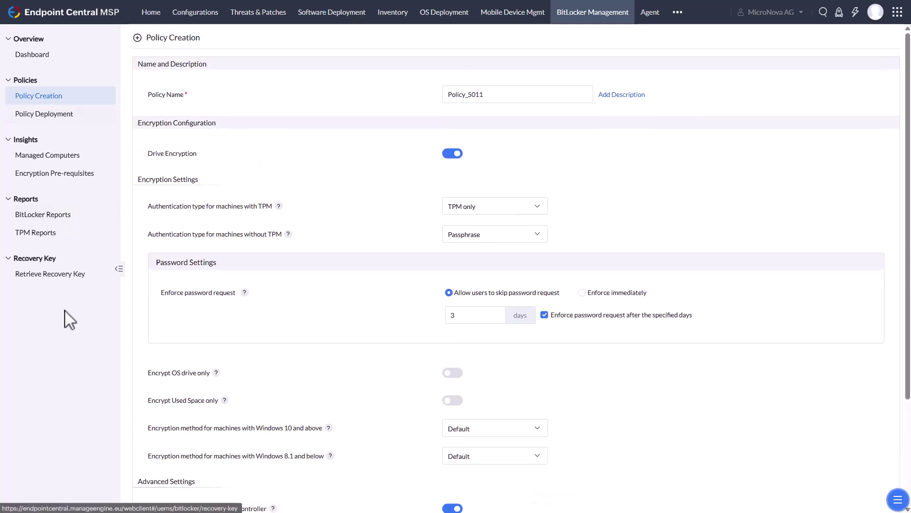
View BitLocker's policy deployment and recovery key retrieval pages
{"action": "left_click", "coordinate": [64, 116]}
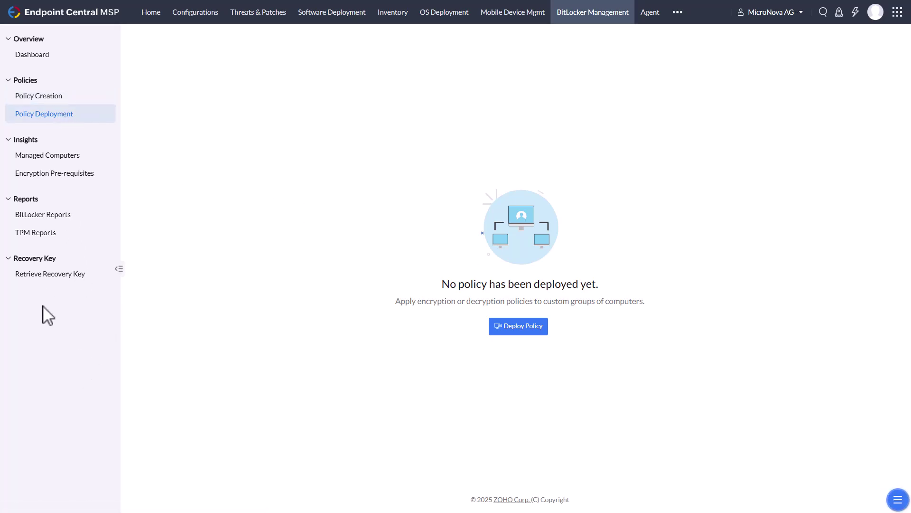
{"action": "left_click", "coordinate": [57, 274]}
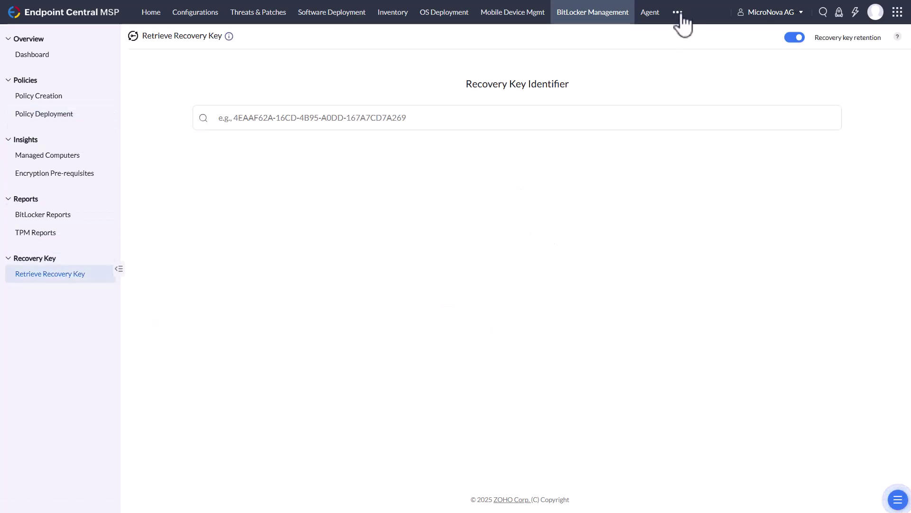
Start a Windows allowlist in application control to review the selectable application criteria, and cancel its creation
{"action": "left_click", "coordinate": [678, 13]}
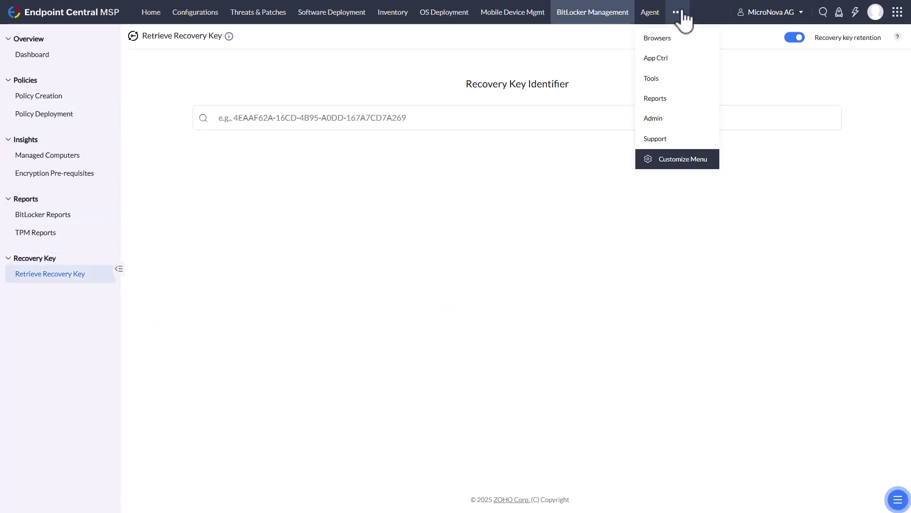
{"action": "left_click", "coordinate": [661, 58]}
{"action": "left_click", "coordinate": [33, 80]}
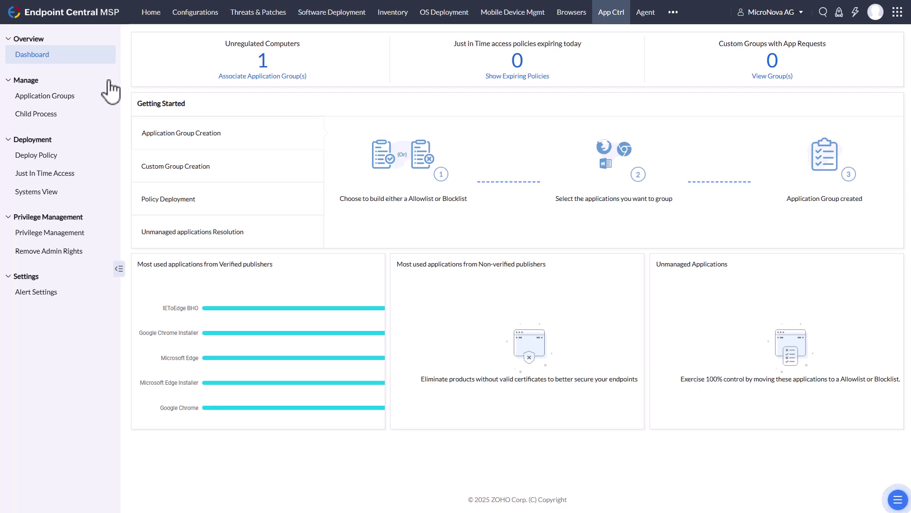
{"action": "left_click", "coordinate": [68, 97]}
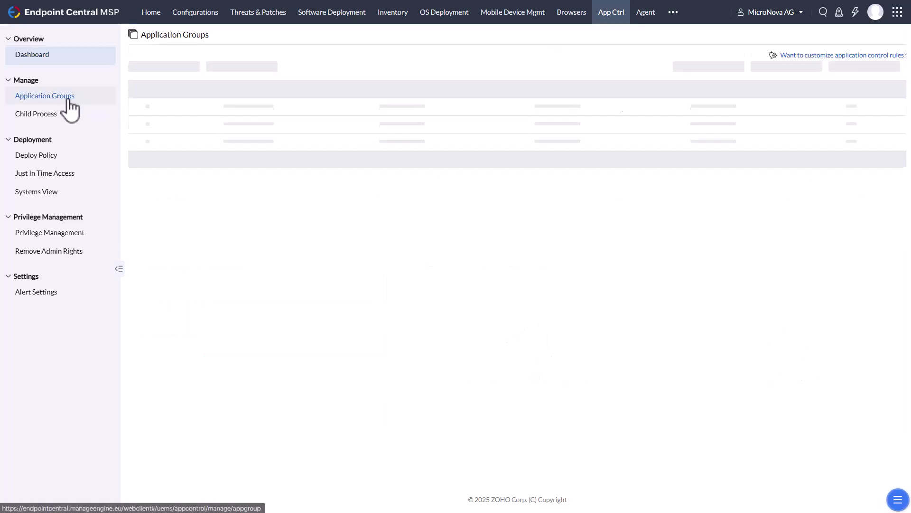
{"action": "left_click", "coordinate": [200, 72]}
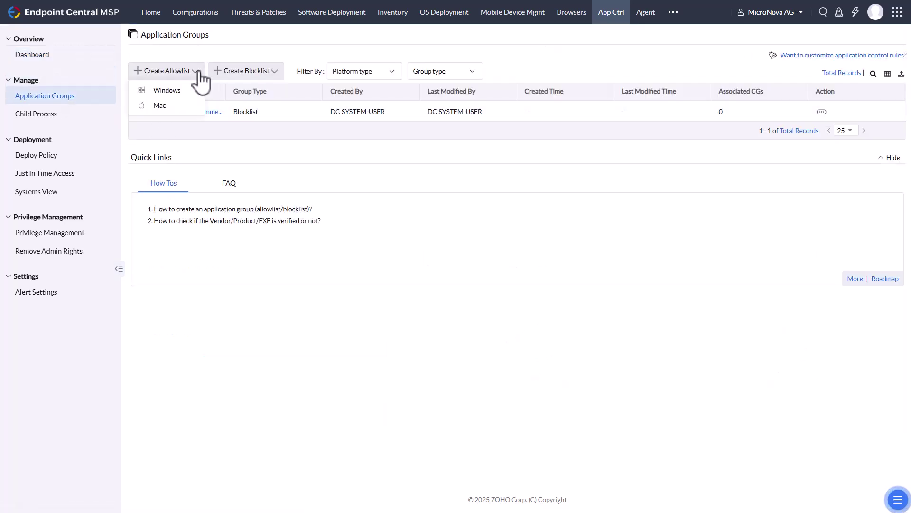
{"action": "left_click", "coordinate": [188, 94]}
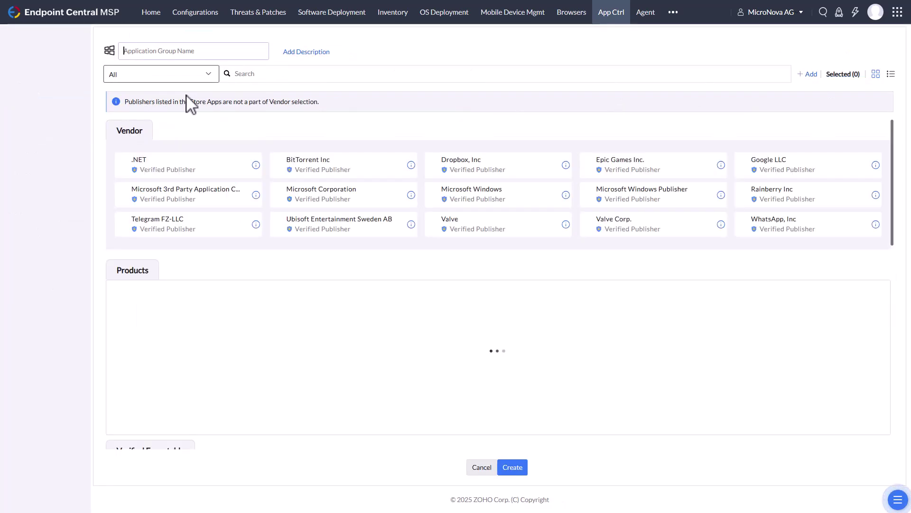
{"action": "left_click", "coordinate": [122, 75]}
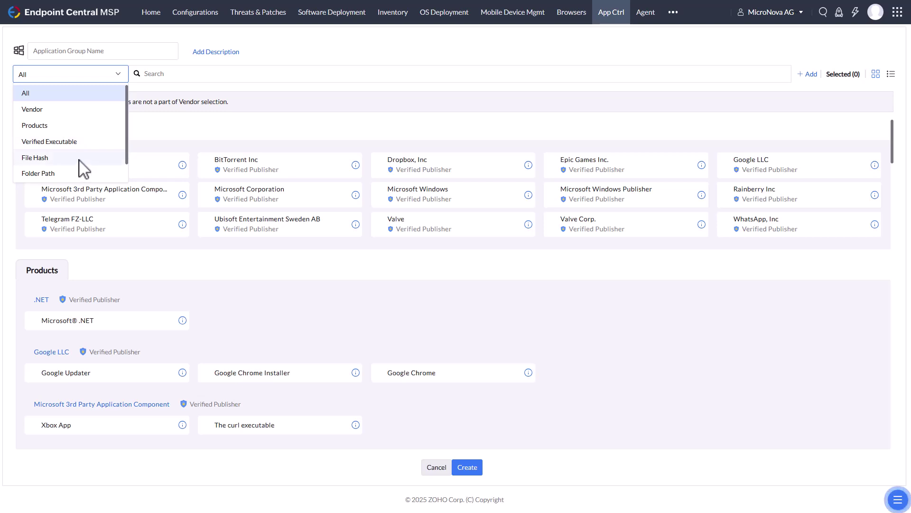
{"action": "scroll", "coordinate": [81, 178], "scroll_direction": "down", "scroll_amount": 1}
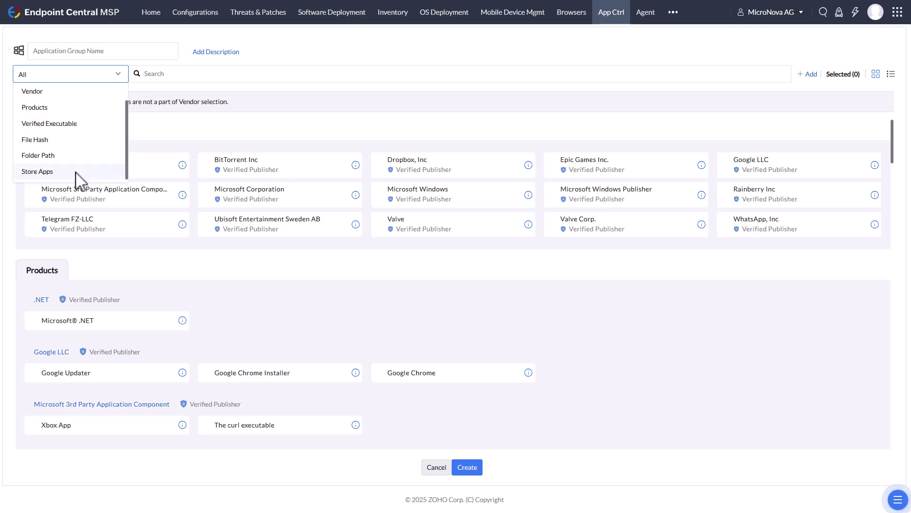
{"action": "left_click", "coordinate": [379, 71]}
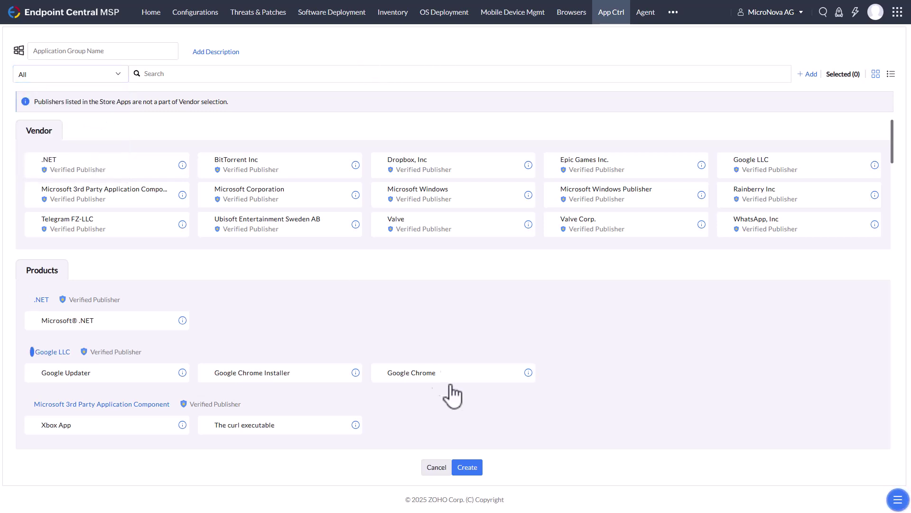
{"action": "left_click", "coordinate": [437, 467]}
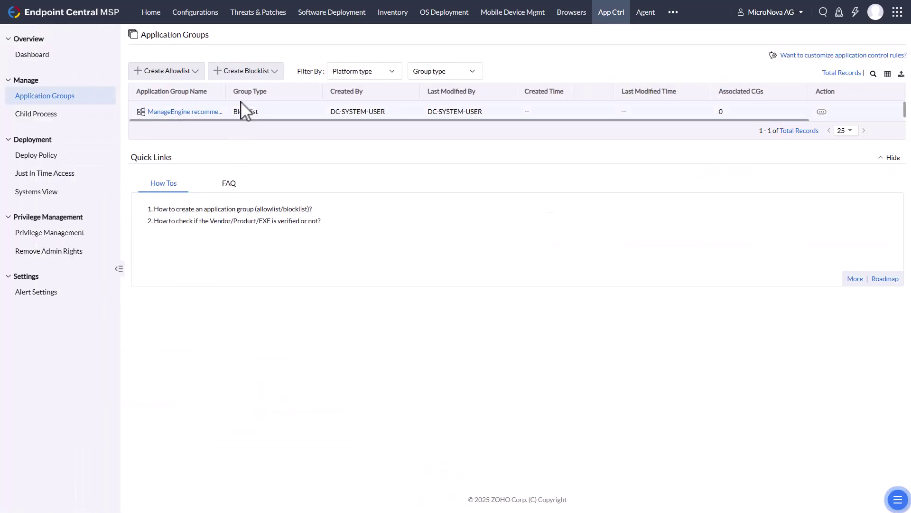
Start an application control policy association and inspect its custom group and application group choices
{"action": "left_click", "coordinate": [42, 157]}
{"action": "left_click", "coordinate": [521, 258]}
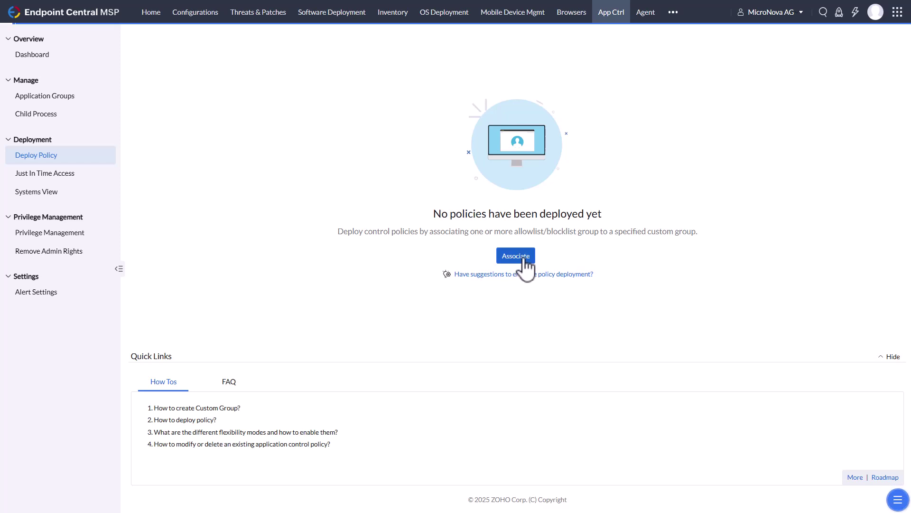
{"action": "left_click", "coordinate": [387, 91]}
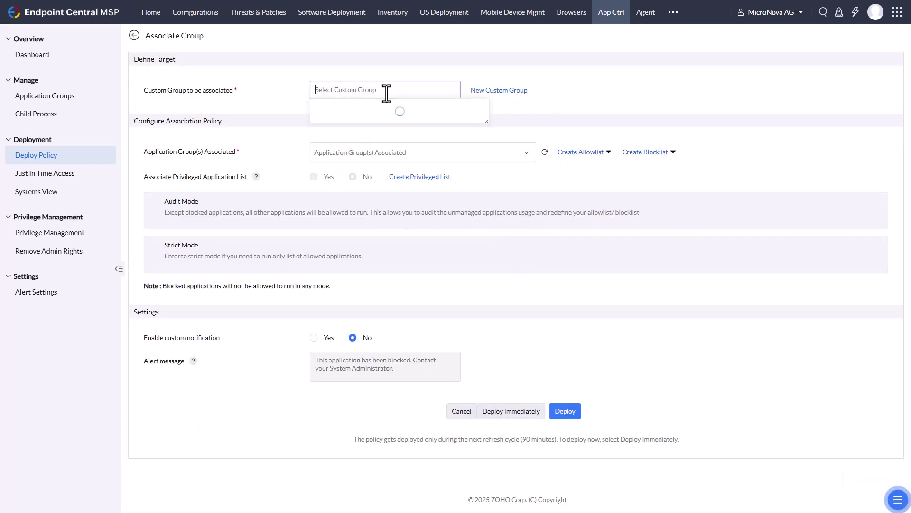
{"action": "left_click", "coordinate": [391, 71]}
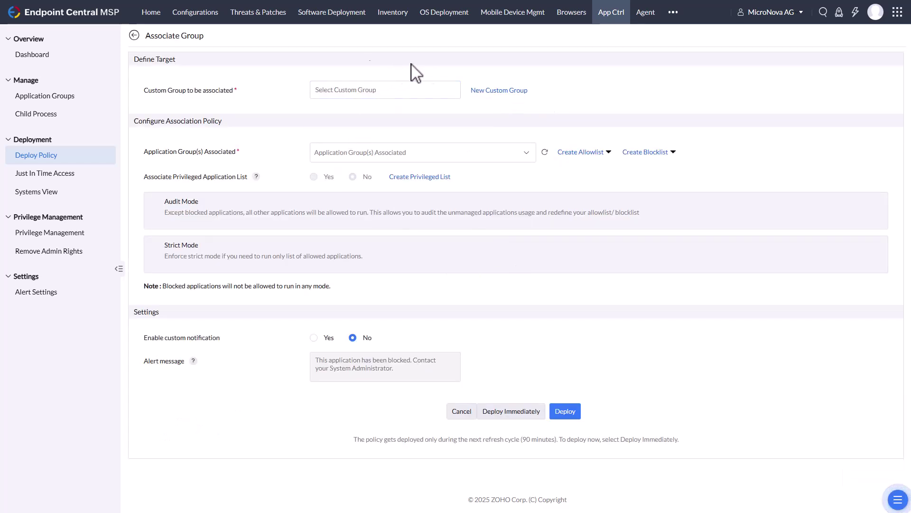
{"action": "left_click", "coordinate": [378, 154]}
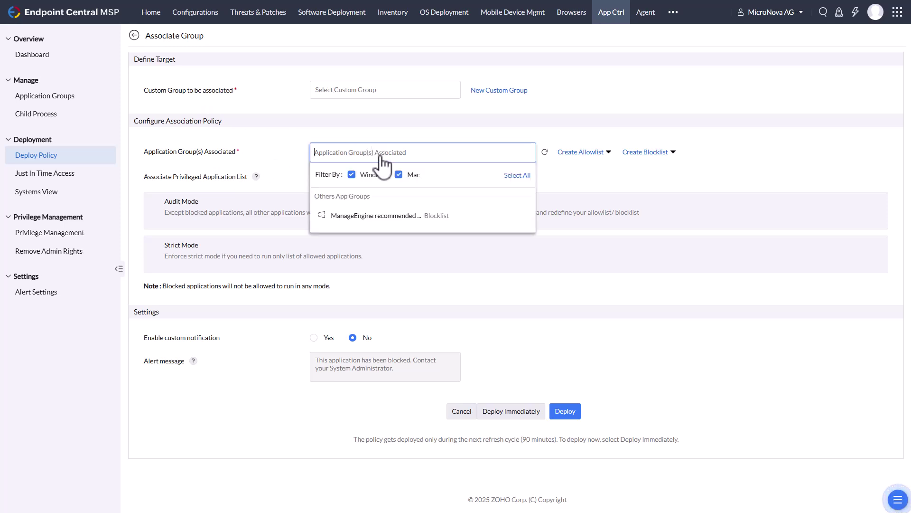
{"action": "left_click", "coordinate": [300, 136]}
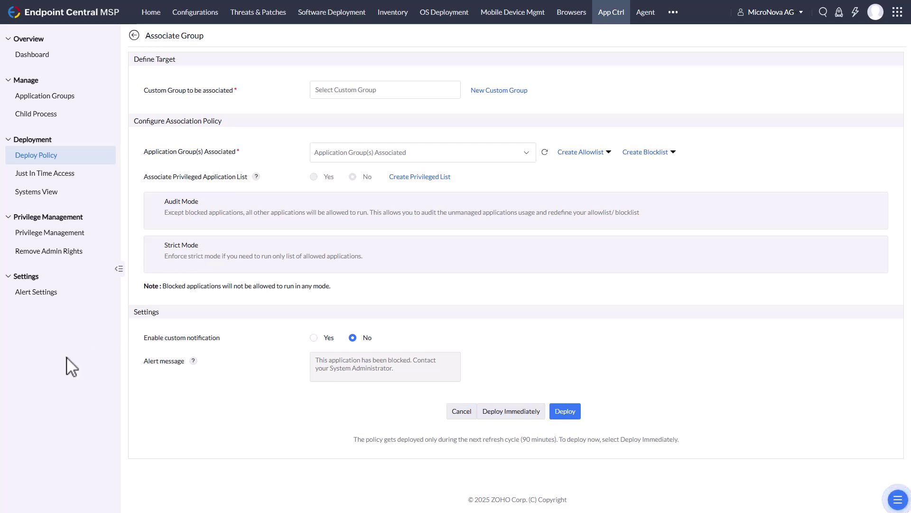
Look through the Just In Time Access, Privilege Management and Remove Admin Rights pages of application control
{"action": "left_click", "coordinate": [75, 180]}
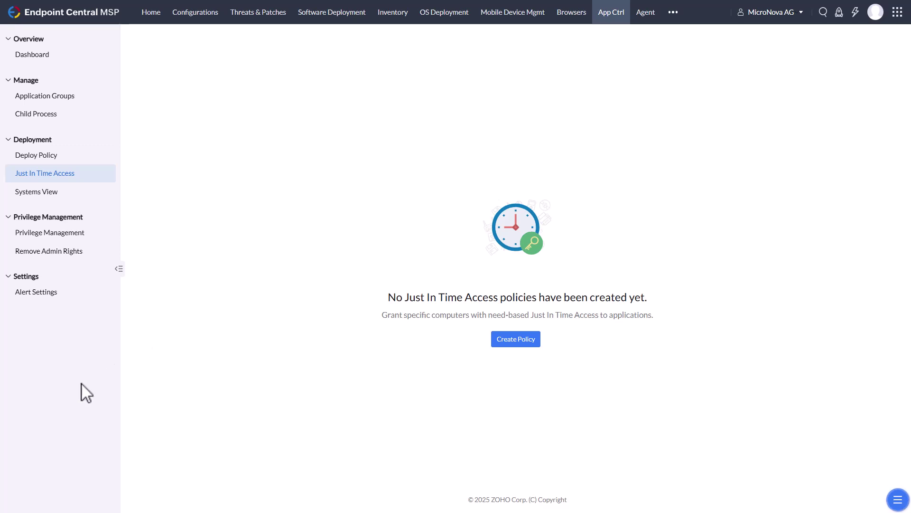
{"action": "left_click", "coordinate": [63, 238]}
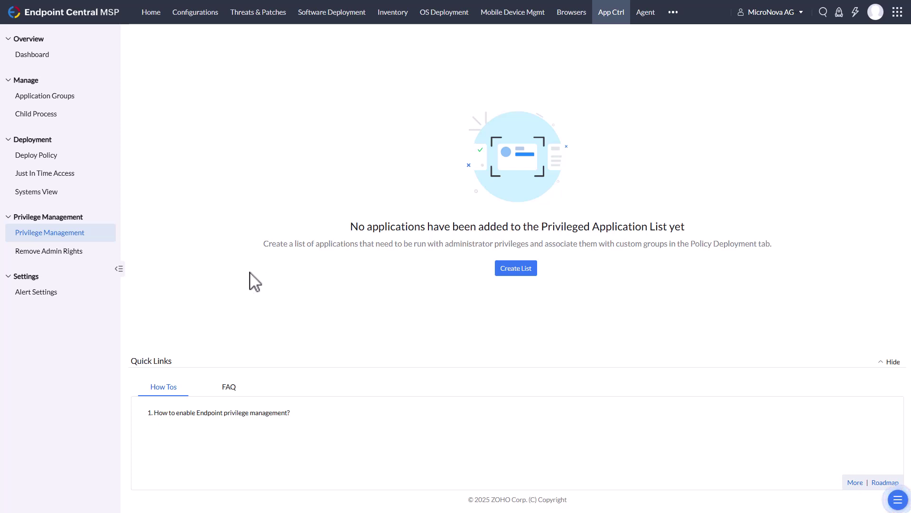
{"action": "left_click", "coordinate": [62, 259]}
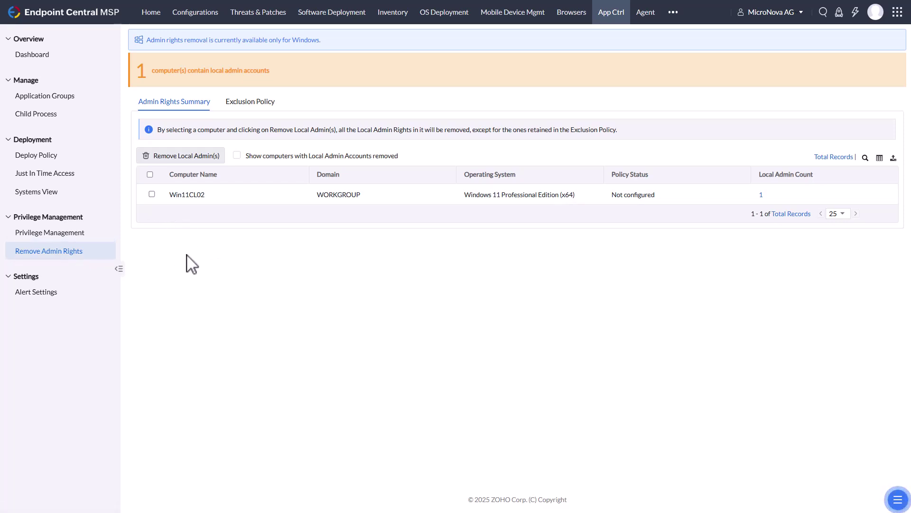
Open the Remote Control tool, inspect its User Confirmation settings and return to the device list
{"action": "left_click", "coordinate": [673, 14]}
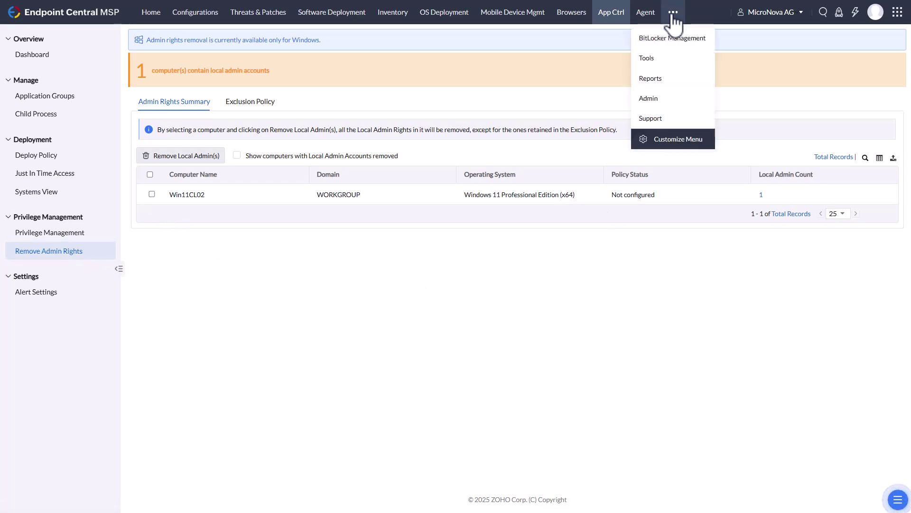
{"action": "left_click", "coordinate": [649, 58]}
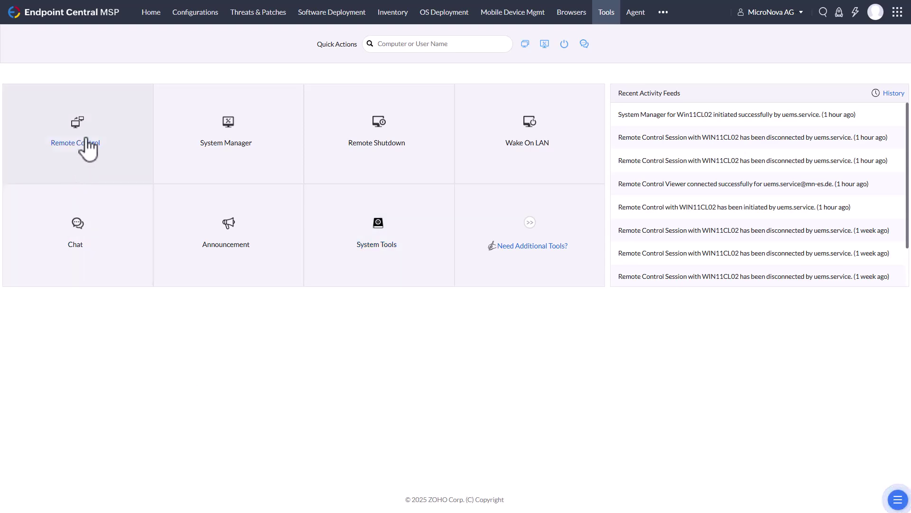
{"action": "left_click", "coordinate": [85, 140]}
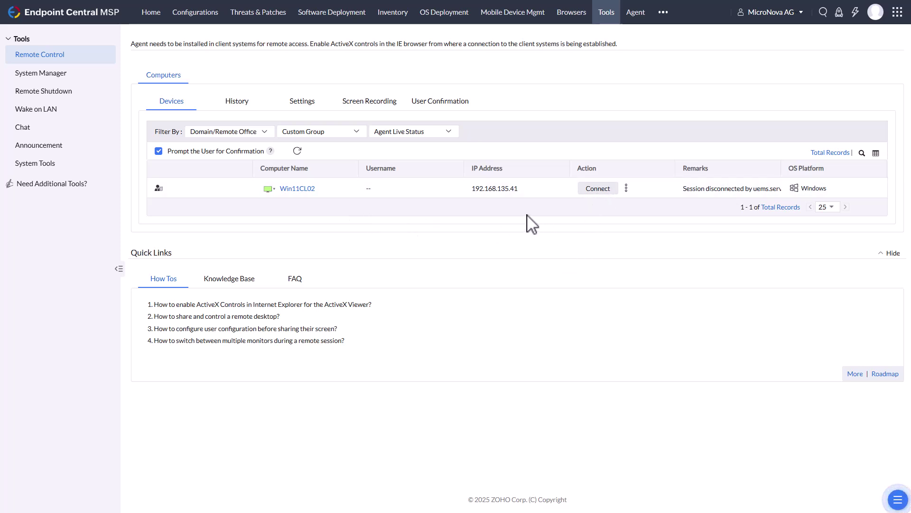
{"action": "left_click", "coordinate": [441, 102]}
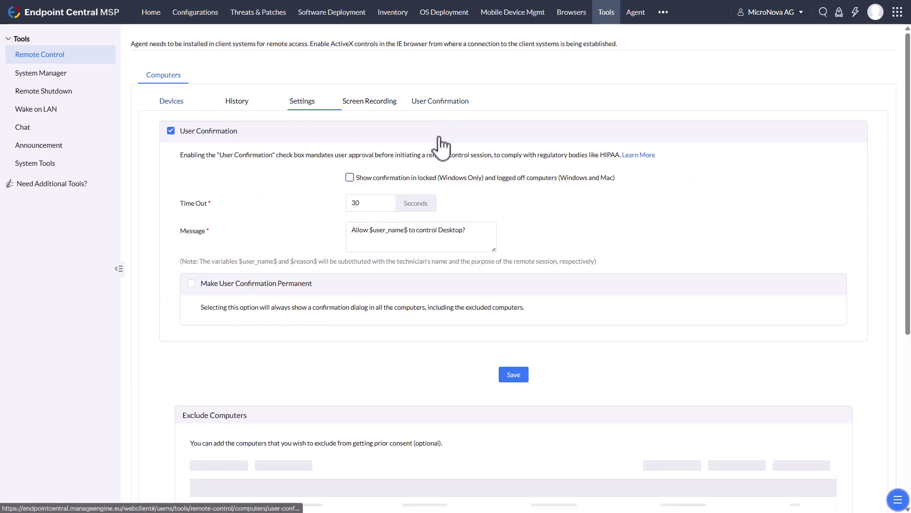
{"action": "left_click", "coordinate": [169, 102]}
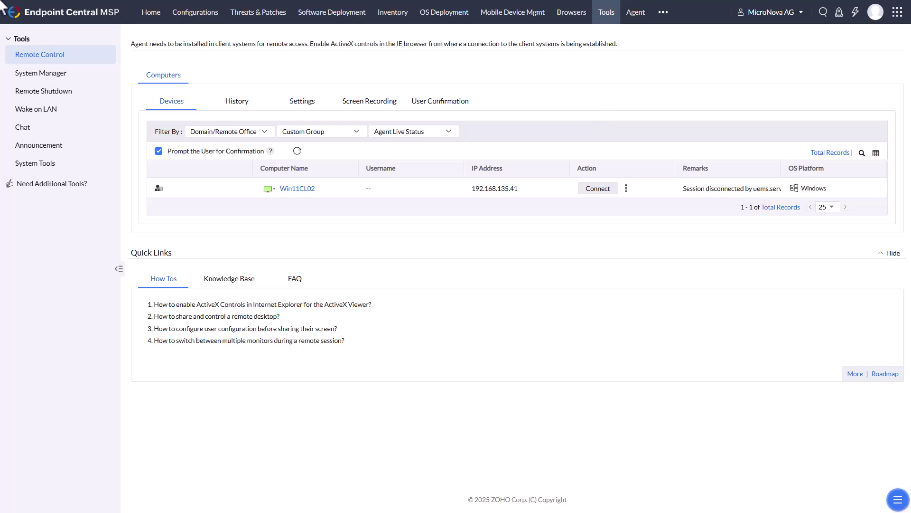
Check Win11CL02's user options and start a remote control session with it, logging "PV MSP en" as the reason
{"action": "left_click", "coordinate": [626, 188]}
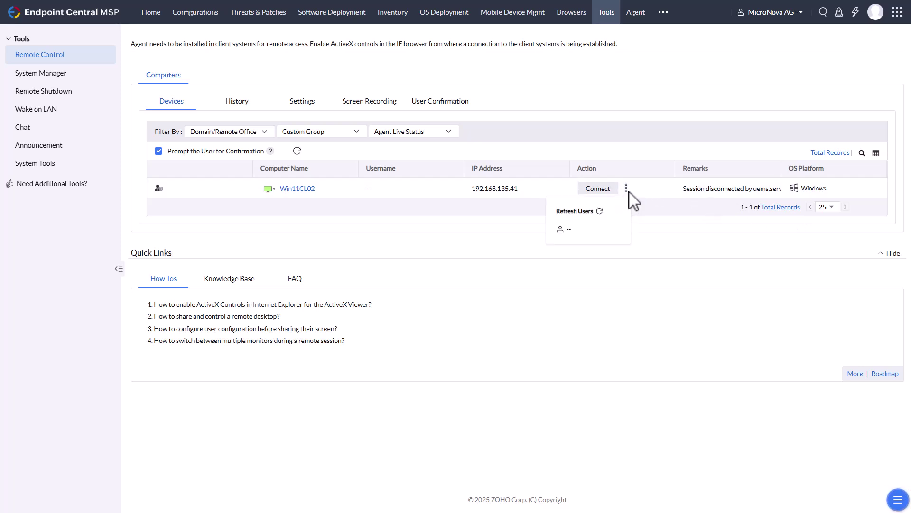
{"action": "left_click", "coordinate": [510, 206]}
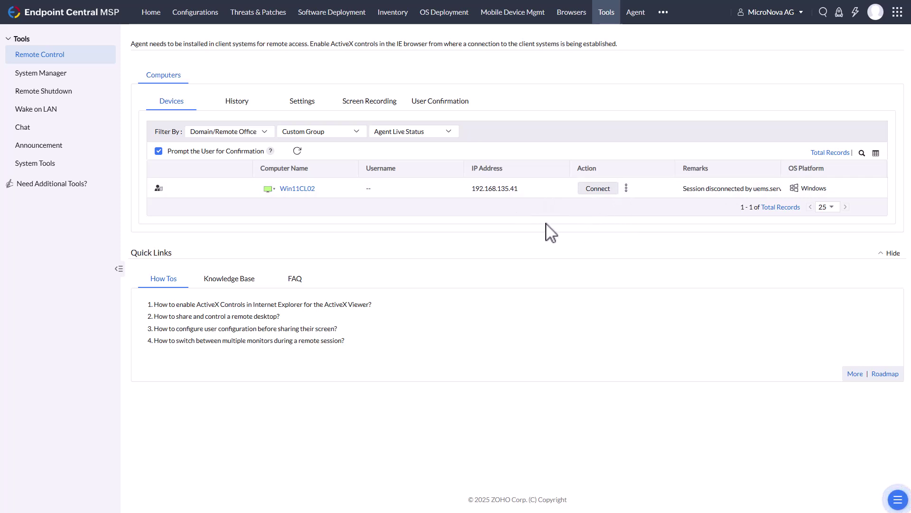
{"action": "left_click", "coordinate": [598, 189]}
{"action": "left_click", "coordinate": [433, 94]}
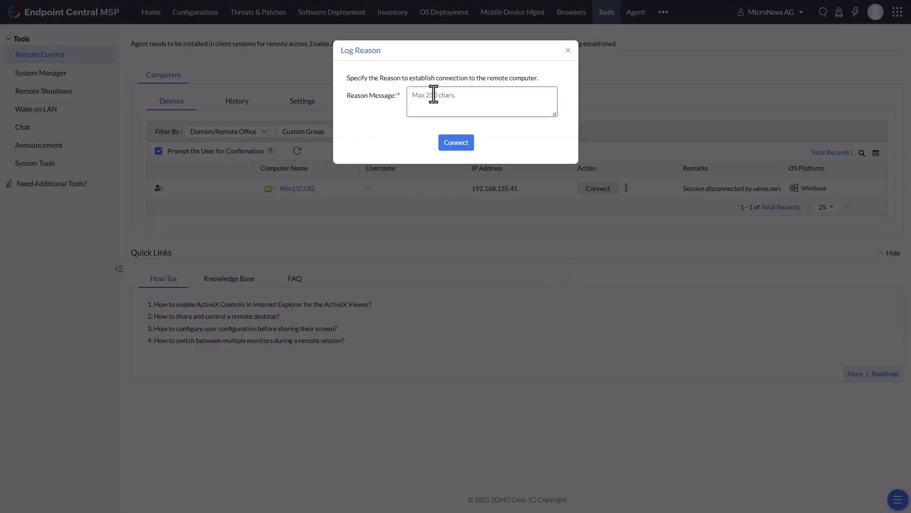
{"action": "type", "text": "PV MSP en"}
{"action": "left_click", "coordinate": [452, 148]}
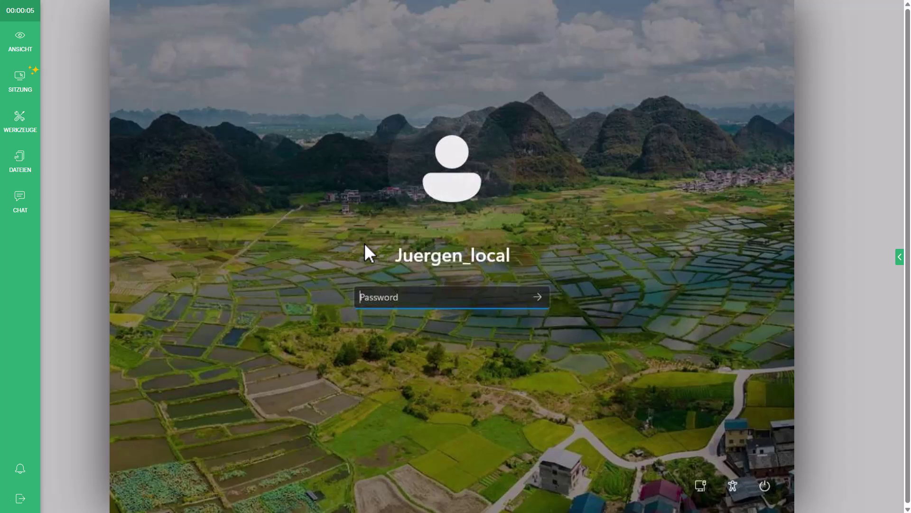
Sign in to the remote computer with the account password and view the session (Sitzung) options
{"action": "type", "text": "•••••••••••••"}
{"action": "key", "text": "Return"}
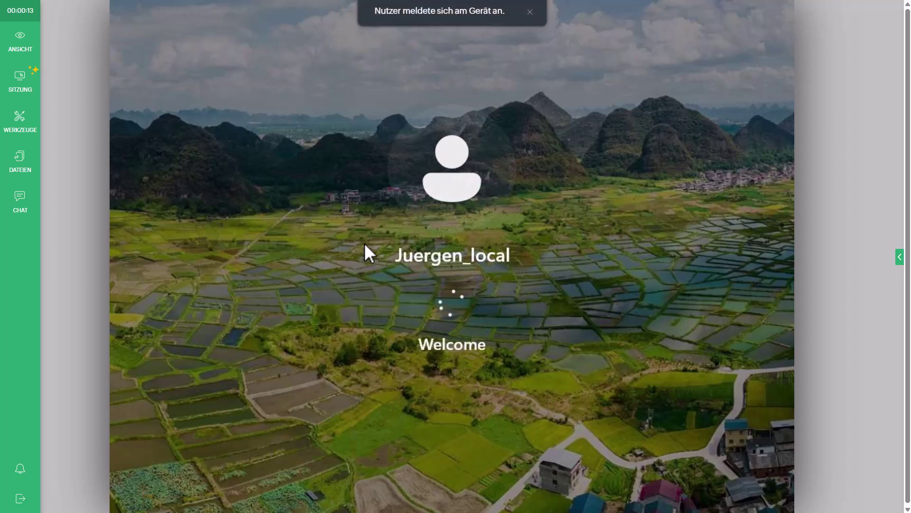
{"action": "left_click", "coordinate": [17, 82]}
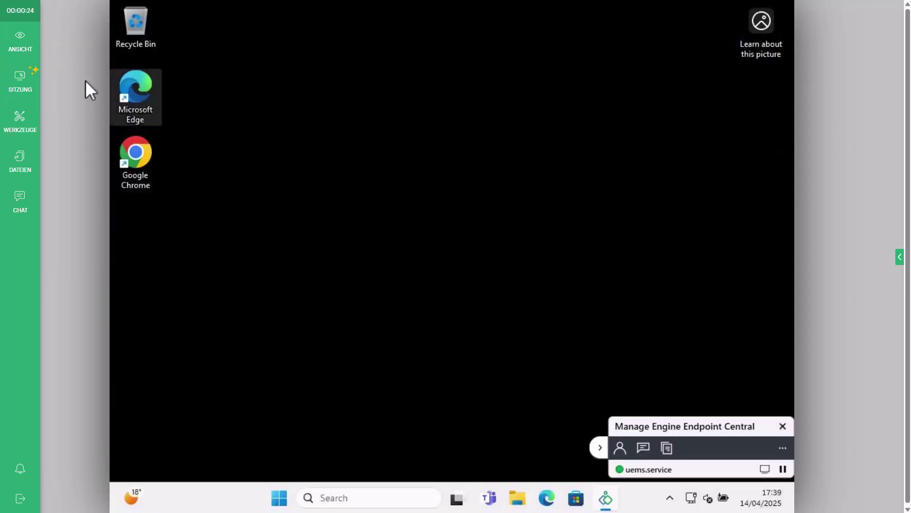
{"action": "left_click", "coordinate": [24, 83]}
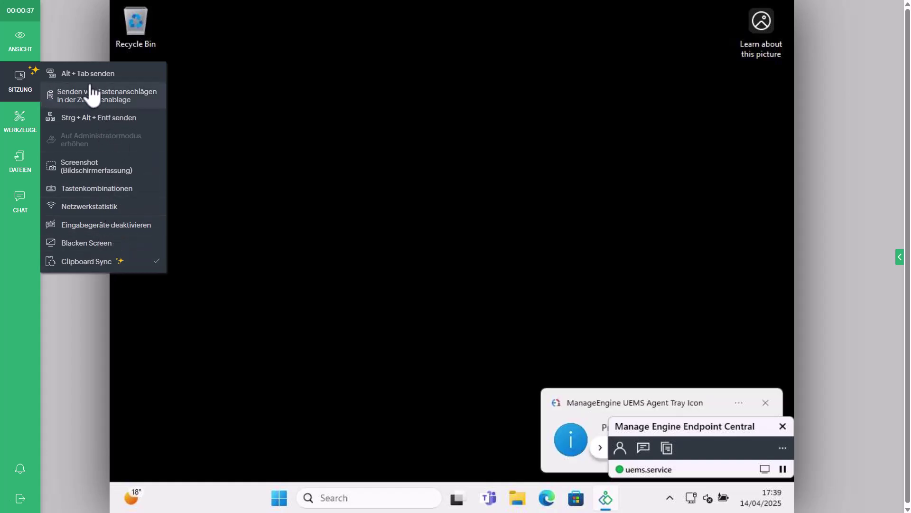
Examine the remote session's power options (Energieoptionen) and quick-launch (Schnellstart) tools
{"action": "left_click", "coordinate": [29, 134]}
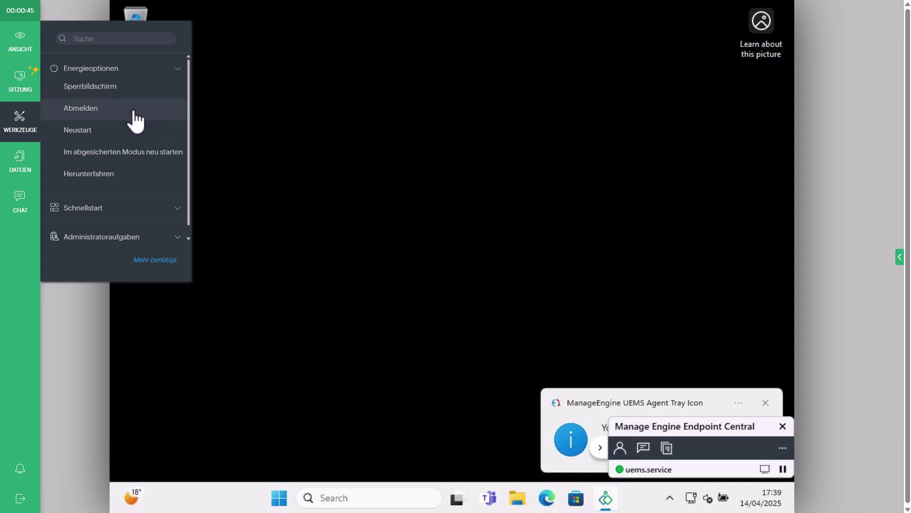
{"action": "scroll", "coordinate": [136, 121], "scroll_direction": "down", "scroll_amount": 1}
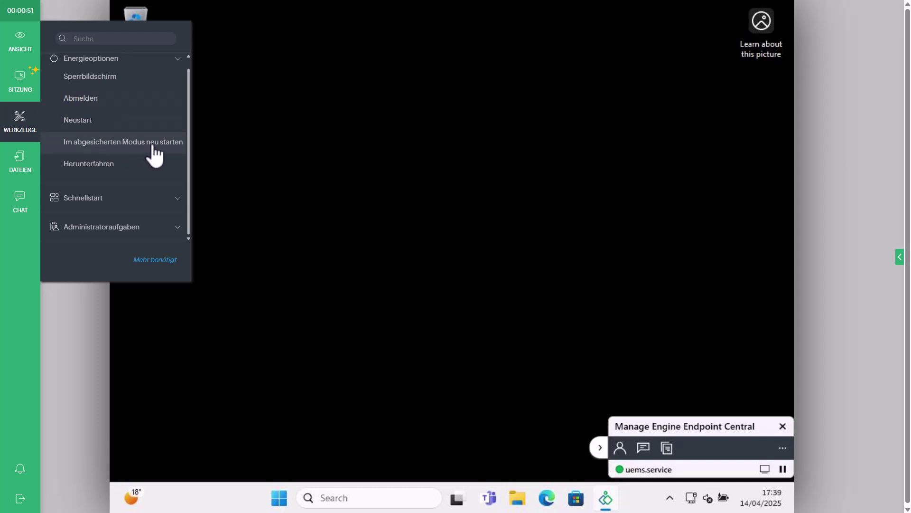
{"action": "left_click", "coordinate": [173, 200]}
{"action": "scroll", "coordinate": [122, 136], "scroll_direction": "down", "scroll_amount": 2}
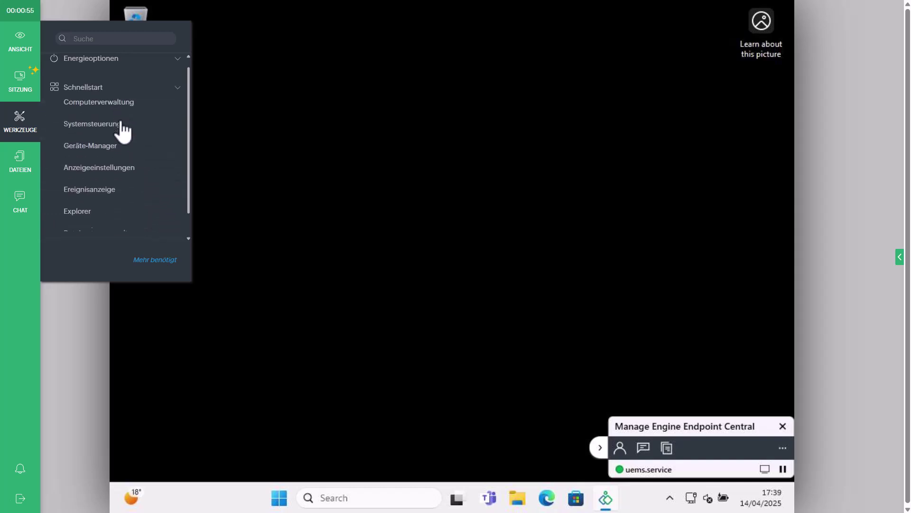
{"action": "scroll", "coordinate": [119, 137], "scroll_direction": "up", "scroll_amount": 2}
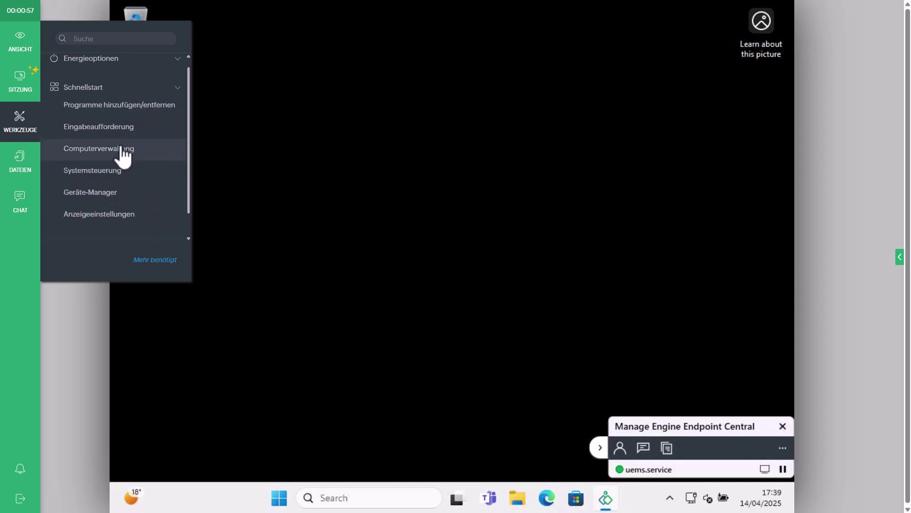
{"action": "scroll", "coordinate": [122, 153], "scroll_direction": "down", "scroll_amount": 2}
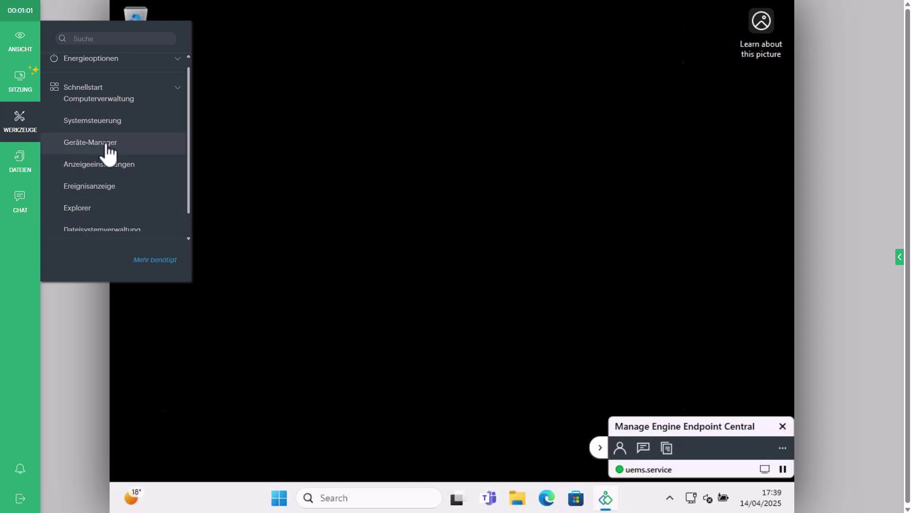
Launch Device Manager, Windows Defender Firewall, Network Connections and Registry Editor on the remote computer from the quick-launch tools
{"action": "left_click", "coordinate": [108, 152]}
{"action": "scroll", "coordinate": [103, 174], "scroll_direction": "down", "scroll_amount": 2}
{"action": "scroll", "coordinate": [114, 162], "scroll_direction": "down", "scroll_amount": 2}
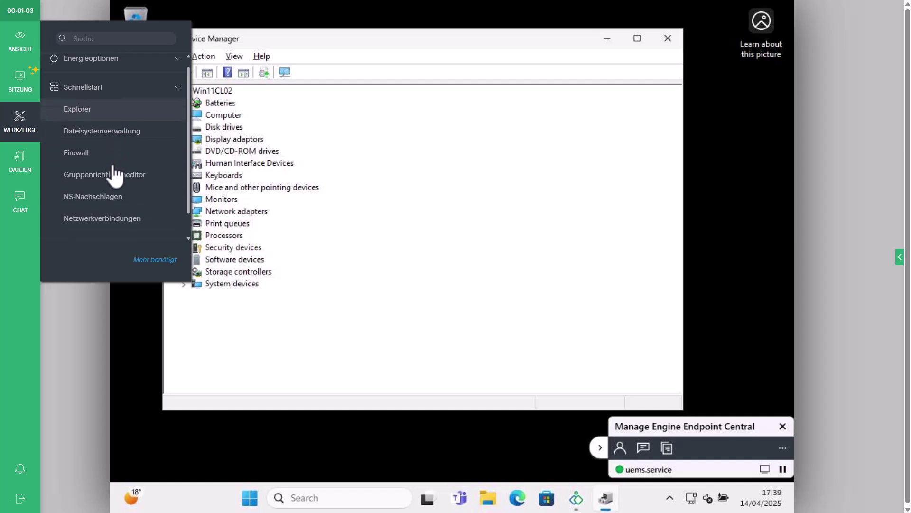
{"action": "scroll", "coordinate": [101, 183], "scroll_direction": "down", "scroll_amount": 2}
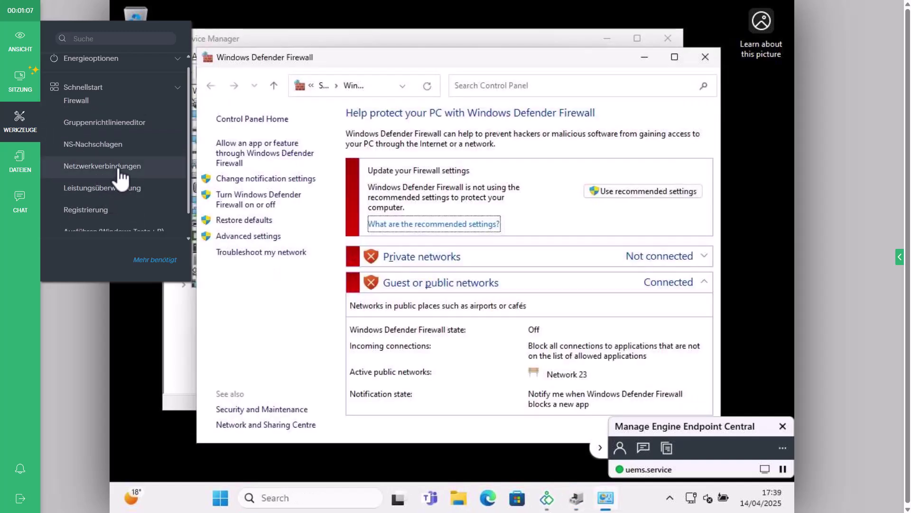
{"action": "left_click", "coordinate": [121, 171]}
{"action": "left_click", "coordinate": [98, 209]}
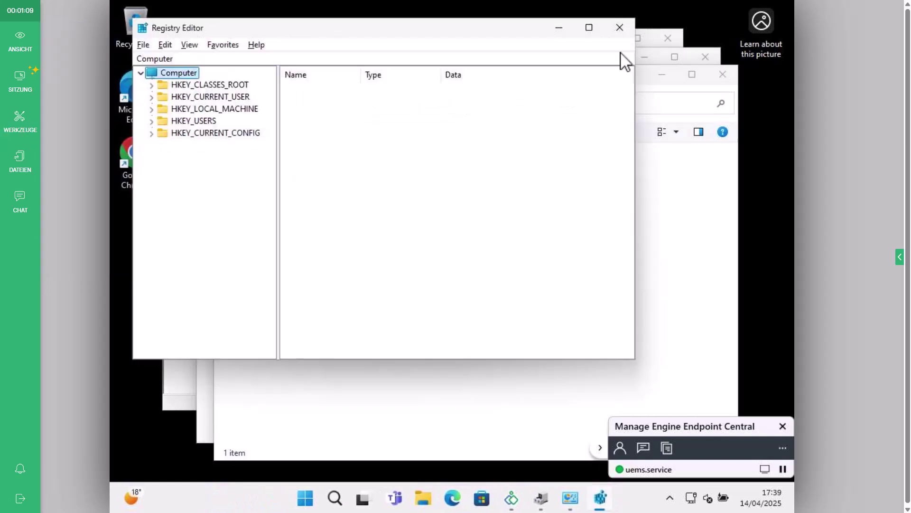
Close the Registry Editor, Network Connections, Windows Defender Firewall and Device Manager windows on the remote computer
{"action": "left_click", "coordinate": [620, 28]}
{"action": "left_click", "coordinate": [723, 74]}
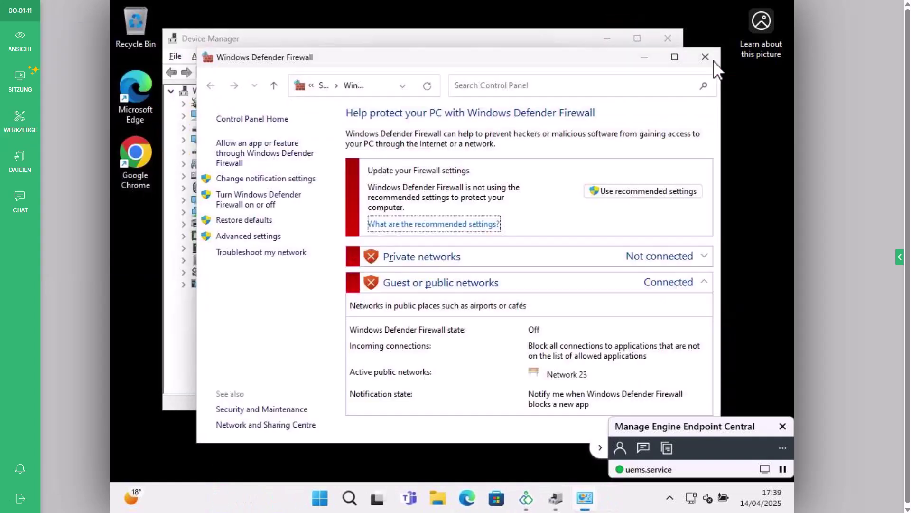
{"action": "left_click", "coordinate": [706, 57]}
{"action": "left_click", "coordinate": [668, 39]}
Review the session's quick-launch tools again and inspect its administrator tasks (Administratoraufgaben)
{"action": "left_click", "coordinate": [20, 121]}
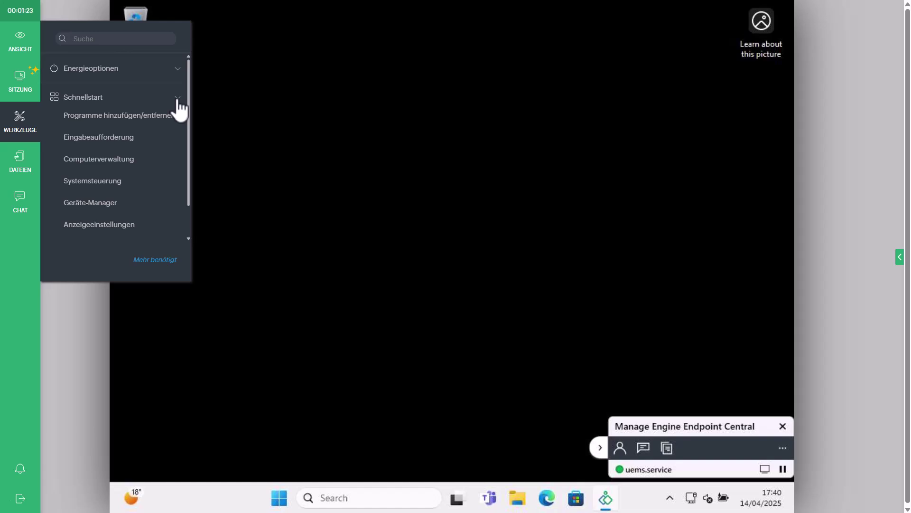
{"action": "scroll", "coordinate": [167, 156], "scroll_direction": "down", "scroll_amount": 1}
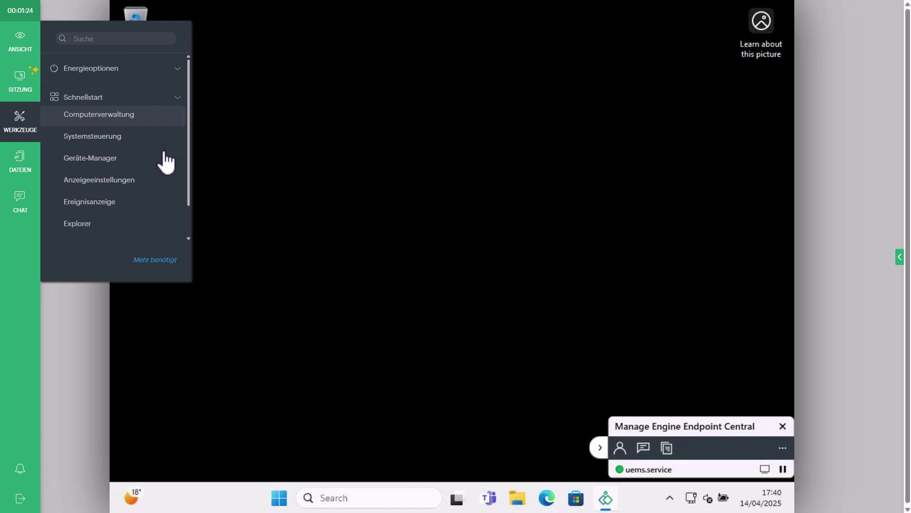
{"action": "left_click", "coordinate": [175, 98]}
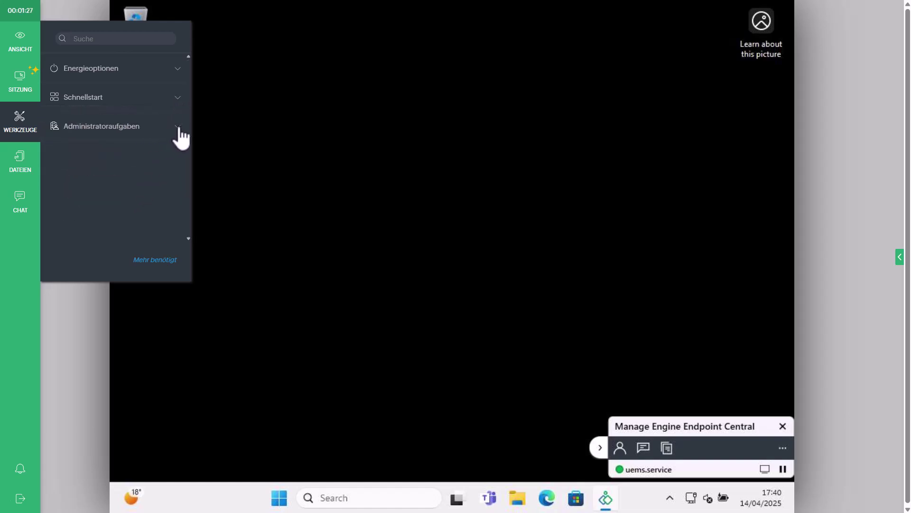
{"action": "left_click", "coordinate": [178, 127]}
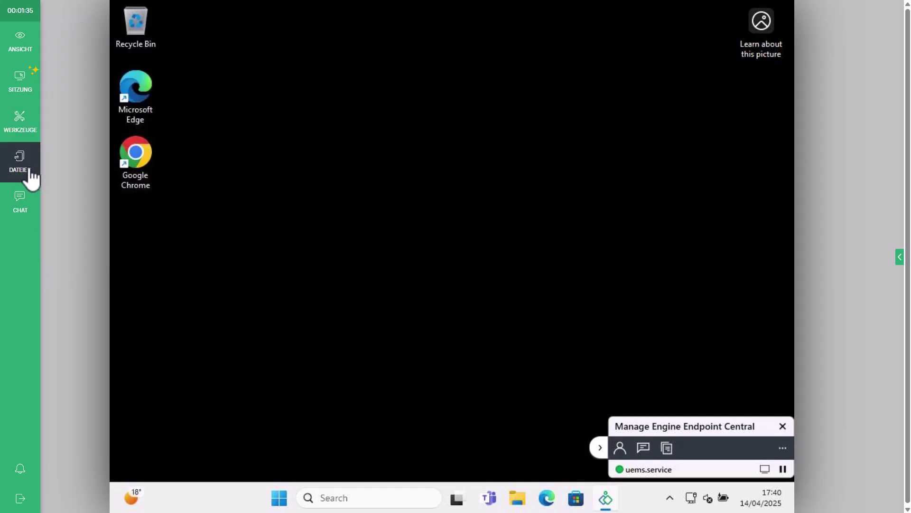
{"action": "mouse_move", "coordinate": [20, 203]}
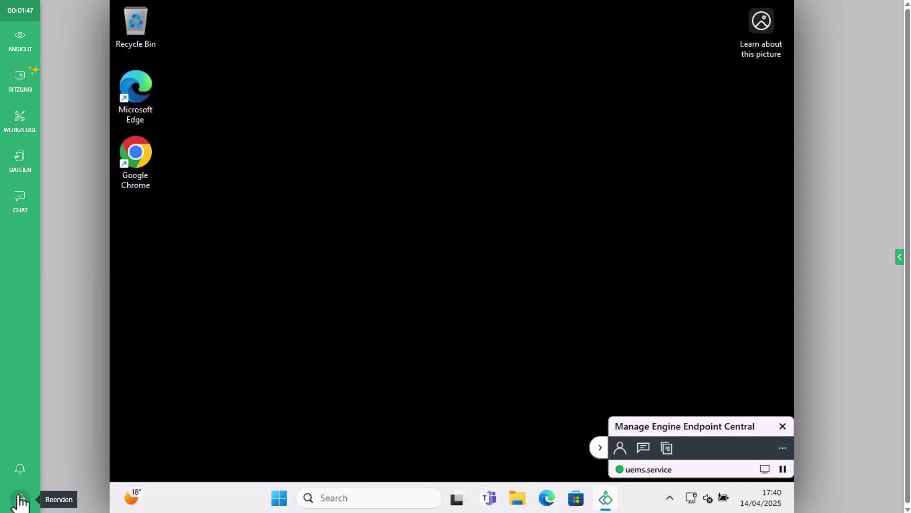
End the remote control session and close its window to return to the Remote Control device list
{"action": "left_click", "coordinate": [21, 498]}
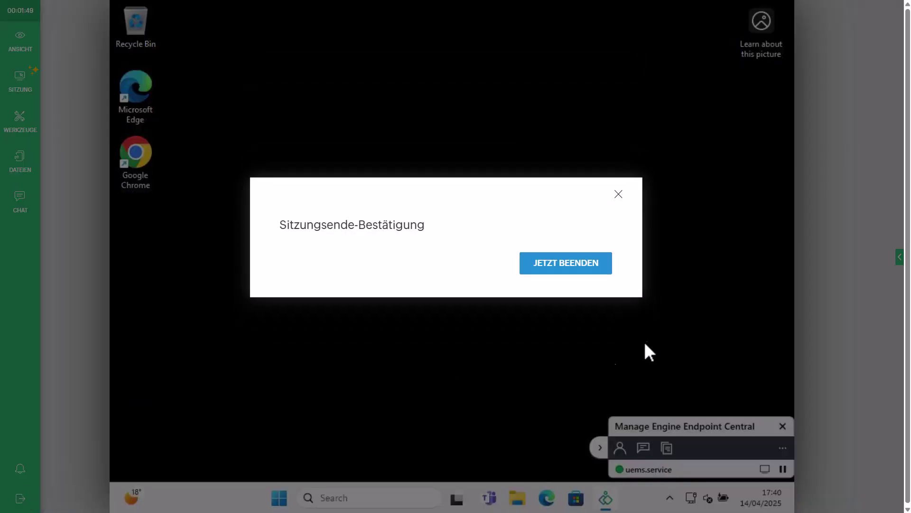
{"action": "left_click", "coordinate": [575, 266]}
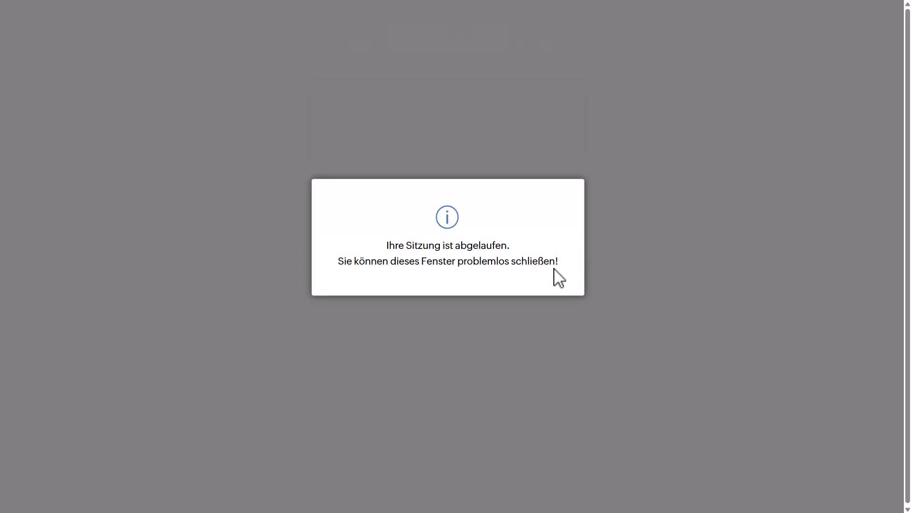
{"action": "key", "text": "ctrl+w"}
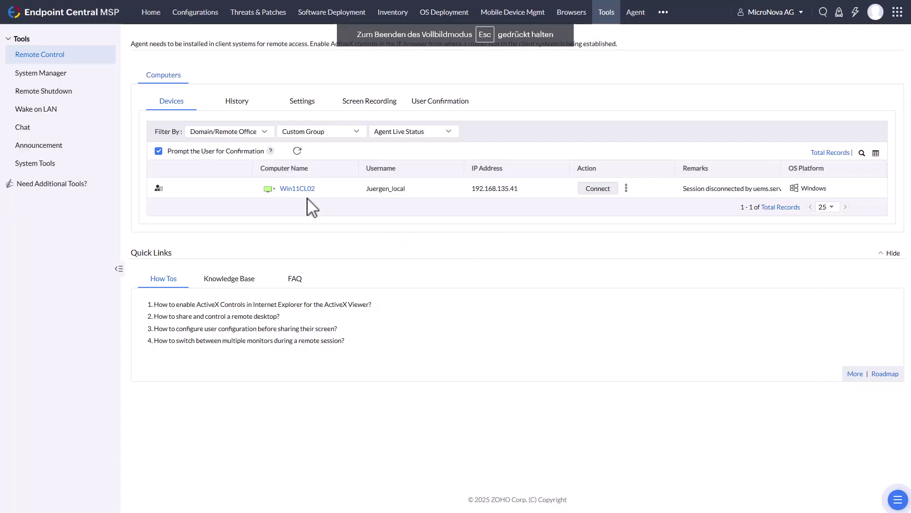
Open System Manager and start managing Win11CL02 with its Task Manager
{"action": "left_click", "coordinate": [66, 76]}
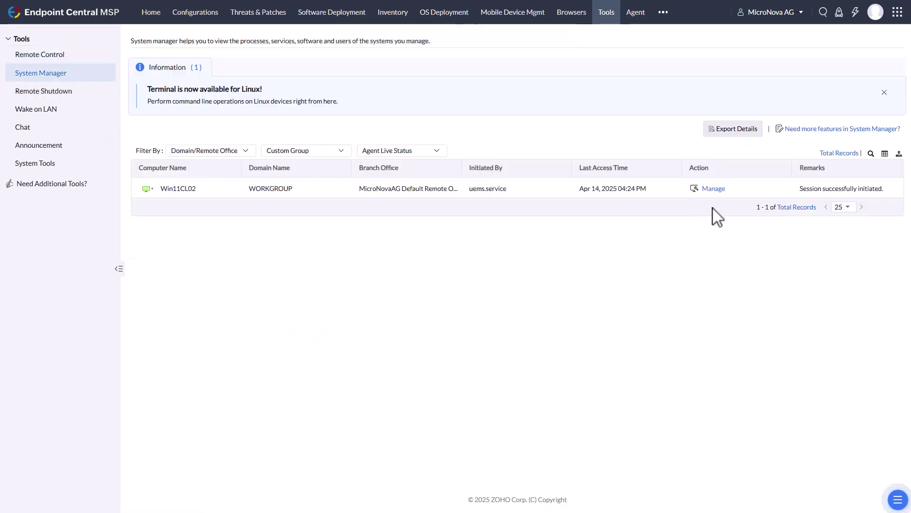
{"action": "left_click", "coordinate": [722, 190]}
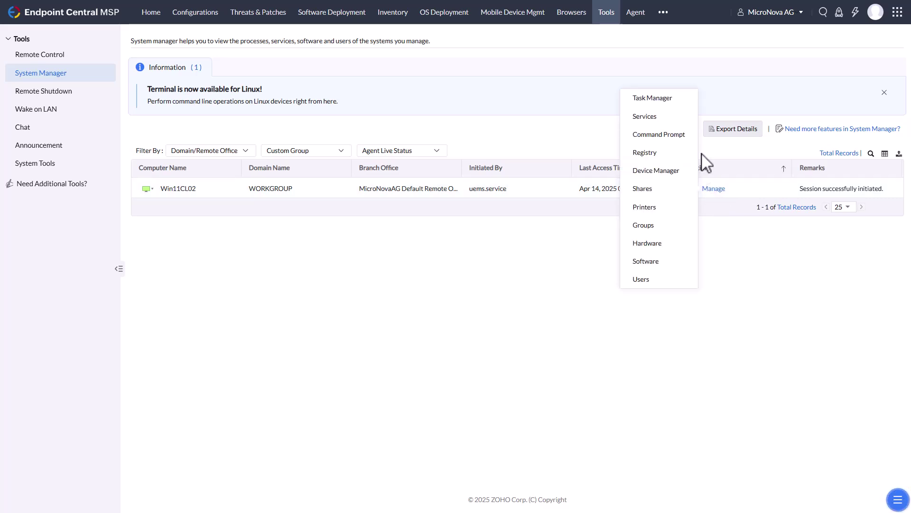
{"action": "left_click", "coordinate": [673, 100]}
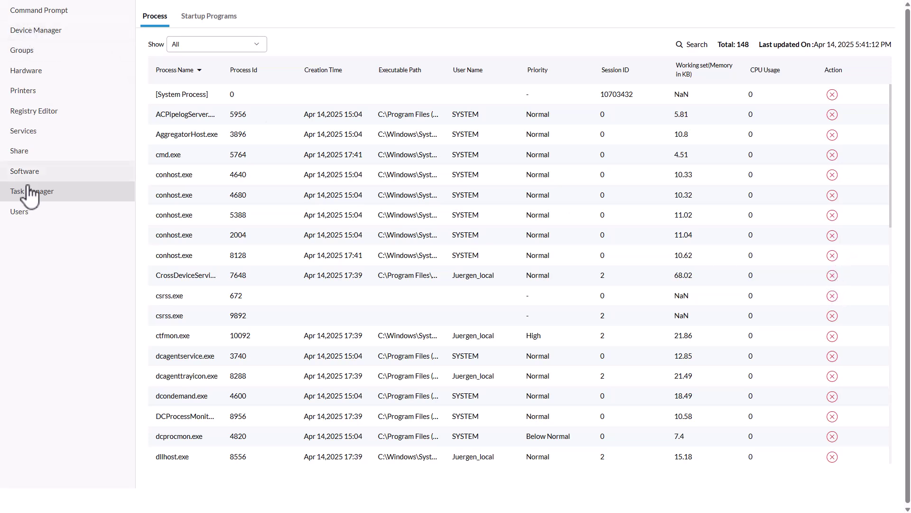
Look through the Command Prompt, PowerShell, Device Manager and Groups pages for the managed computer
{"action": "left_click", "coordinate": [26, 11]}
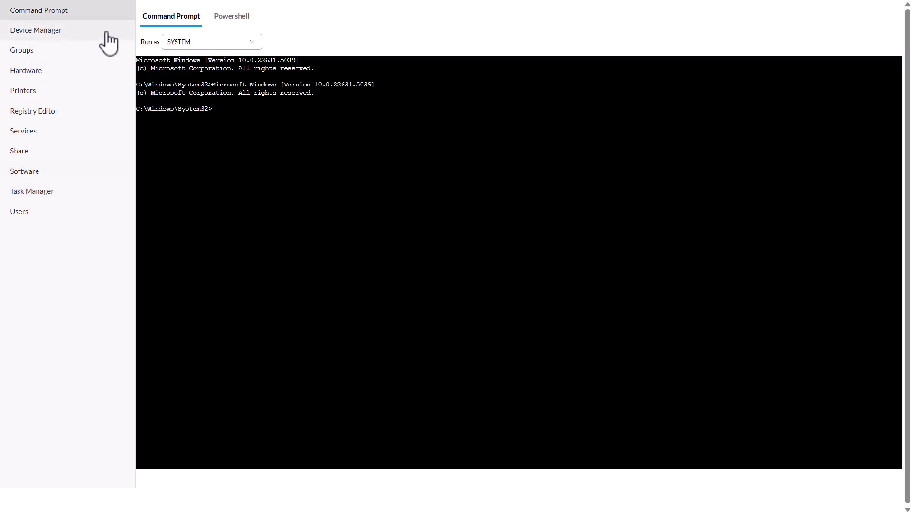
{"action": "left_click", "coordinate": [233, 19]}
{"action": "left_click", "coordinate": [21, 31]}
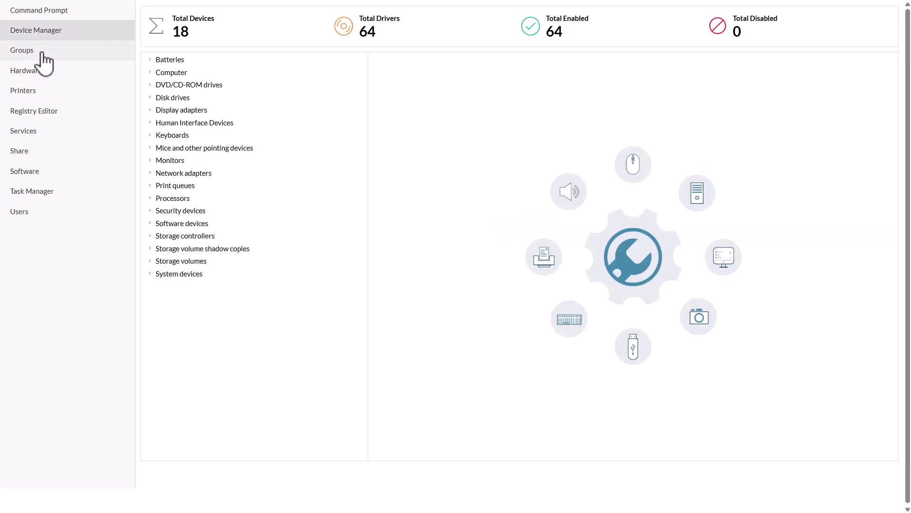
{"action": "left_click", "coordinate": [25, 56]}
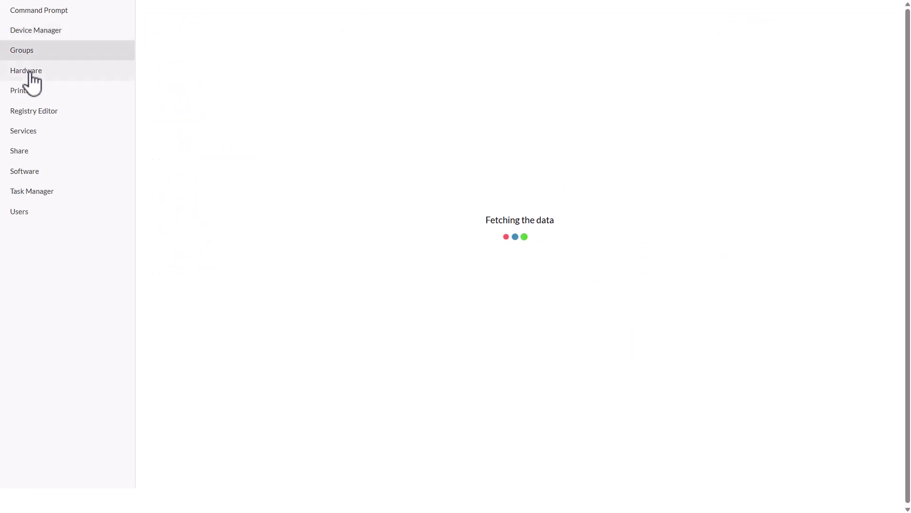
View the computer's hardware inventory, checking the Keyboard, Monitor and Video Codec categories
{"action": "left_click", "coordinate": [28, 74]}
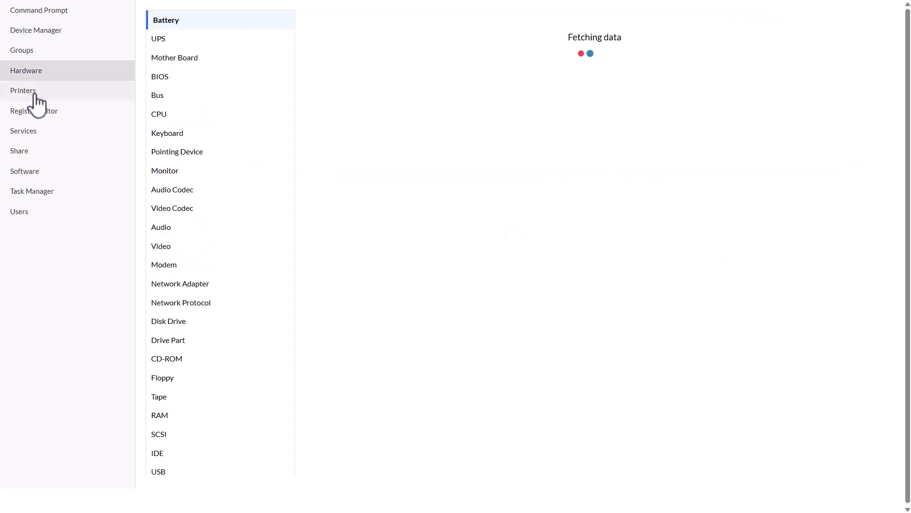
{"action": "left_click", "coordinate": [176, 135]}
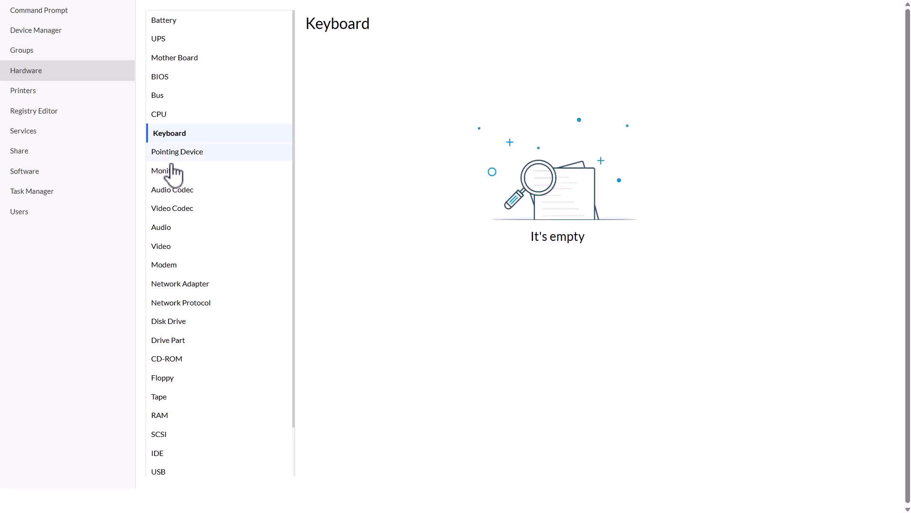
{"action": "left_click", "coordinate": [174, 167]}
{"action": "left_click", "coordinate": [166, 209]}
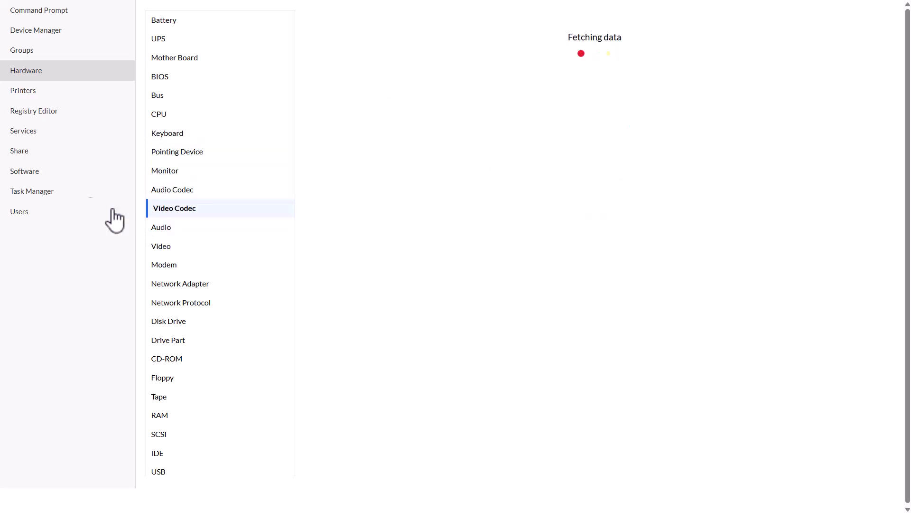
View the Registry Editor and the Services list, inspecting the available actions for AppMgmt and BTAGService
{"action": "left_click", "coordinate": [43, 116]}
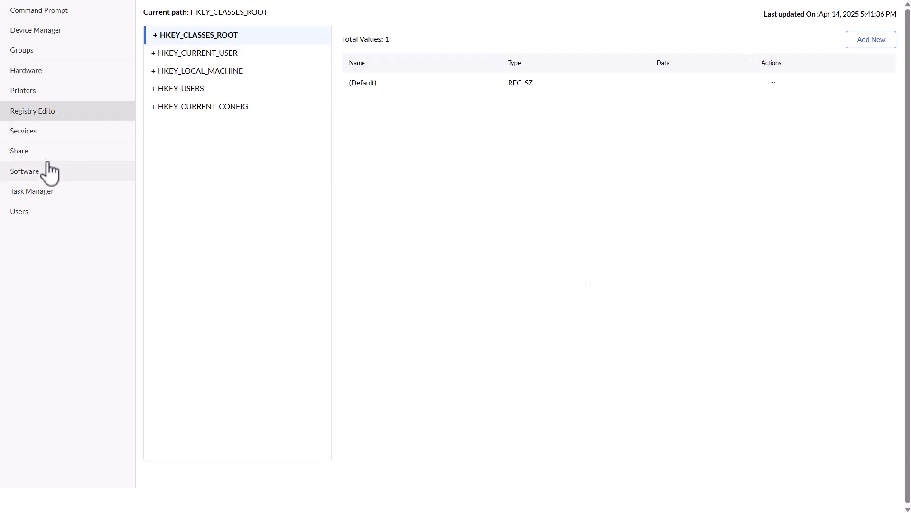
{"action": "left_click", "coordinate": [33, 136]}
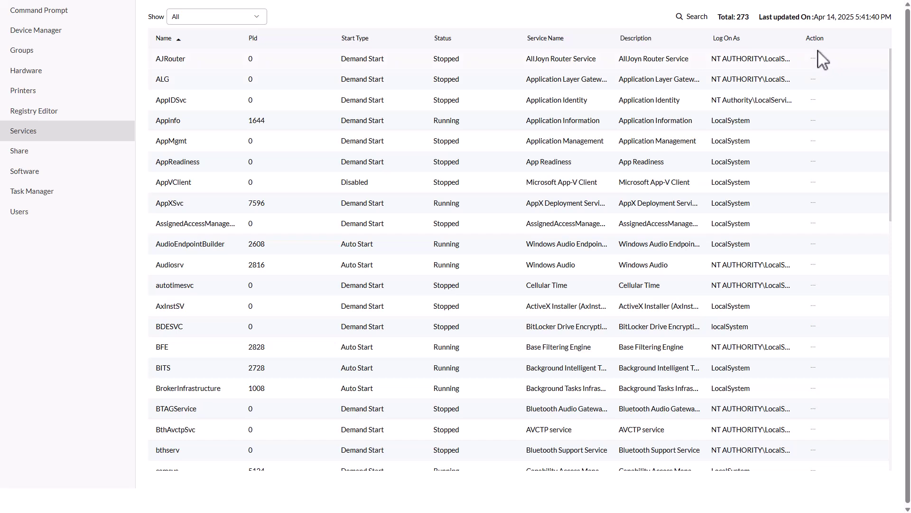
{"action": "left_click", "coordinate": [813, 141]}
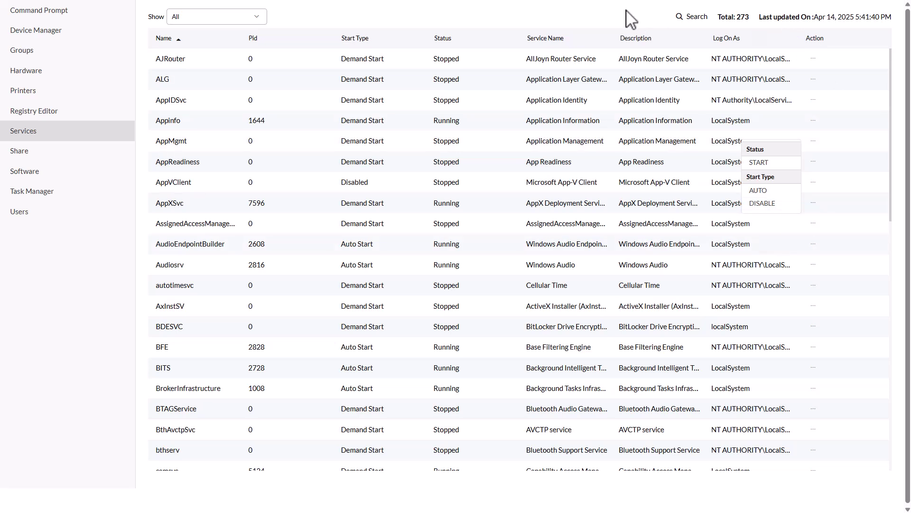
{"action": "left_click", "coordinate": [621, 23]}
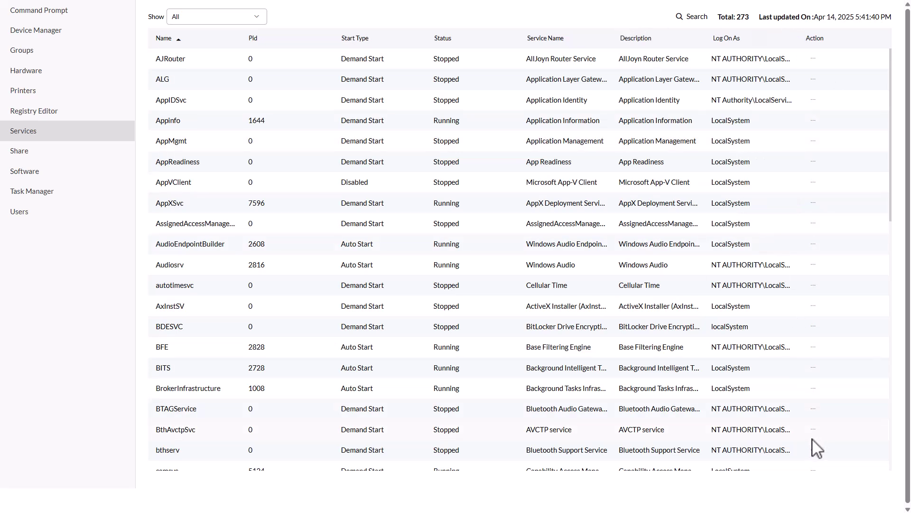
{"action": "left_click", "coordinate": [817, 409]}
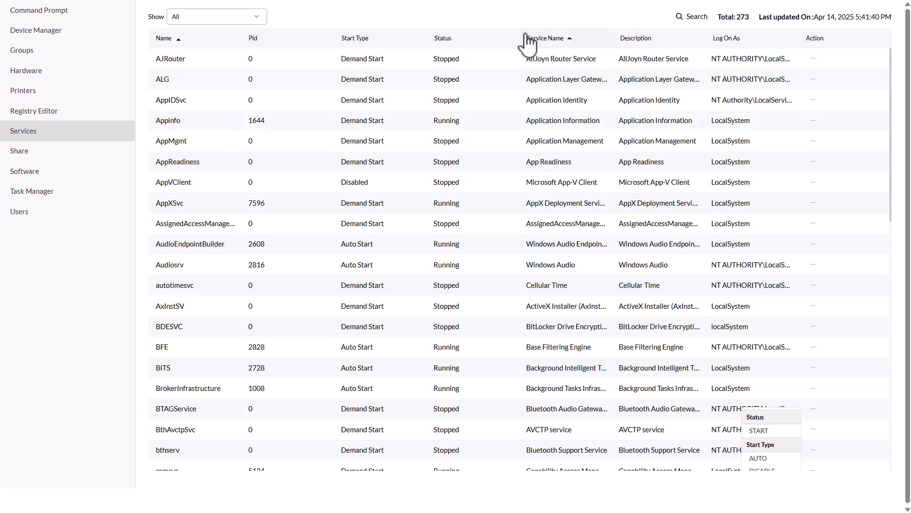
{"action": "left_click", "coordinate": [524, 20]}
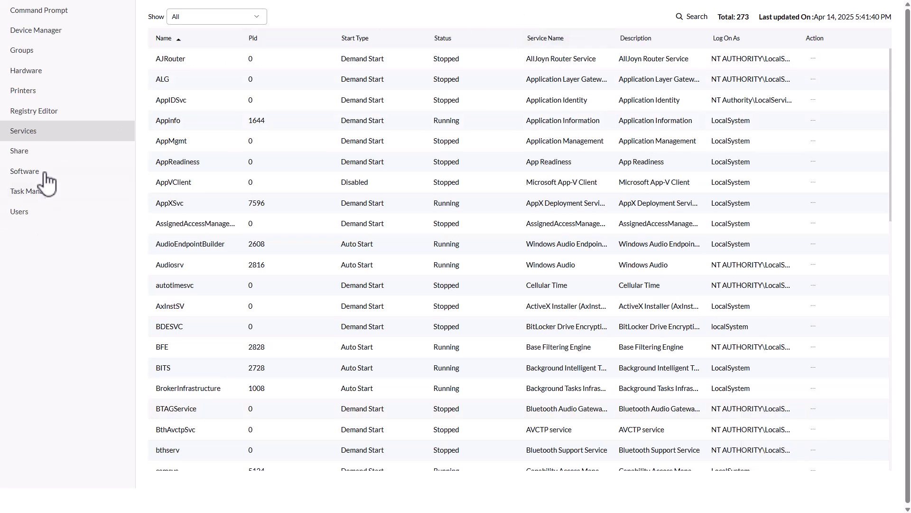
Return to the Endpoint Central tools overview in full screen and view Remote Shutdown with its additional power actions
{"action": "left_click", "coordinate": [456, 35]}
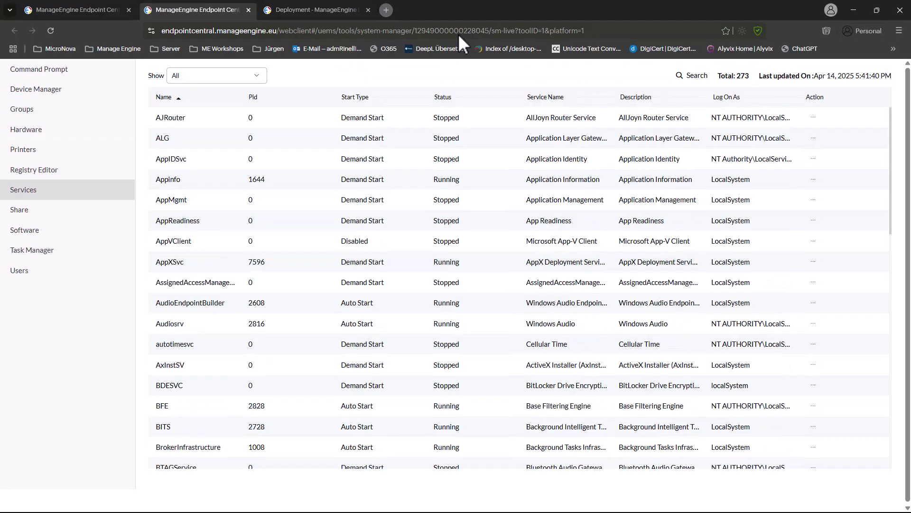
{"action": "left_click", "coordinate": [112, 9]}
{"action": "key", "text": "F11"}
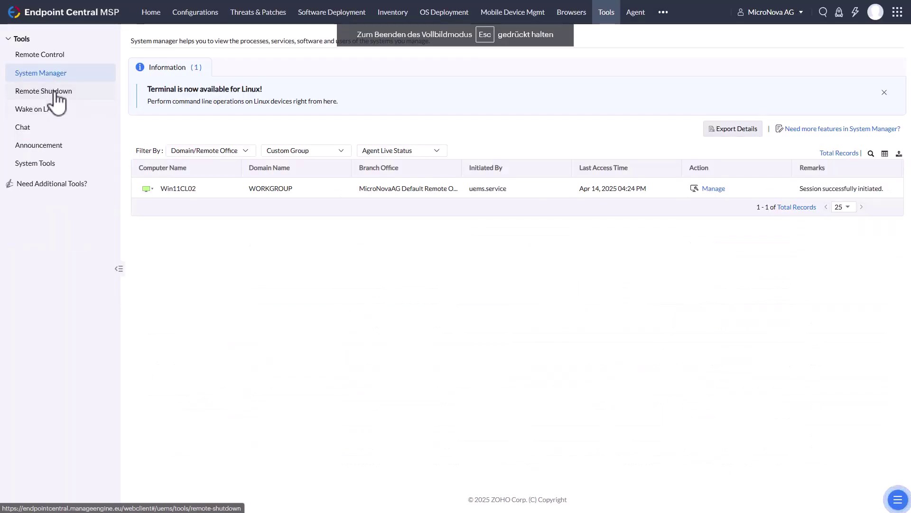
{"action": "left_click", "coordinate": [50, 91]}
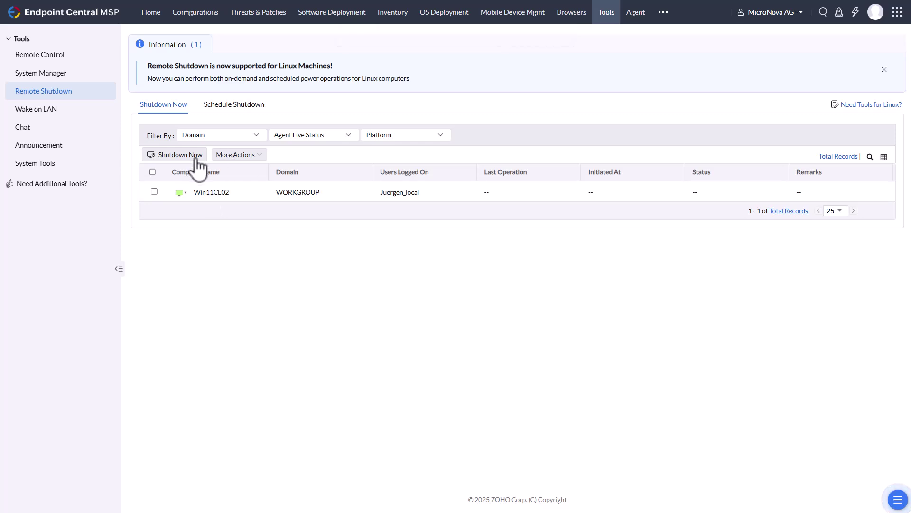
{"action": "left_click", "coordinate": [262, 157]}
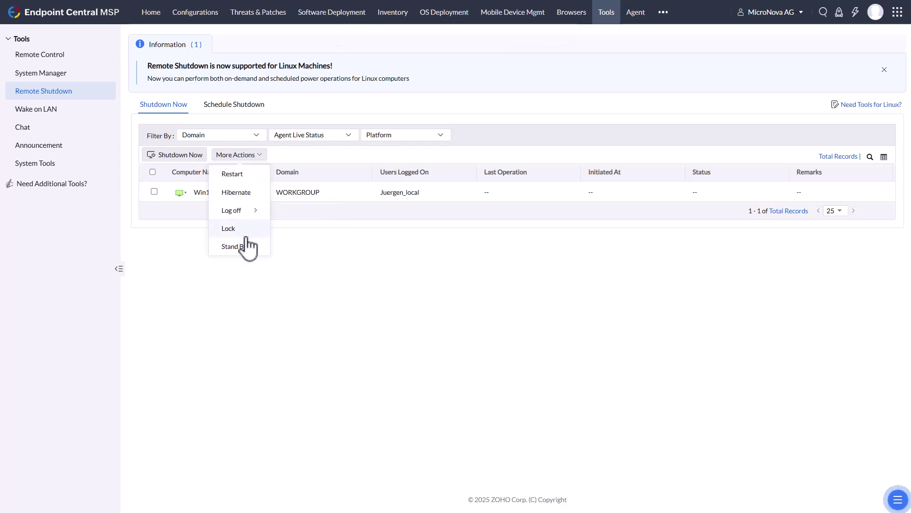
Look through the Wake on LAN, Chat and Announcement tools
{"action": "left_click", "coordinate": [39, 112]}
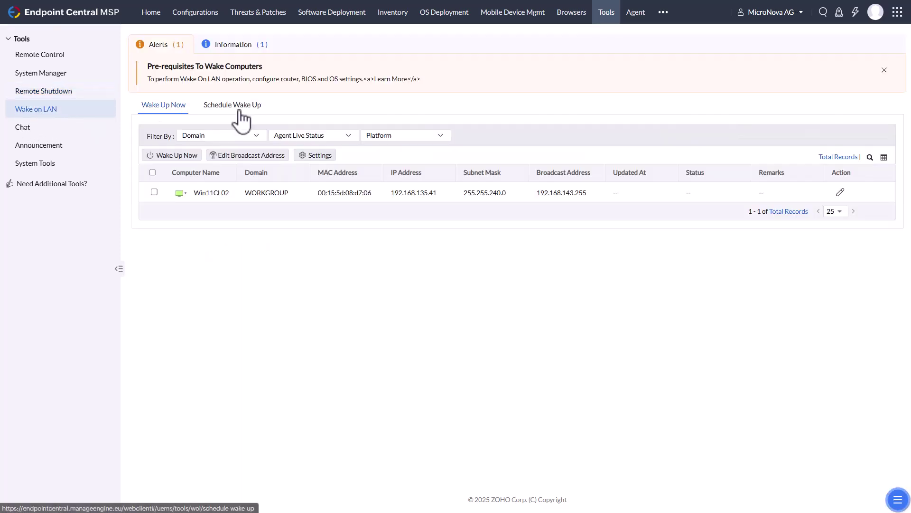
{"action": "left_click", "coordinate": [21, 129]}
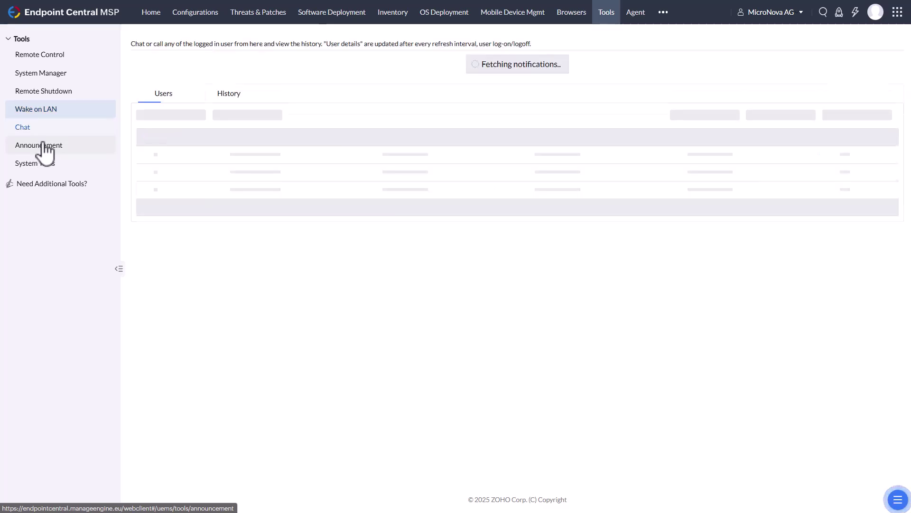
{"action": "left_click", "coordinate": [52, 150]}
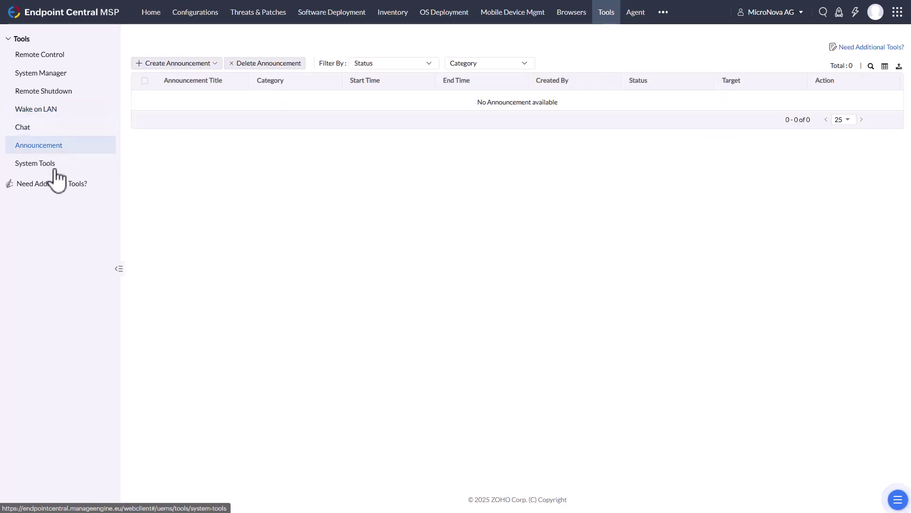
View System Tools and the disk tools offered for a new task, and return to the Tools overview without creating one
{"action": "left_click", "coordinate": [53, 166]}
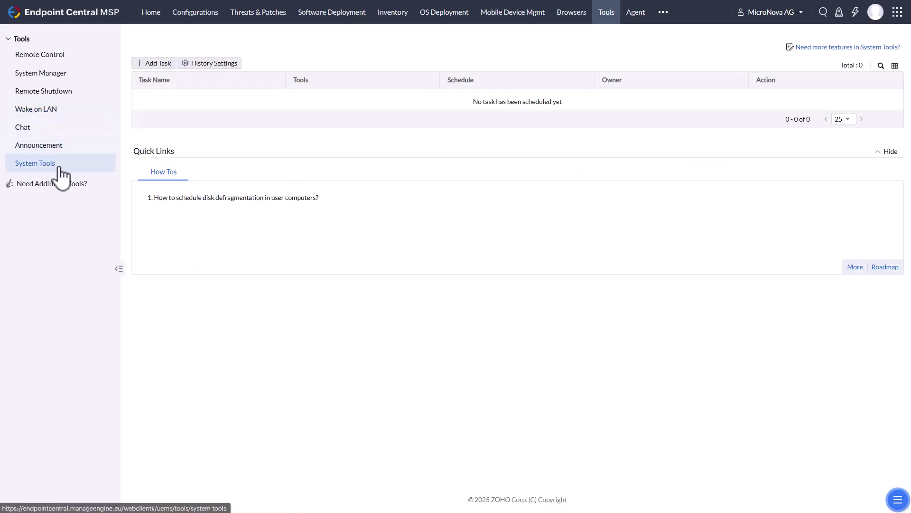
{"action": "left_click", "coordinate": [156, 63]}
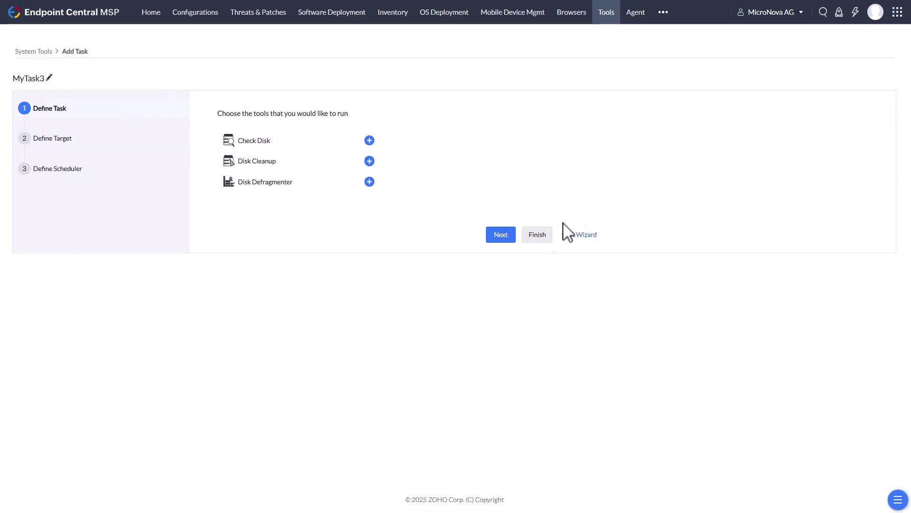
{"action": "left_click", "coordinate": [606, 14]}
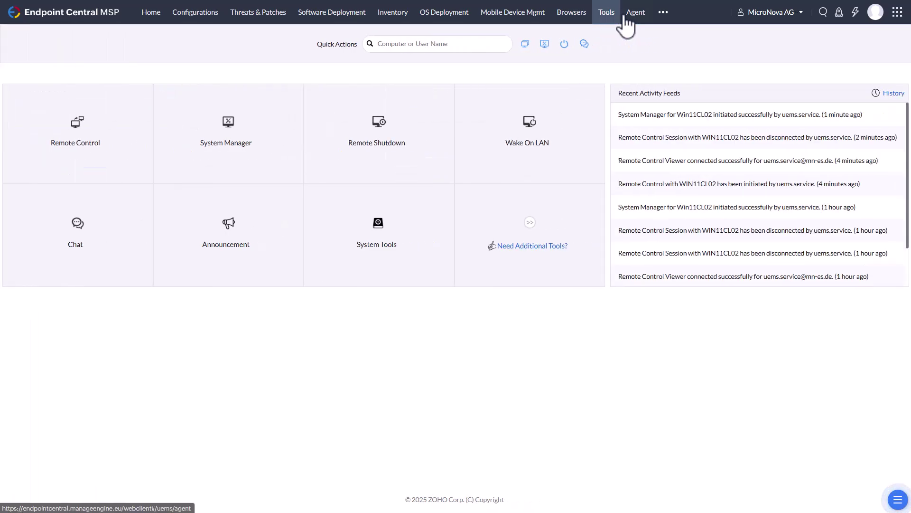
Open Reports and examine the form for adding a scheduled report, including its delivery and scheduler frequency options
{"action": "left_click", "coordinate": [663, 15]}
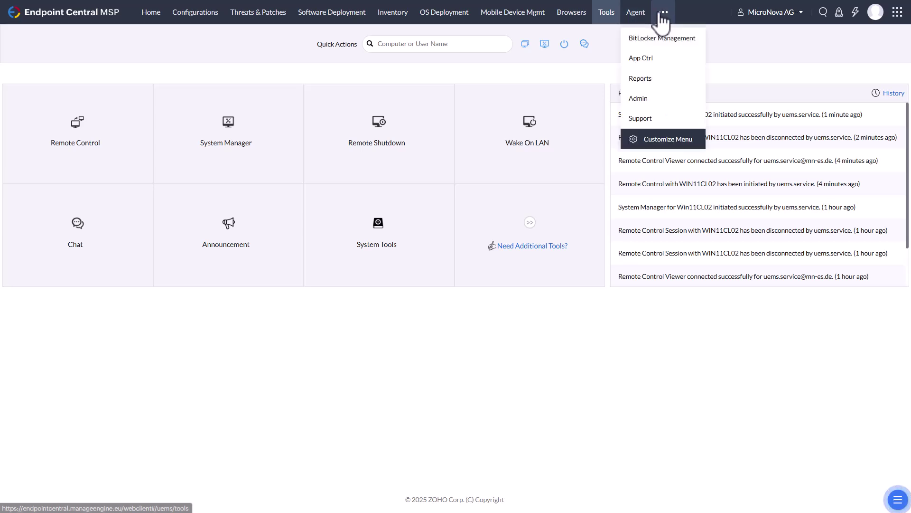
{"action": "left_click", "coordinate": [639, 79]}
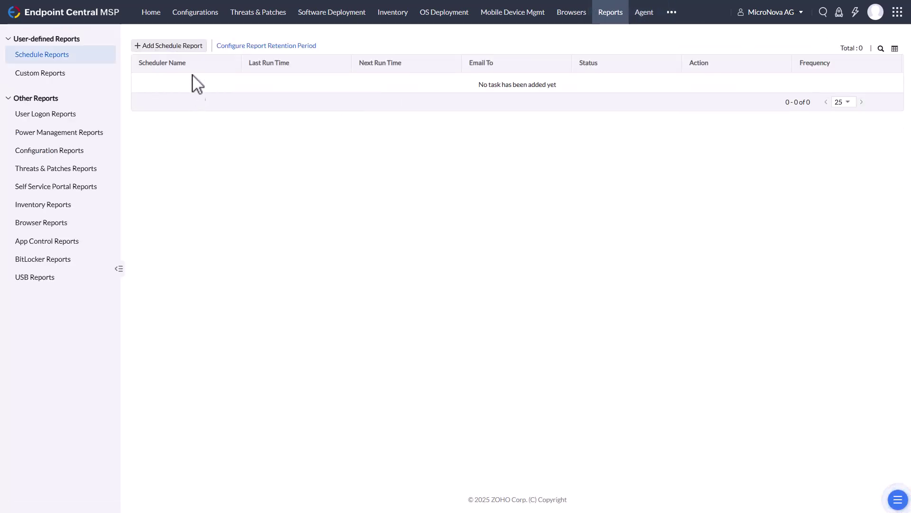
{"action": "left_click", "coordinate": [169, 46]}
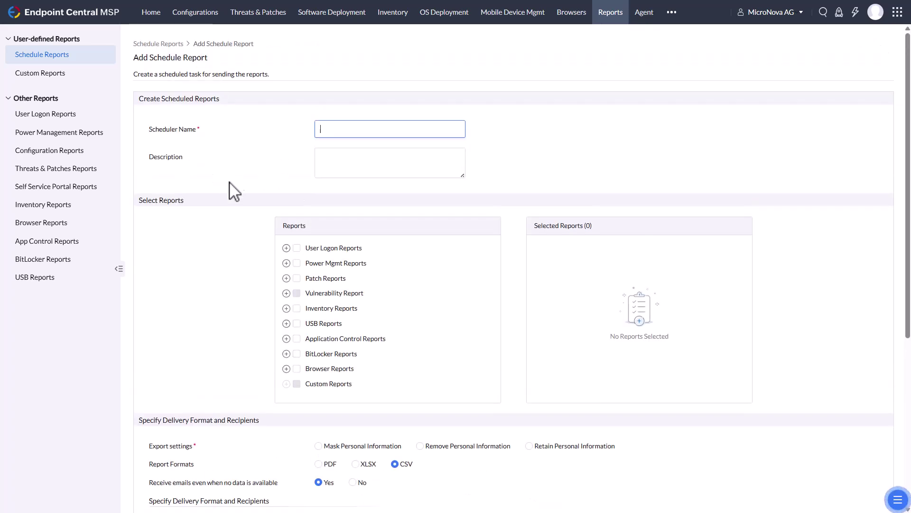
{"action": "scroll", "coordinate": [225, 295], "scroll_direction": "down", "scroll_amount": 5}
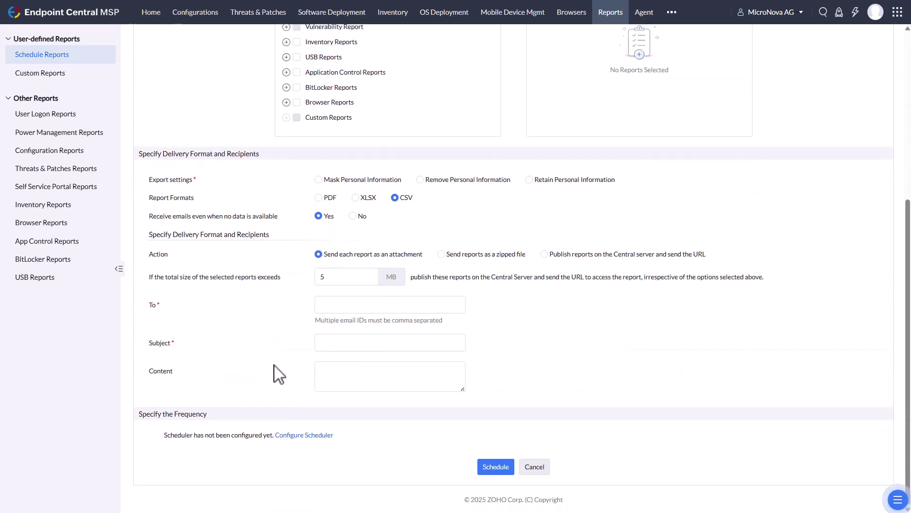
{"action": "left_click", "coordinate": [305, 435]}
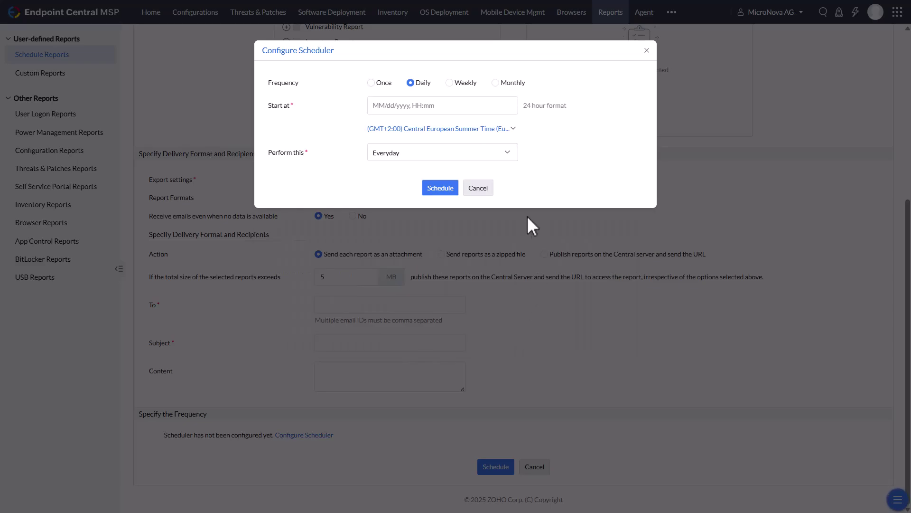
{"action": "left_click", "coordinate": [485, 194]}
{"action": "scroll", "coordinate": [199, 246], "scroll_direction": "up", "scroll_amount": 5}
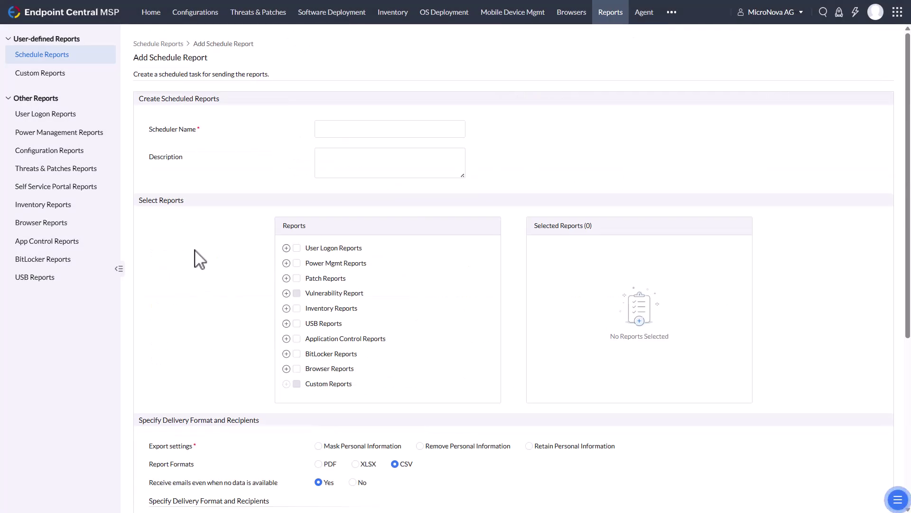
Open a new custom report form and examine its sub-module, criteria and column choices
{"action": "left_click", "coordinate": [41, 75]}
{"action": "left_click", "coordinate": [532, 249]}
{"action": "scroll", "coordinate": [248, 302], "scroll_direction": "down", "scroll_amount": 2}
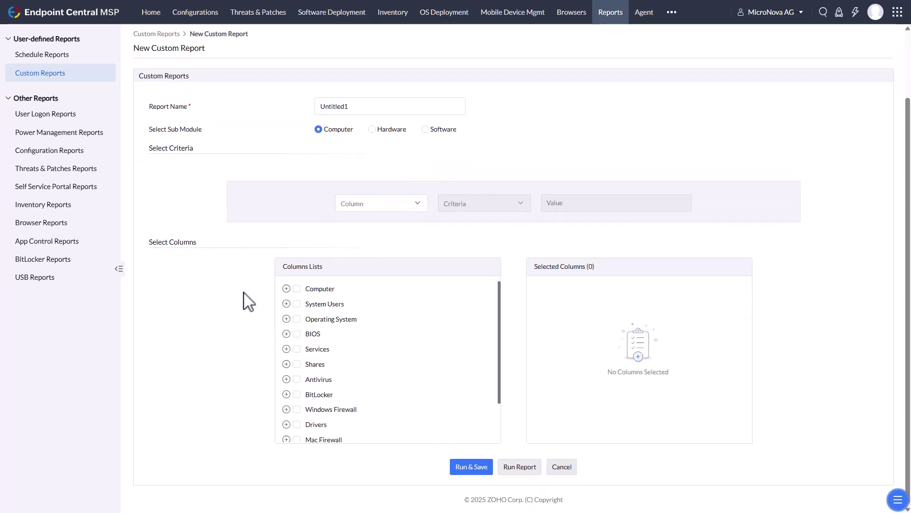
{"action": "scroll", "coordinate": [249, 306], "scroll_direction": "up", "scroll_amount": 2}
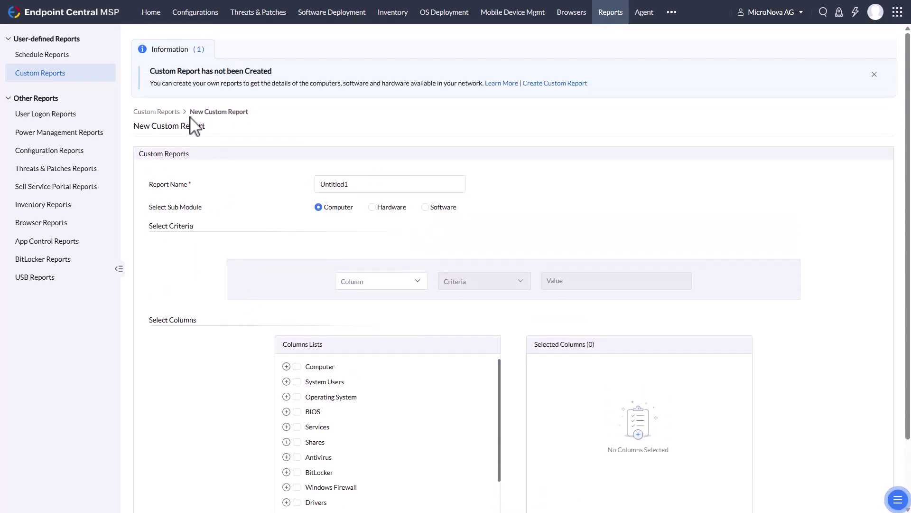
Look through the User Logon, Configuration, Threats & Patches, Inventory and App Control reports, and return to the home summary
{"action": "left_click", "coordinate": [56, 117]}
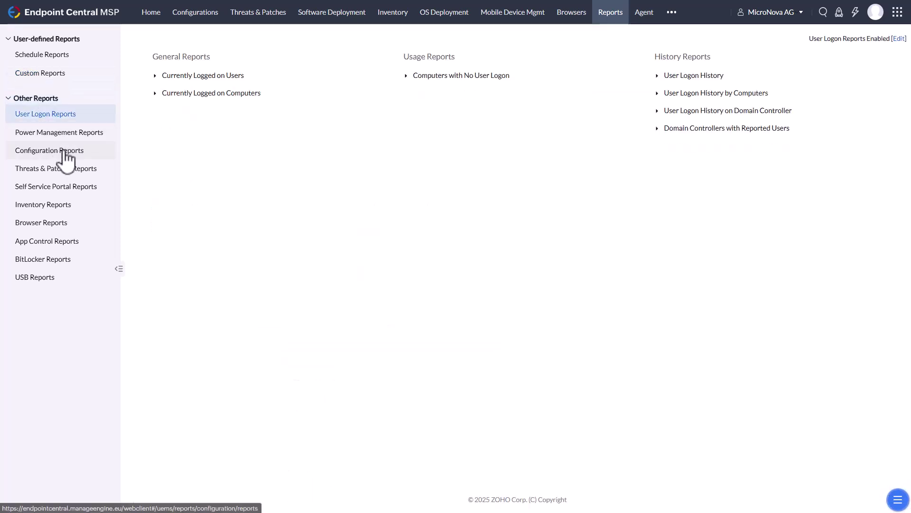
{"action": "left_click", "coordinate": [65, 152]}
{"action": "left_click", "coordinate": [60, 171]}
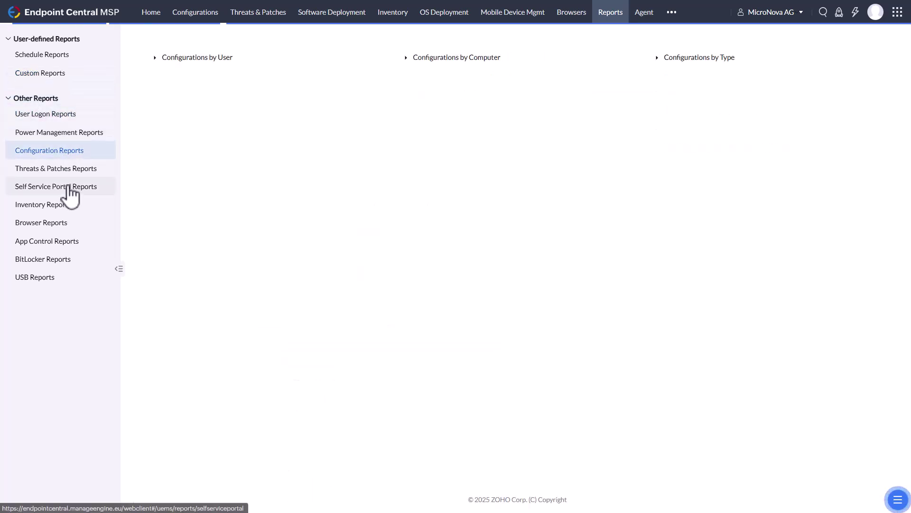
{"action": "left_click", "coordinate": [161, 52]}
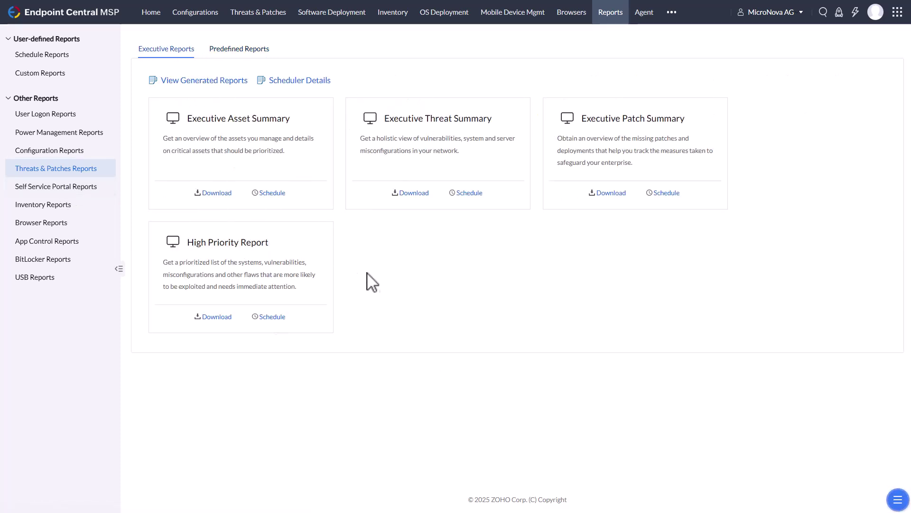
{"action": "left_click", "coordinate": [47, 205]}
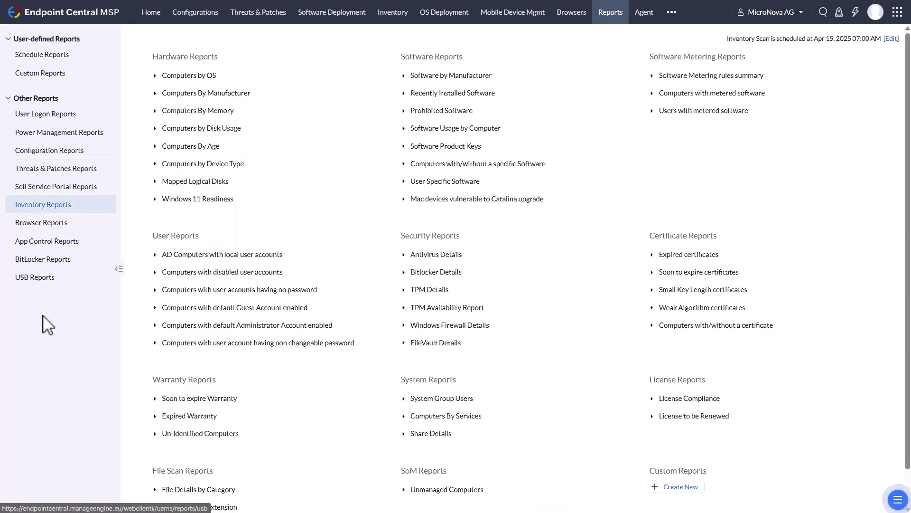
{"action": "left_click", "coordinate": [45, 242]}
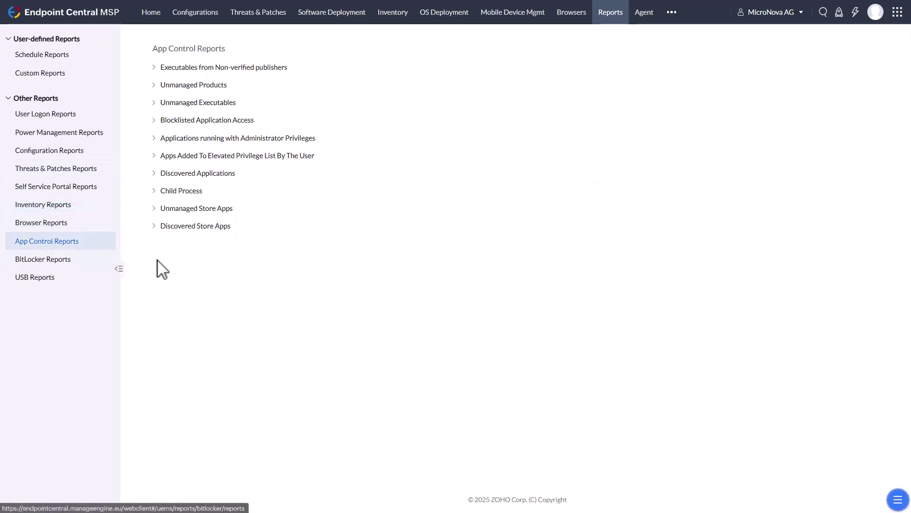
{"action": "left_click", "coordinate": [157, 19]}
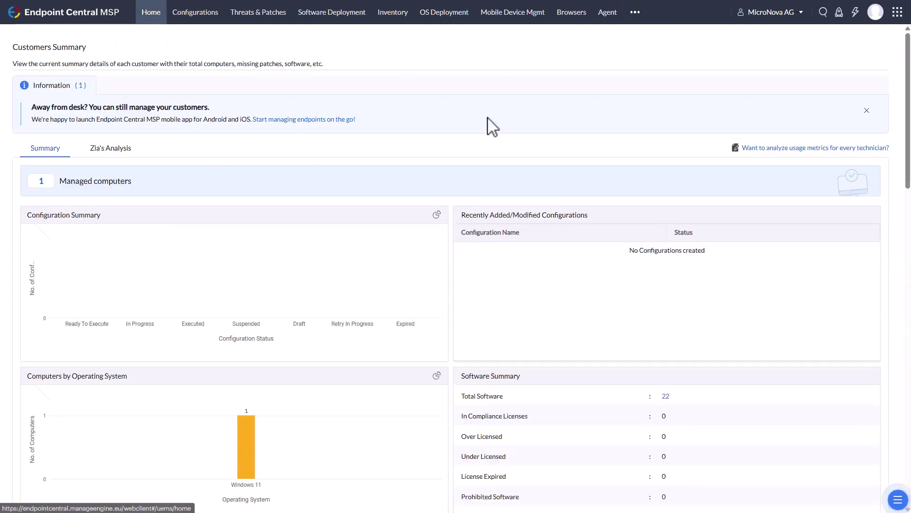